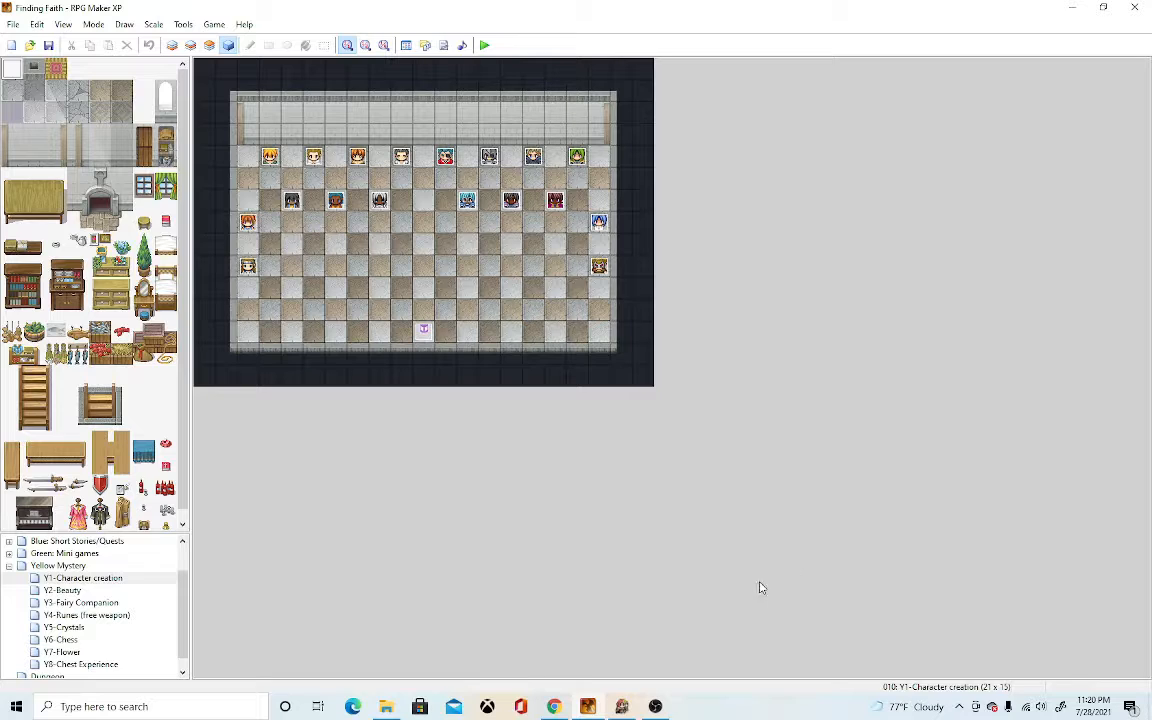
# - Switch to Game Character Hub and replay the edit history from the beginning through the drawing of the red chair's backrest and seat
pyautogui.click(623, 708)
pyautogui.press('Down')
pyautogui.press('Down')
pyautogui.press('Down')
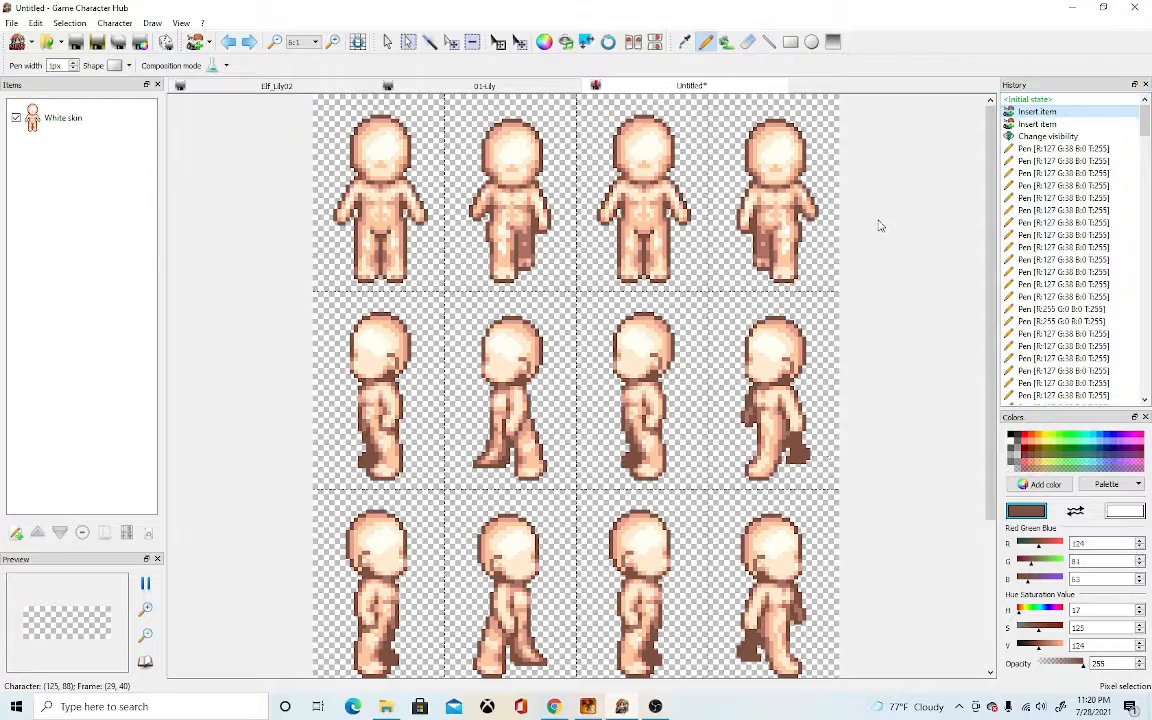
pyautogui.press('Down')
pyautogui.press('Down')
pyautogui.press('Down')
pyautogui.press('Down')
pyautogui.press('Down')
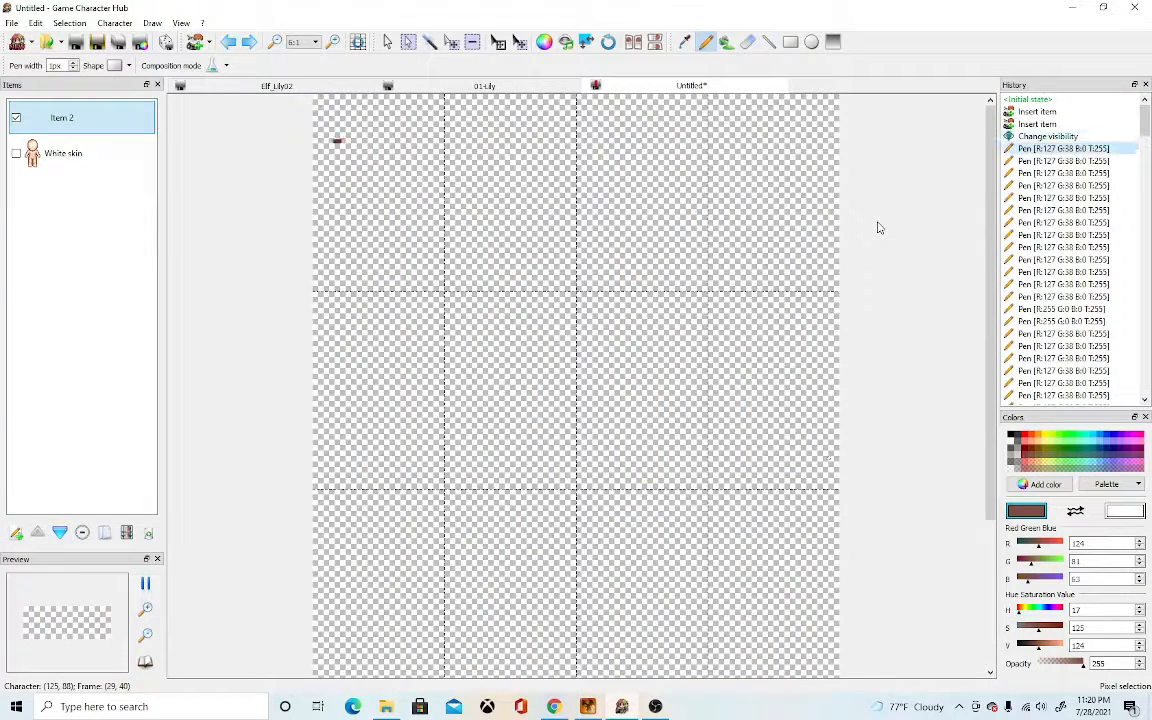
pyautogui.press('Down')
pyautogui.press('Down')
pyautogui.press('Down')
pyautogui.press('Down')
pyautogui.press('Down')
pyautogui.press('Down')
pyautogui.press('Down')
pyautogui.press('Down')
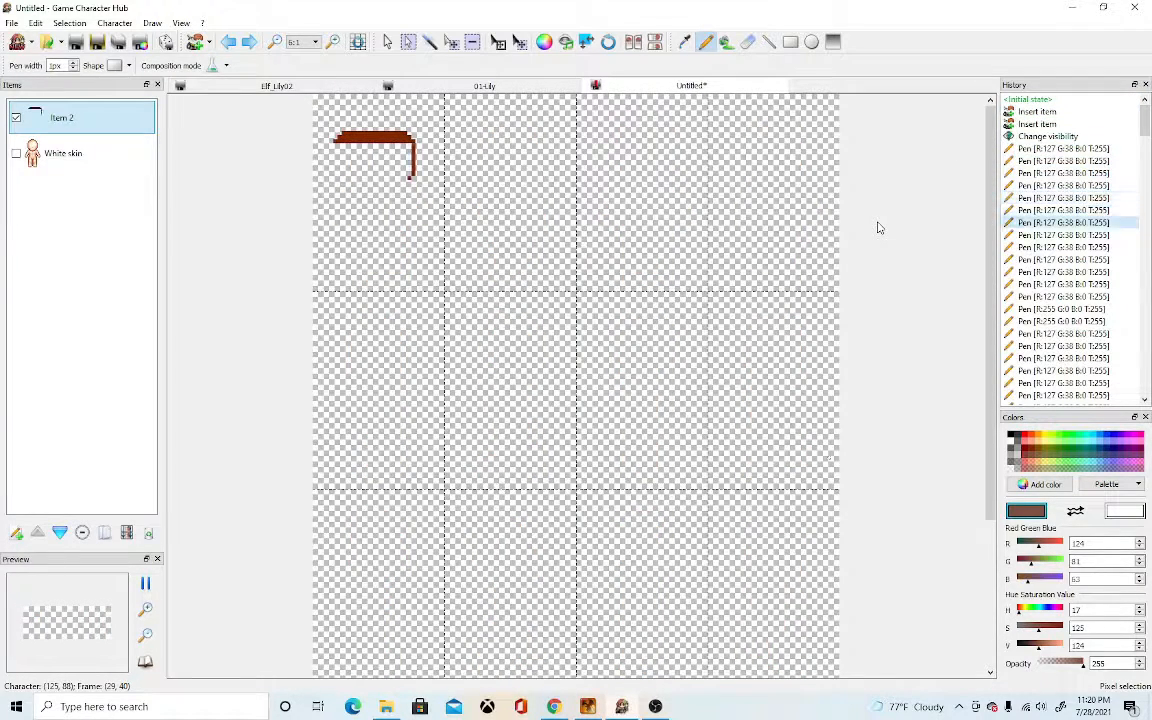
pyautogui.press('Down')
pyautogui.press('Down')
pyautogui.press('Down')
pyautogui.press('Down')
pyautogui.press('Down')
pyautogui.press('Down')
pyautogui.press('Down')
pyautogui.press('Down')
pyautogui.press('Down')
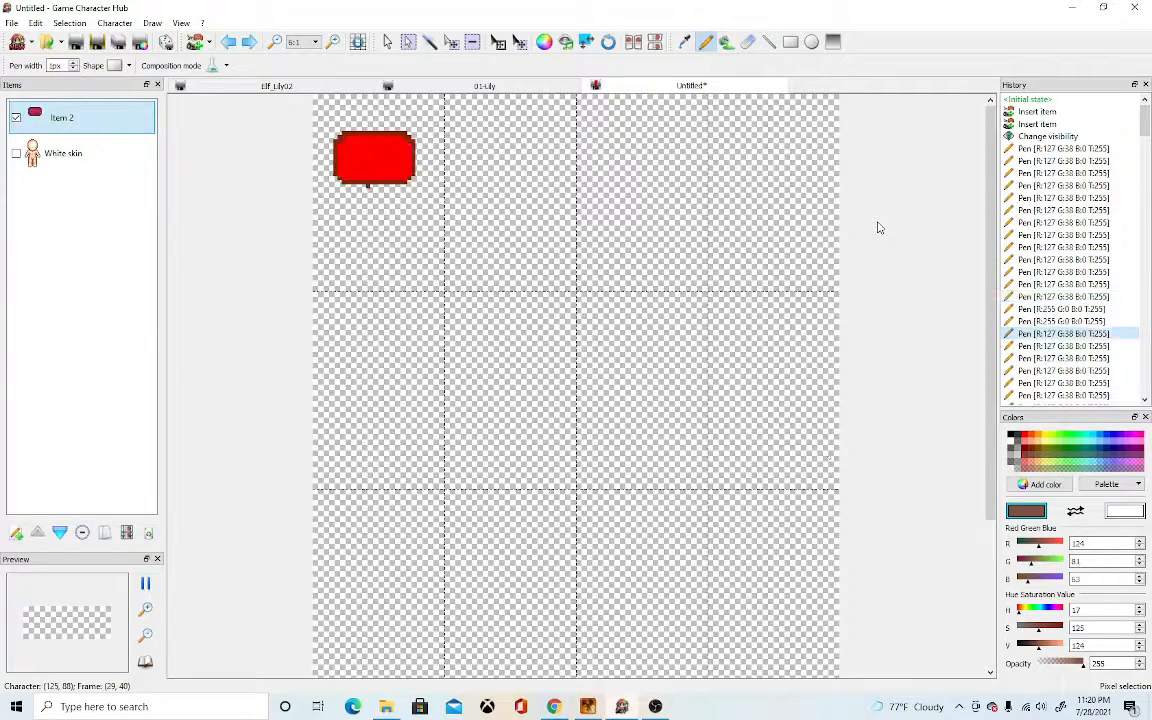
pyautogui.press('Down')
pyautogui.press('Down')
pyautogui.press('Down')
pyautogui.press('Down')
pyautogui.press('Down')
pyautogui.press('Down')
pyautogui.press('Down')
pyautogui.press('Down')
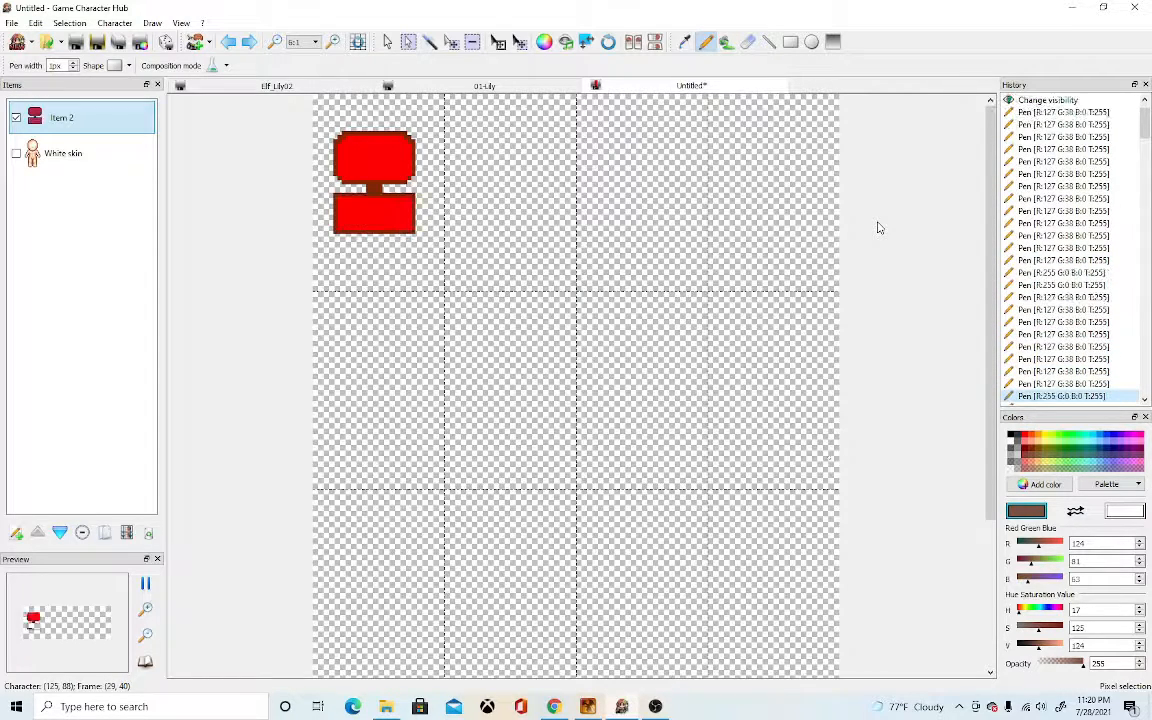
# - Advance through the history entries that draw the chair's brown legs and footrests
pyautogui.press('Down')
pyautogui.press('Down')
pyautogui.press('Down')
pyautogui.press('Down')
pyautogui.press('Down')
pyautogui.press('Down')
pyautogui.press('Down')
pyautogui.press('Down')
pyautogui.press('Down')
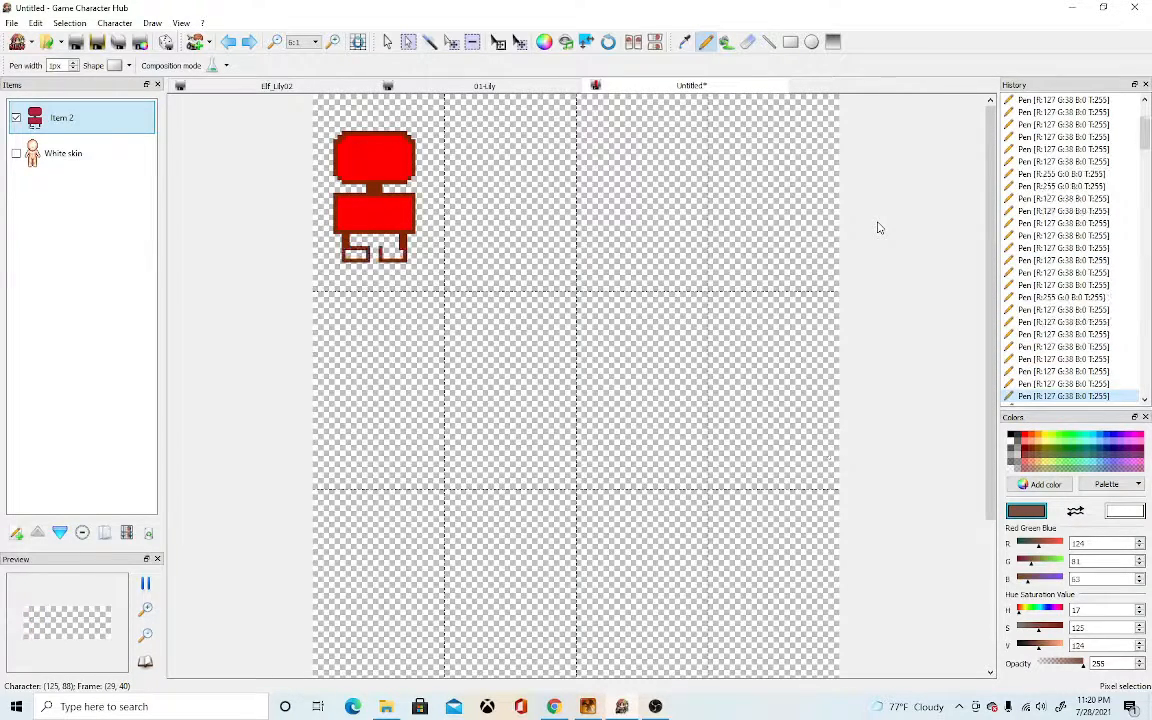
pyautogui.press('Down')
pyautogui.press('Down')
pyautogui.press('Down')
pyautogui.press('Down')
pyautogui.press('Down')
# - Advance through the history from the new item's ellipse through the pen and eraser edits that shape the first wheel
pyautogui.press('Down')
pyautogui.press('Down')
pyautogui.press('Down')
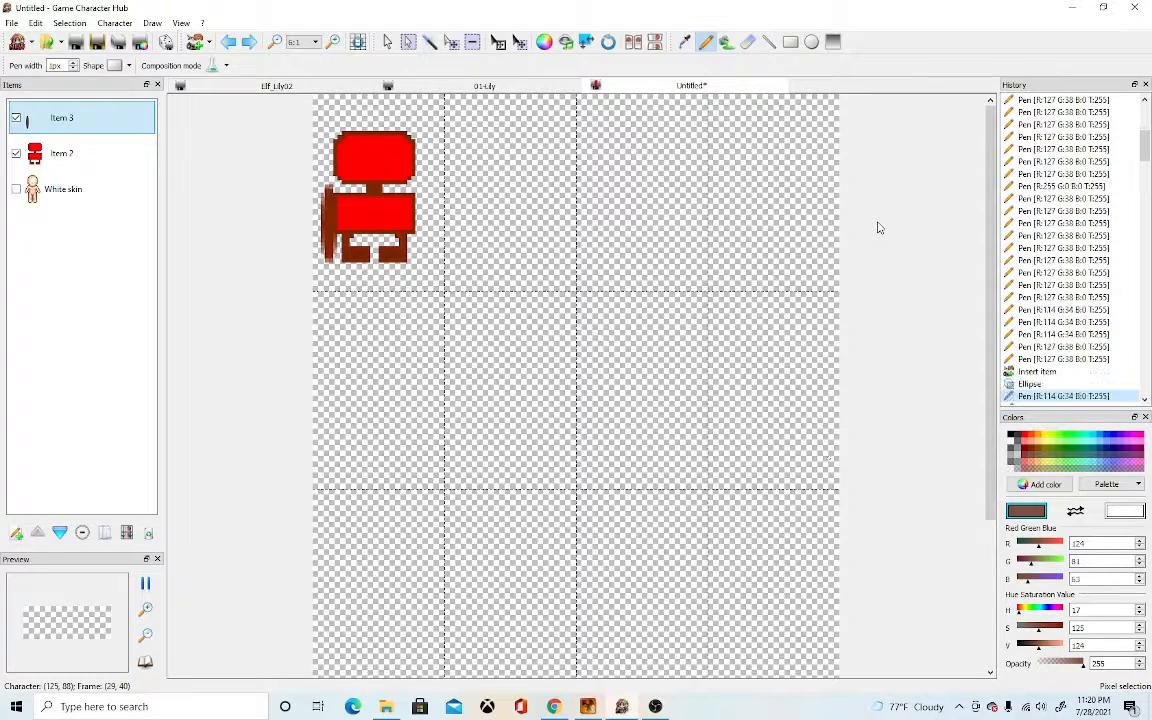
pyautogui.press('Down')
pyautogui.press('Down')
pyautogui.press('Down')
pyautogui.press('Down')
pyautogui.press('Down')
pyautogui.press('Down')
pyautogui.press('Down')
pyautogui.press('Down')
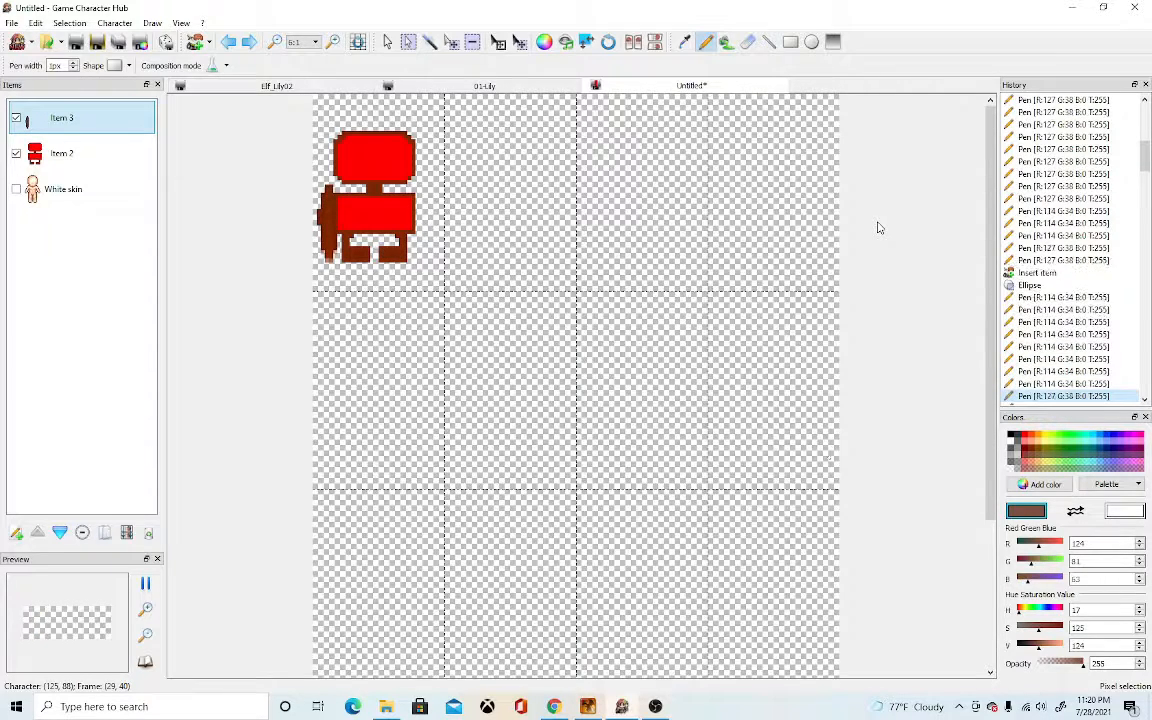
pyautogui.press('Down')
pyautogui.press('Down')
pyautogui.press('Down')
pyautogui.press('Down')
pyautogui.press('Down')
pyautogui.press('Down')
pyautogui.press('Down')
pyautogui.press('Down')
pyautogui.press('Down')
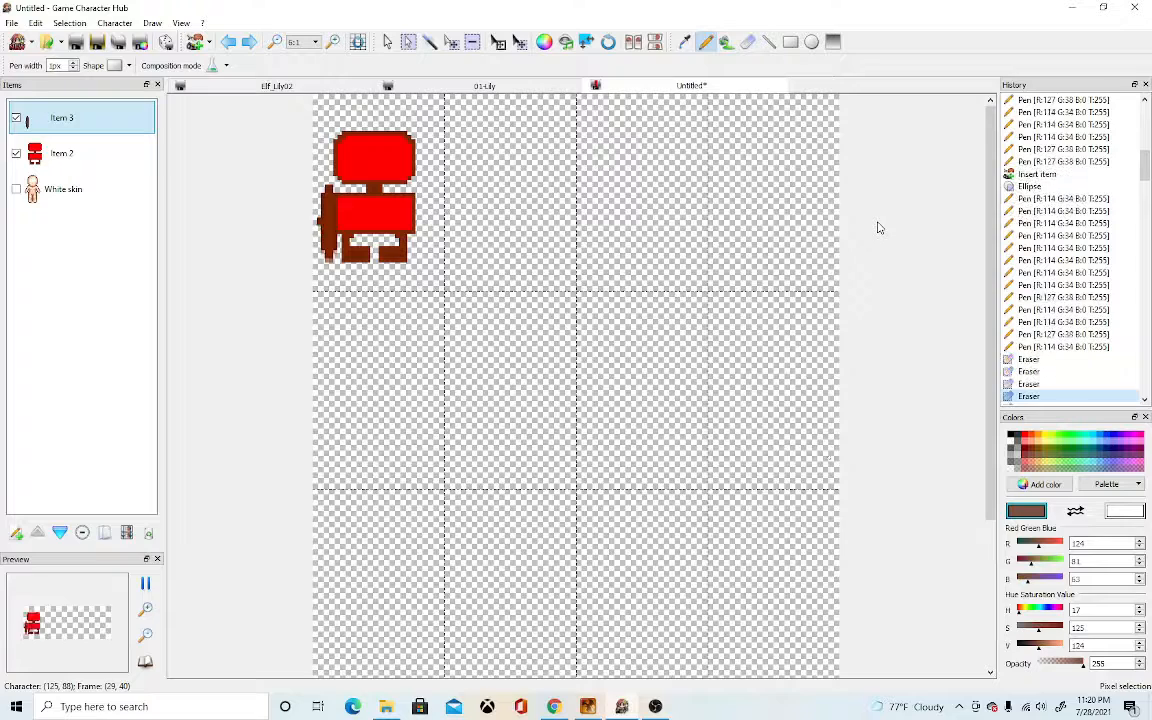
pyautogui.press('Down')
pyautogui.press('Down')
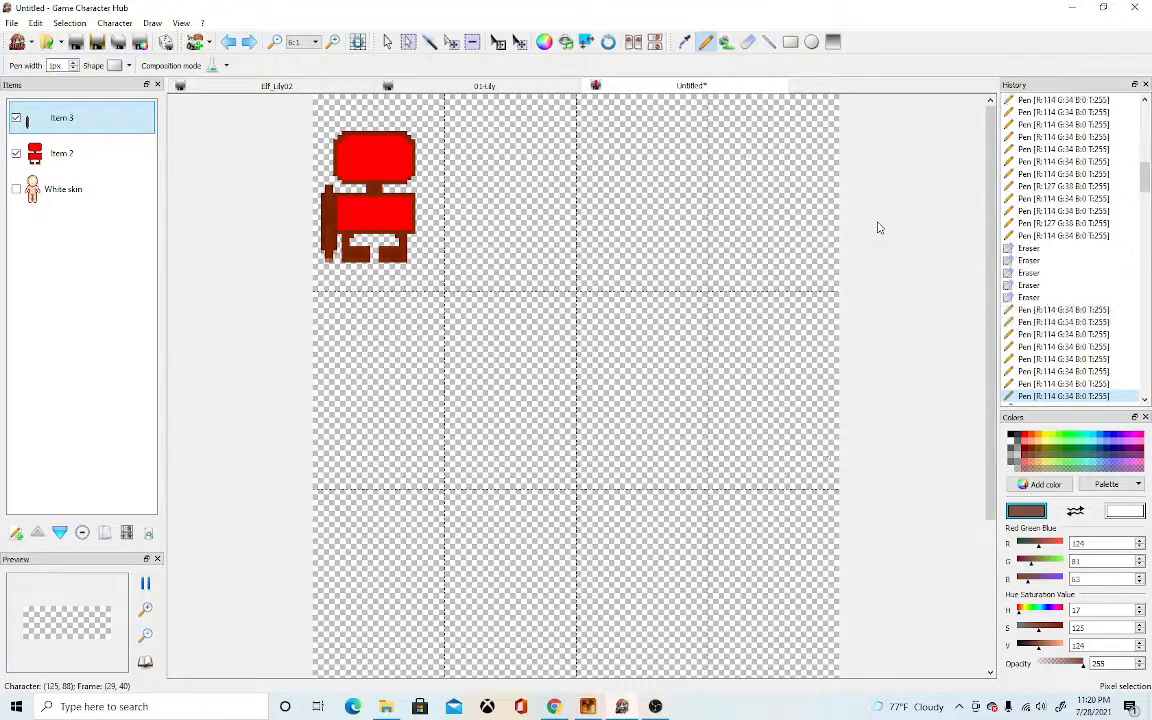
pyautogui.press('Down')
pyautogui.press('Down')
pyautogui.press('Down')
# - Advance through the history entries that duplicate the wheel on the opposite side, merge the chair items and reposition the chair
pyautogui.press('Down')
pyautogui.press('Down')
pyautogui.press('Down')
pyautogui.press('Down')
pyautogui.press('Down')
pyautogui.press('Down')
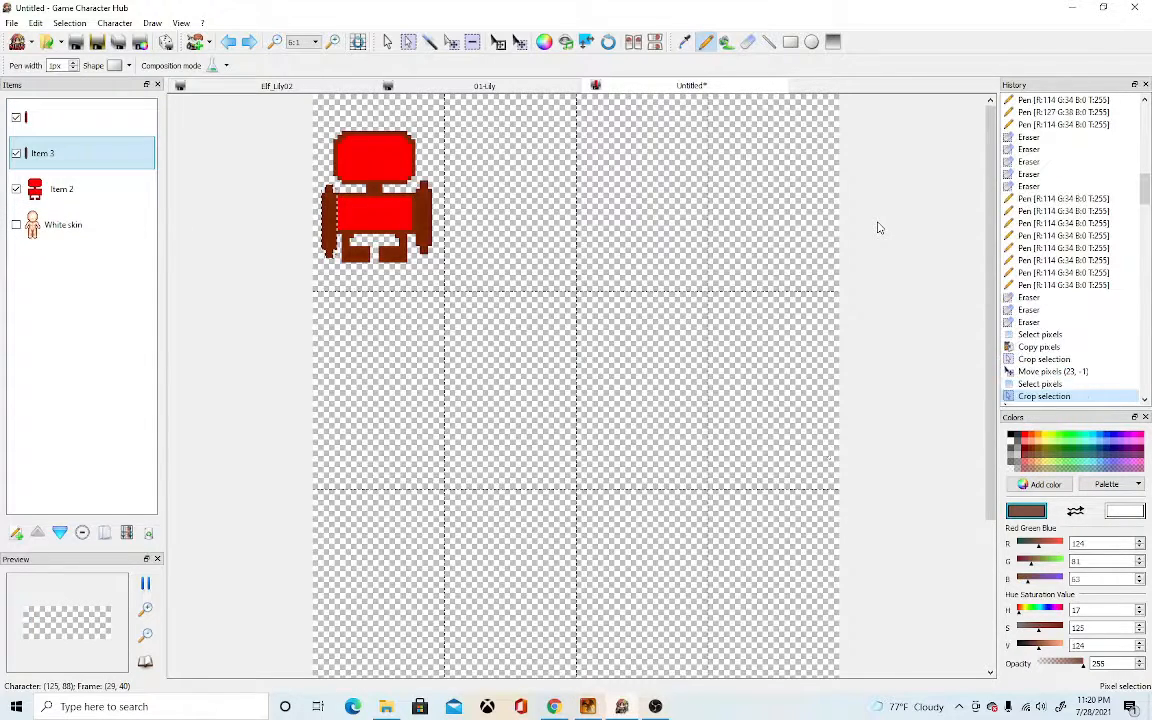
pyautogui.press('Down')
pyautogui.press('Down')
pyautogui.press('Down')
pyautogui.press('Down')
pyautogui.press('Down')
pyautogui.press('Down')
pyautogui.press('Down')
# - Advance through the history entries that detach the first frame's legs and move them by (0, -2)
pyautogui.press('Down')
pyautogui.press('Down')
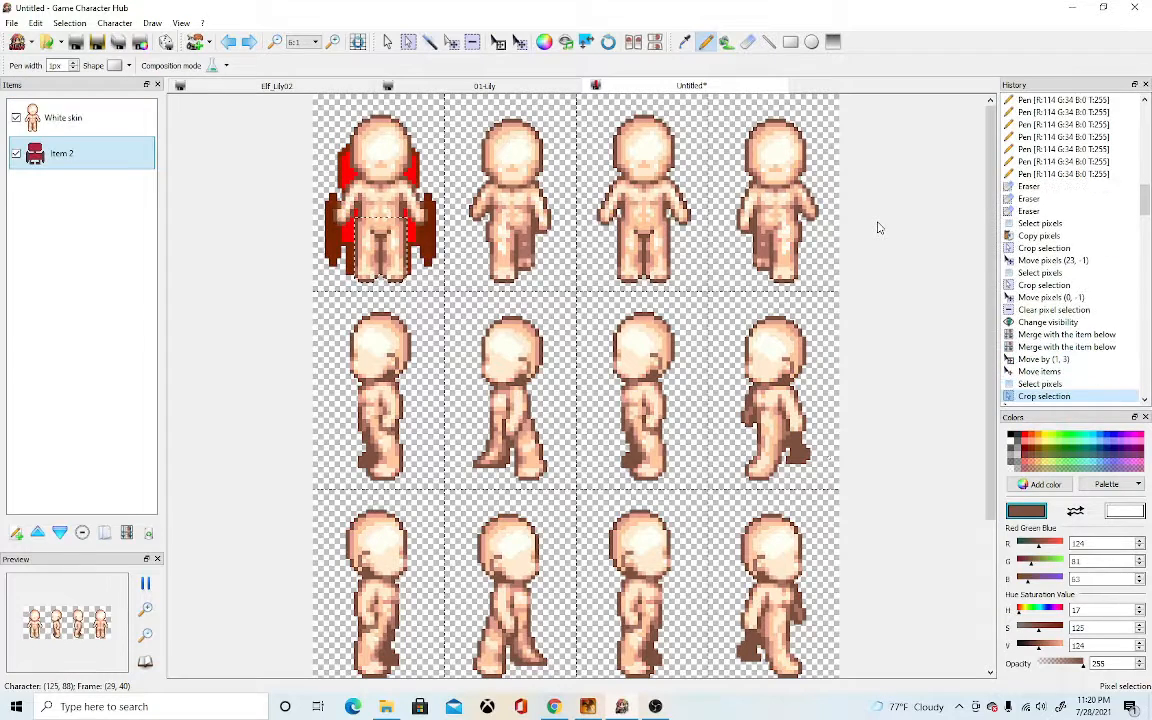
pyautogui.press('Down')
pyautogui.press('Down')
pyautogui.press('Down')
pyautogui.press('Down')
pyautogui.press('Down')
# - Advance through the history's dark red pen strokes that shade the chair behind the body
pyautogui.press('Down')
pyautogui.press('Down')
pyautogui.press('Down')
pyautogui.press('Down')
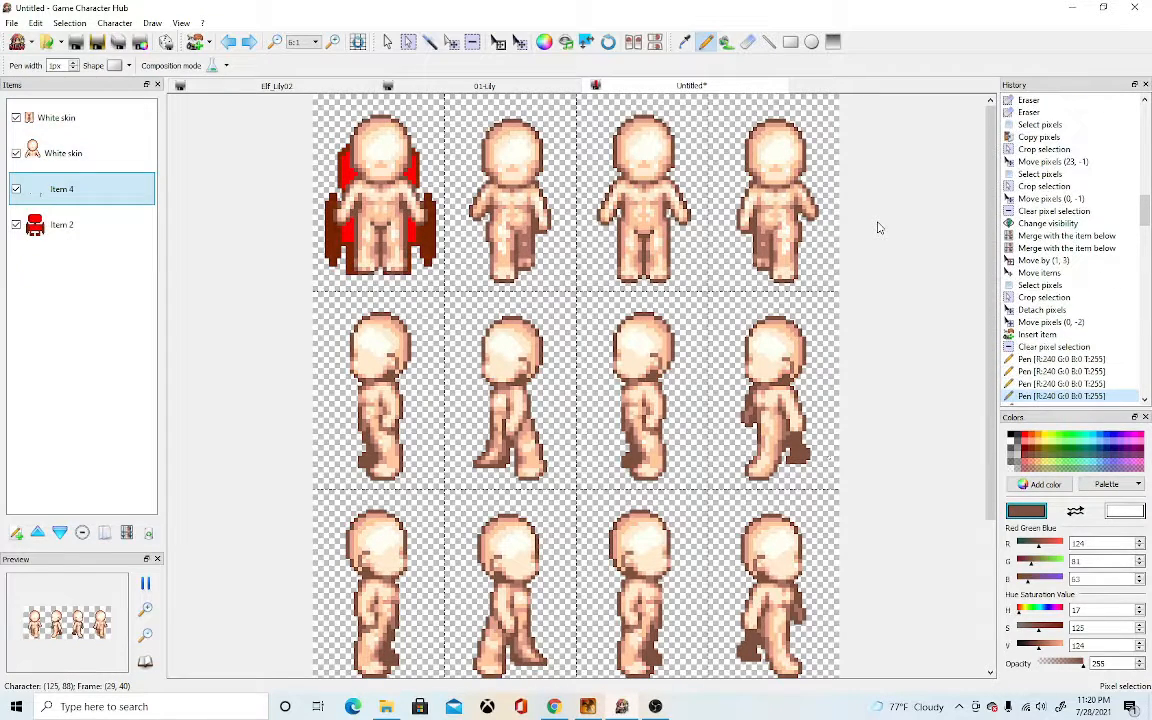
pyautogui.press('Down')
pyautogui.press('Down')
pyautogui.press('Down')
pyautogui.press('Down')
pyautogui.press('Down')
pyautogui.press('Down')
pyautogui.press('Down')
pyautogui.press('Down')
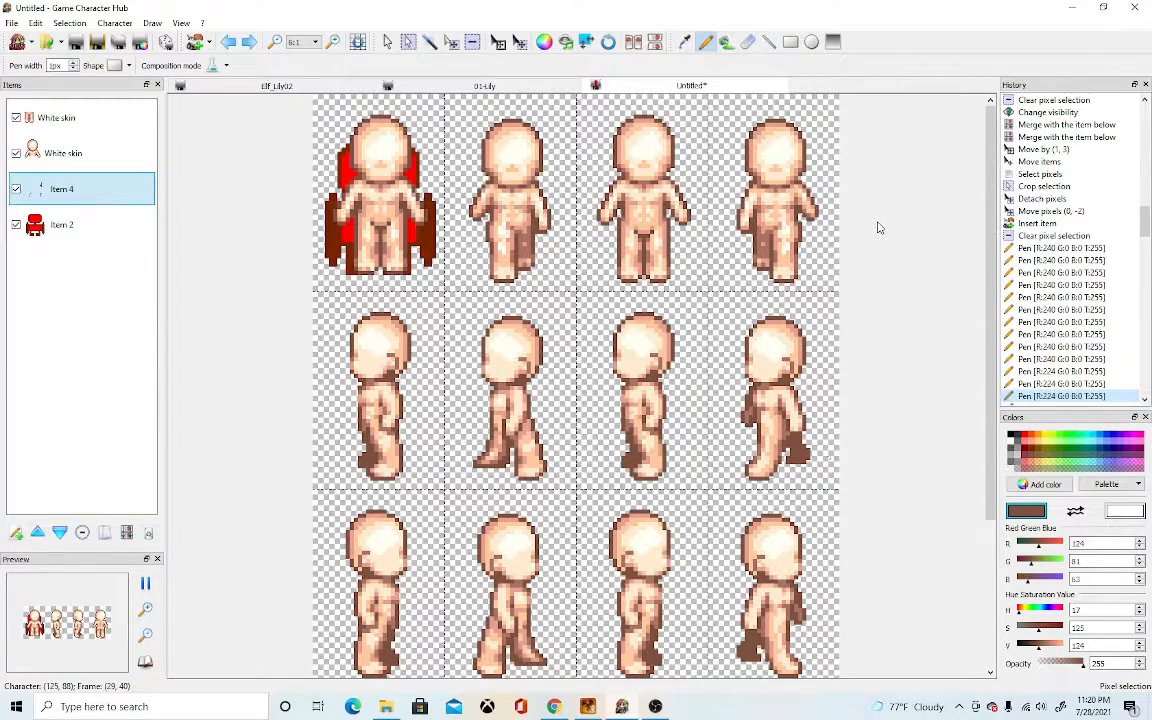
pyautogui.press('Down')
pyautogui.press('Down')
pyautogui.press('Down')
pyautogui.press('Down')
pyautogui.press('Down')
# - Advance through the history entries that insert a new item and paint brown shading over the seated figure's legs
pyautogui.press('Down')
pyautogui.press('Down')
pyautogui.press('Down')
pyautogui.press('Down')
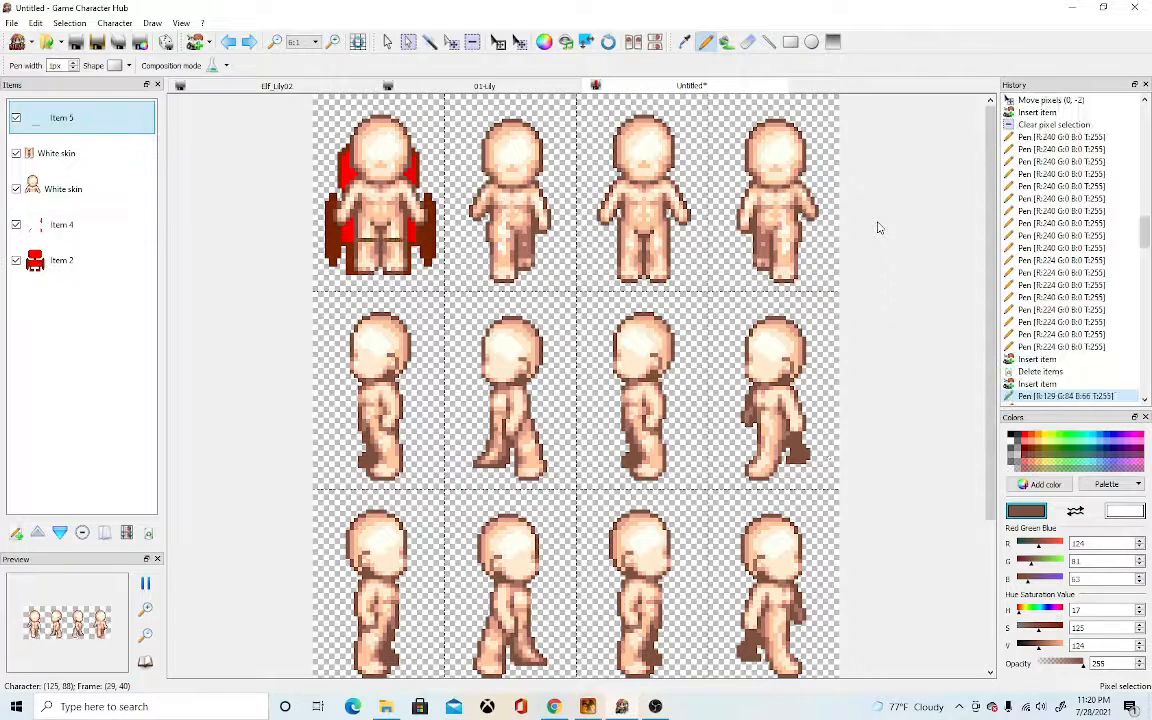
pyautogui.press('Down')
pyautogui.press('Down')
pyautogui.press('Down')
pyautogui.press('Down')
pyautogui.press('Down')
pyautogui.press('Down')
pyautogui.press('Down')
pyautogui.press('Down')
pyautogui.press('Down')
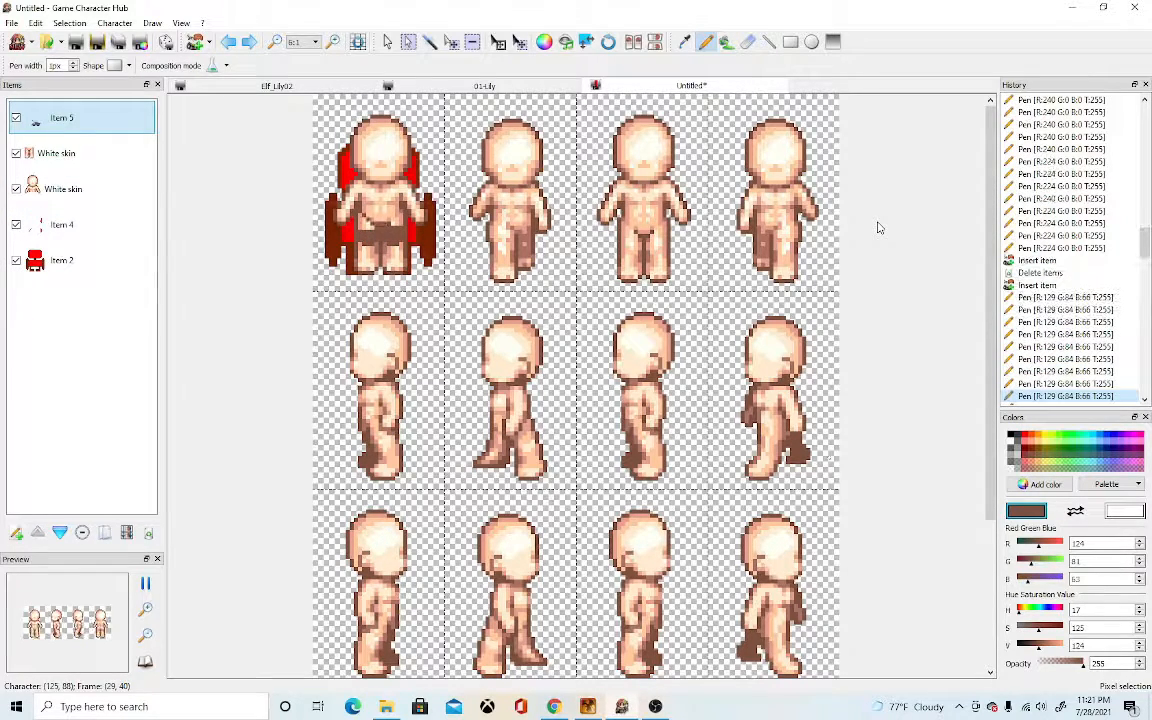
pyautogui.press('Down')
pyautogui.press('Down')
pyautogui.press('Down')
# - Advance through the history entries that move the feet by (0, -1), paste and erase body pixels, and merge the body items
pyautogui.press('Down')
pyautogui.press('Down')
pyautogui.press('Down')
pyautogui.press('Down')
pyautogui.press('Down')
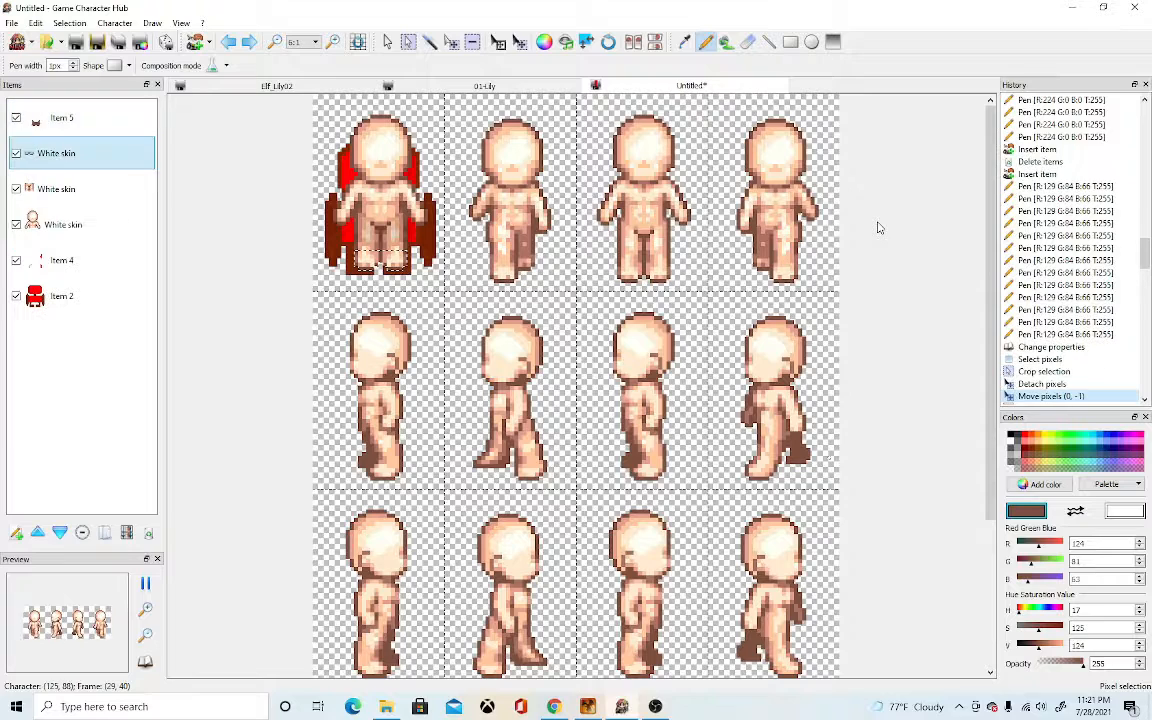
pyautogui.press('Down')
pyautogui.press('Down')
pyautogui.press('Down')
pyautogui.press('Down')
pyautogui.press('Down')
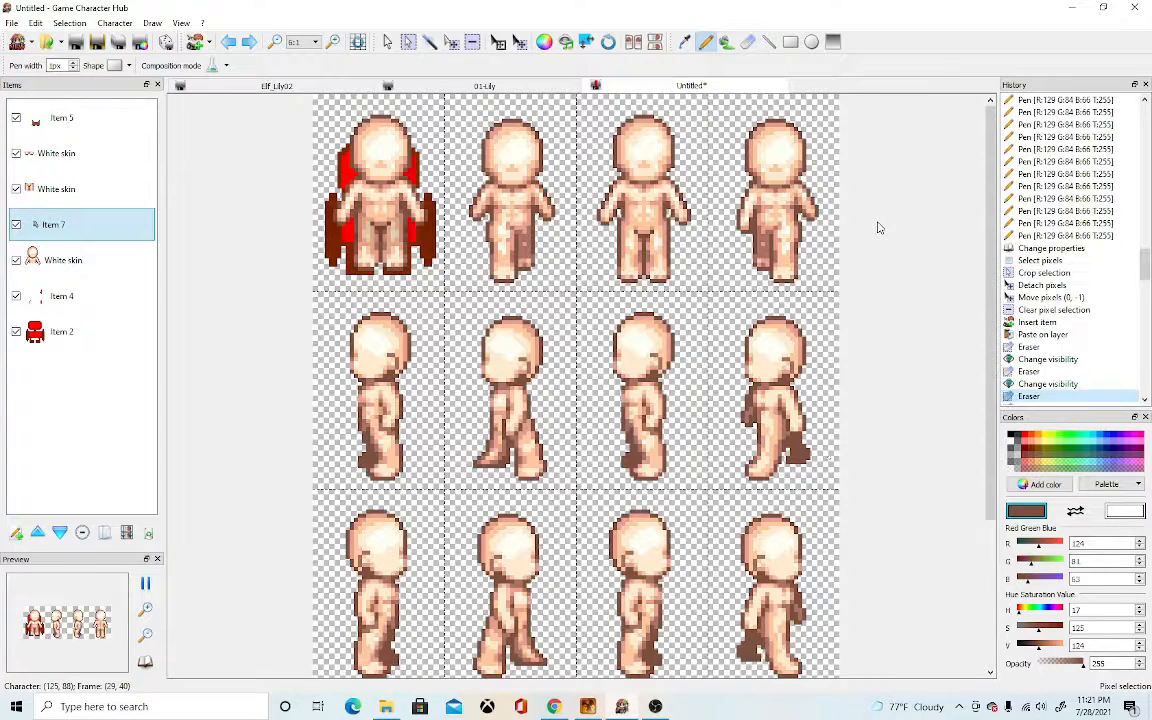
pyautogui.press('Down')
pyautogui.press('Down')
pyautogui.press('Down')
pyautogui.press('Down')
pyautogui.press('Down')
# - Advance through the history entries that paste a horizontally flipped body, erase parts of it and merge it with the item below
pyautogui.press('Down')
pyautogui.press('Down')
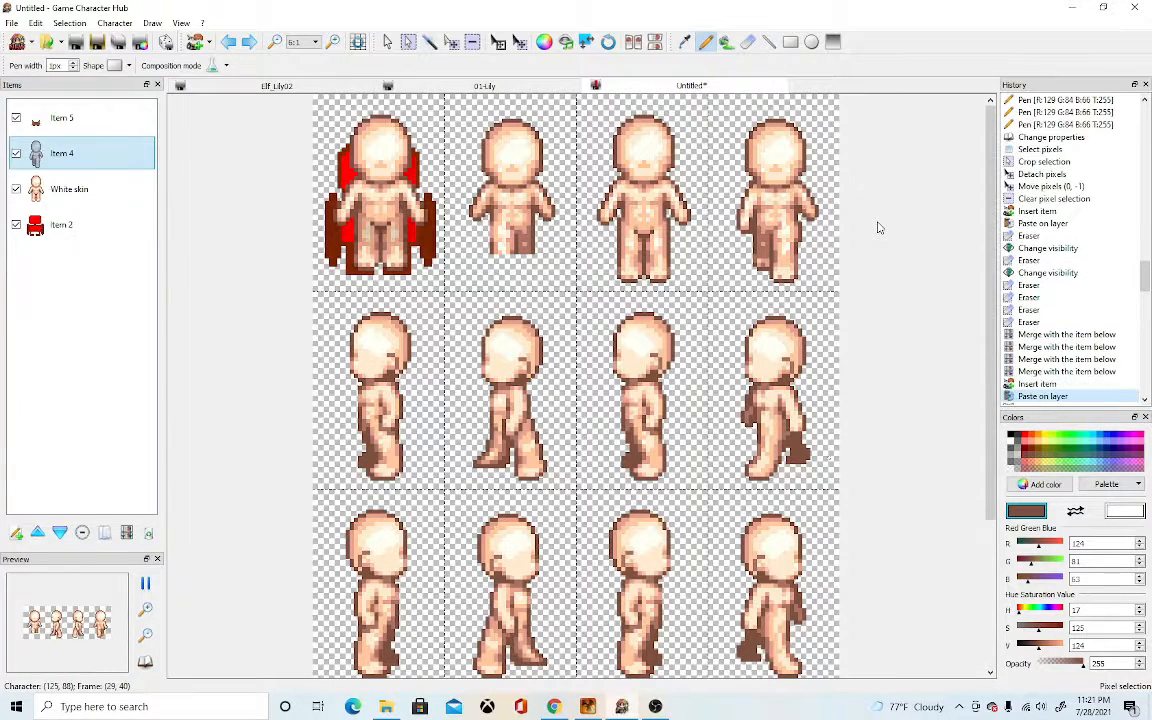
pyautogui.press('Down')
pyautogui.press('Down')
pyautogui.press('Down')
pyautogui.press('Down')
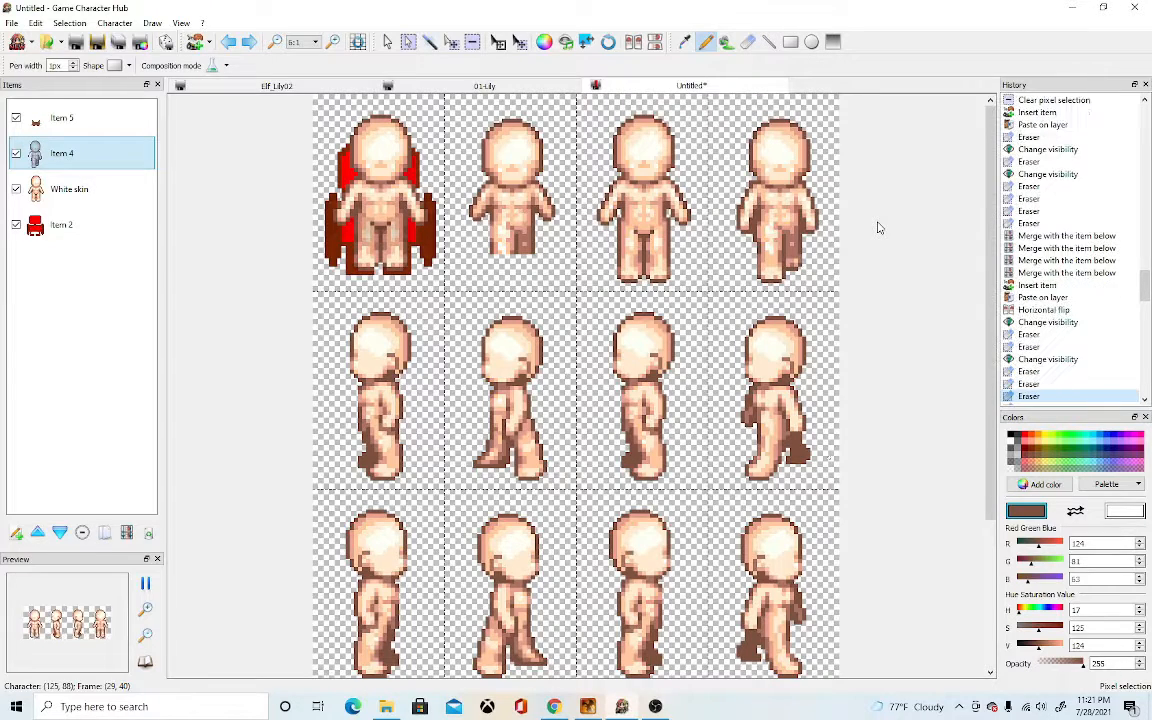
pyautogui.press('Down')
pyautogui.press('Down')
pyautogui.press('Down')
pyautogui.press('Down')
# - Advance through the history entries that delete frames, paste the chair and seated body across the front-facing row, and insert another item
pyautogui.press('Down')
pyautogui.press('Down')
pyautogui.press('Down')
pyautogui.press('Down')
pyautogui.press('Down')
pyautogui.press('Down')
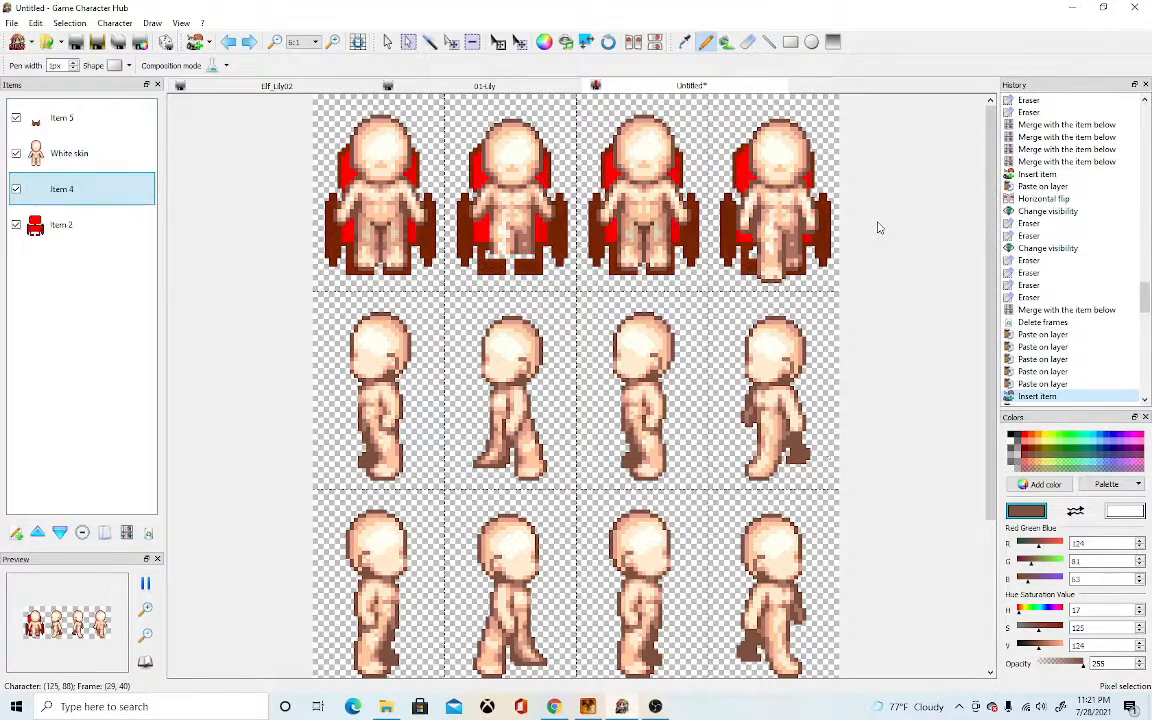
# - Advance through the history entries that paste onto the new item, change item visibility and begin erasing around the front-facing legs
pyautogui.press('Down')
pyautogui.press('Down')
pyautogui.press('Down')
pyautogui.press('Down')
pyautogui.press('Down')
pyautogui.press('Down')
pyautogui.press('Down')
pyautogui.press('Down')
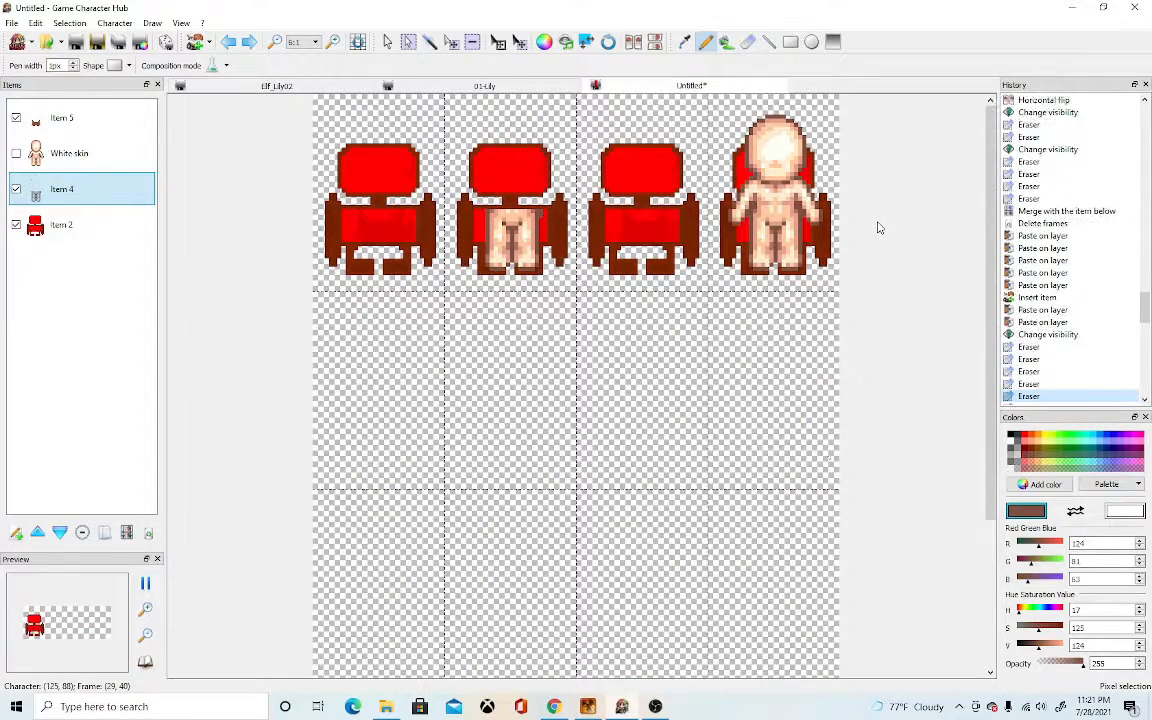
# - Advance through the history entries that finish erasing the legs, restore item visibility and paste them into the other front-facing frames
pyautogui.press('Down')
pyautogui.press('Down')
pyautogui.press('Down')
pyautogui.press('Down')
pyautogui.press('Down')
pyautogui.press('Down')
pyautogui.press('Down')
pyautogui.press('Down')
pyautogui.press('Down')
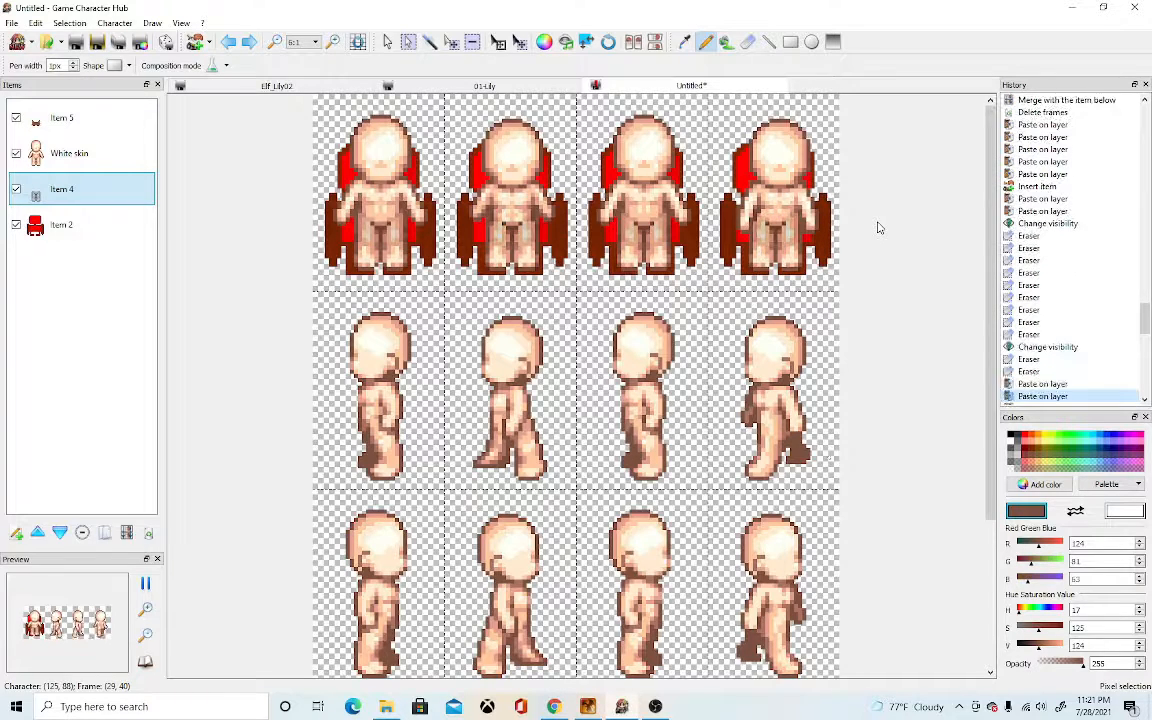
# - Advance through the history entries that merge the legs with the body, crop and detach a pixel selection, and start erasing the side-view leg
pyautogui.press('Down')
pyautogui.press('Down')
pyautogui.press('Down')
pyautogui.press('Down')
pyautogui.press('Down')
pyautogui.press('Down')
pyautogui.press('Down')
pyautogui.press('Down')
pyautogui.press('Down')
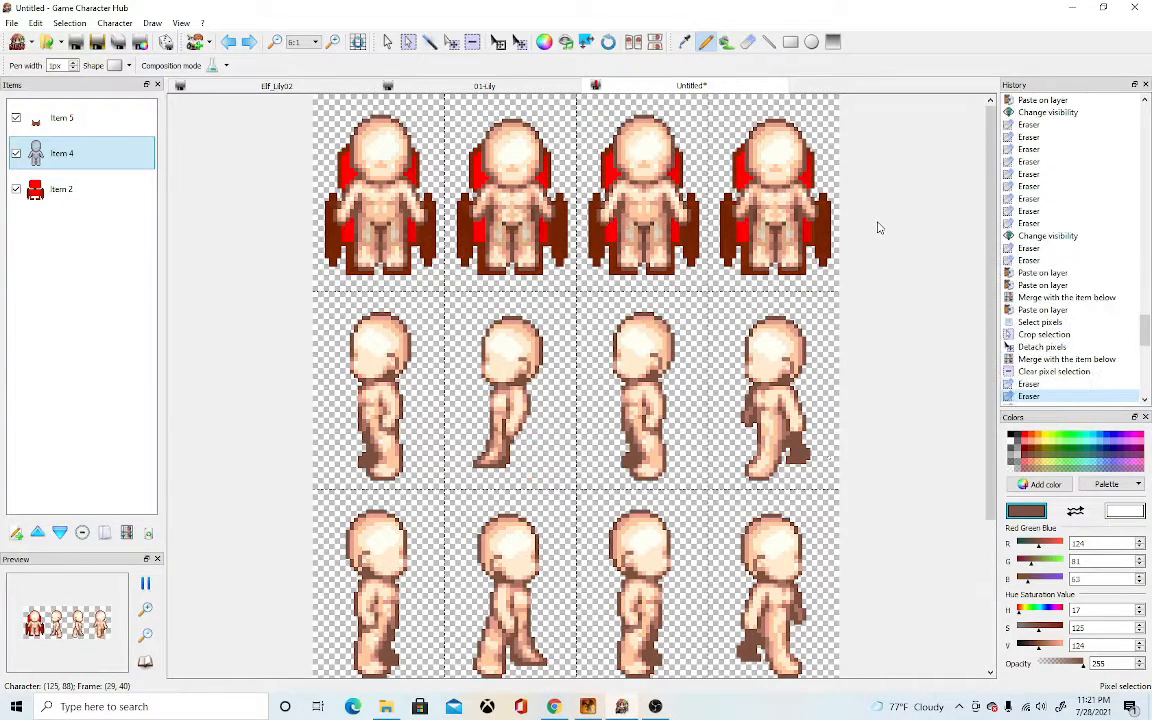
# - Advance through the history entries that insert two more items and paste and erase body pieces for the side-facing frames
pyautogui.press('Down')
pyautogui.press('Down')
pyautogui.press('Down')
pyautogui.press('Down')
pyautogui.press('Down')
pyautogui.press('Down')
pyautogui.press('Down')
pyautogui.press('Down')
pyautogui.press('Down')
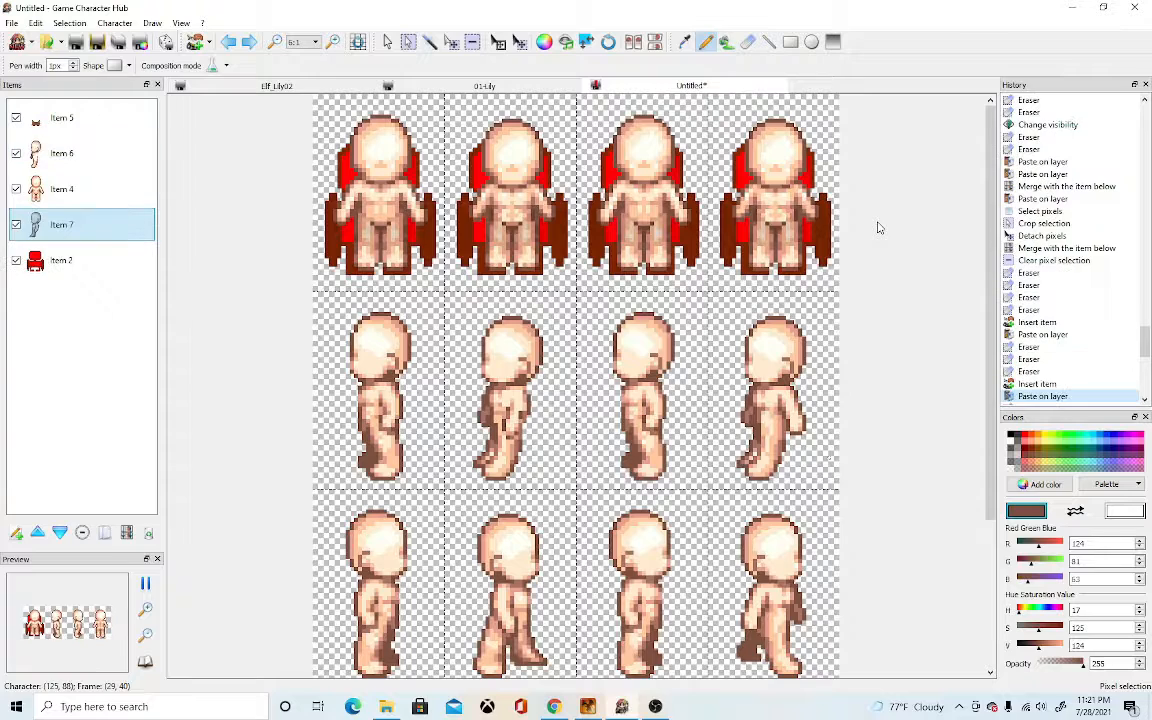
# - Advance through the history entries that erase the pasted pieces, merge the items and detach the side-facing upper body's pixels
pyautogui.press('Down')
pyautogui.press('Down')
pyautogui.press('Down')
pyautogui.press('Down')
pyautogui.press('Down')
pyautogui.press('Down')
pyautogui.press('Down')
pyautogui.press('Down')
pyautogui.press('Down')
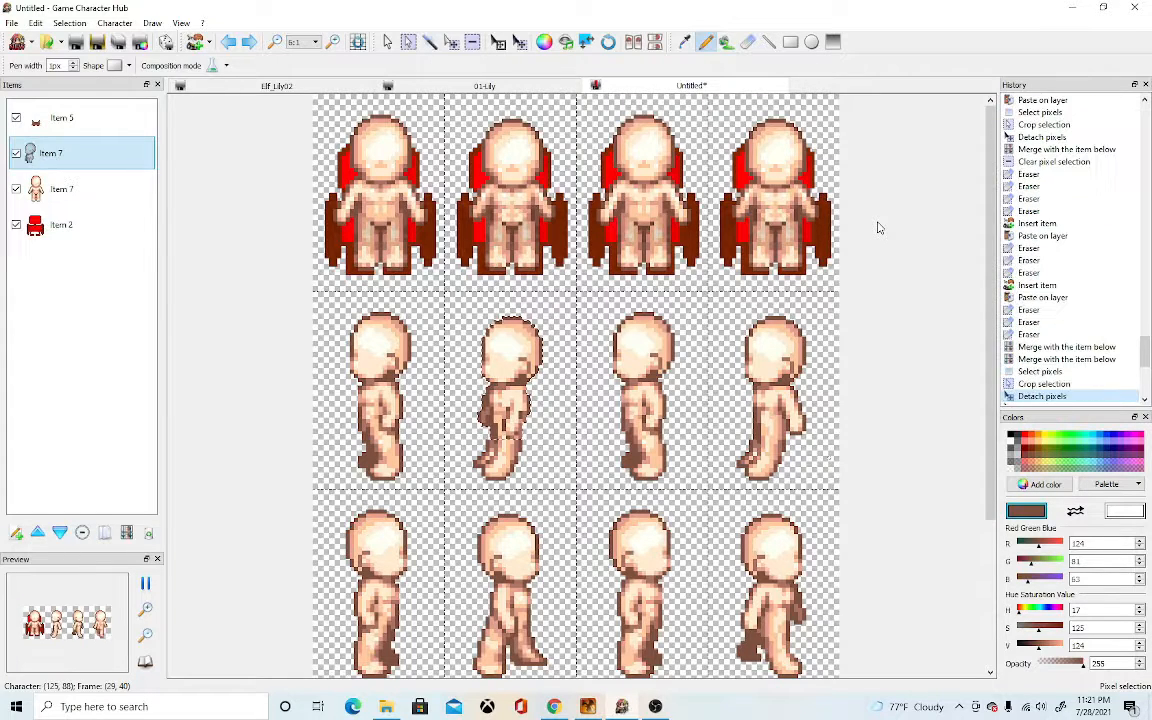
# - Advance through the history entries that move the detached pixels by (4, 0), clear the selection and start painting the gap in skin tones
pyautogui.press('Down')
pyautogui.press('Down')
pyautogui.press('Down')
pyautogui.press('Down')
pyautogui.press('Down')
pyautogui.press('Down')
pyautogui.press('Down')
pyautogui.press('Down')
pyautogui.press('Down')
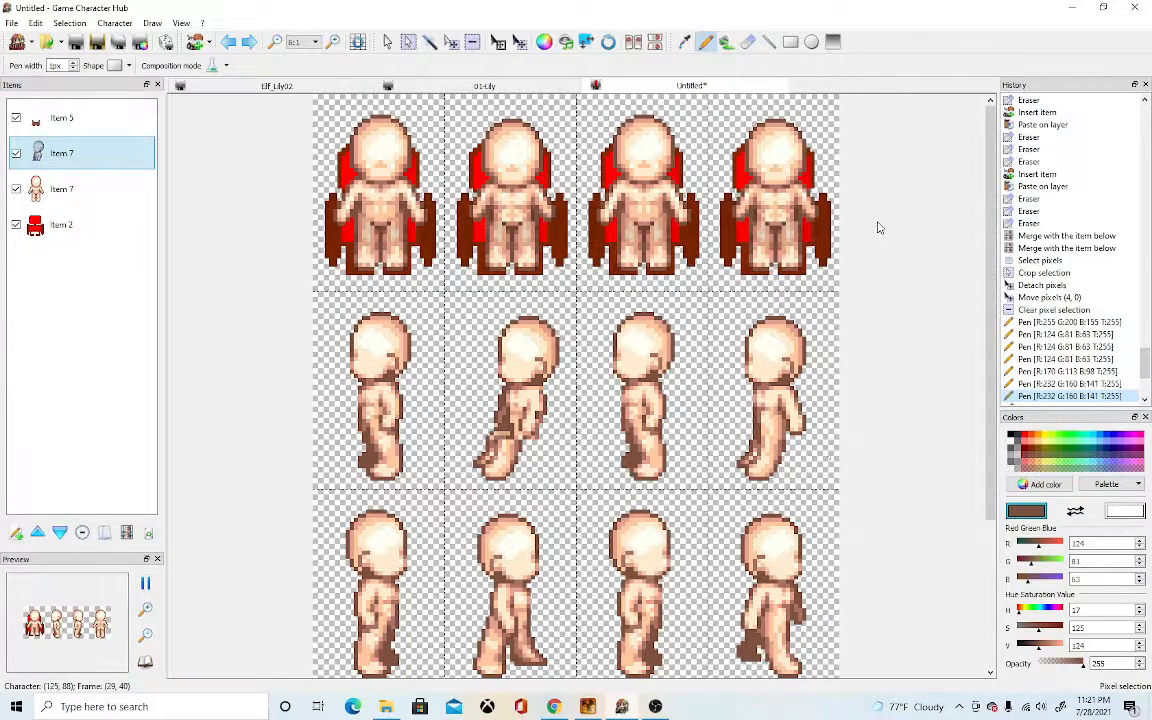
# - Advance to the latest history entry through the remaining pen strokes that shade and outline the side-facing figure's bent legs
pyautogui.press('Down')
pyautogui.press('Down')
pyautogui.press('Down')
pyautogui.press('Down')
pyautogui.press('Down')
pyautogui.press('Down')
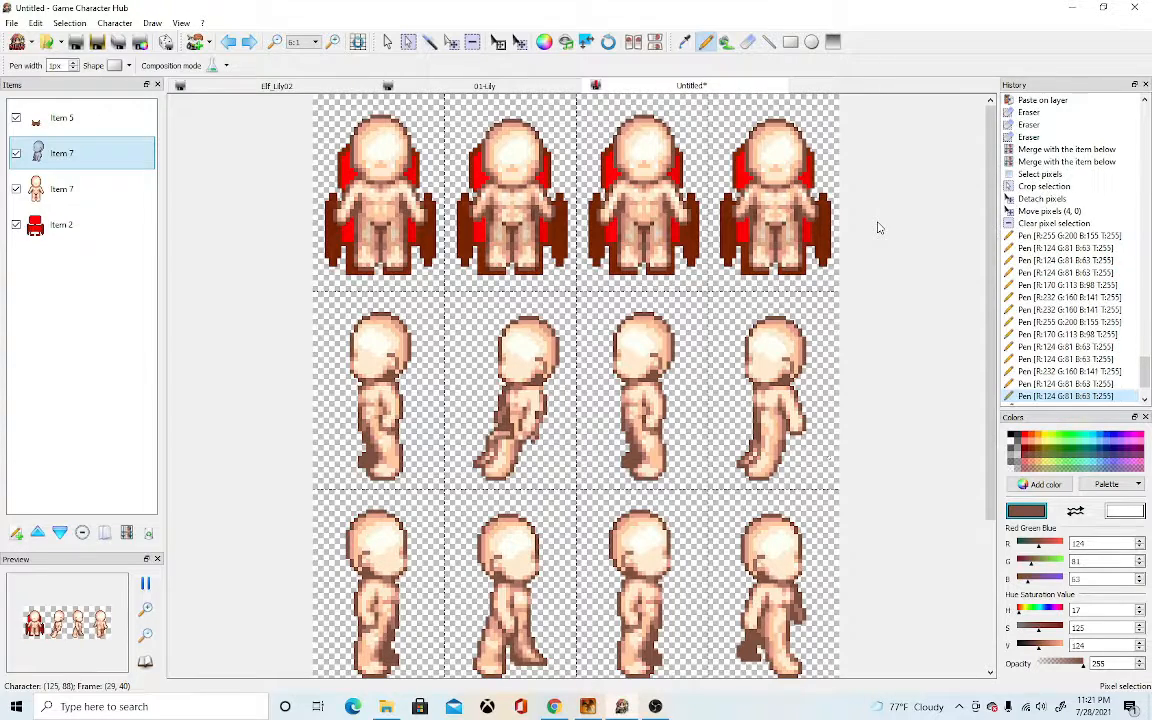
pyautogui.press('Down')
pyautogui.press('Down')
pyautogui.press('Down')
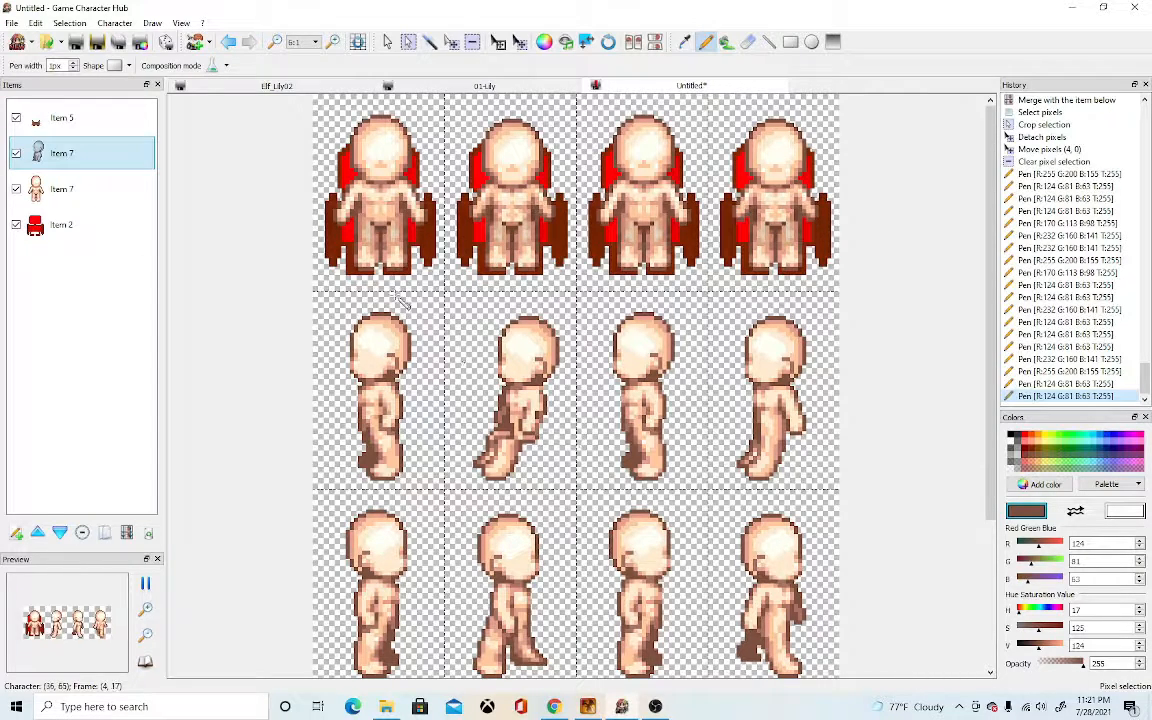
# - Examine the side-facing body item and the frame rows that remain without a chair
pyautogui.click(16, 154)
pyautogui.click(16, 154)
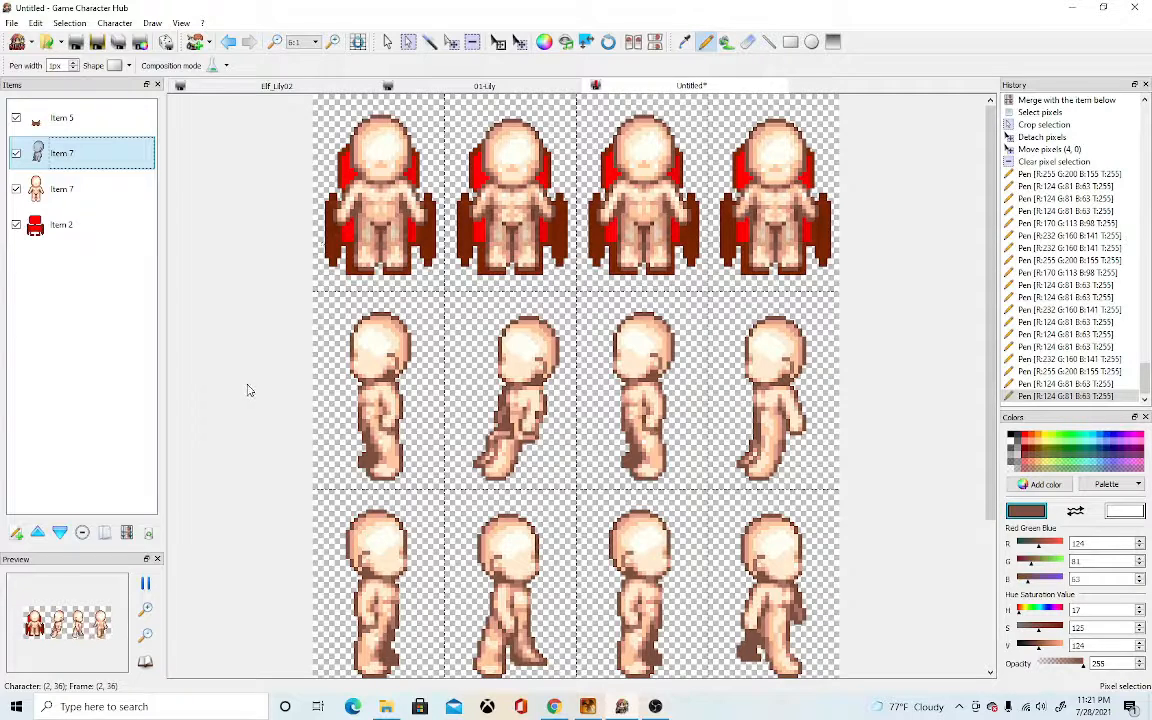
pyautogui.scroll(1, 432, 425)
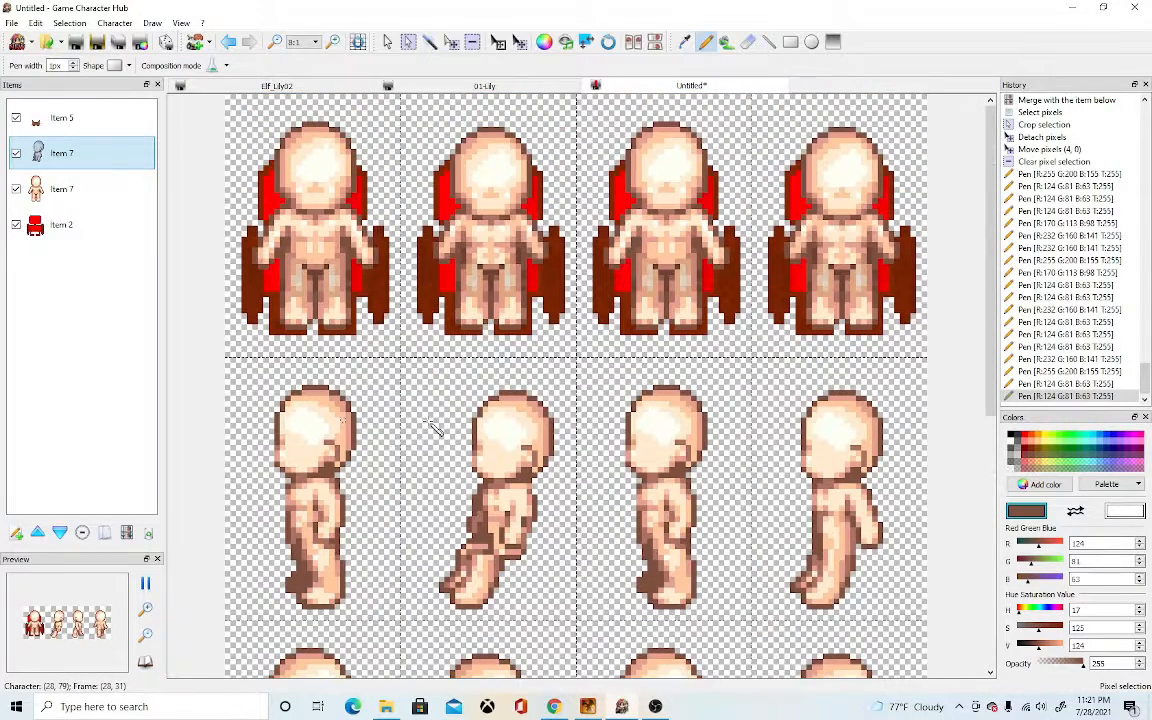
pyautogui.scroll(-1, 732, 468)
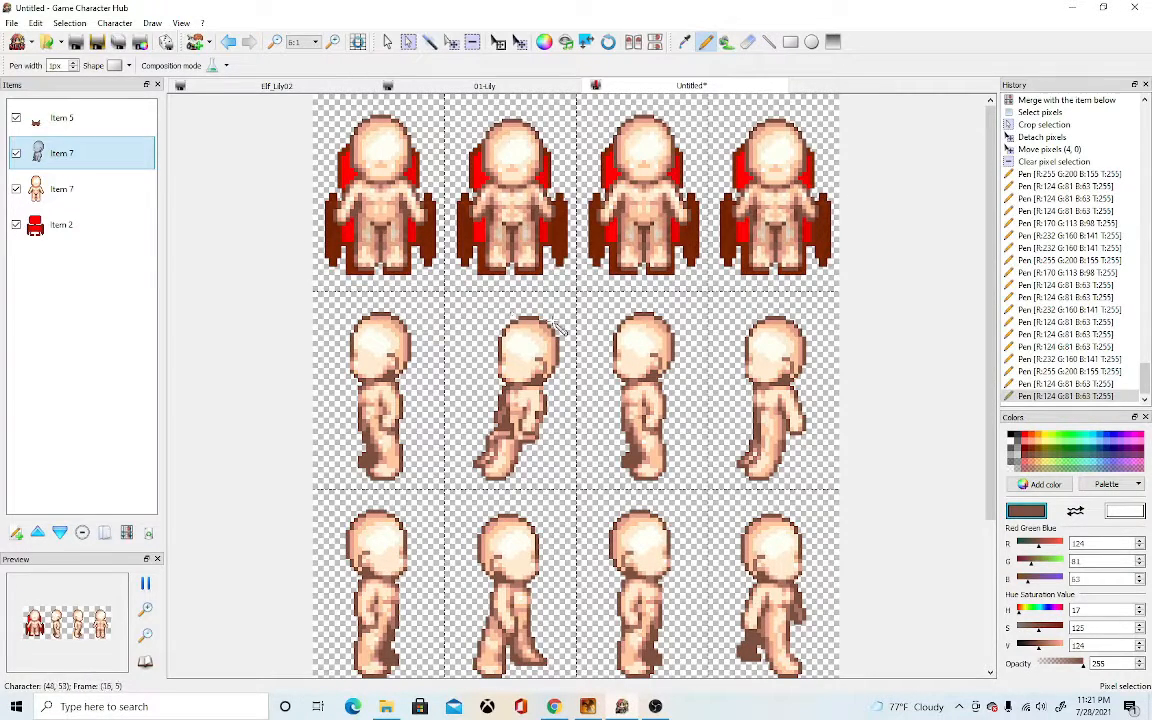
pyautogui.scroll(-2, 908, 468)
pyautogui.scroll(2, 908, 468)
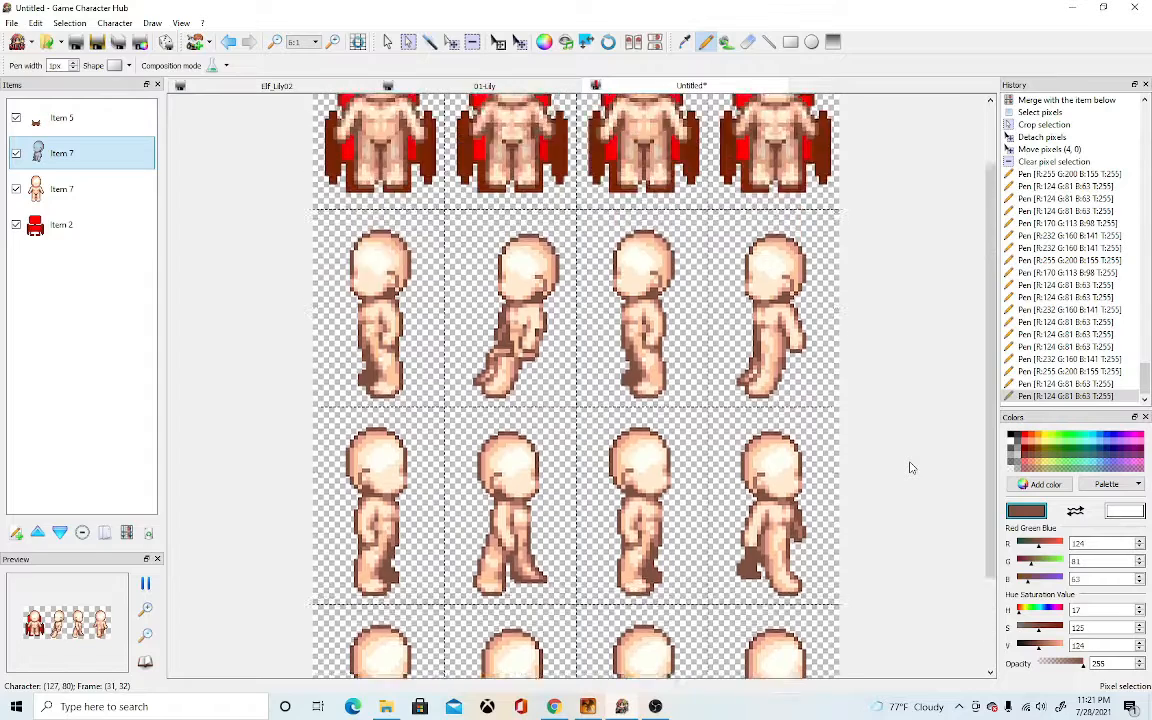
pyautogui.scroll(-2, 820, 420)
pyautogui.scroll(2, 519, 548)
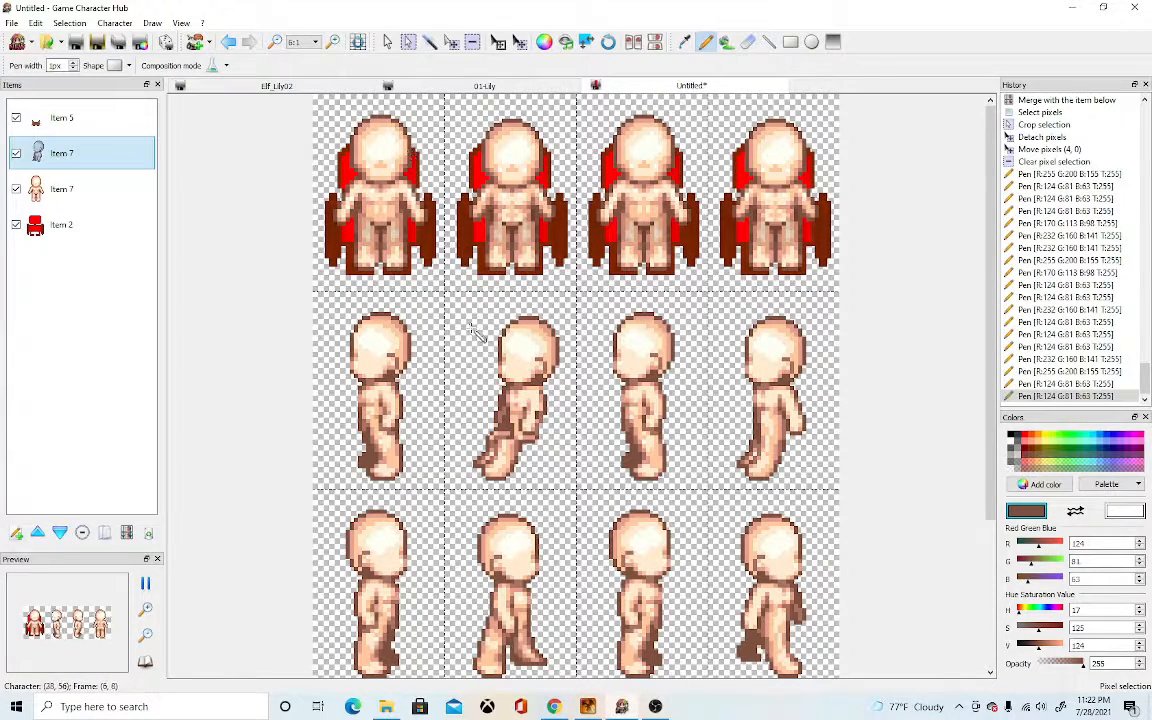
# - Select the red chair item and hide the feet item and both body items
pyautogui.click(86, 224)
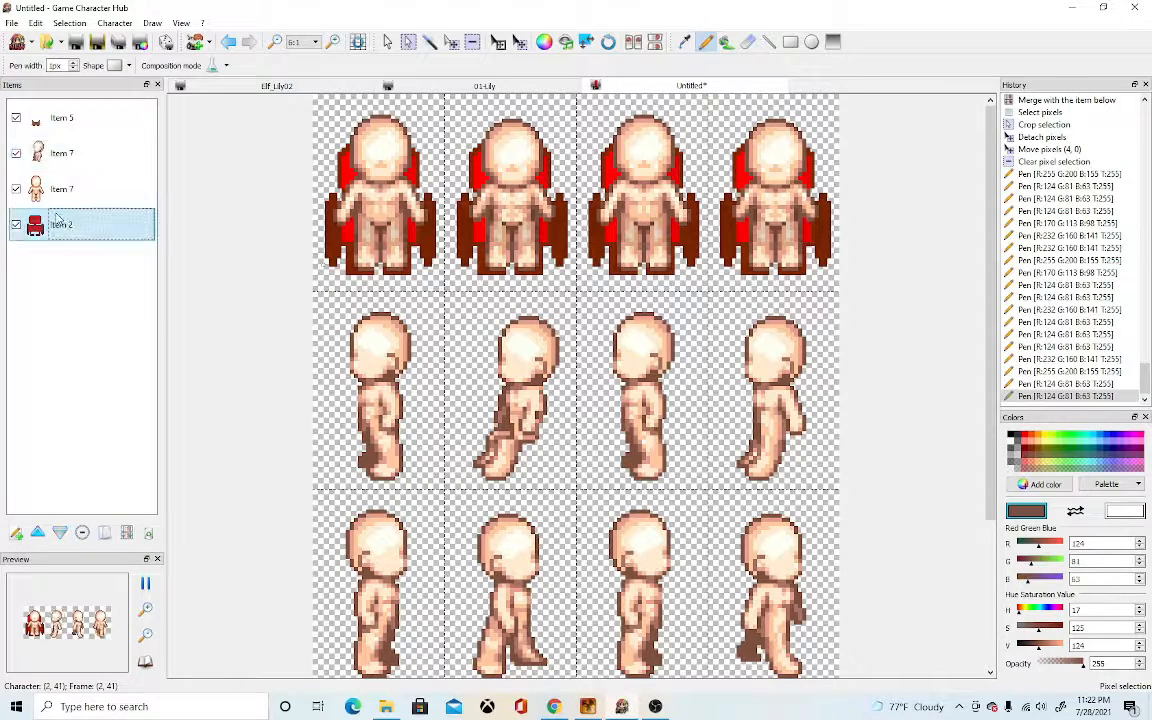
pyautogui.click(16, 189)
pyautogui.click(16, 153)
pyautogui.click(16, 118)
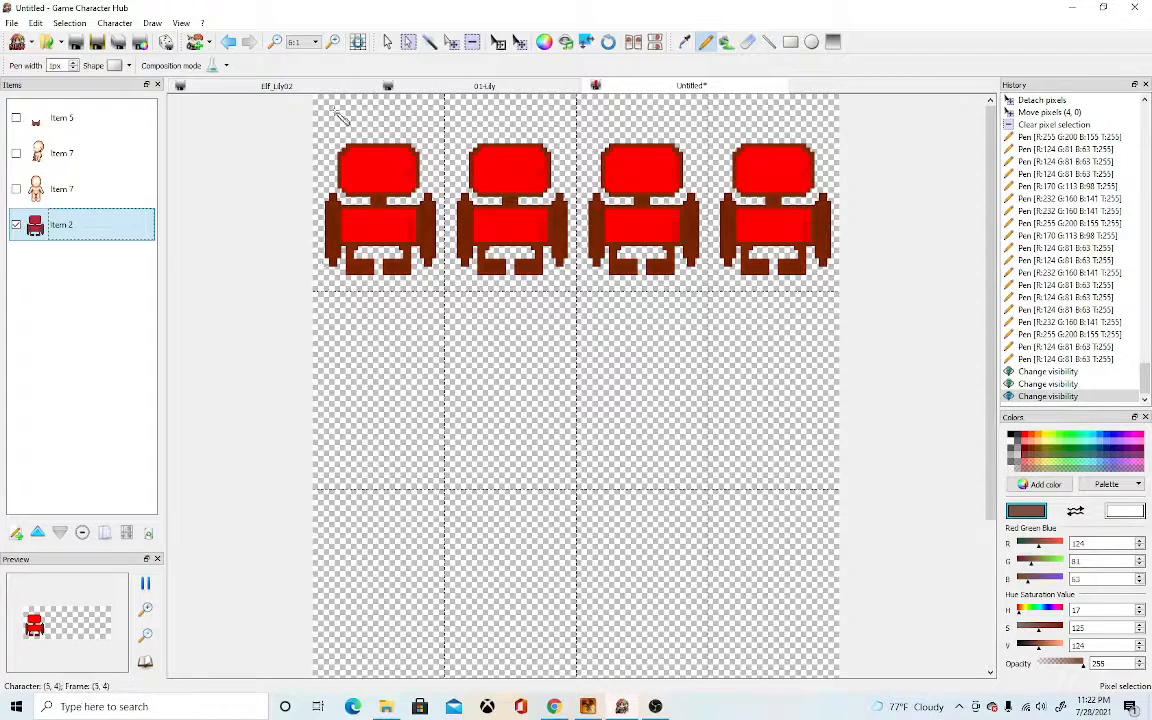
# - Copy the first front-facing chair frame into the first frame of the bottom row
pyautogui.click(390, 45)
pyautogui.click(403, 187)
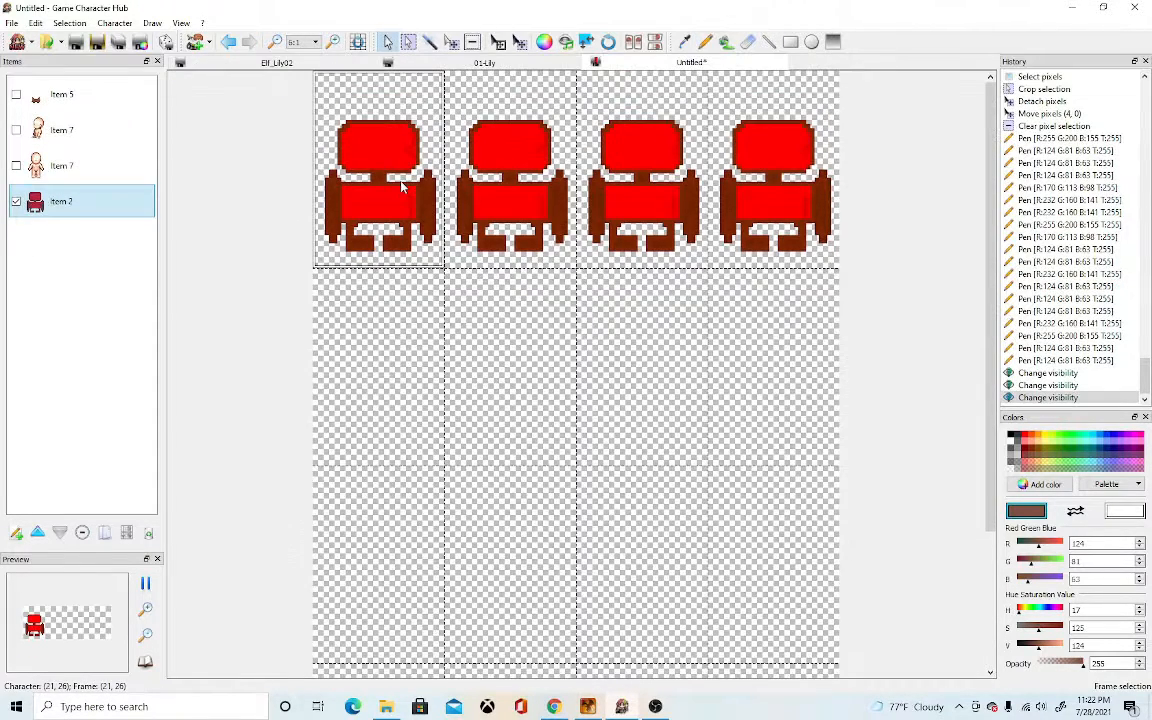
pyautogui.scroll(-3, 414, 380)
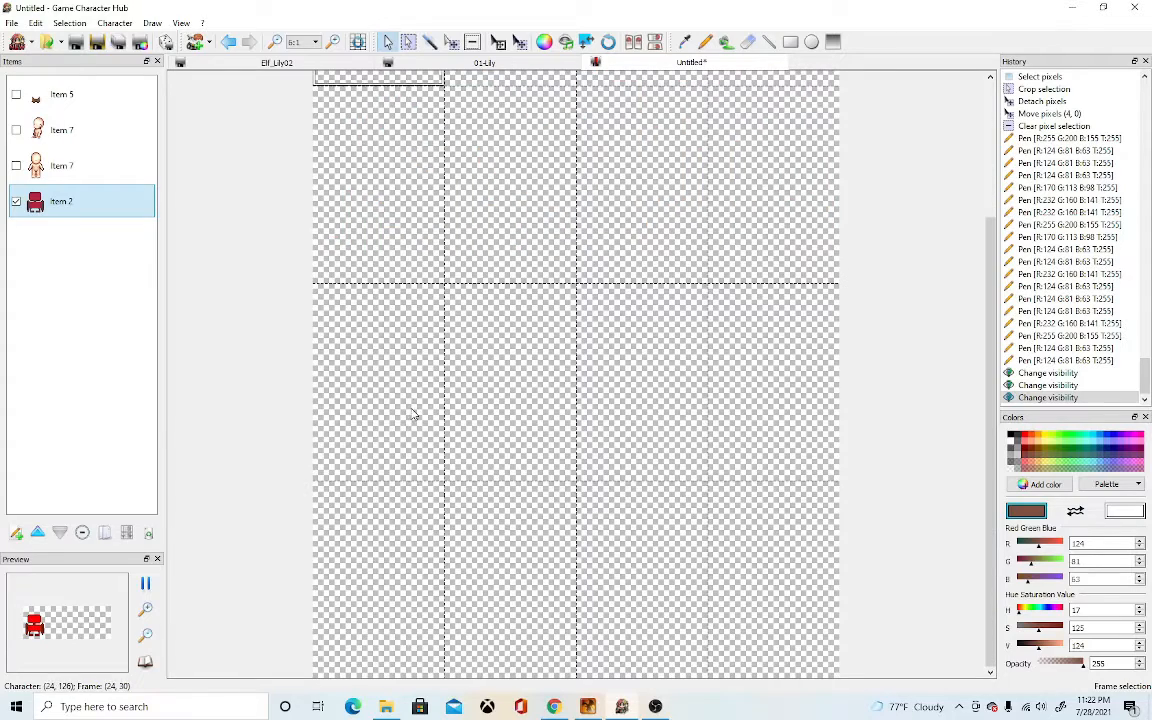
pyautogui.click(402, 518)
pyautogui.hotkey('ctrl', 'v')
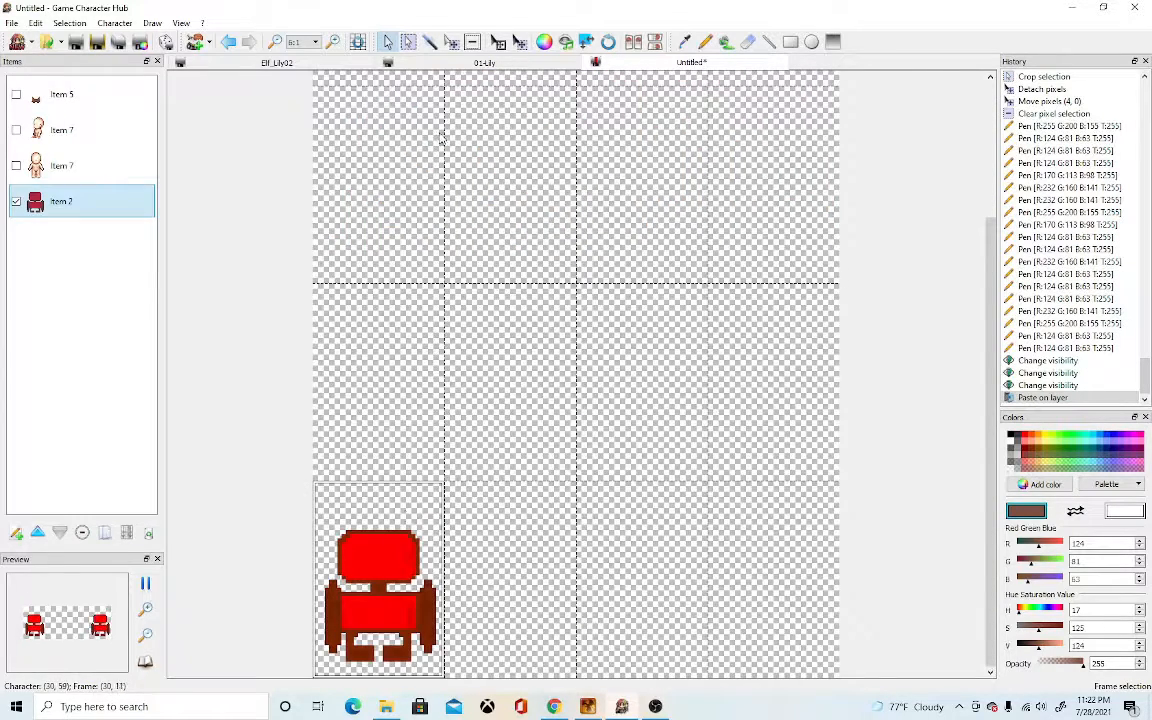
# - Paint along the inner top and right edges of the copied chair's backrest with the Pen in brown R127 G38 B0
pyautogui.click(705, 41)
pyautogui.scroll(2, 400, 552)
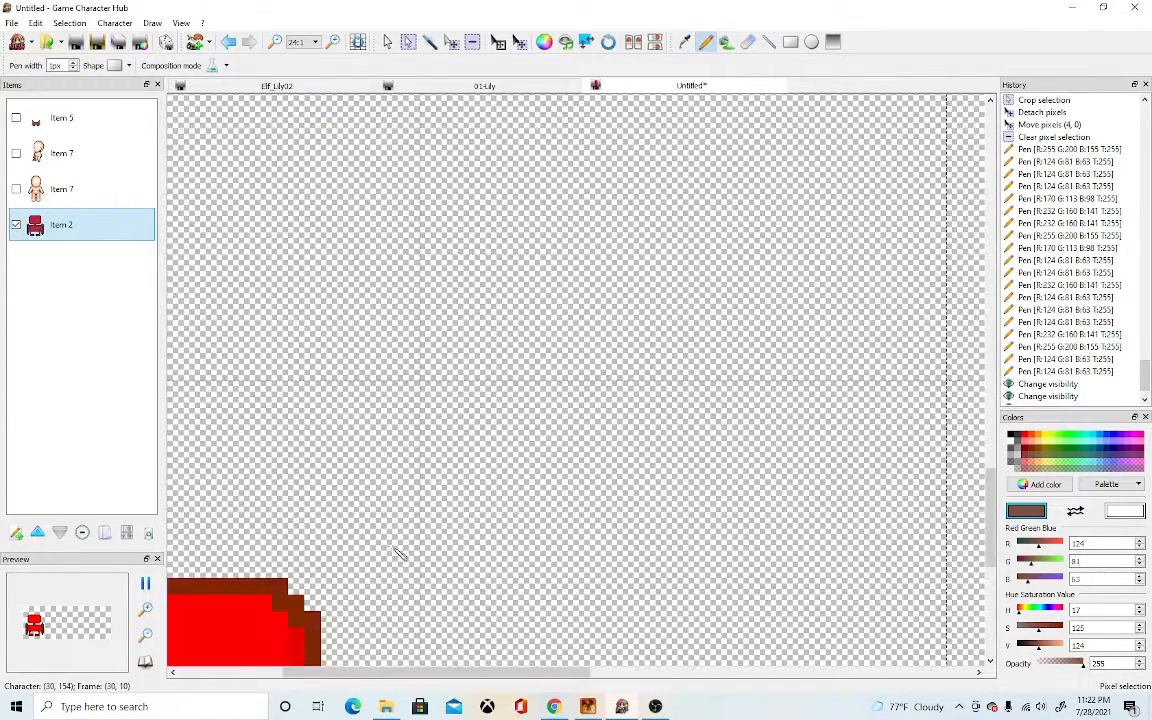
pyautogui.scroll(-3, 388, 543)
pyautogui.moveTo(451, 672); pyautogui.dragTo(345, 669)
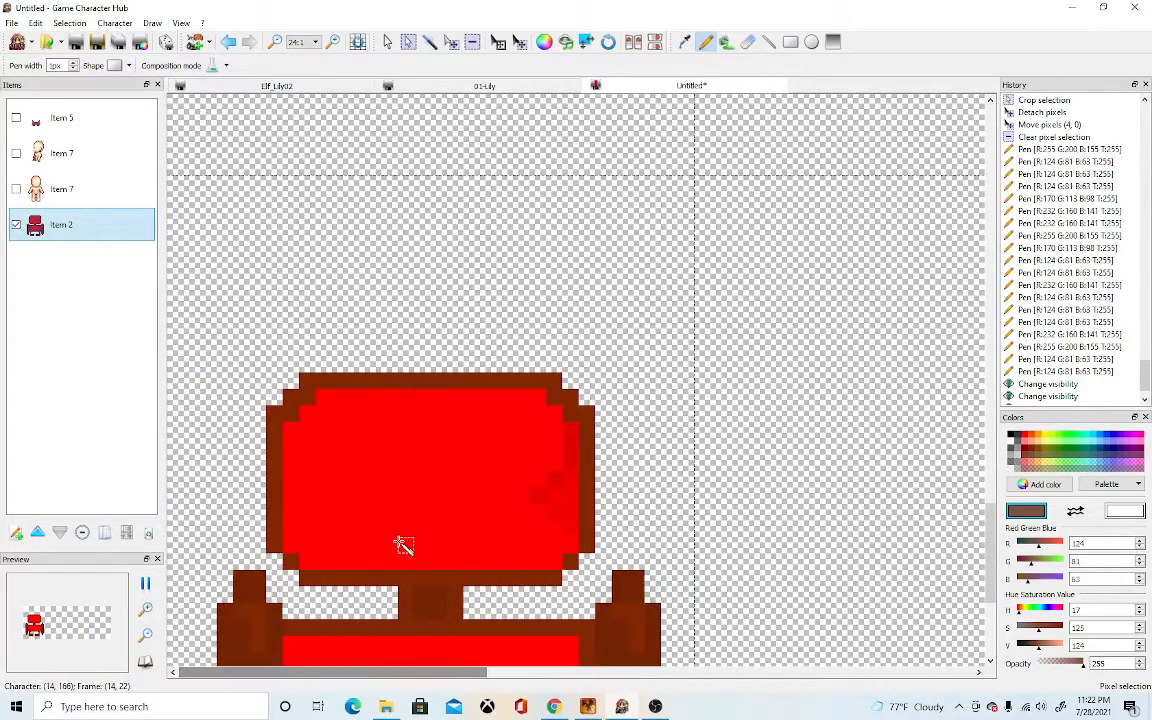
pyautogui.scroll(-1, 404, 545)
pyautogui.scroll(-3, 404, 545)
pyautogui.rightClick(436, 321)
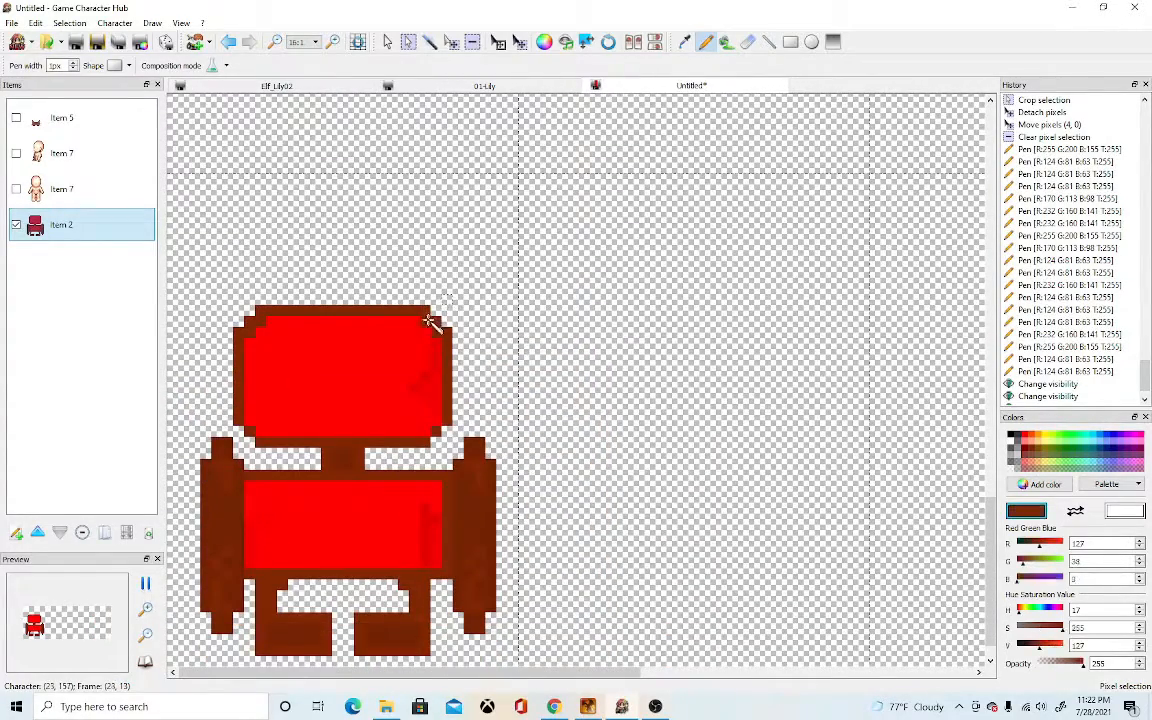
pyautogui.moveTo(427, 321)
pyautogui.mouseDown()
pyautogui.moveTo(258, 317)
pyautogui.moveTo(273, 332)
pyautogui.moveTo(402, 333)
pyautogui.moveTo(393, 387)
pyautogui.moveTo(415, 333)
pyautogui.moveTo(432, 343)
pyautogui.moveTo(425, 420)
pyautogui.moveTo(435, 409)
pyautogui.moveTo(404, 424)
pyautogui.mouseUp()
# - Darken the outline all around the copied chair's backrest with the Pen in brown R114 G34 B0
pyautogui.rightClick(314, 443)
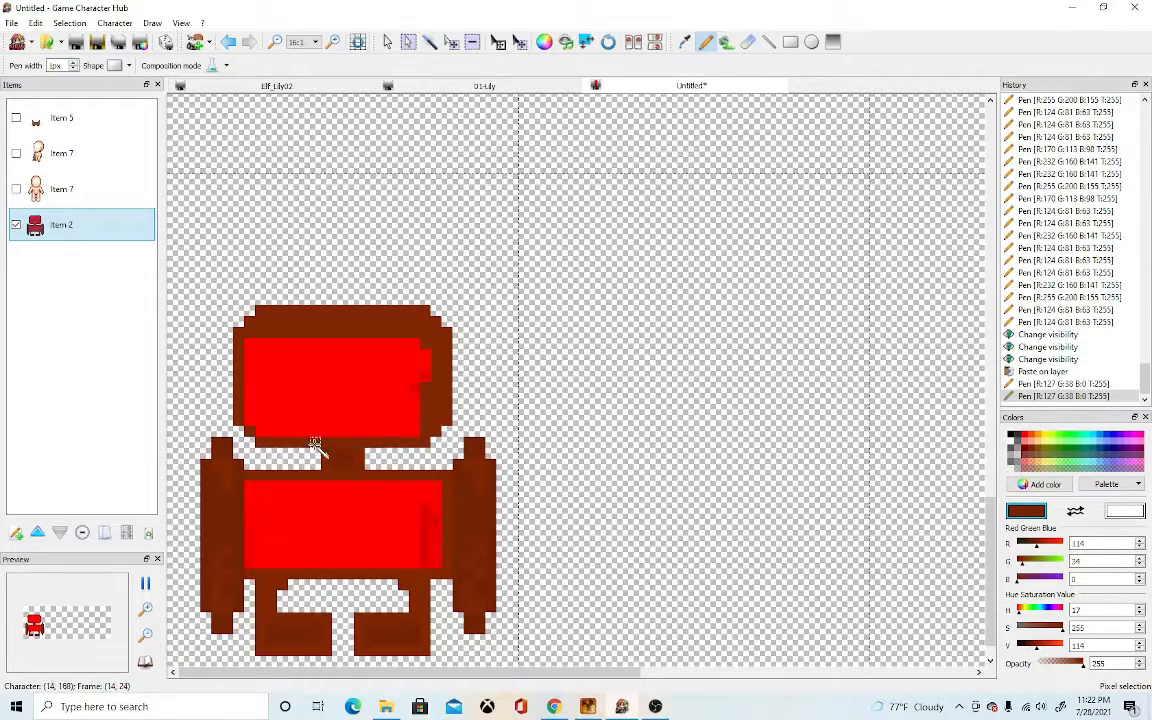
pyautogui.click(269, 443)
pyautogui.click(251, 431)
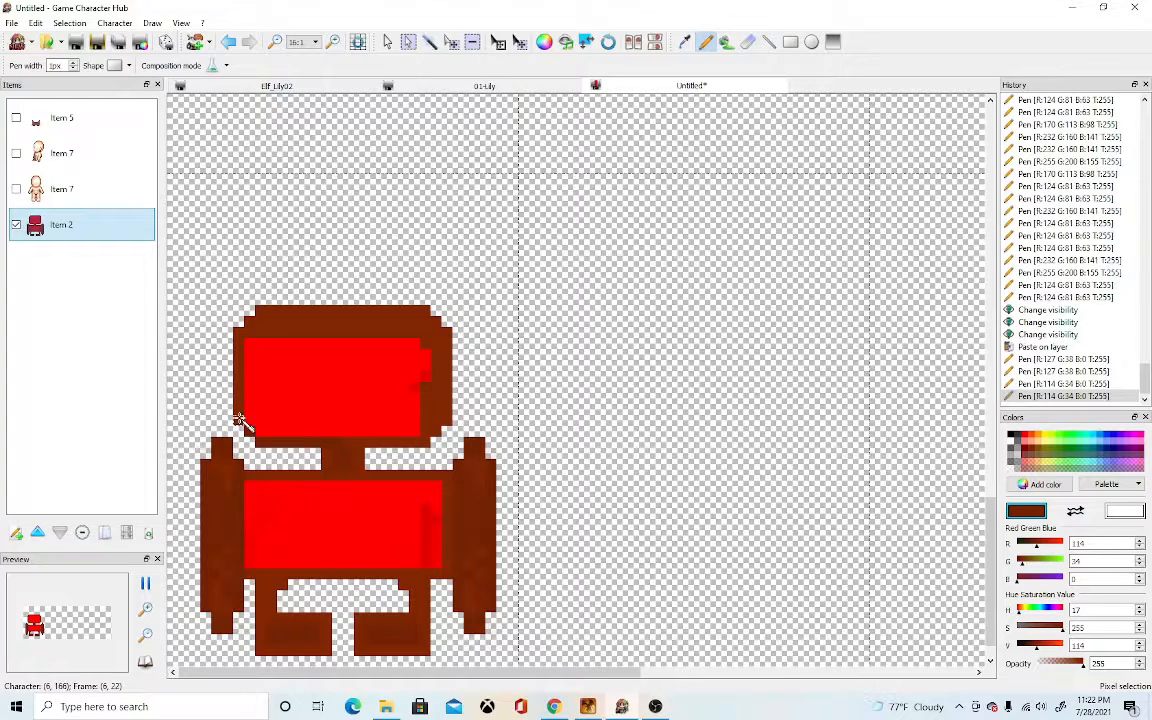
pyautogui.click(241, 330)
pyautogui.click(258, 319)
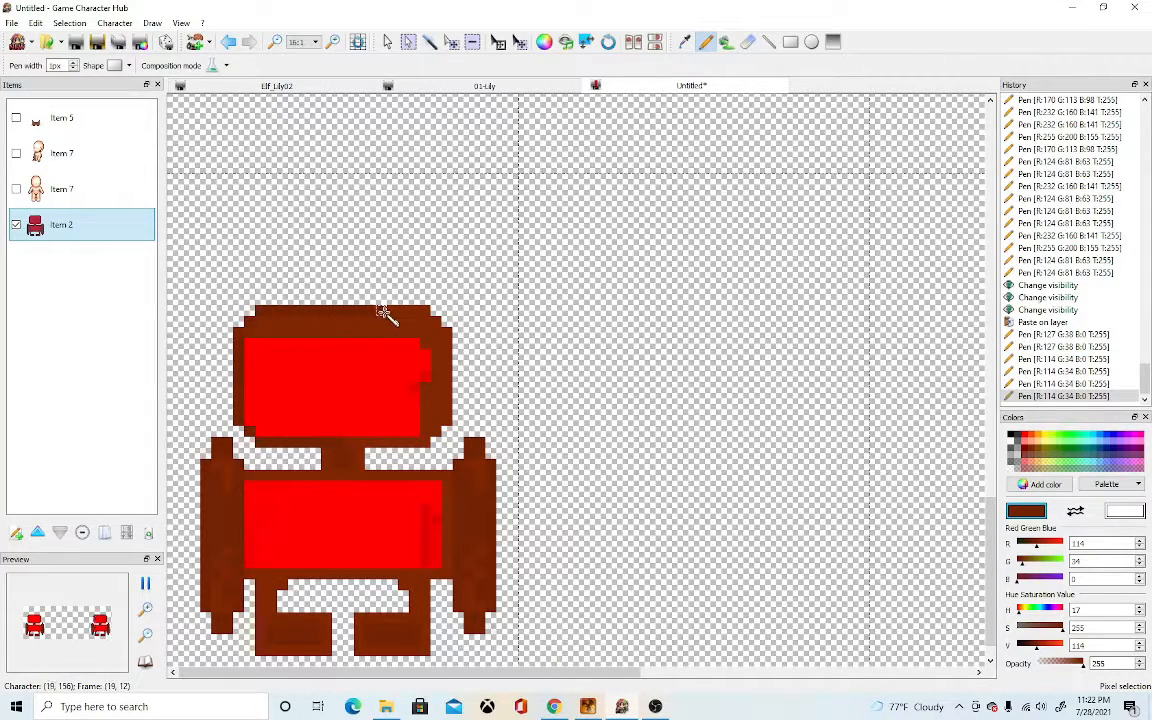
pyautogui.click(428, 315)
pyautogui.click(442, 329)
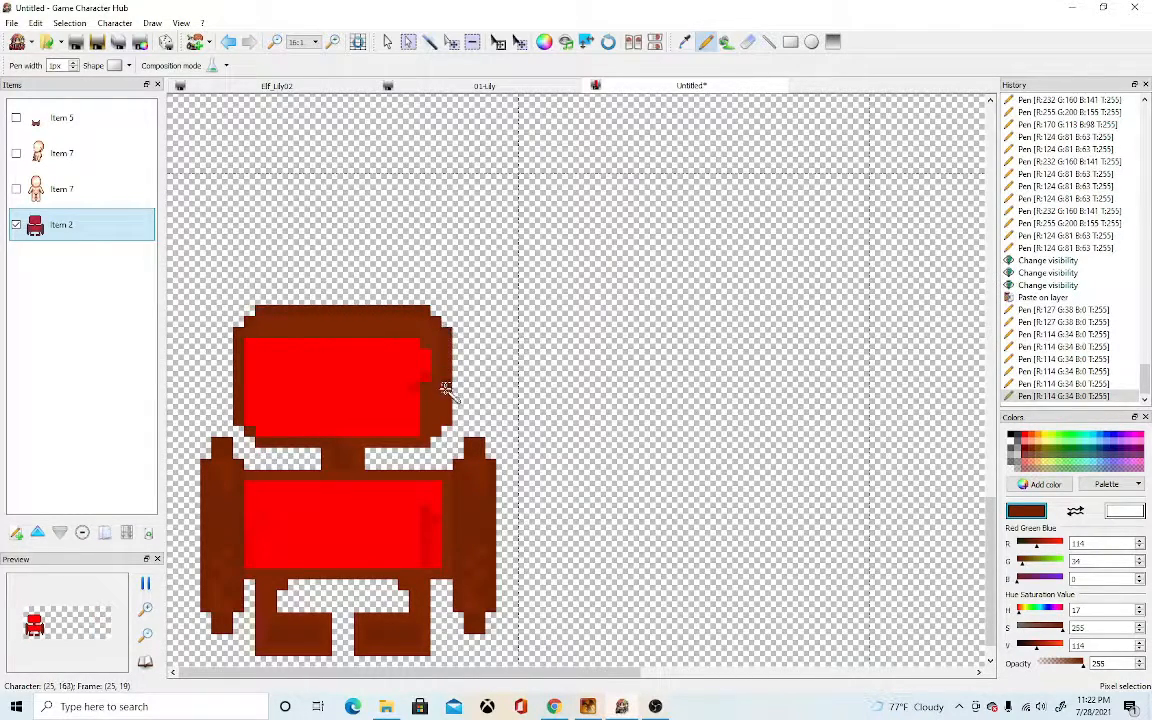
pyautogui.click(442, 431)
pyautogui.click(428, 441)
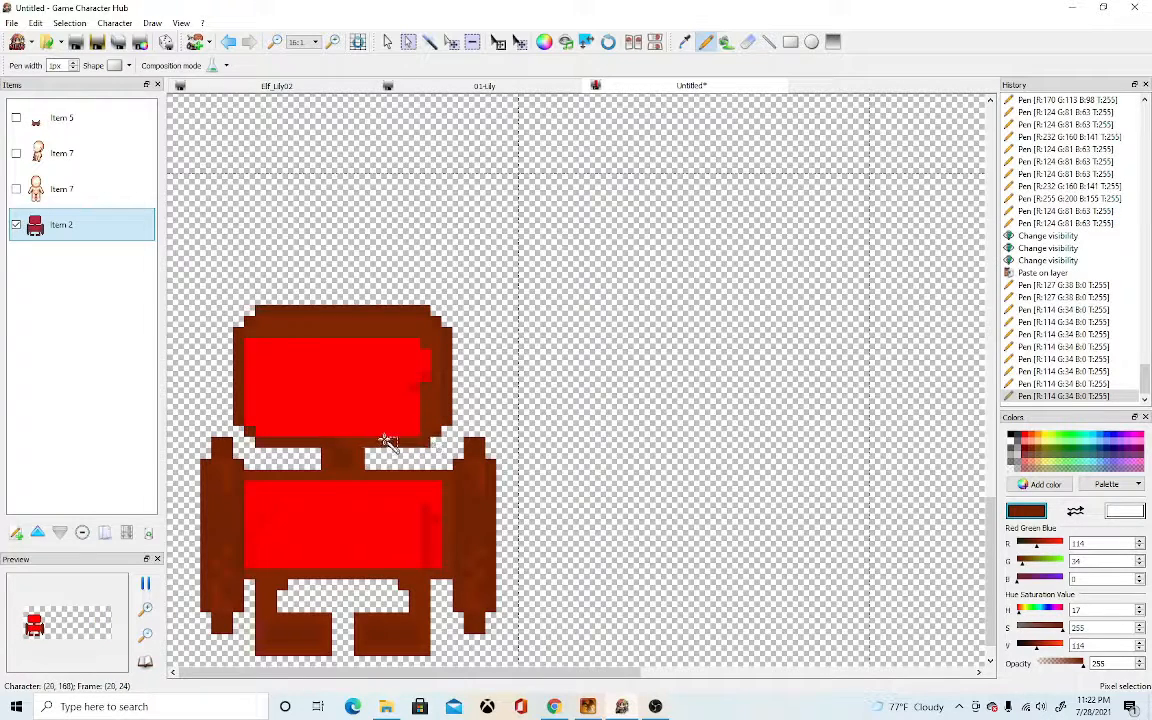
pyautogui.click(347, 442)
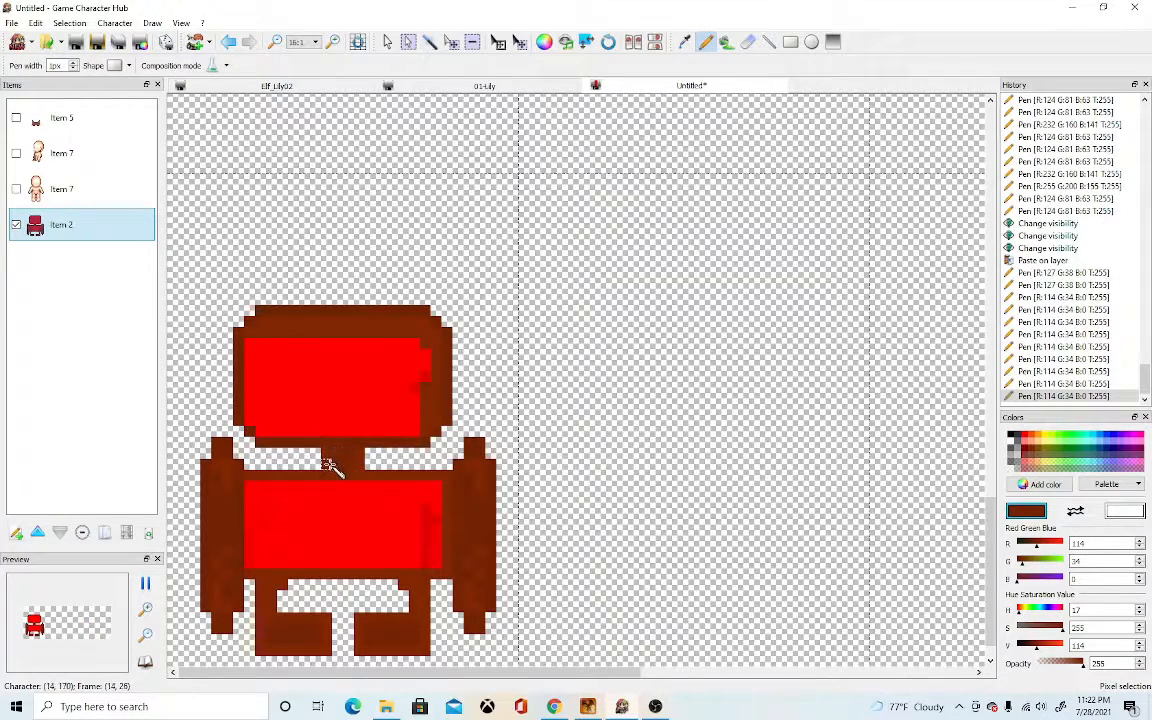
# - Shade the post below the backrest with browns R114 G34 B0 and R127 G38 B0
pyautogui.click(325, 462)
pyautogui.click(347, 473)
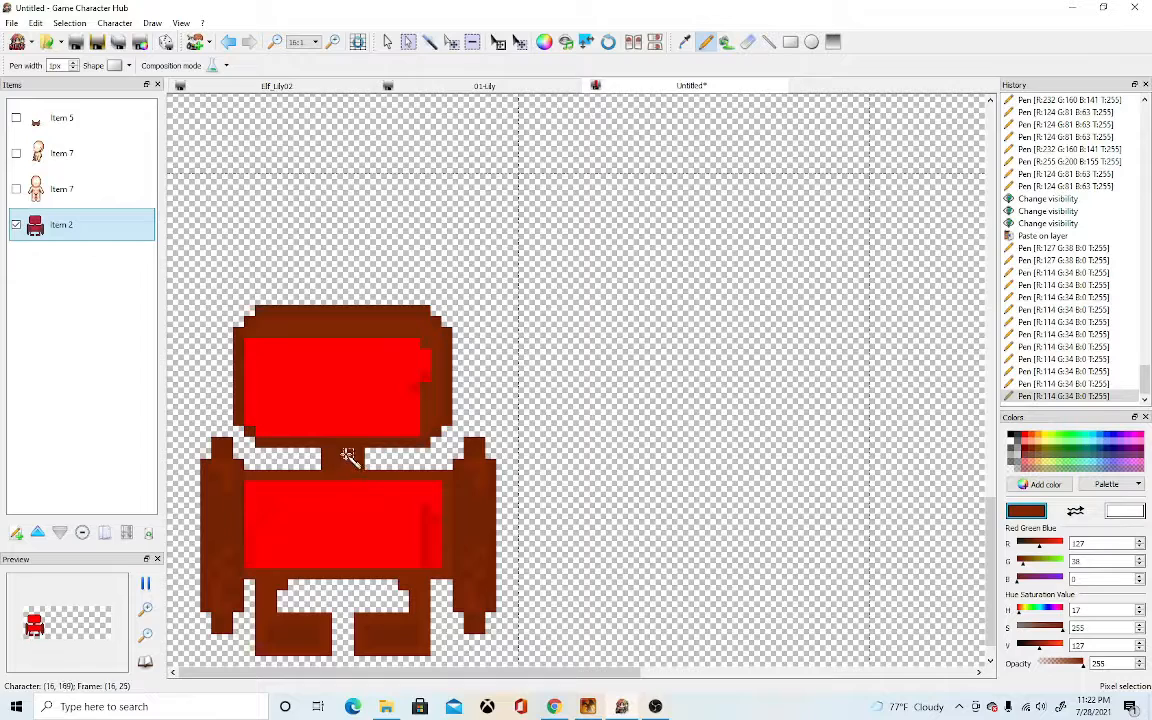
pyautogui.click(334, 464)
pyautogui.rightClick(327, 470)
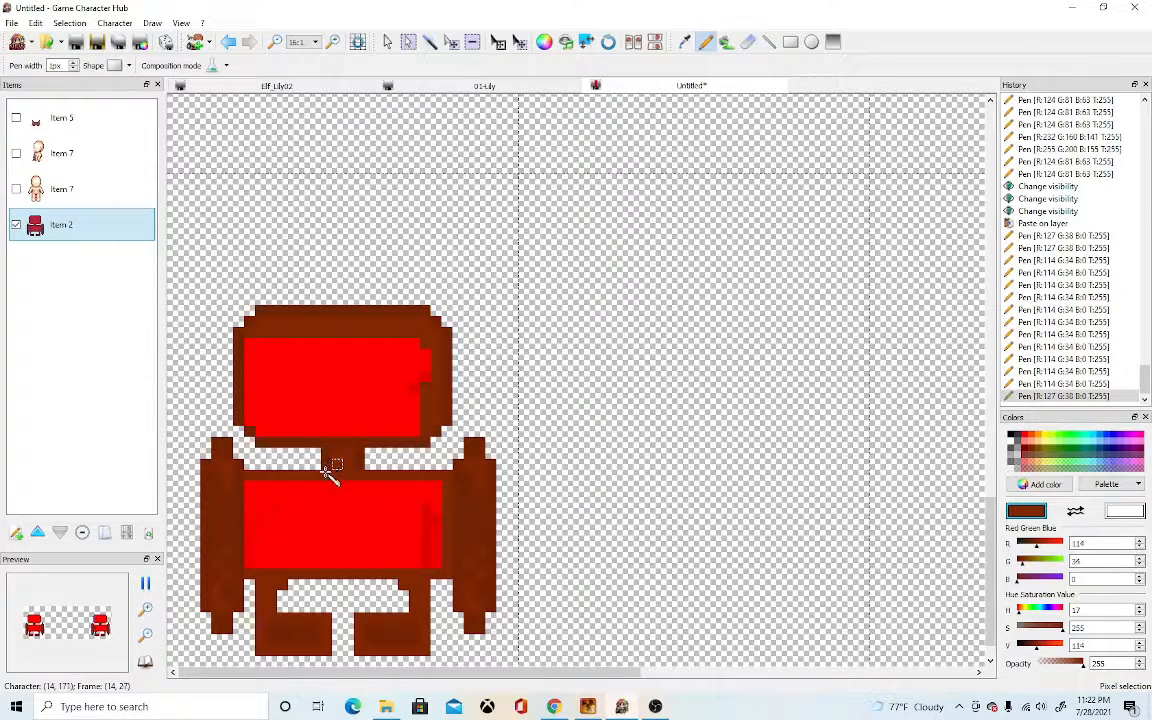
# - Paint the seat's top edge and upper part in brown R114 G34 B0, and fill the red backrest with R127 G38 B0
pyautogui.moveTo(249, 476); pyautogui.dragTo(313, 476)
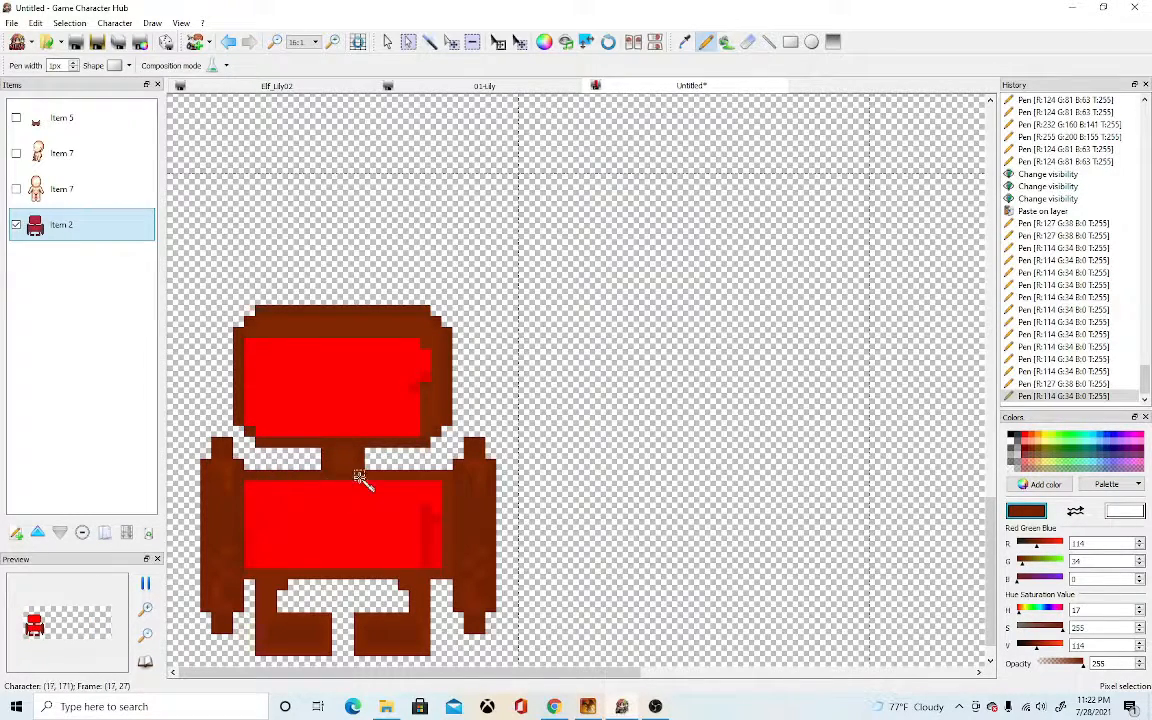
pyautogui.click(446, 477)
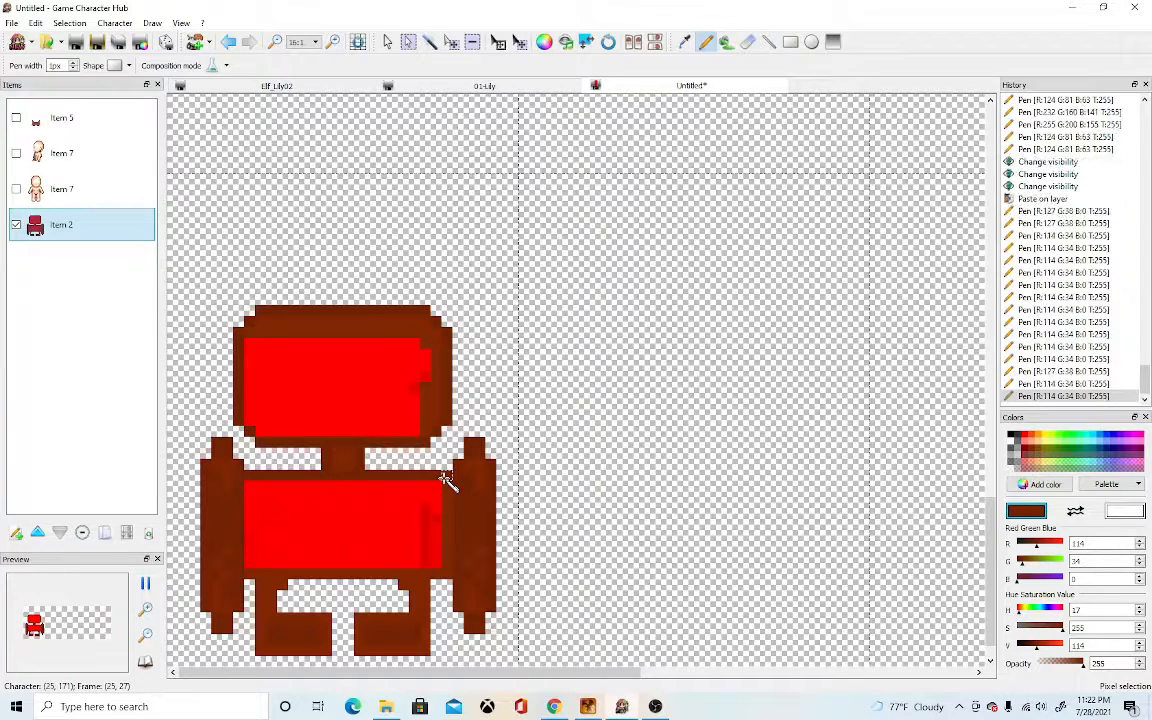
pyautogui.scroll(-1, 446, 476)
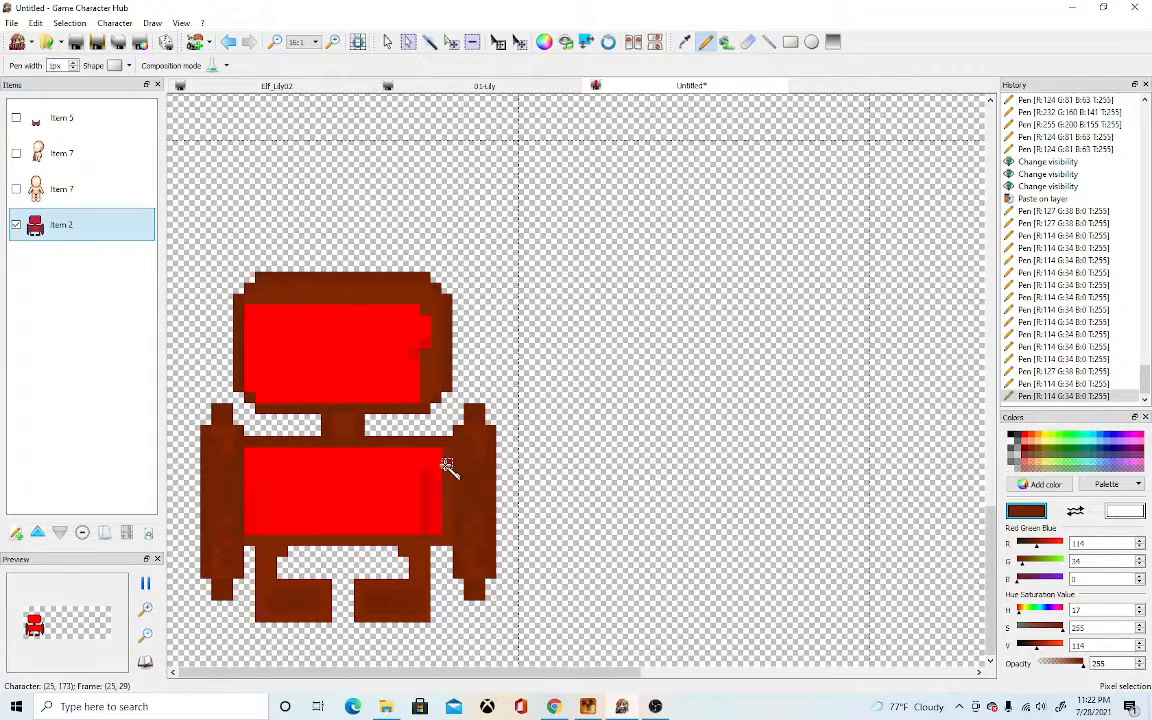
pyautogui.moveTo(444, 463)
pyautogui.mouseDown()
pyautogui.moveTo(248, 472)
pyautogui.moveTo(426, 465)
pyautogui.moveTo(445, 454)
pyautogui.moveTo(252, 455)
pyautogui.mouseUp()
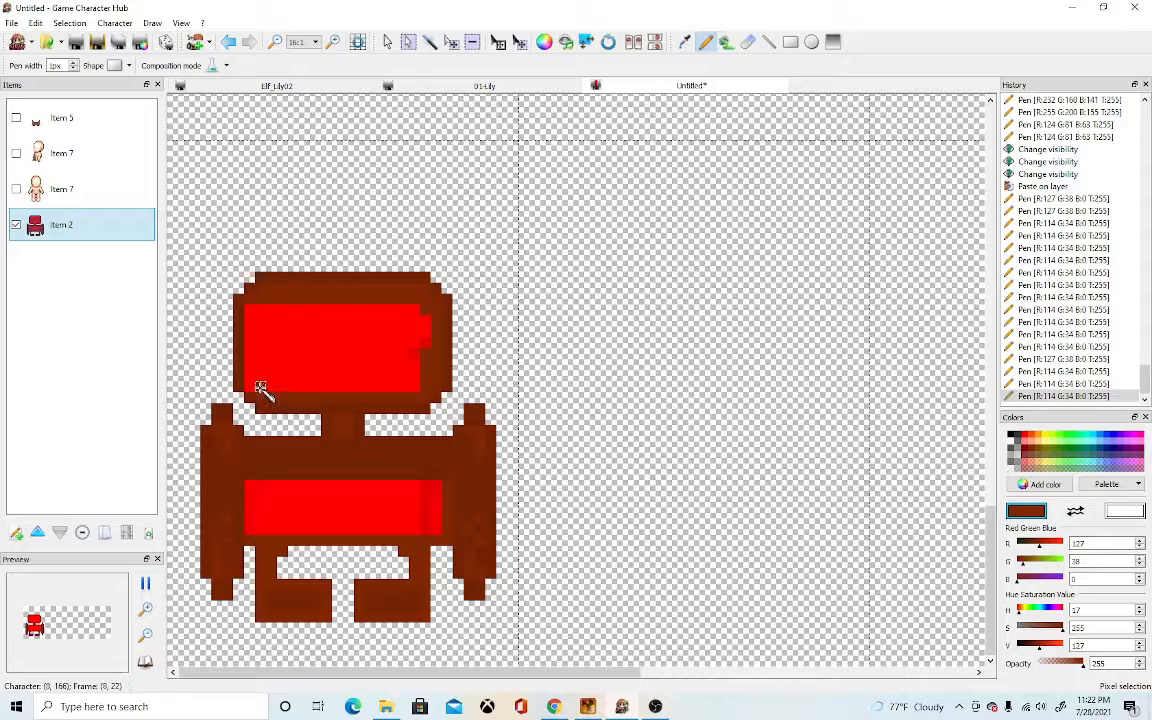
pyautogui.moveTo(250, 357)
pyautogui.mouseDown()
pyautogui.moveTo(250, 310)
pyautogui.moveTo(414, 310)
pyautogui.moveTo(424, 321)
pyautogui.moveTo(260, 321)
pyautogui.moveTo(434, 331)
pyautogui.moveTo(282, 343)
pyautogui.moveTo(261, 352)
pyautogui.moveTo(270, 354)
pyautogui.moveTo(261, 343)
pyautogui.moveTo(415, 354)
pyautogui.moveTo(359, 364)
pyautogui.moveTo(252, 354)
pyautogui.moveTo(250, 365)
pyautogui.moveTo(421, 384)
pyautogui.moveTo(262, 386)
pyautogui.mouseUp()
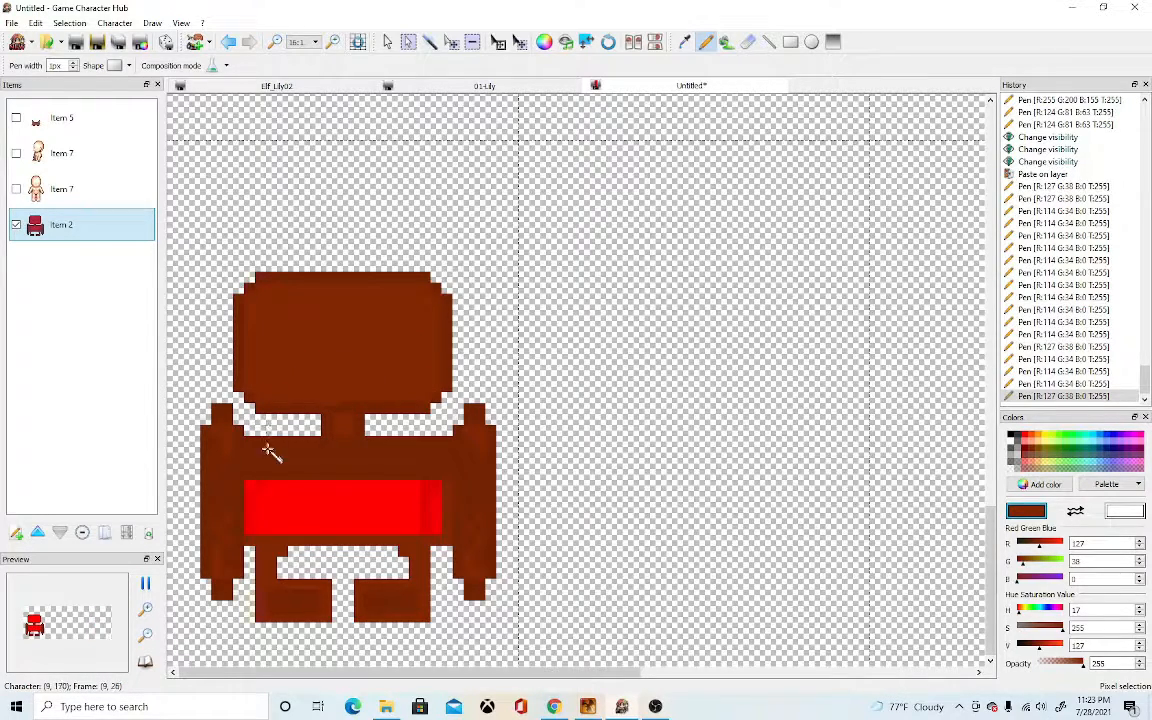
# - Erase the remaining red strip of the seat between the two wheels and return to the Pen tool
pyautogui.click(749, 44)
pyautogui.moveTo(252, 545)
pyautogui.mouseDown()
pyautogui.moveTo(250, 486)
pyautogui.moveTo(438, 484)
pyautogui.moveTo(444, 539)
pyautogui.moveTo(259, 531)
pyautogui.moveTo(280, 508)
pyautogui.moveTo(427, 508)
pyautogui.moveTo(437, 518)
pyautogui.moveTo(274, 522)
pyautogui.moveTo(262, 496)
pyautogui.moveTo(442, 498)
pyautogui.mouseUp()
pyautogui.click(705, 41)
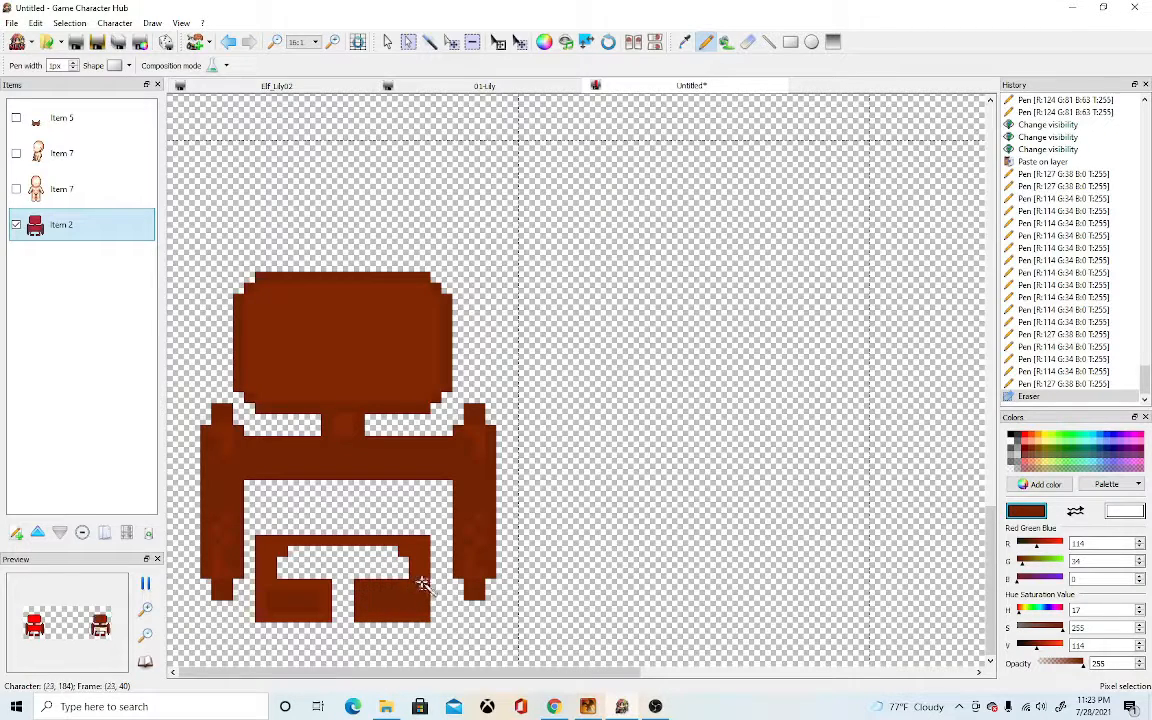
# - Darken the footrest frame with the Pen in brown R114 G34 B0 and erase its two lowest pixel rows
pyautogui.click(415, 564)
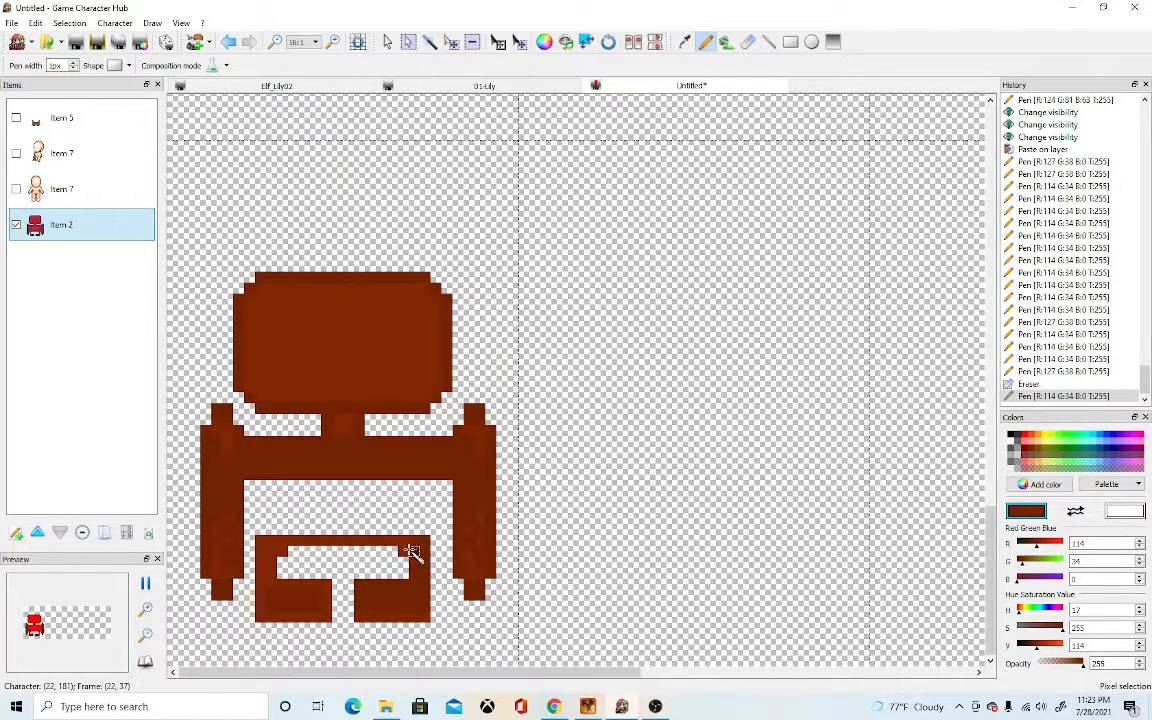
pyautogui.click(411, 546)
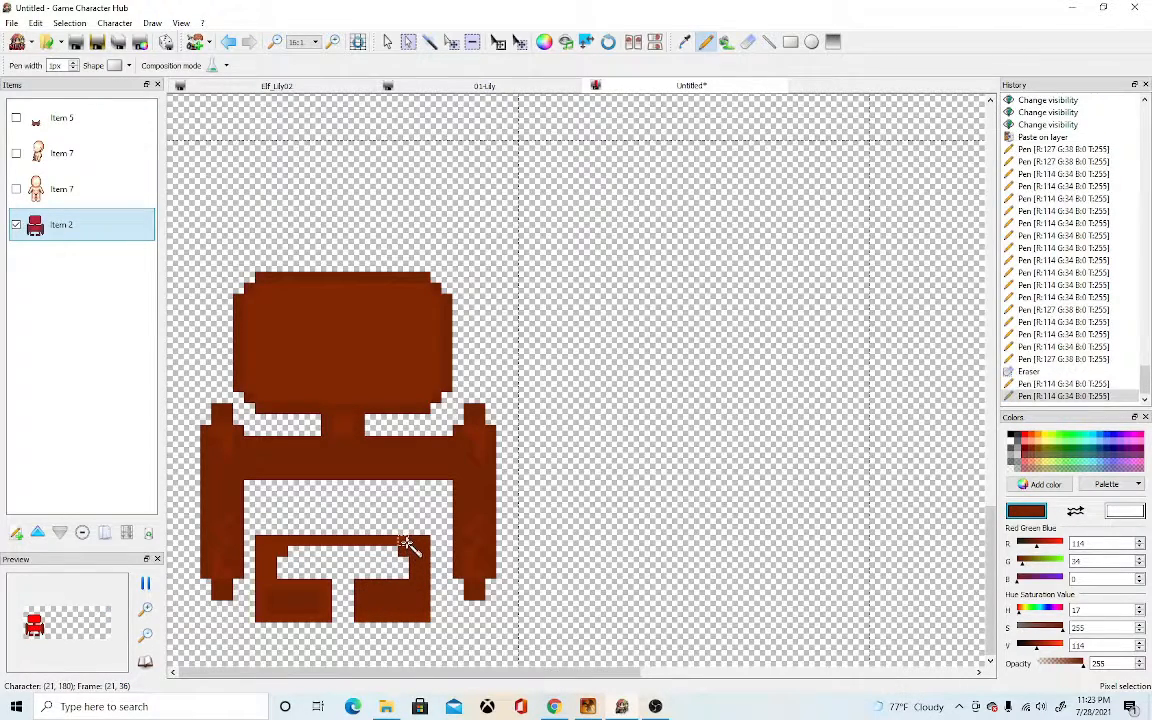
pyautogui.click(282, 551)
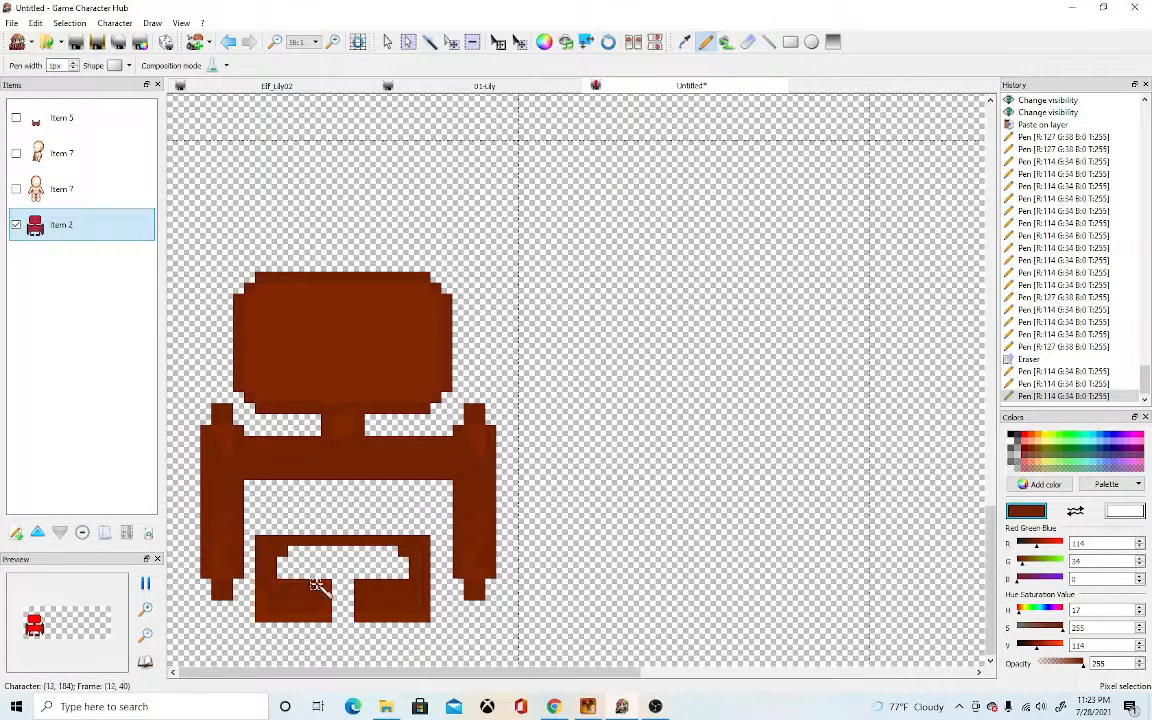
pyautogui.click(264, 592)
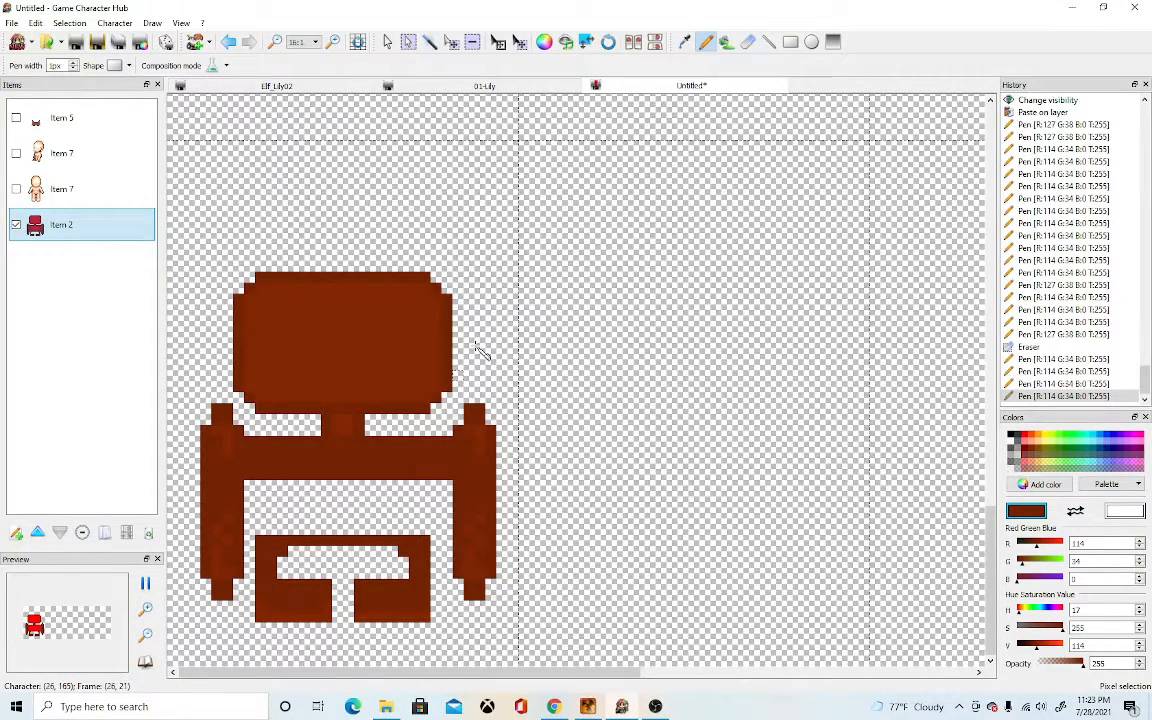
pyautogui.click(748, 45)
pyautogui.moveTo(257, 608)
pyautogui.mouseDown()
pyautogui.moveTo(427, 612)
pyautogui.moveTo(320, 565)
pyautogui.moveTo(322, 587)
pyautogui.mouseUp()
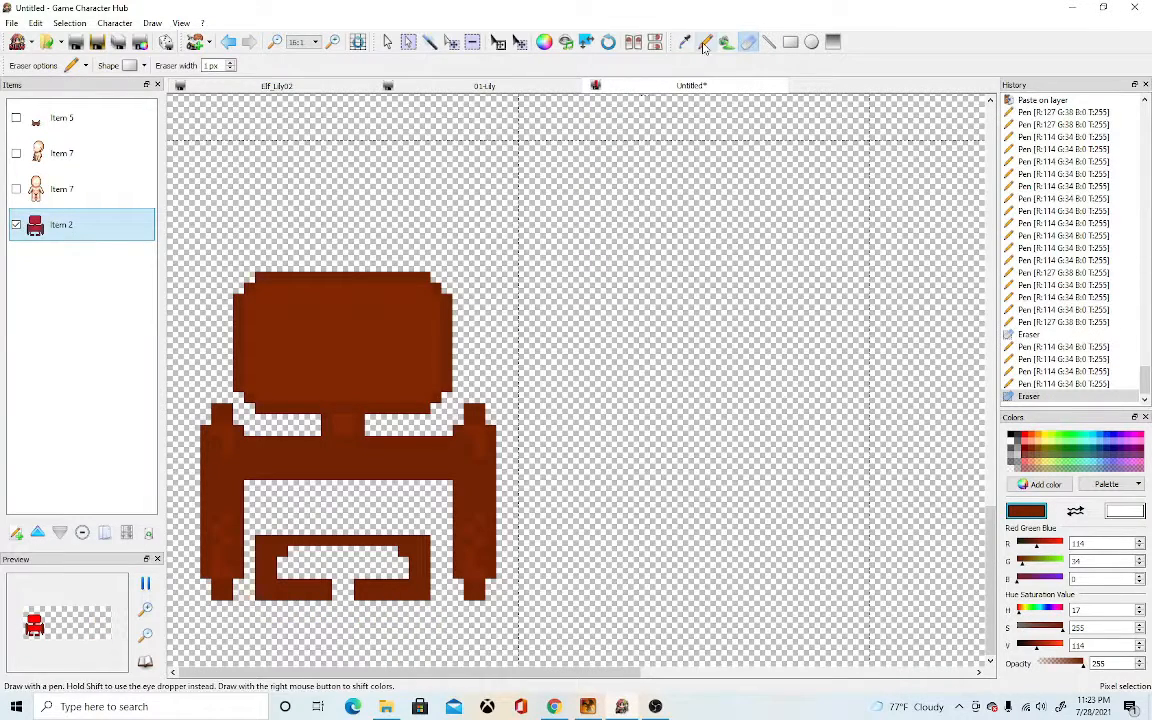
# - Select the footrest frame, detach its pixels and move it up 5 pixels against the underside of the seat
pyautogui.click(388, 42)
pyautogui.click(409, 42)
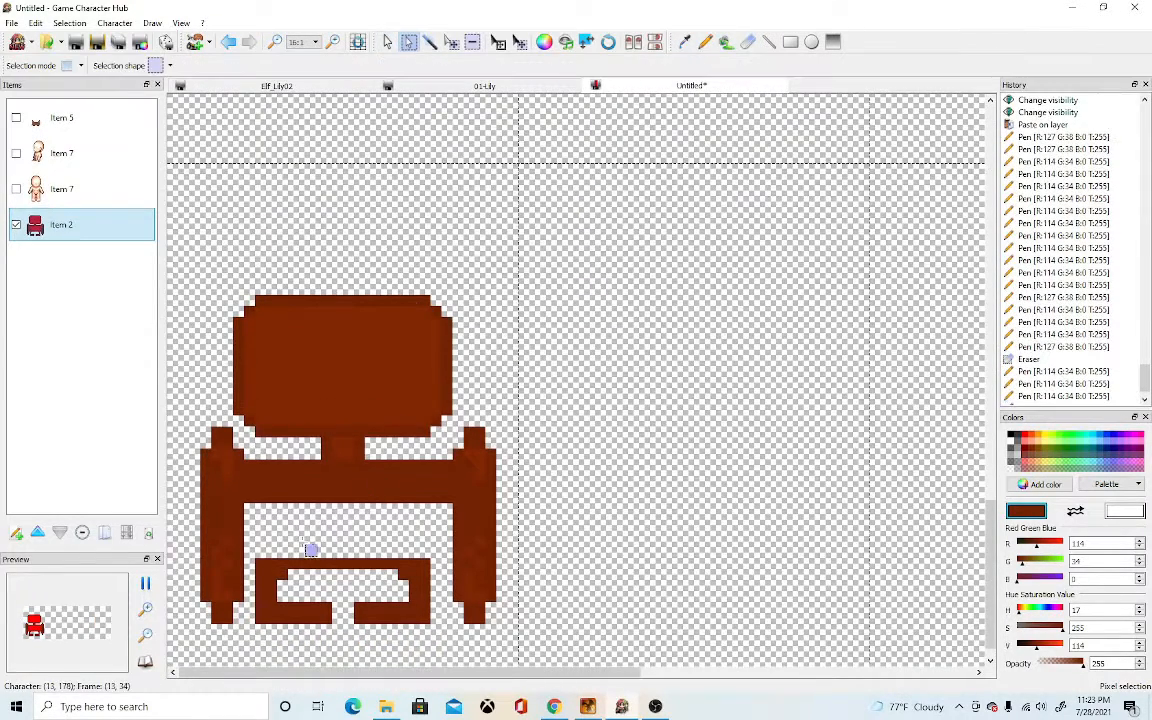
pyautogui.moveTo(258, 560); pyautogui.dragTo(427, 619)
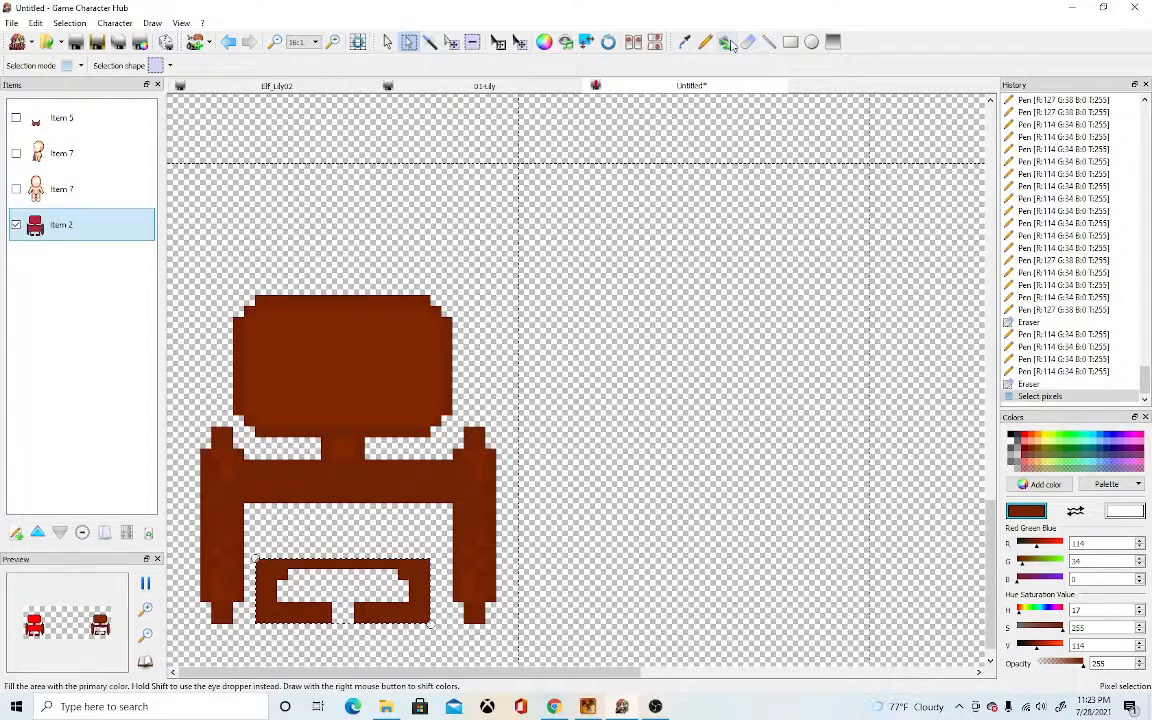
pyautogui.click(498, 42)
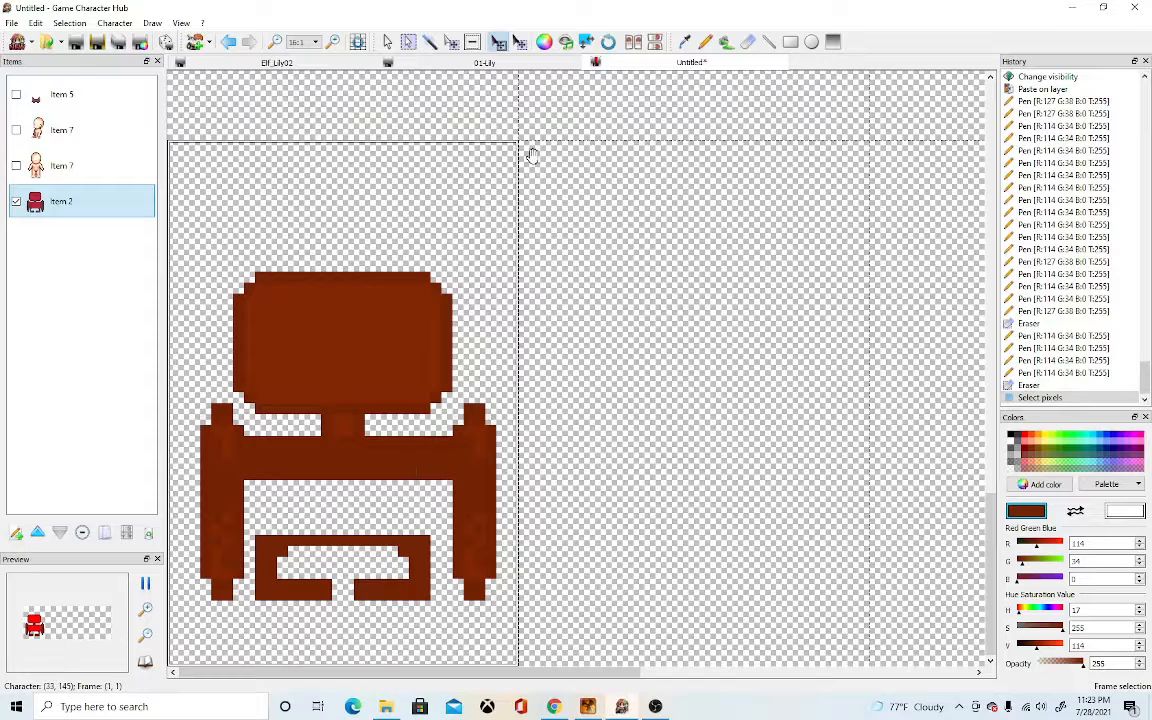
pyautogui.click(520, 42)
pyautogui.moveTo(398, 543); pyautogui.dragTo(396, 508)
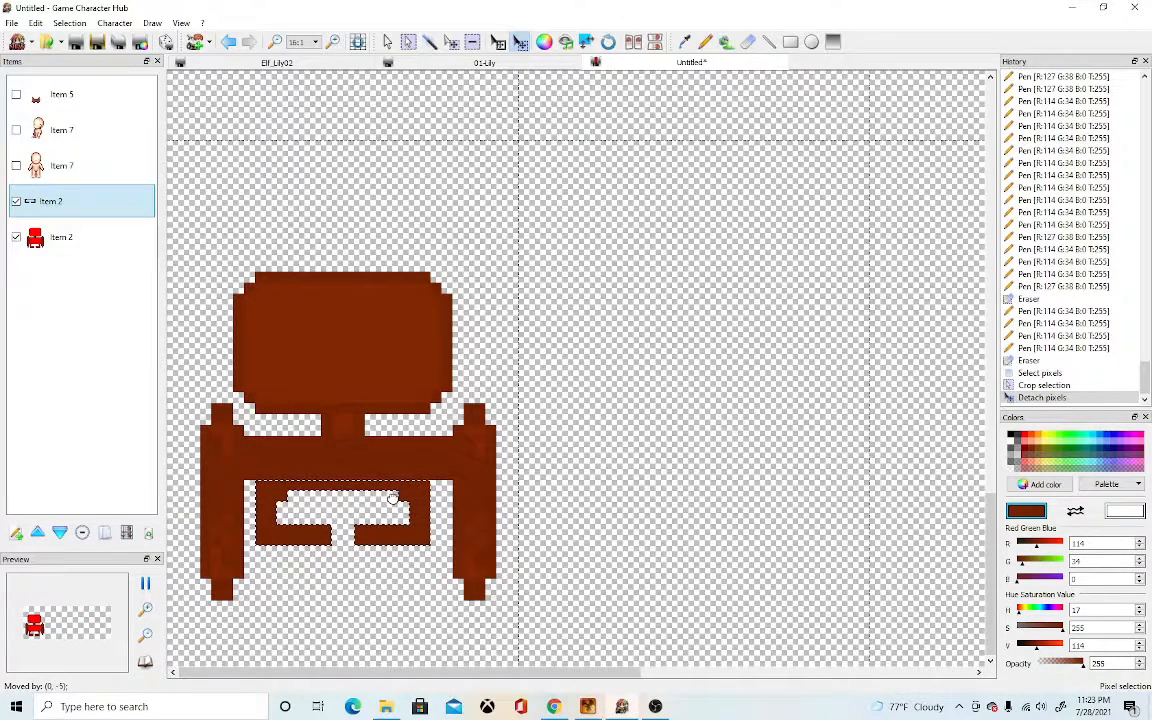
pyautogui.moveTo(397, 497); pyautogui.dragTo(394, 497)
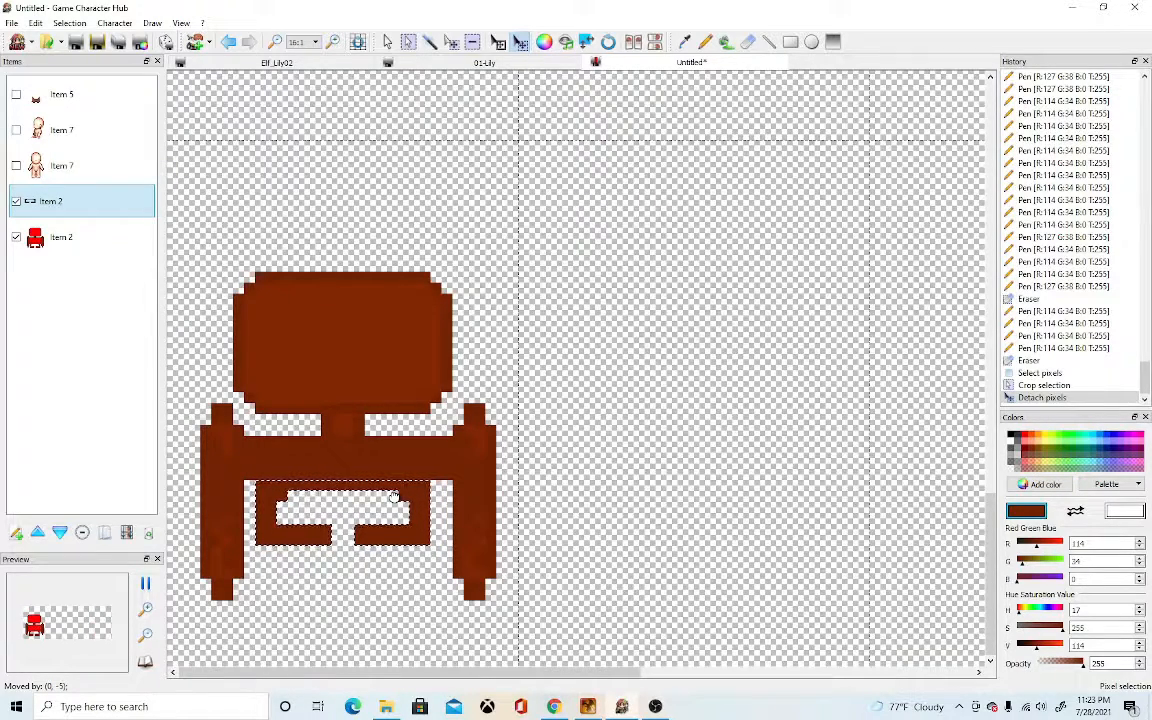
pyautogui.moveTo(394, 497); pyautogui.dragTo(394, 497)
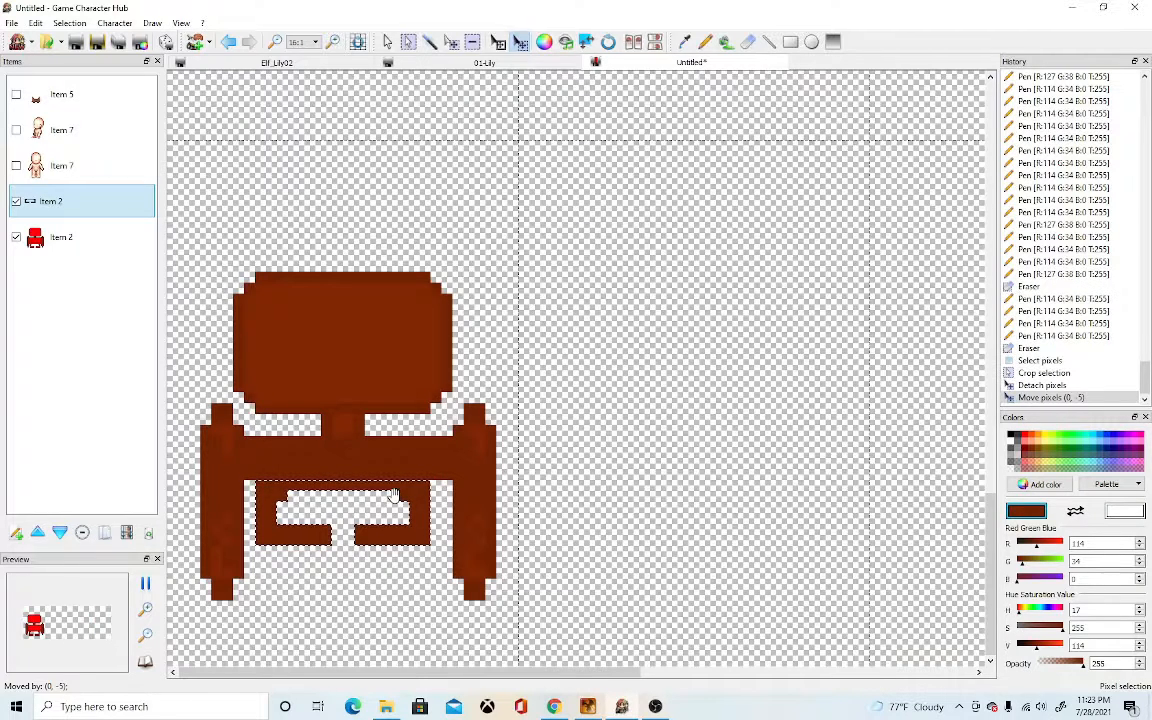
# - Select the back-facing chair's right-hand wheel, detach its pixels and move it 1 pixel left
pyautogui.click(408, 41)
pyautogui.moveTo(443, 418); pyautogui.dragTo(510, 634)
pyautogui.click(87, 261)
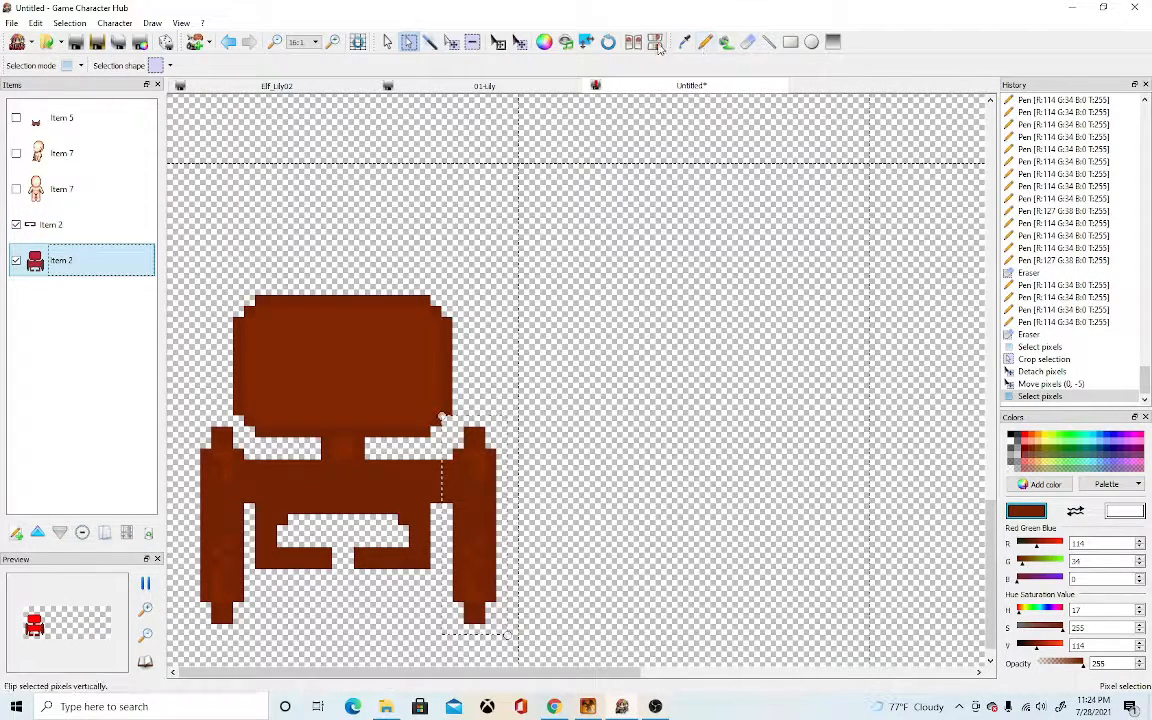
pyautogui.click(499, 44)
pyautogui.click(520, 41)
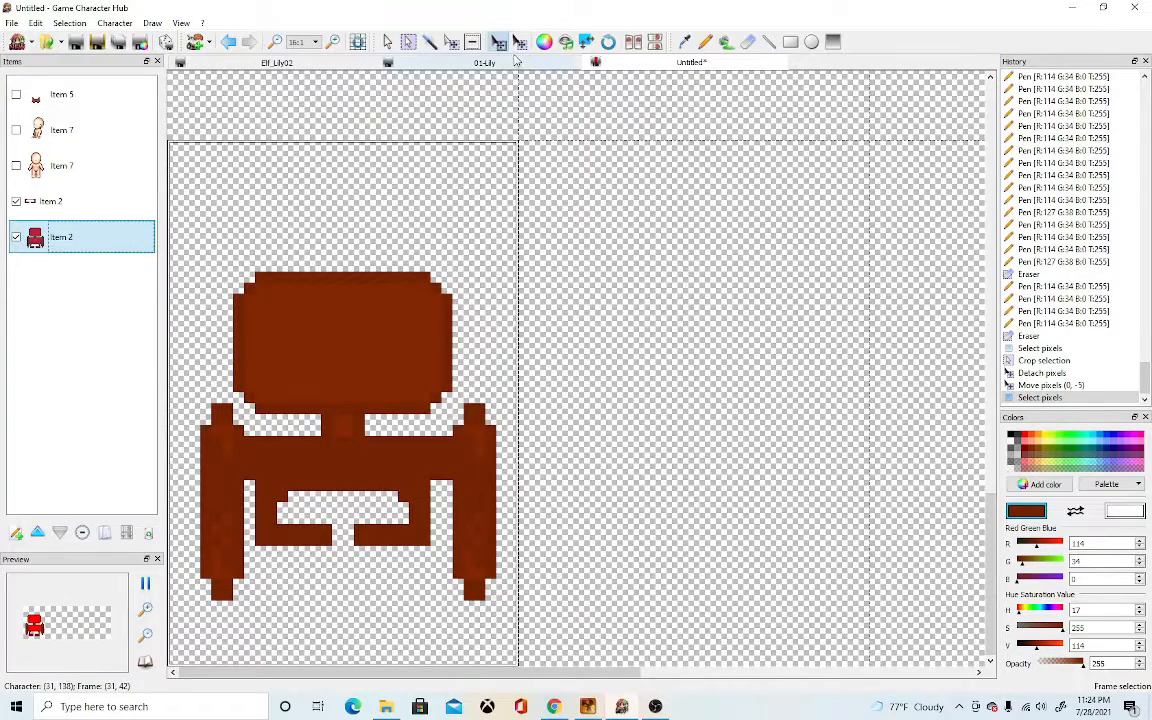
pyautogui.click(456, 468)
pyautogui.press('Left')
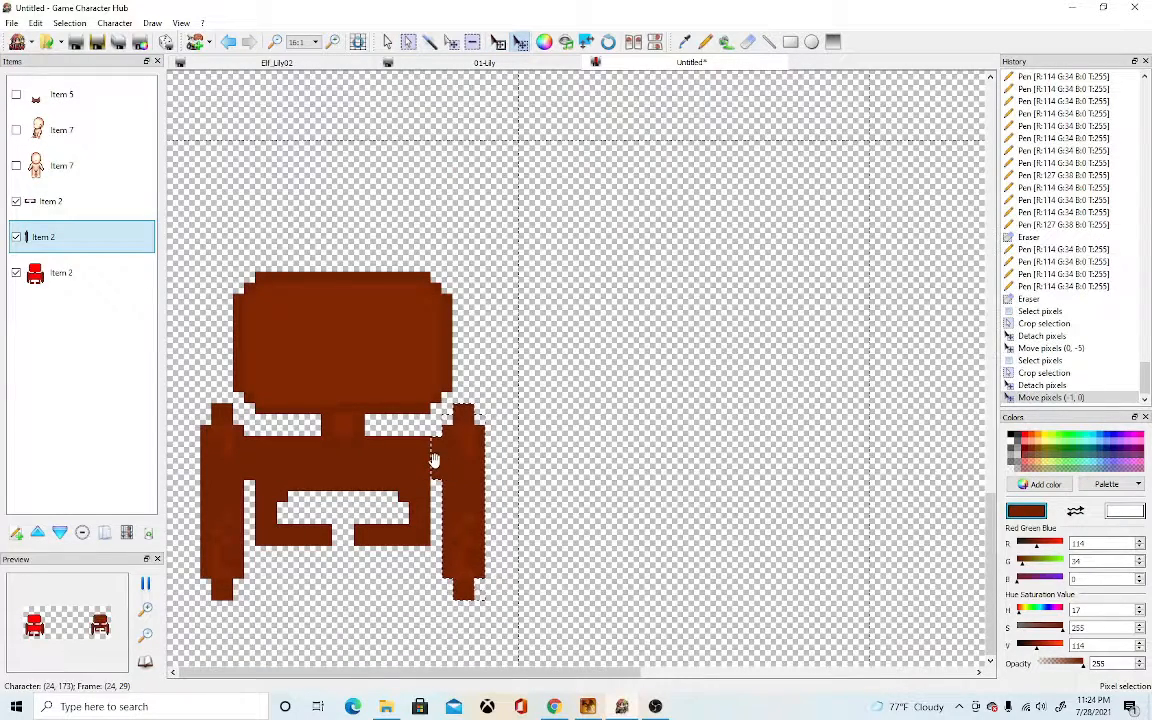
# - Select the right-hand wheel of the first red front-facing chair in Item 2 and move it 1 pixel left
pyautogui.scroll(5, 526, 525)
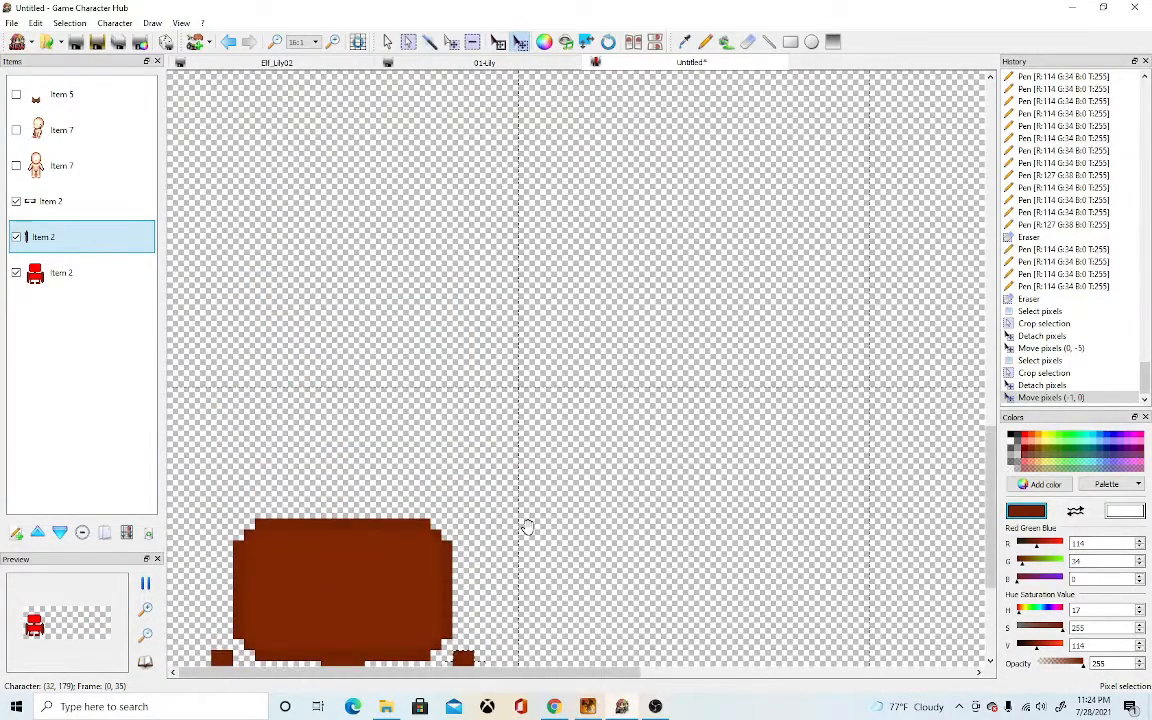
pyautogui.scroll(-5, 526, 525)
pyautogui.scroll(2, 526, 525)
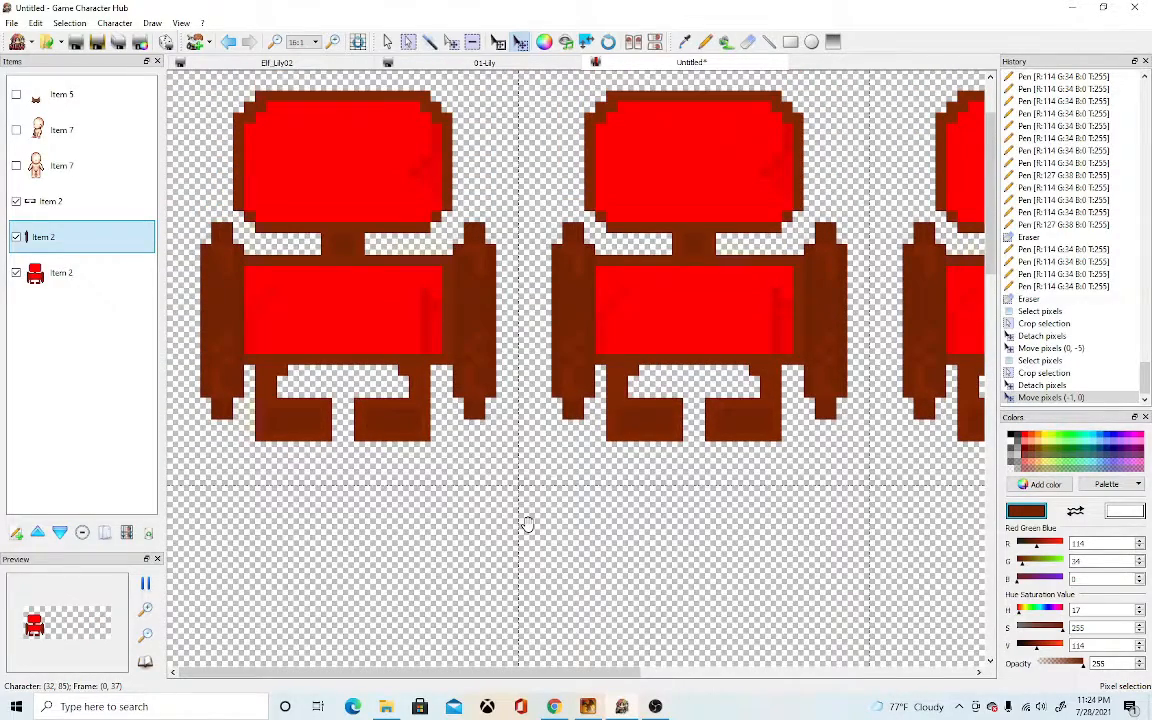
pyautogui.scroll(1, 526, 525)
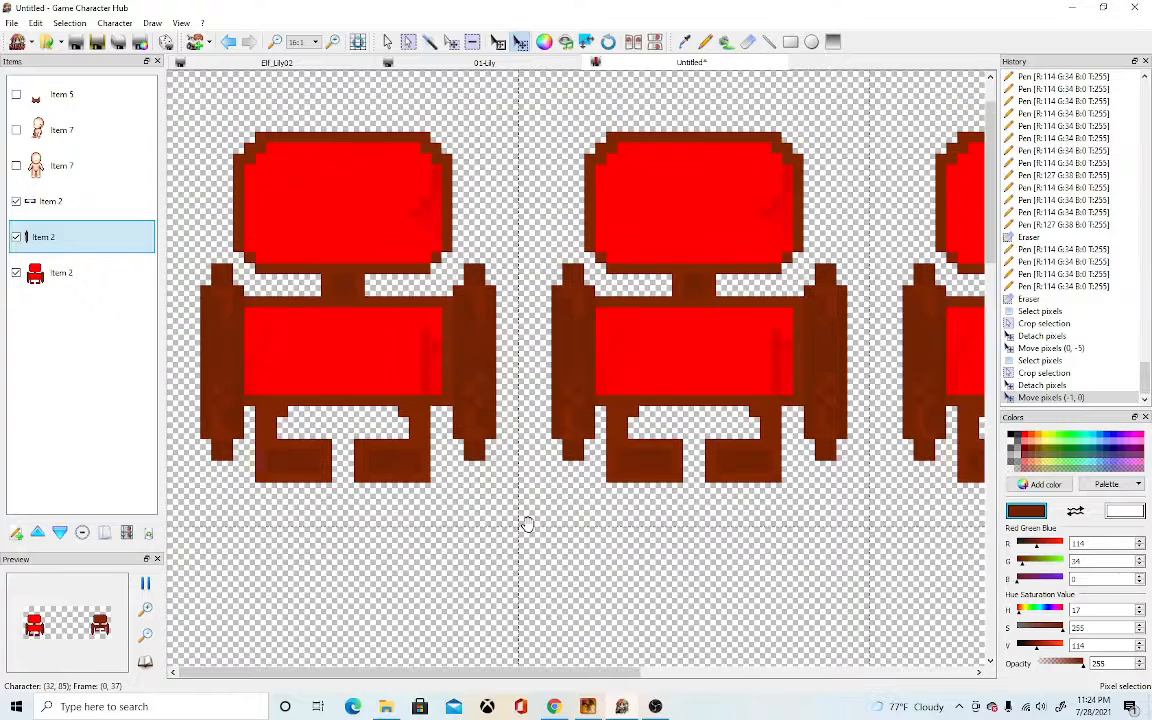
pyautogui.click(108, 282)
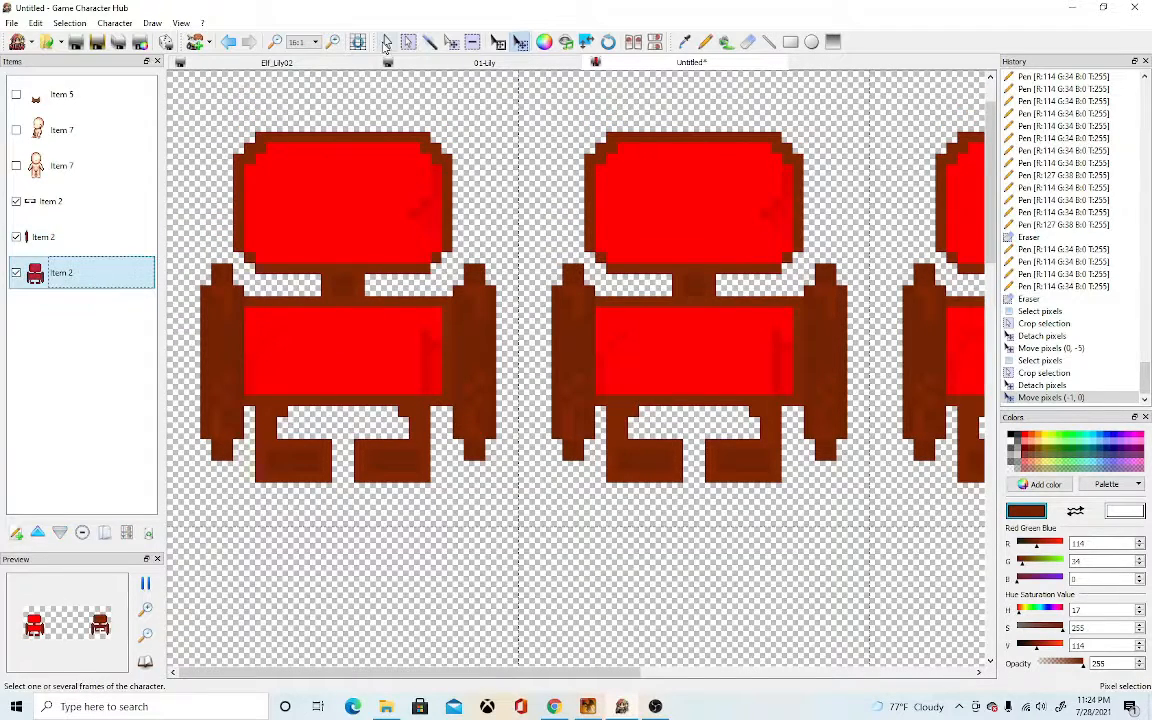
pyautogui.click(407, 42)
pyautogui.moveTo(453, 308); pyautogui.dragTo(500, 486)
pyautogui.press('Left')
pyautogui.click(501, 489)
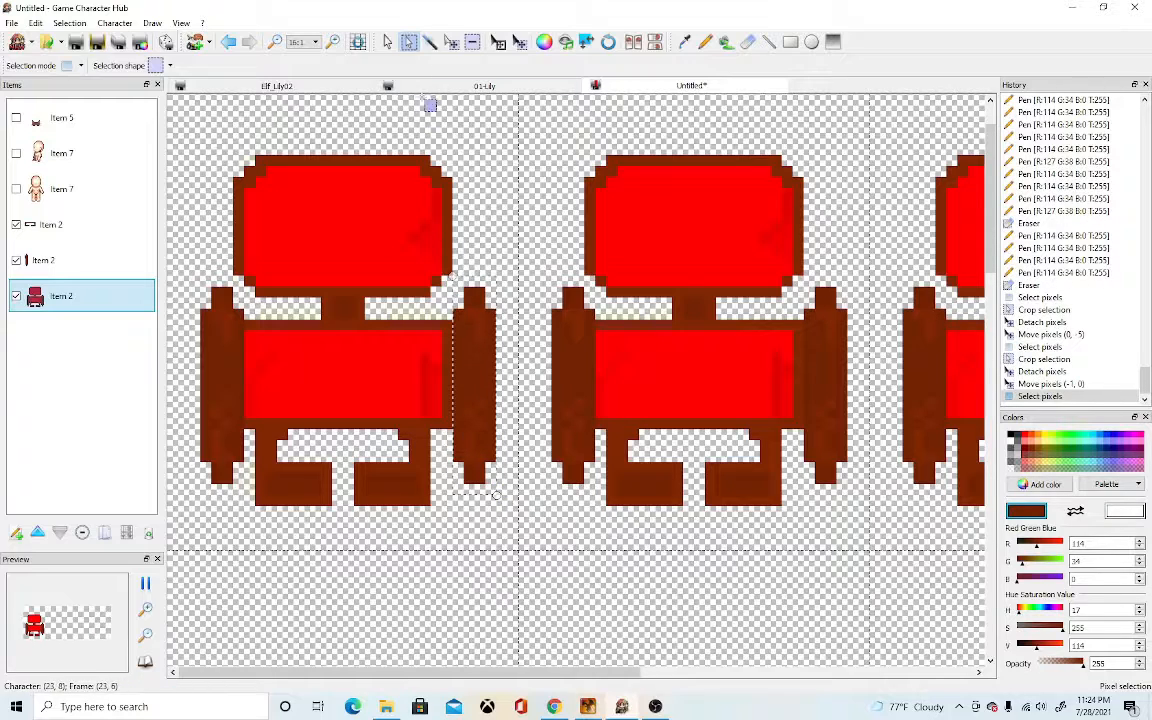
pyautogui.click(520, 42)
pyautogui.press('Left')
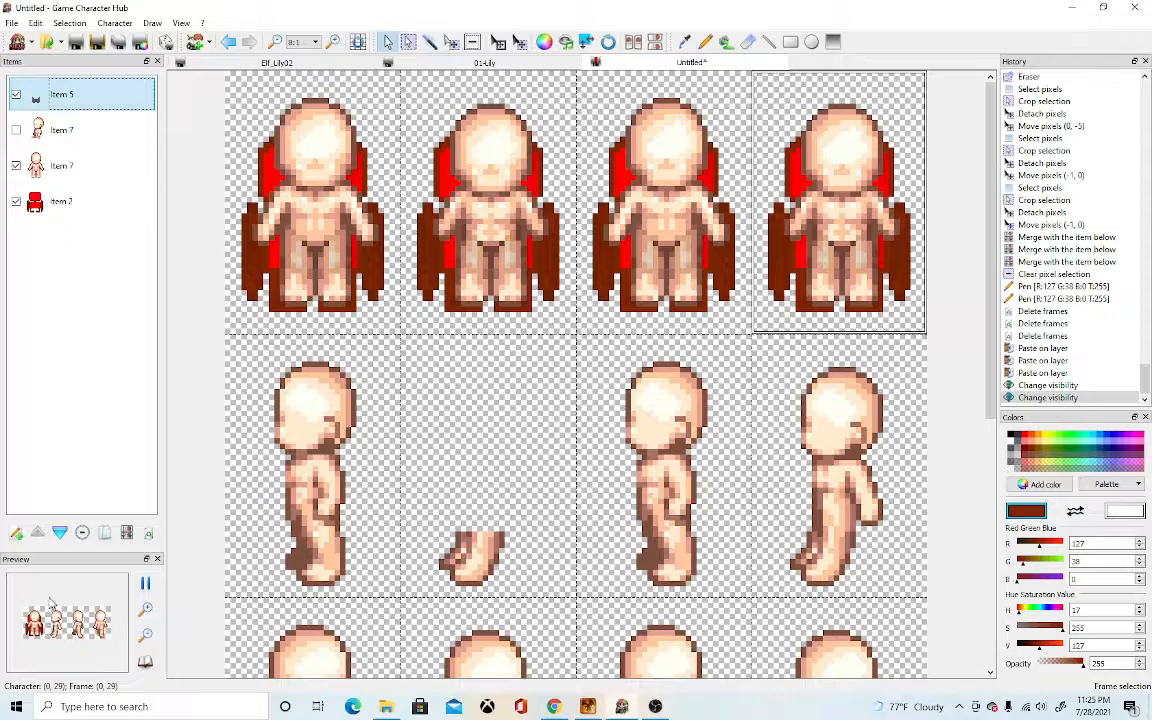
# - Magnify the animation preview to examine the character in the chair, and return it to its smaller size
pyautogui.click(146, 609)
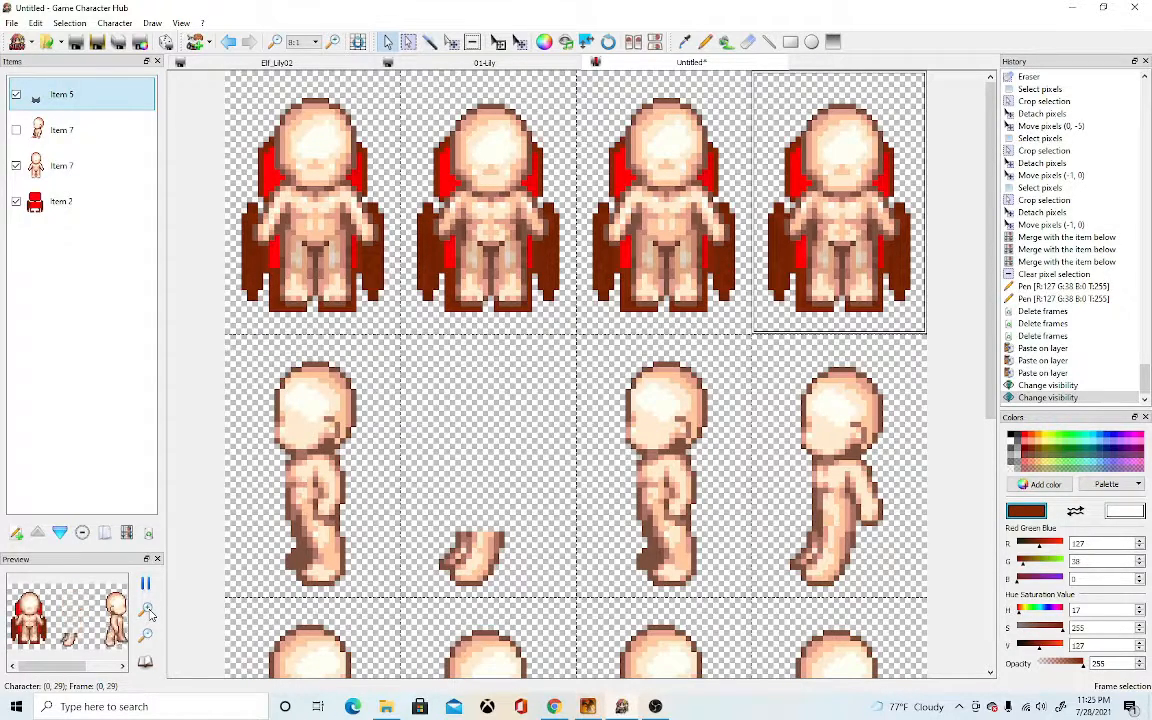
pyautogui.click(149, 612)
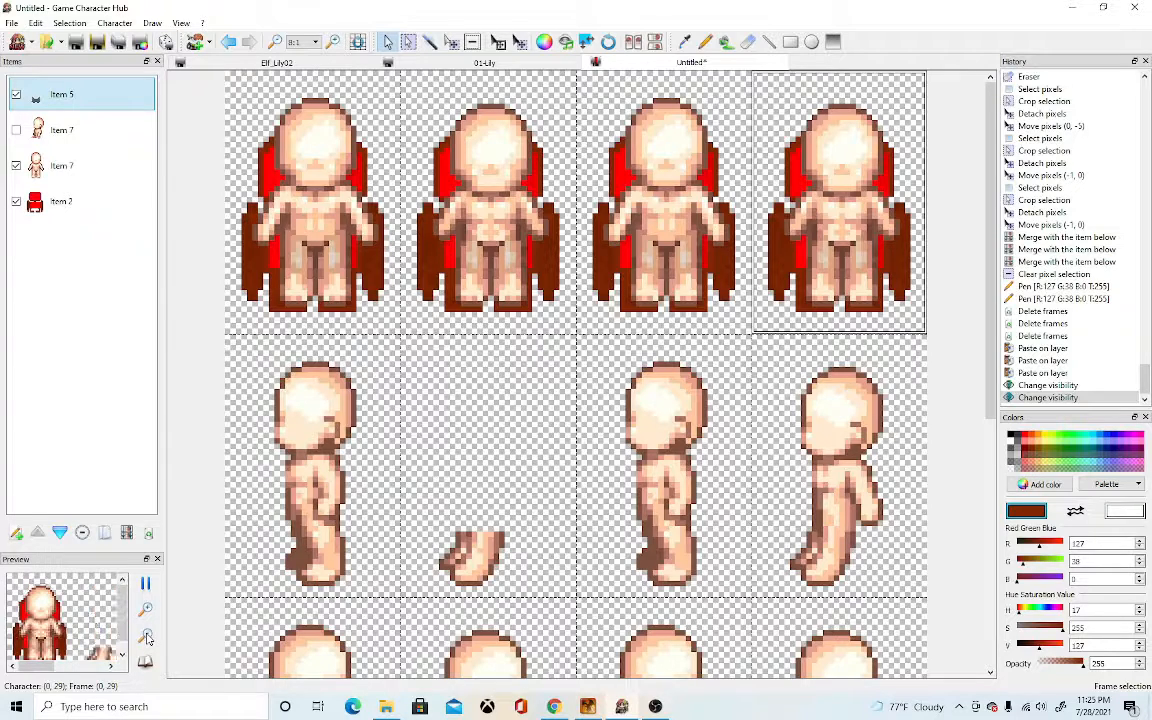
pyautogui.click(147, 637)
pyautogui.click(147, 637)
# - Hide Item 5 and the visible body Item 7, and make the wheelchair Item 2 the active item
pyautogui.click(16, 94)
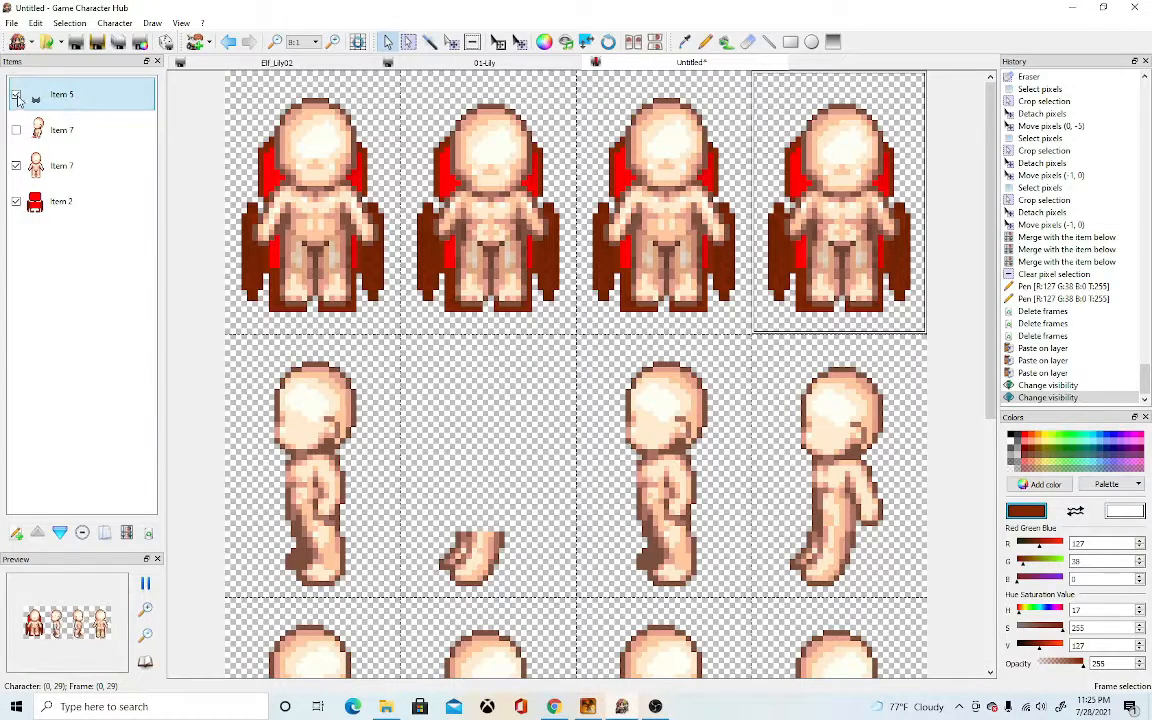
pyautogui.click(16, 165)
pyautogui.click(112, 198)
# - Paint a red R255 G0 B0 strip along the back-facing seat's top edge, left of the backrest post
pyautogui.scroll(-5, 316, 368)
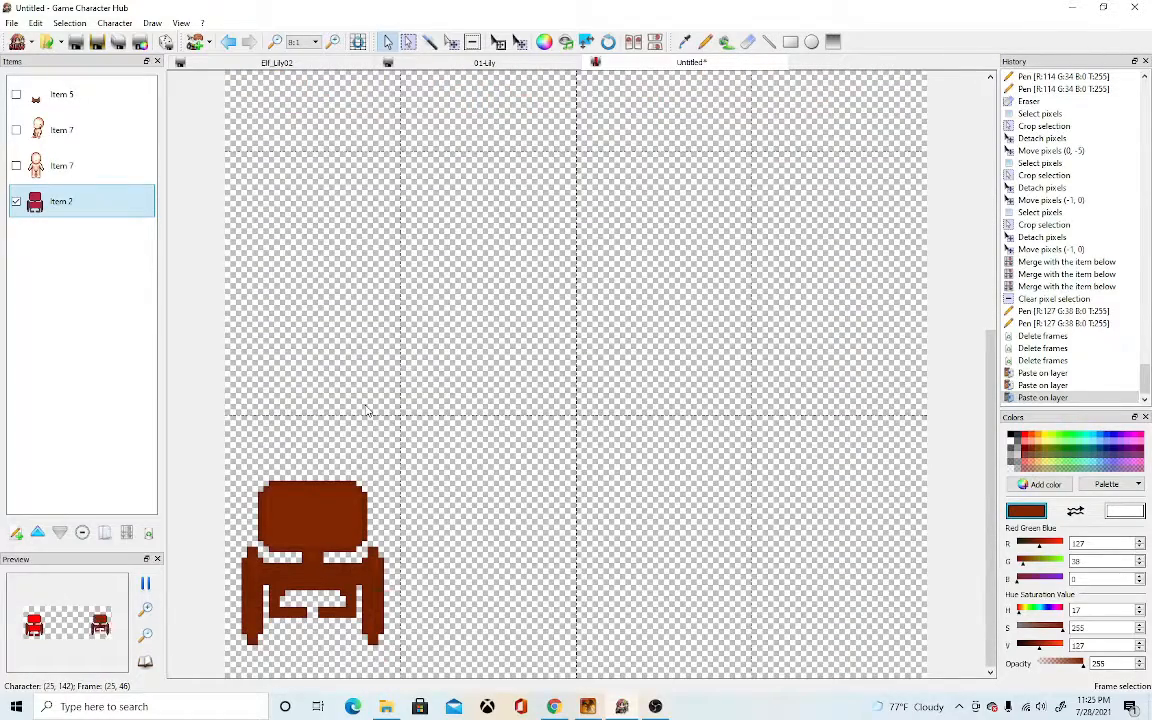
pyautogui.scroll(1, 367, 515)
pyautogui.scroll(-1, 367, 520)
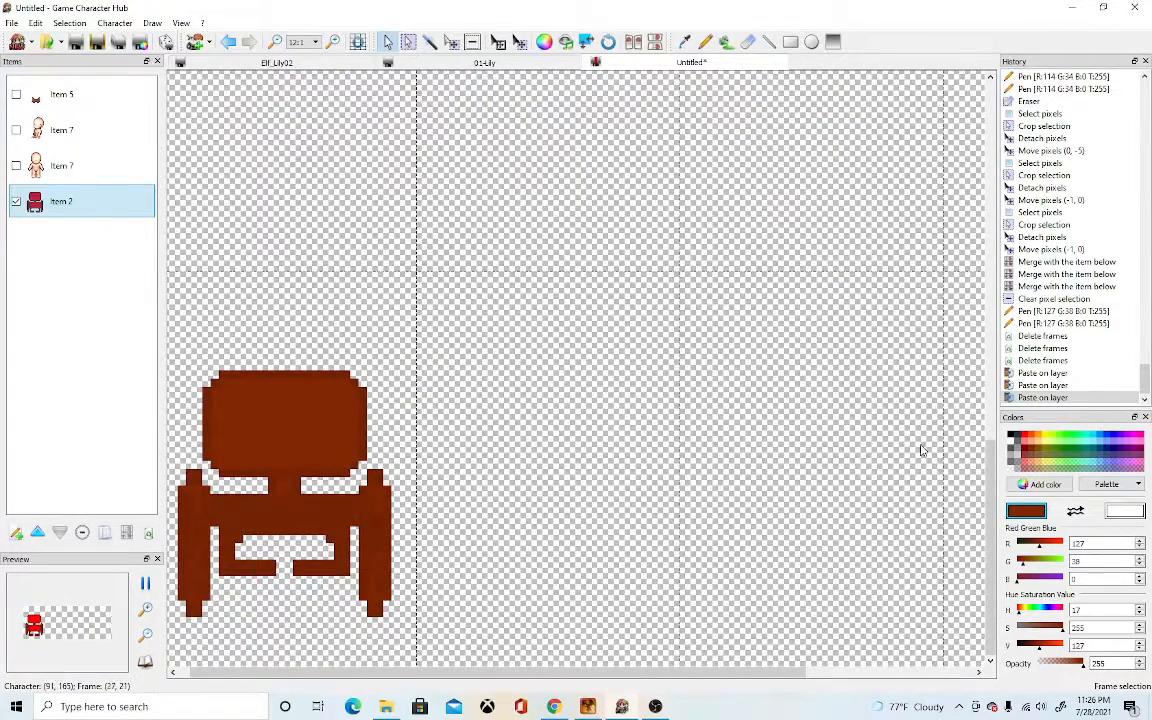
pyautogui.click(1026, 434)
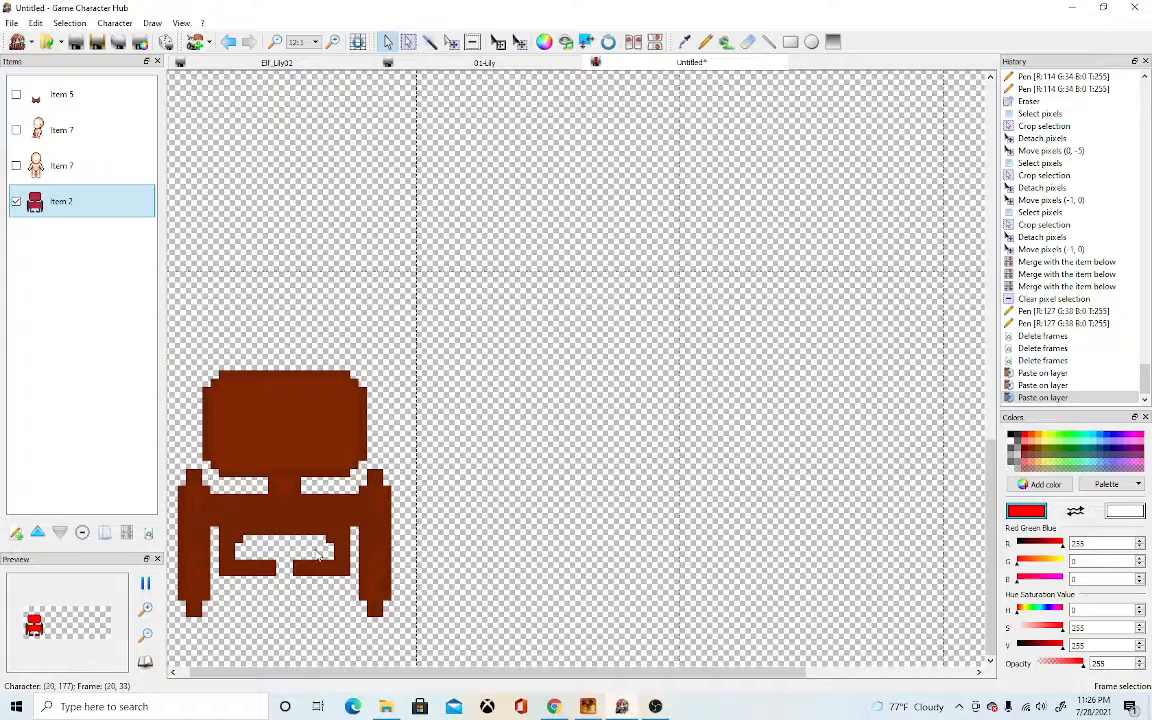
pyautogui.scroll(1, 255, 608)
pyautogui.click(705, 42)
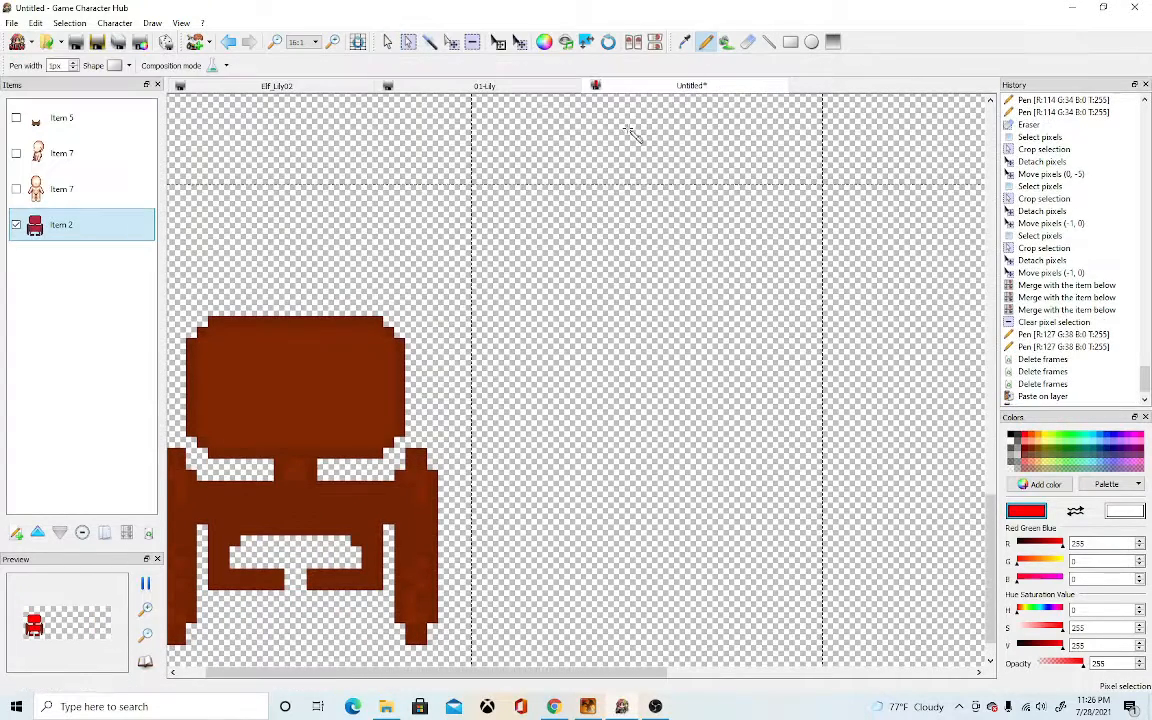
pyautogui.click(213, 479)
pyautogui.moveTo(213, 479); pyautogui.dragTo(267, 479)
# - Compare with the red front-facing chair and paint the matching red strip on the seat's top edge, right of the post
pyautogui.scroll(3, 303, 482)
pyautogui.scroll(2, 309, 484)
pyautogui.scroll(-6, 309, 484)
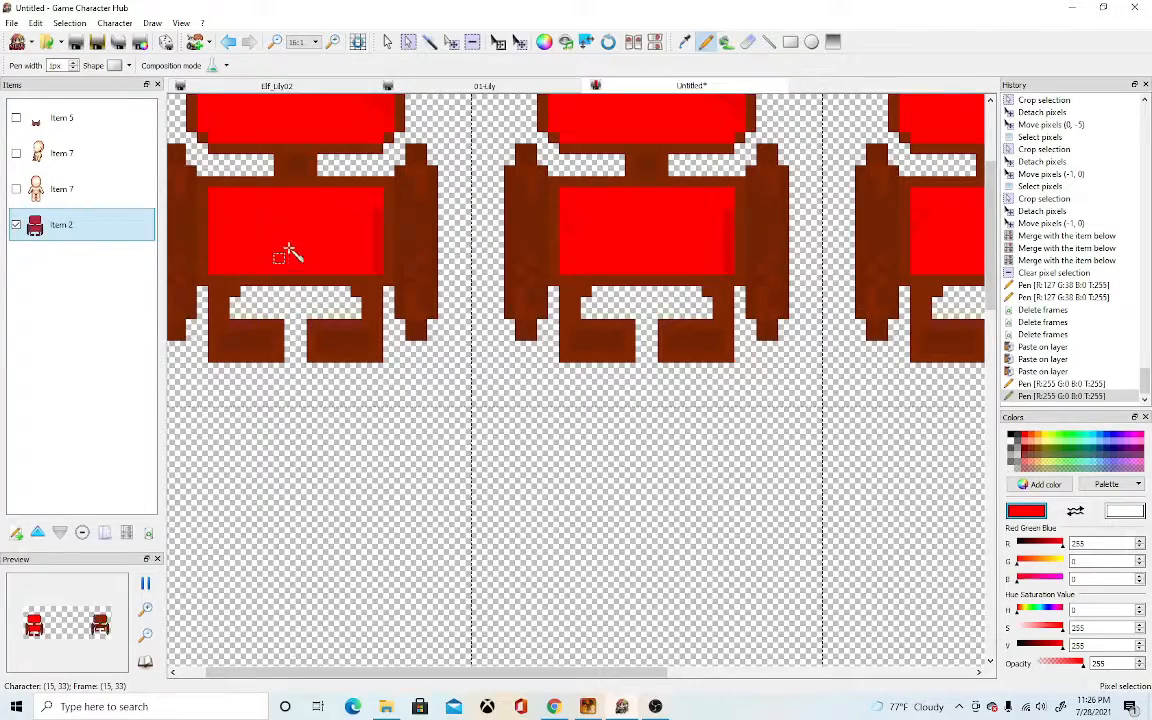
pyautogui.scroll(-5, 370, 460)
pyautogui.scroll(5, 372, 501)
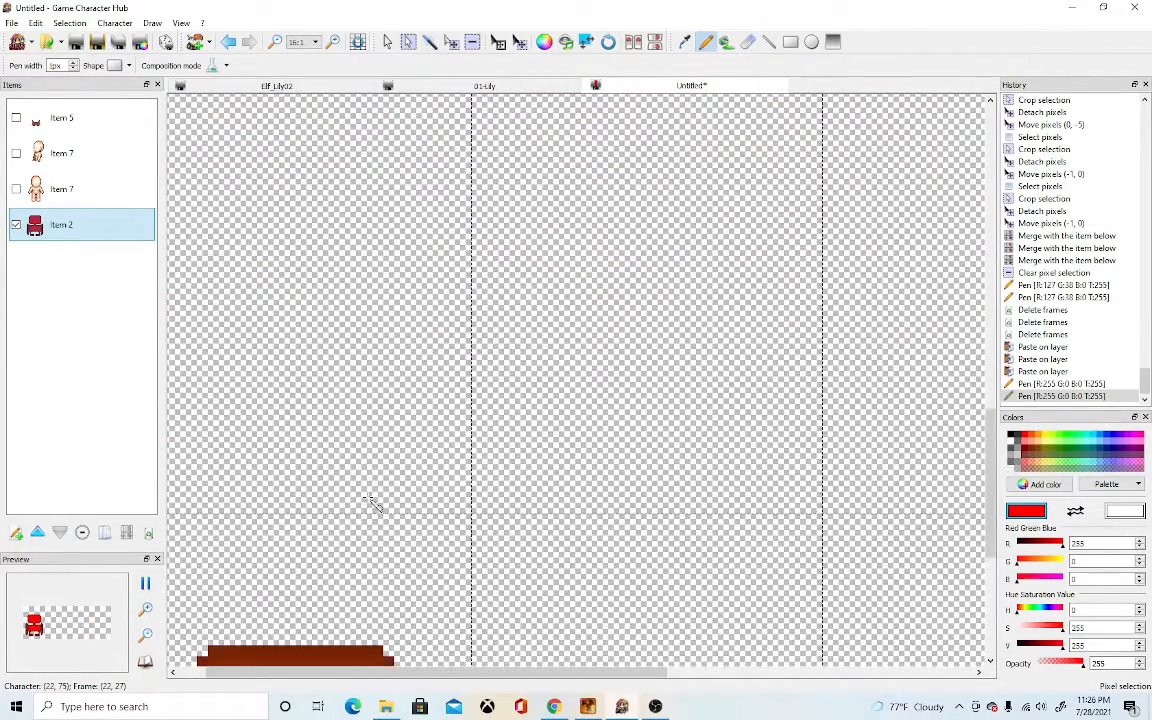
pyautogui.moveTo(225, 432); pyautogui.dragTo(379, 432)
# - Sample brown R114 G34 B0 from the chair and fill the gaps under the seat's corners beside both wheels
pyautogui.rightClick(203, 477)
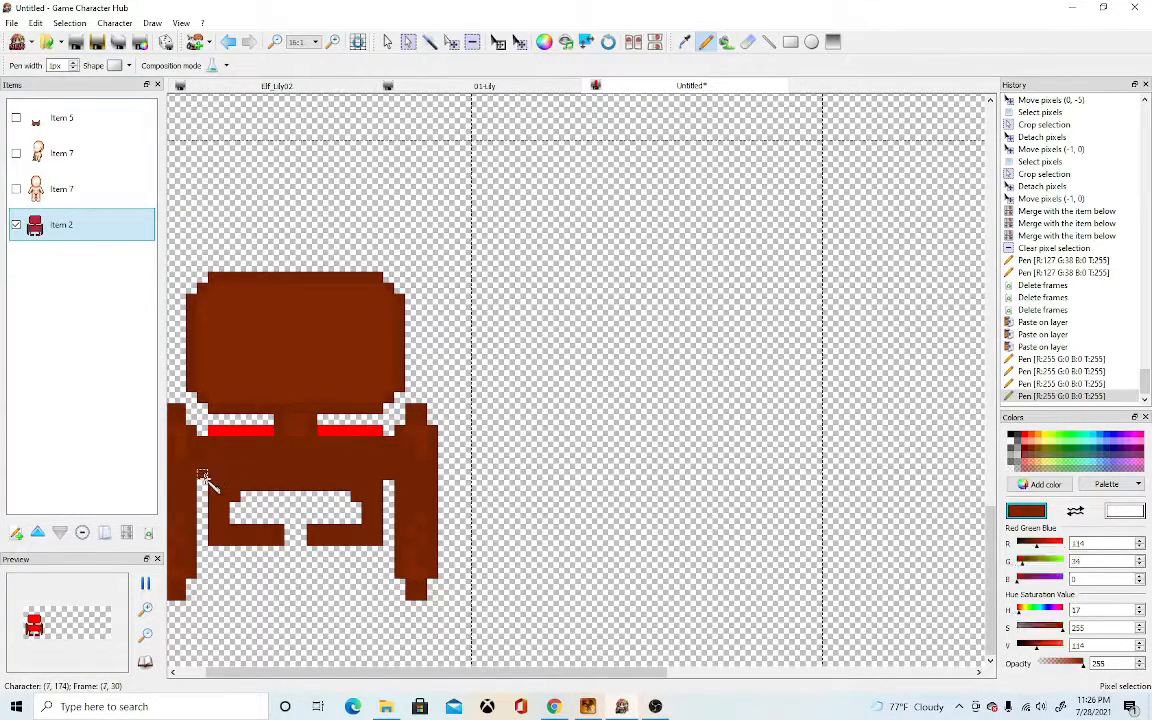
pyautogui.click(204, 479)
pyautogui.click(390, 486)
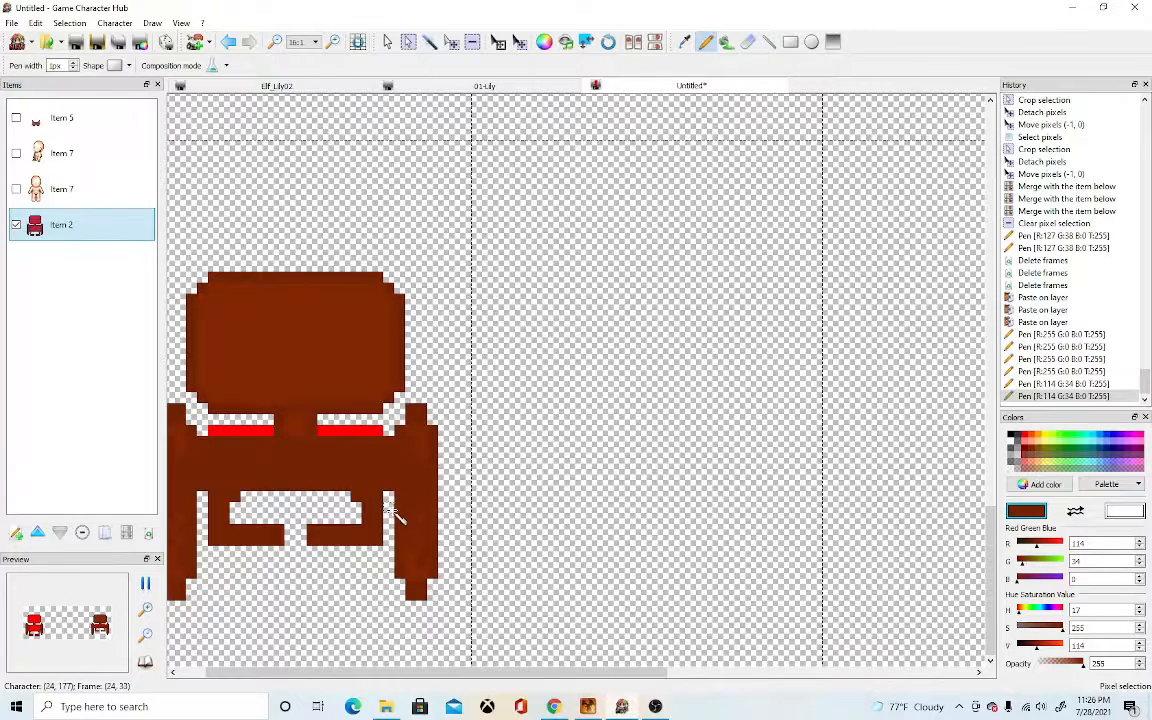
# - Sample brown R127 G38 B0 from the backrest and paint the inner area of the seat's back panel
pyautogui.rightClick(301, 377)
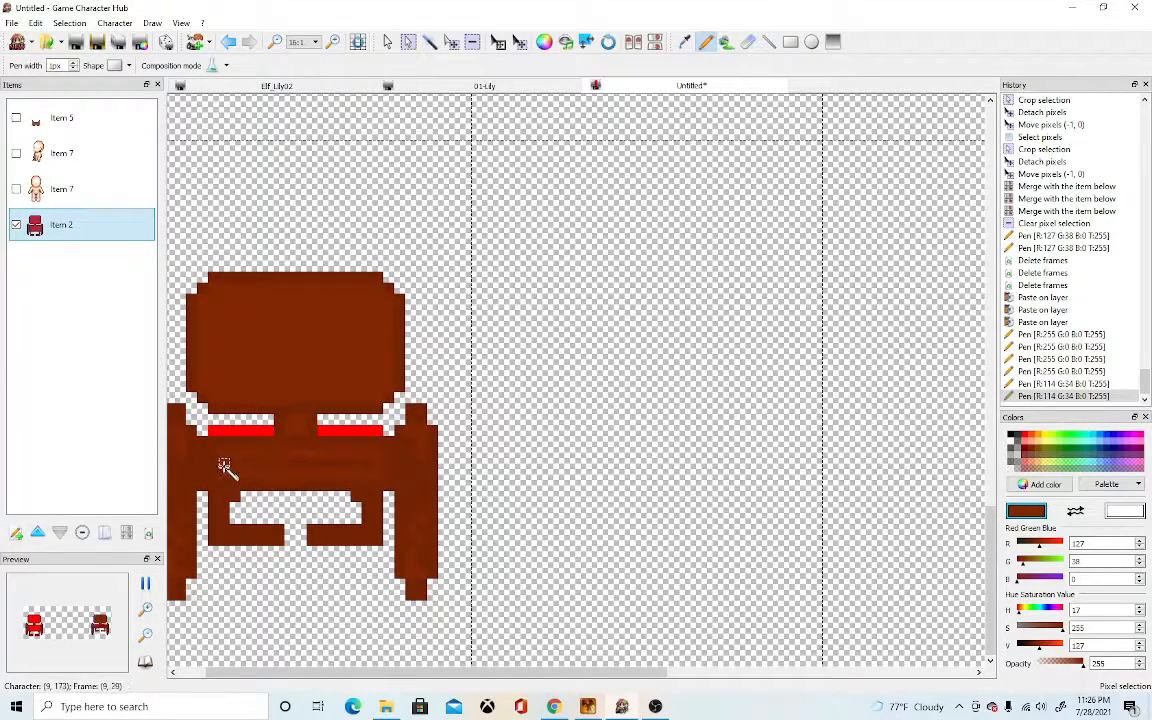
pyautogui.moveTo(224, 465); pyautogui.dragTo(367, 465)
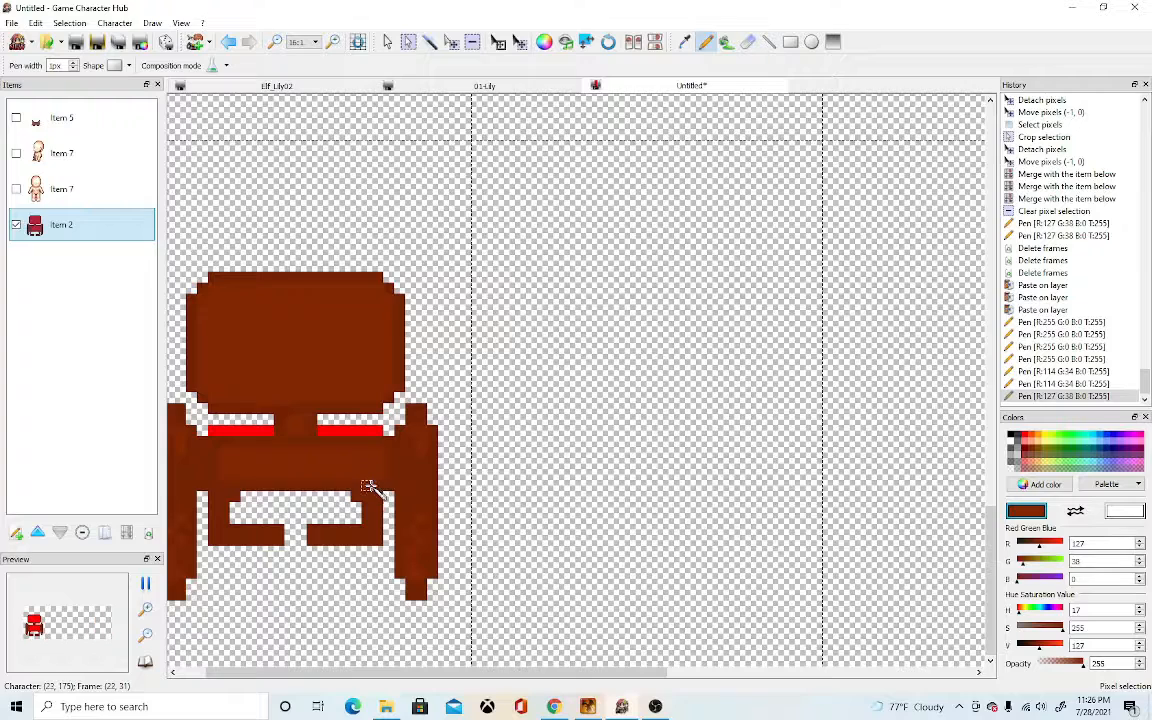
pyautogui.click(367, 487)
pyautogui.click(217, 473)
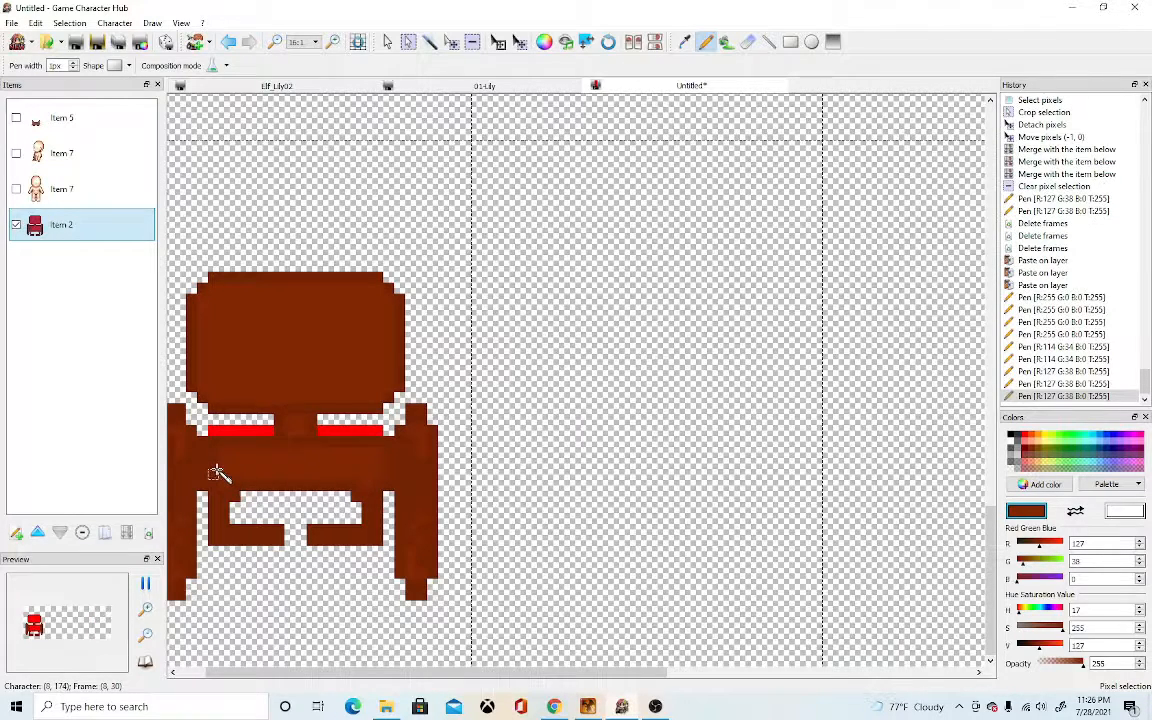
pyautogui.click(219, 459)
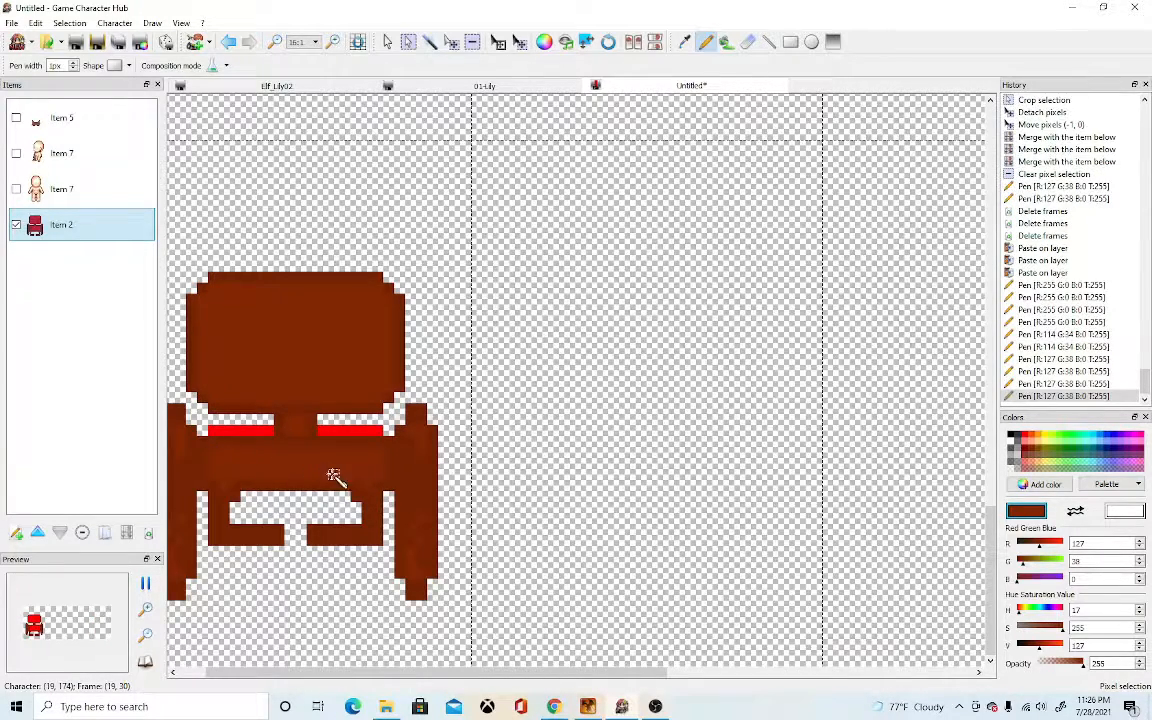
# - Show the body layer directly above the chair layer so the back-facing figure appears with the chair
pyautogui.scroll(-1, 418, 497)
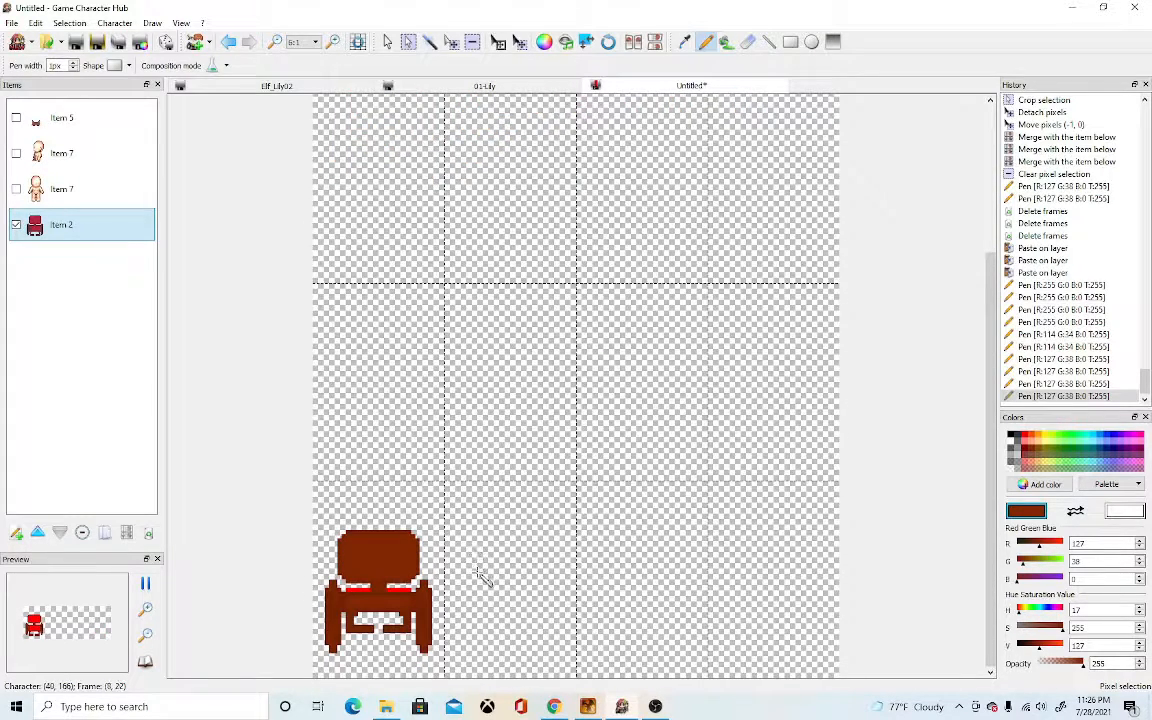
pyautogui.click(20, 193)
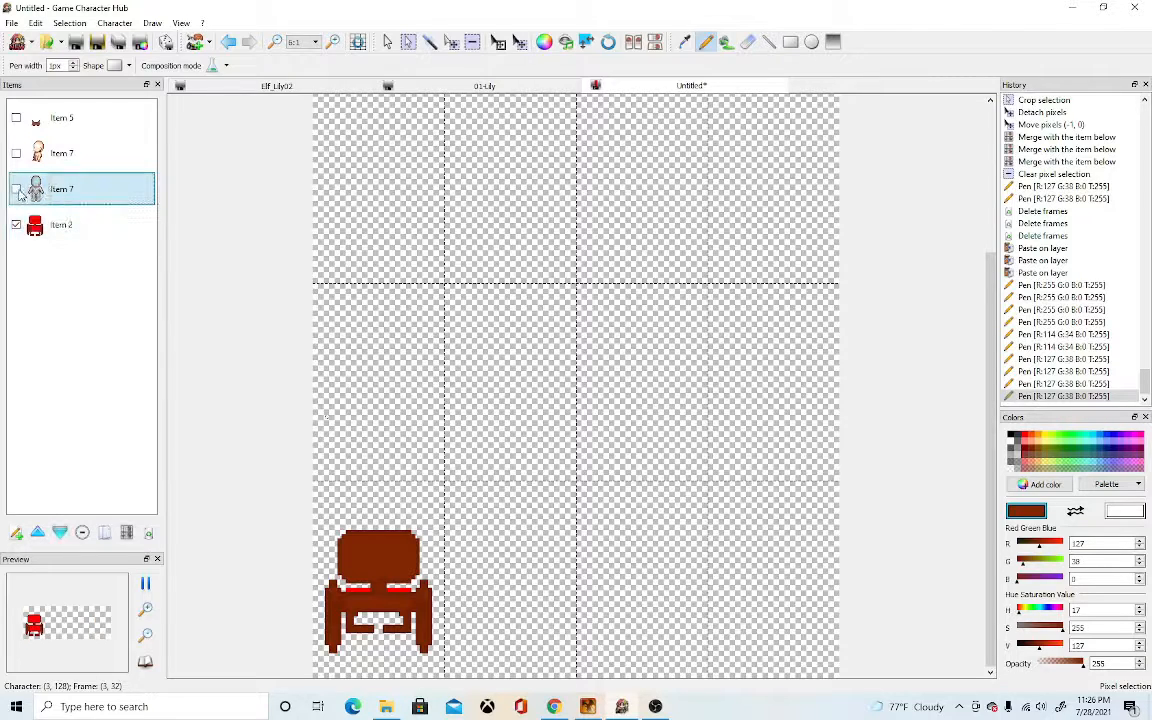
pyautogui.click(17, 190)
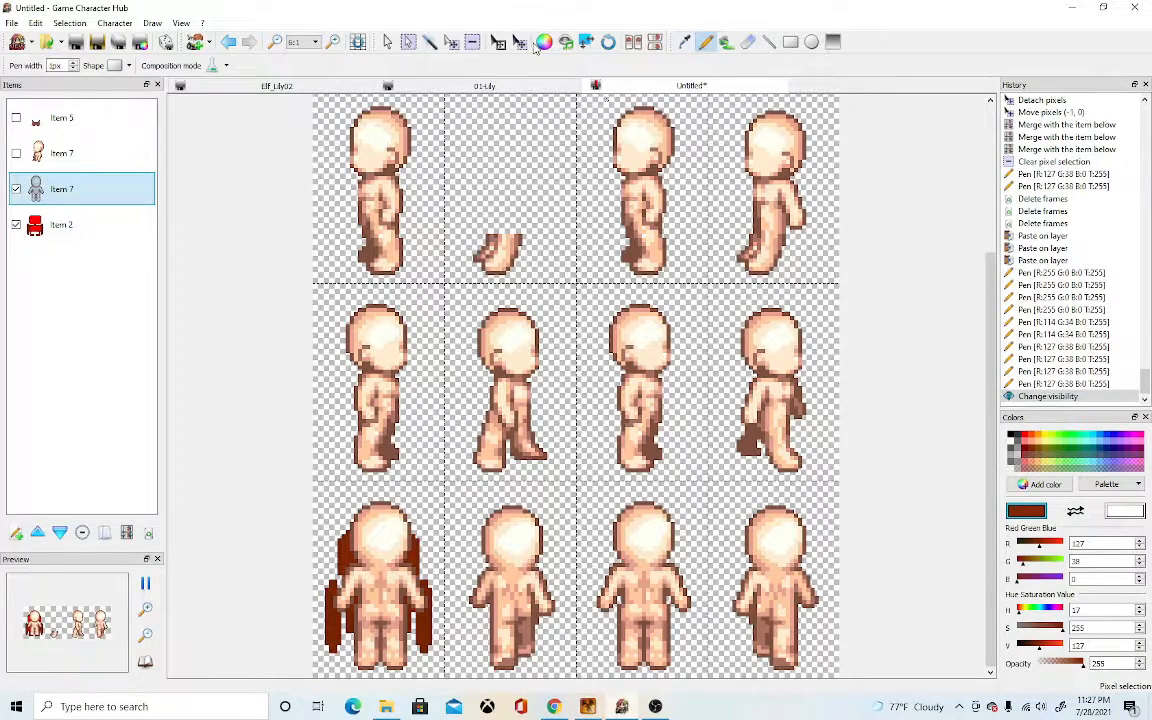
# - Select the legs of the first back-facing body, detach them and move them up 2 pixels
pyautogui.click(408, 41)
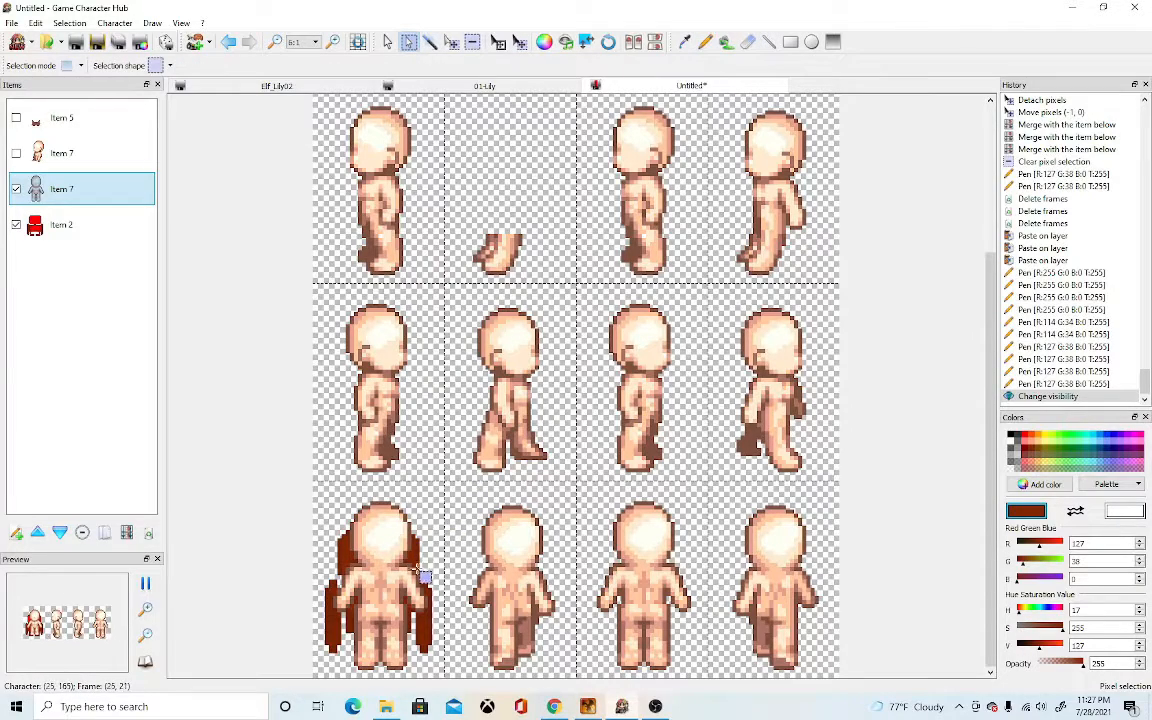
pyautogui.scroll(2, 385, 589)
pyautogui.scroll(-2, 446, 629)
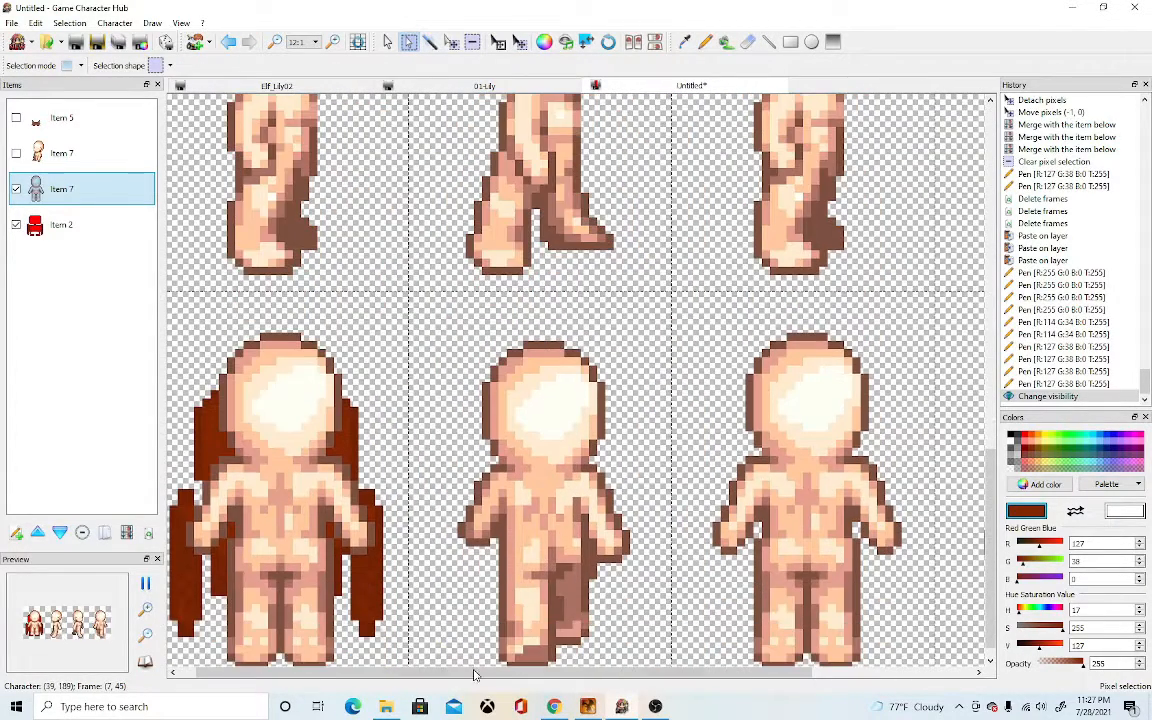
pyautogui.moveTo(474, 674); pyautogui.dragTo(445, 674)
pyautogui.scroll(-1, 360, 625)
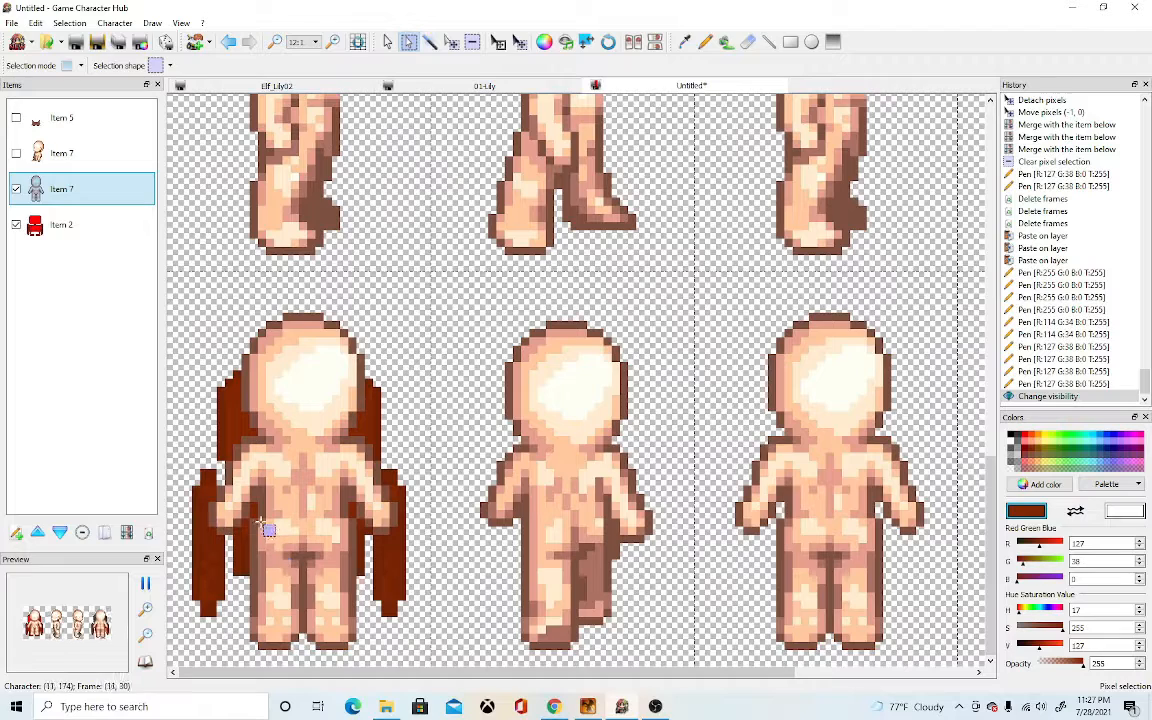
pyautogui.moveTo(255, 520); pyautogui.dragTo(365, 652)
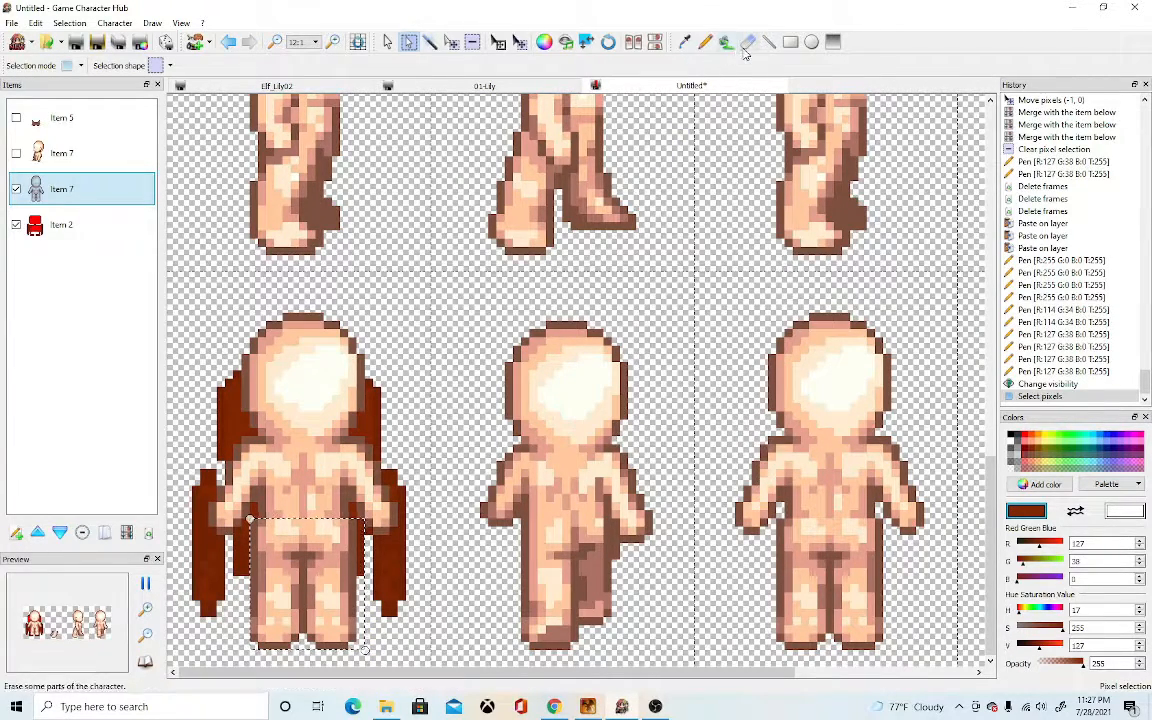
pyautogui.click(520, 41)
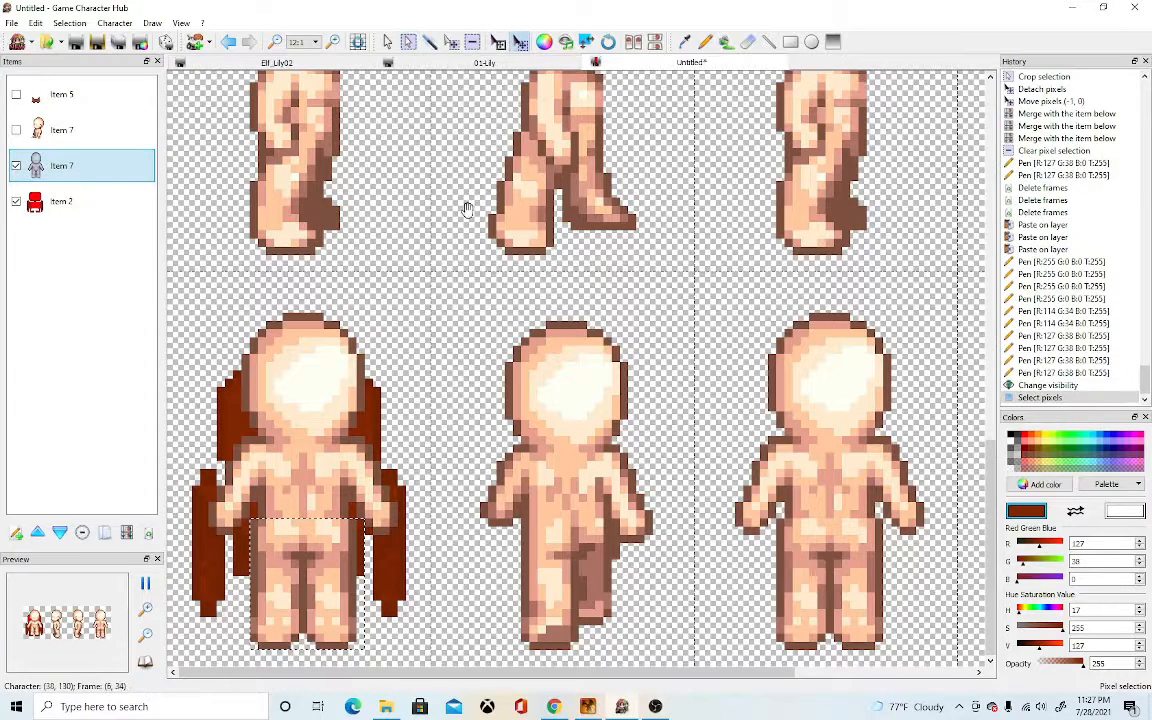
pyautogui.moveTo(302, 549); pyautogui.dragTo(303, 473)
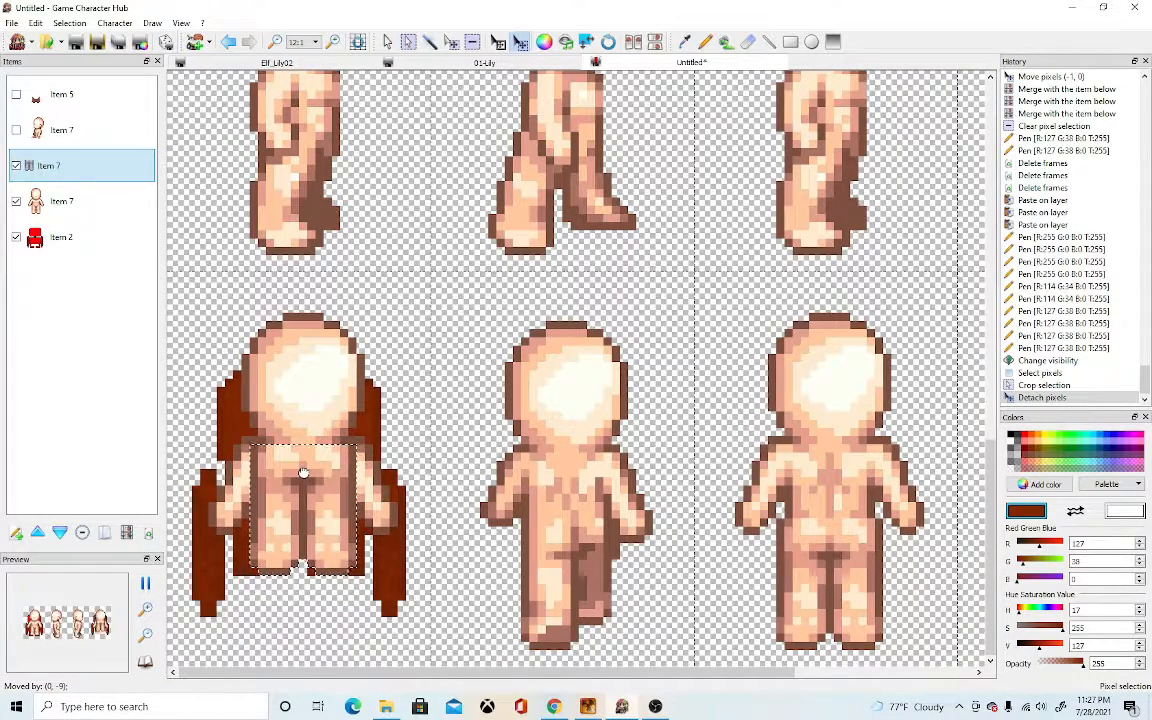
pyautogui.moveTo(303, 473); pyautogui.dragTo(313, 533)
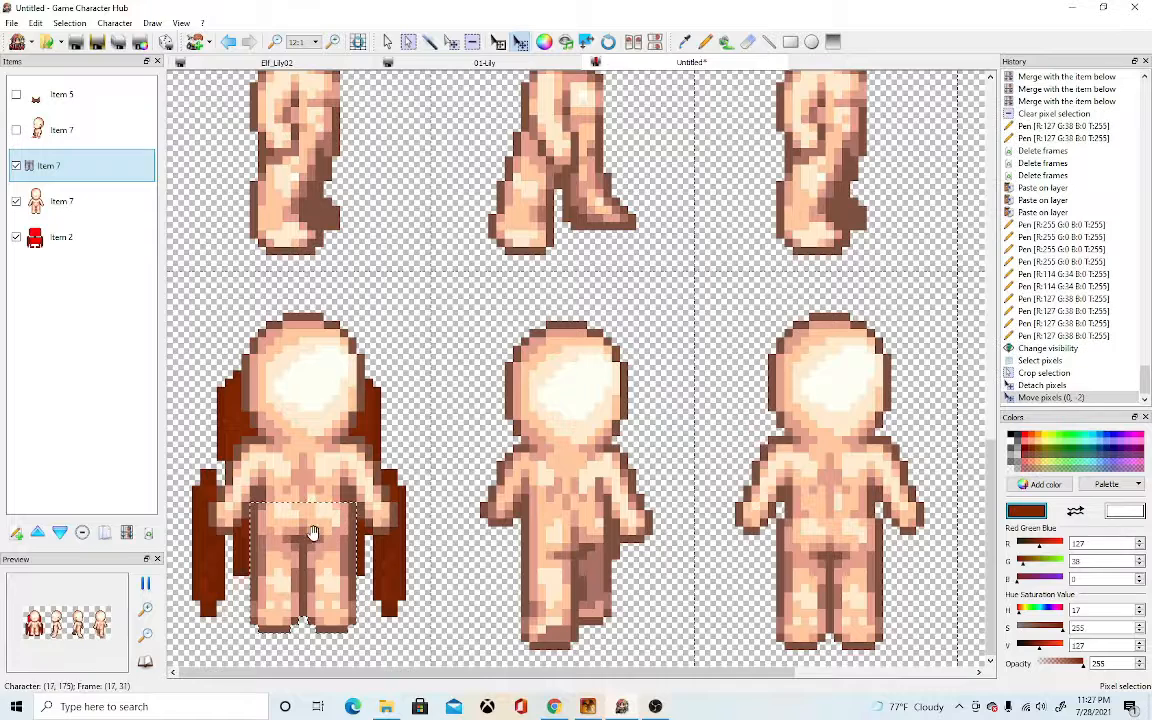
# - Move the back-facing chair on the Item 2 layer down 3 pixels within its frame
pyautogui.click(110, 234)
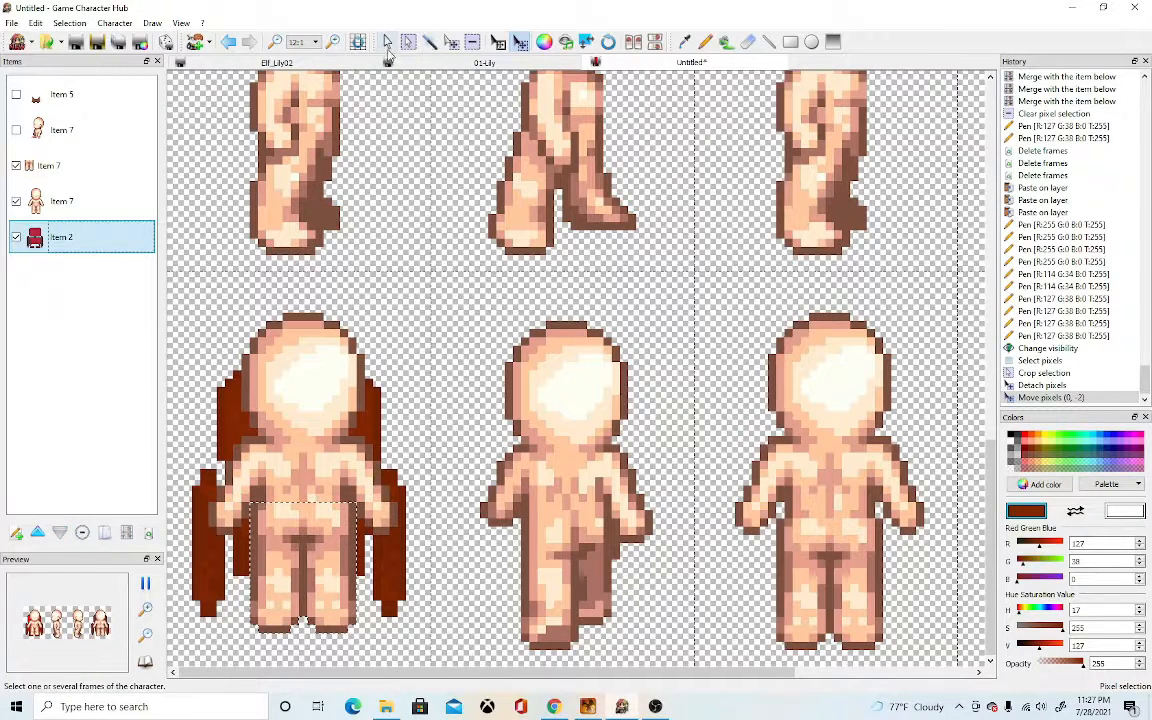
pyautogui.click(387, 41)
pyautogui.click(499, 42)
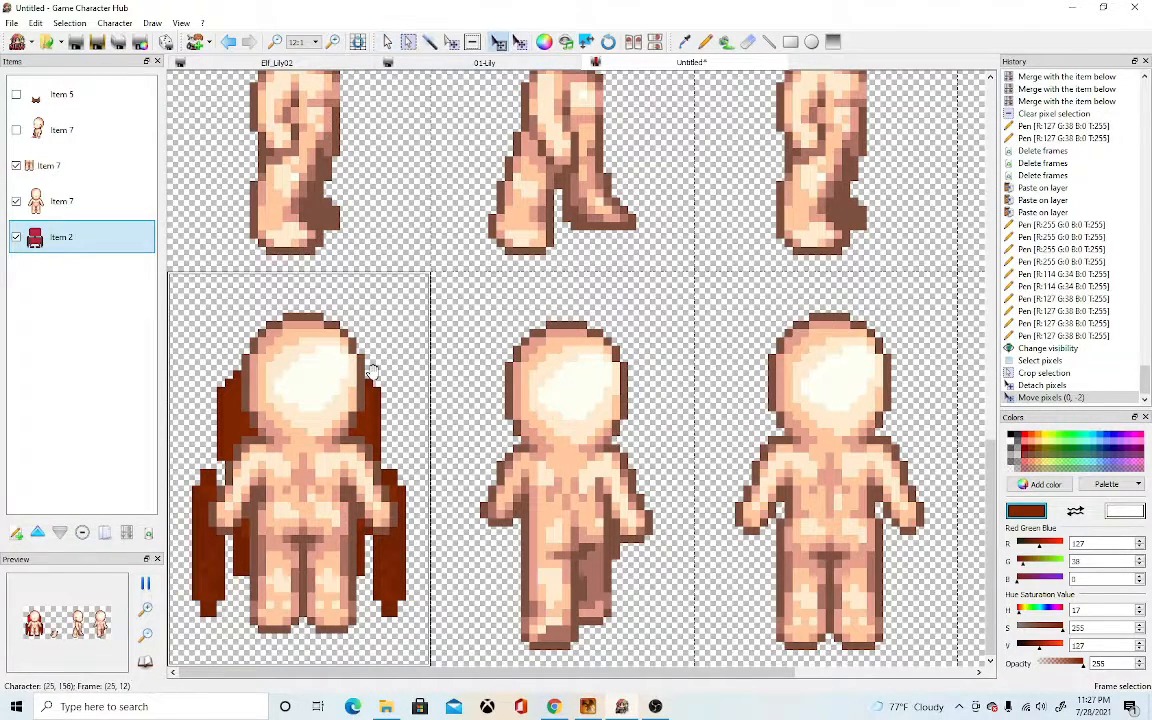
pyautogui.moveTo(373, 374); pyautogui.dragTo(374, 395)
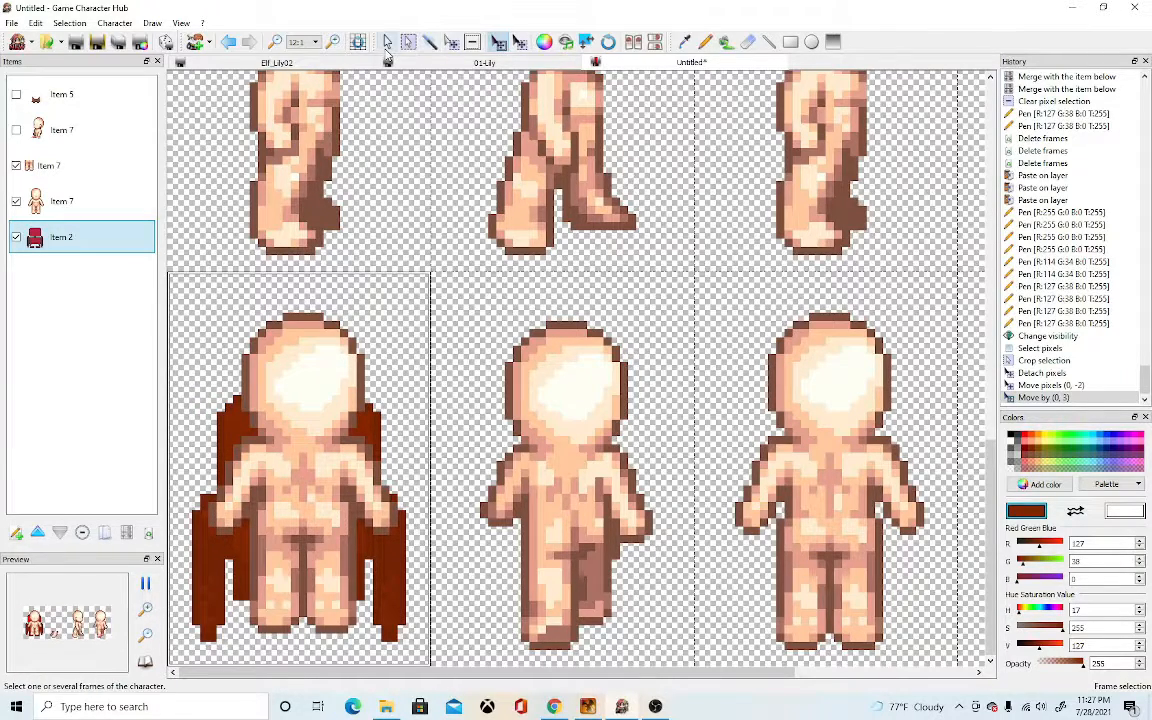
# - Raise the back-facing body by 1 pixel and its detached legs by 2 pixels in the chair's frame
pyautogui.click(80, 201)
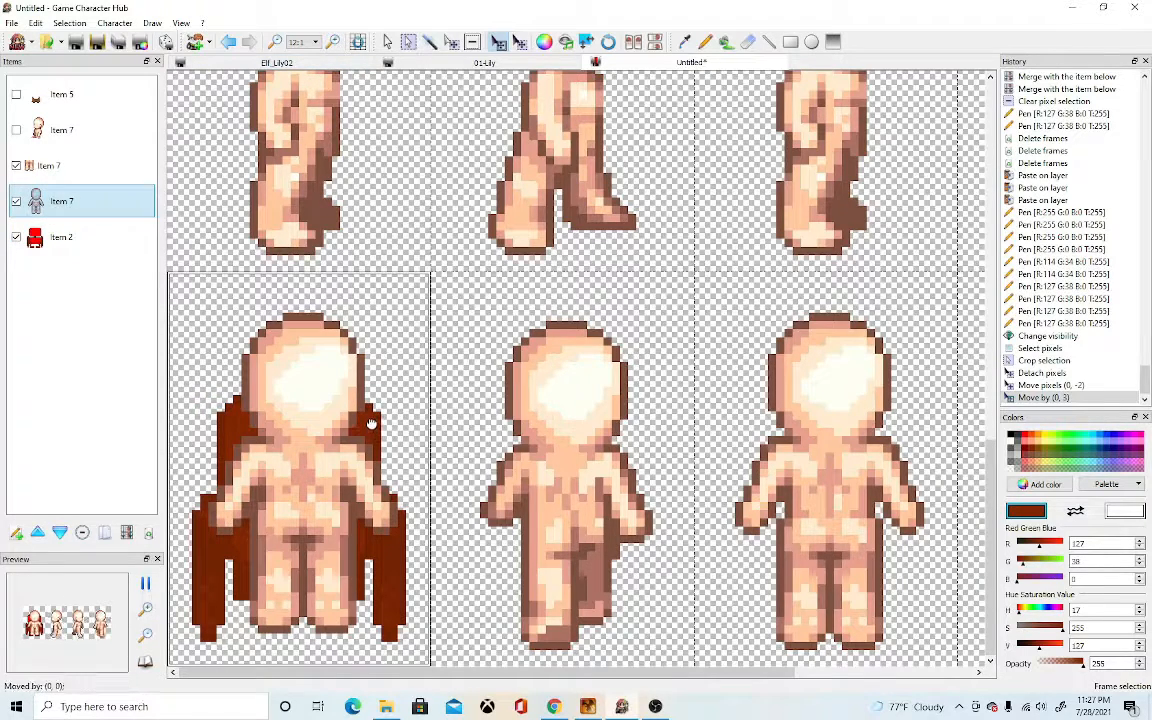
pyautogui.moveTo(370, 423); pyautogui.dragTo(370, 416)
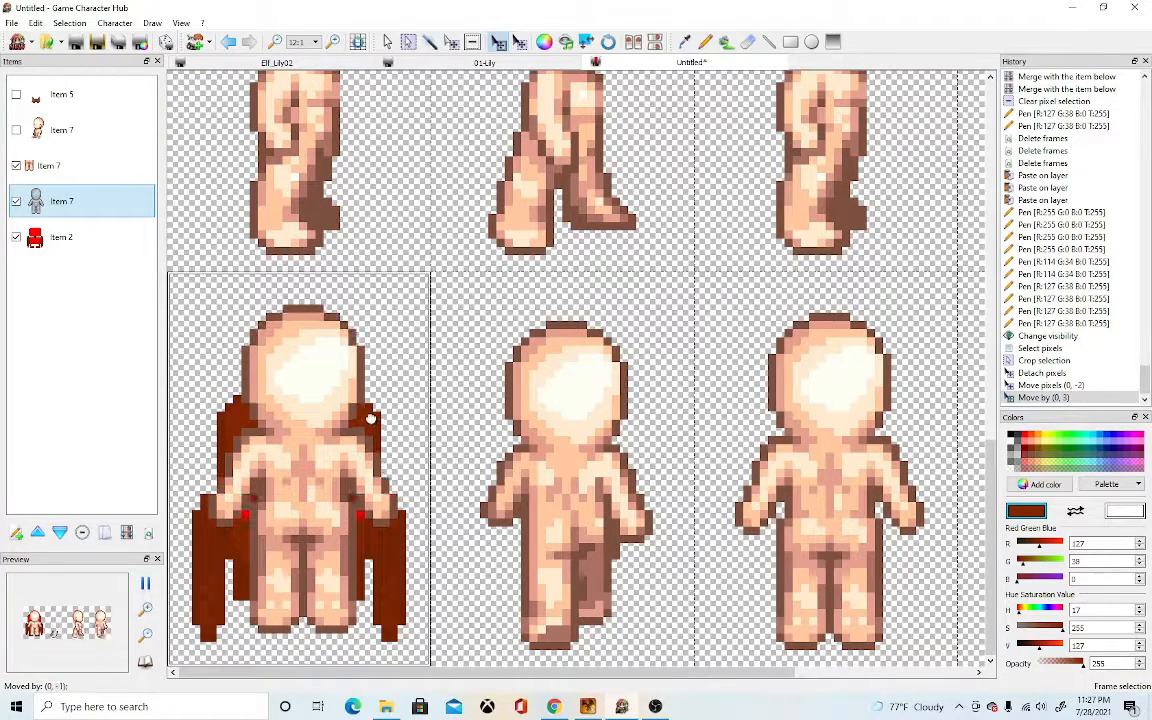
pyautogui.click(107, 166)
pyautogui.moveTo(351, 497); pyautogui.dragTo(351, 490)
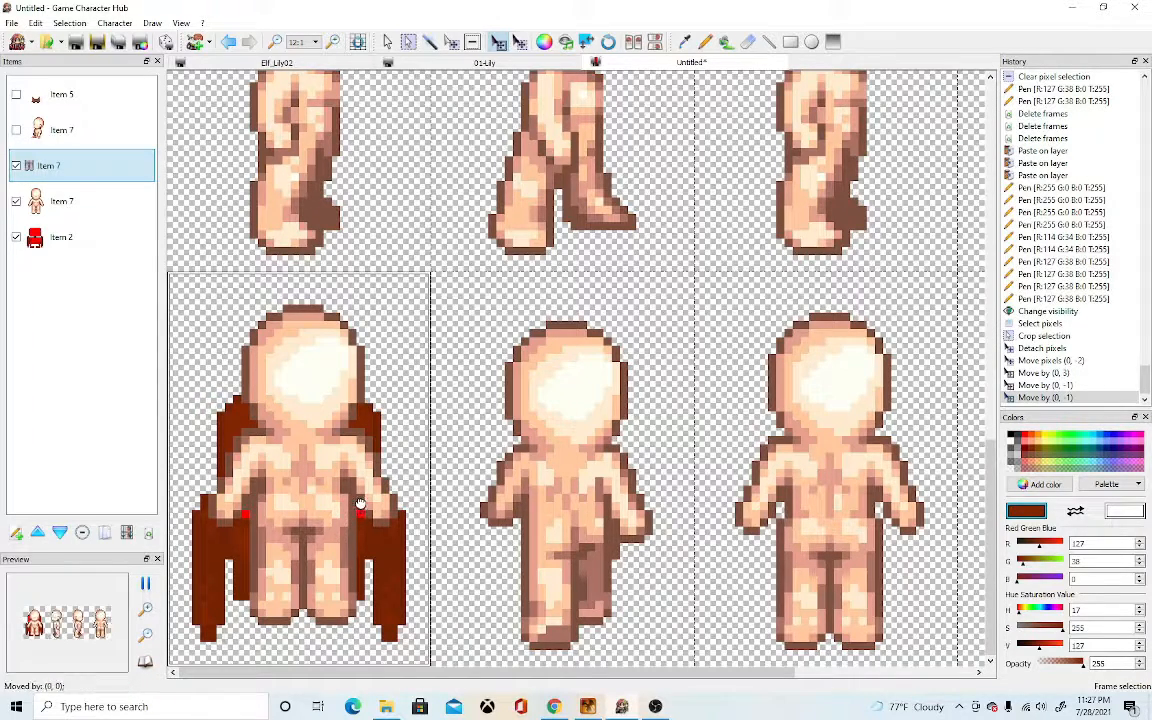
pyautogui.moveTo(361, 504); pyautogui.dragTo(360, 500)
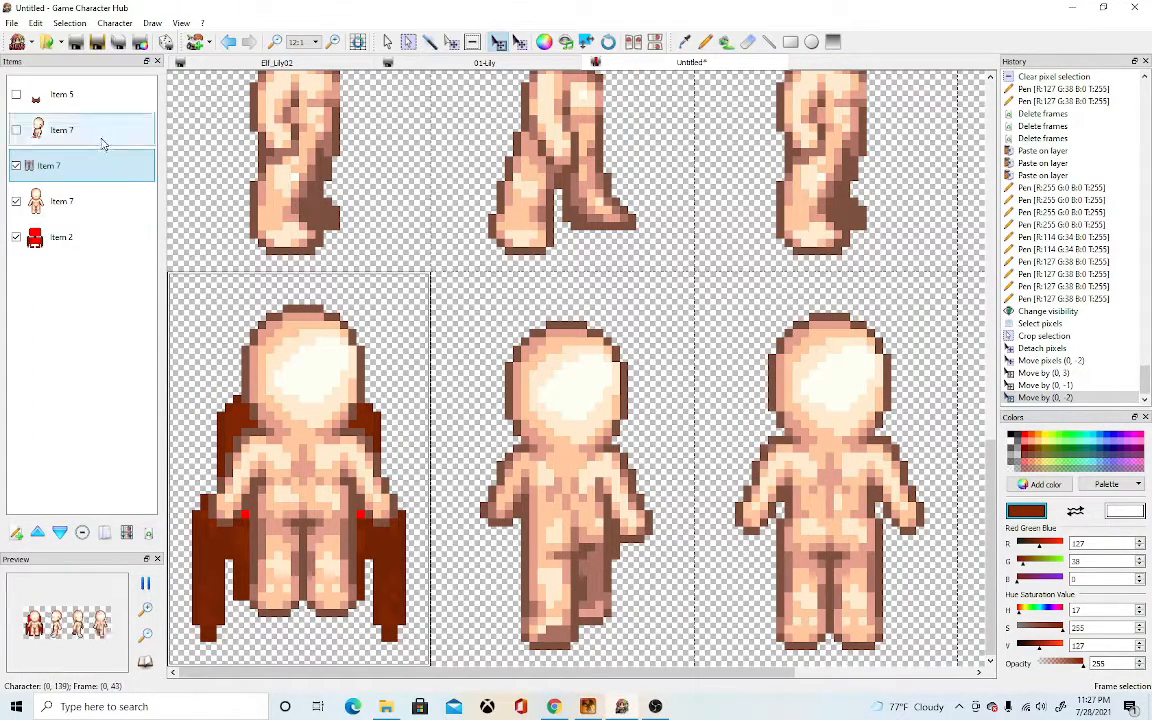
# - Raise the seated body and its detached legs by 1 more pixel each
pyautogui.click(112, 205)
pyautogui.moveTo(303, 372); pyautogui.dragTo(303, 369)
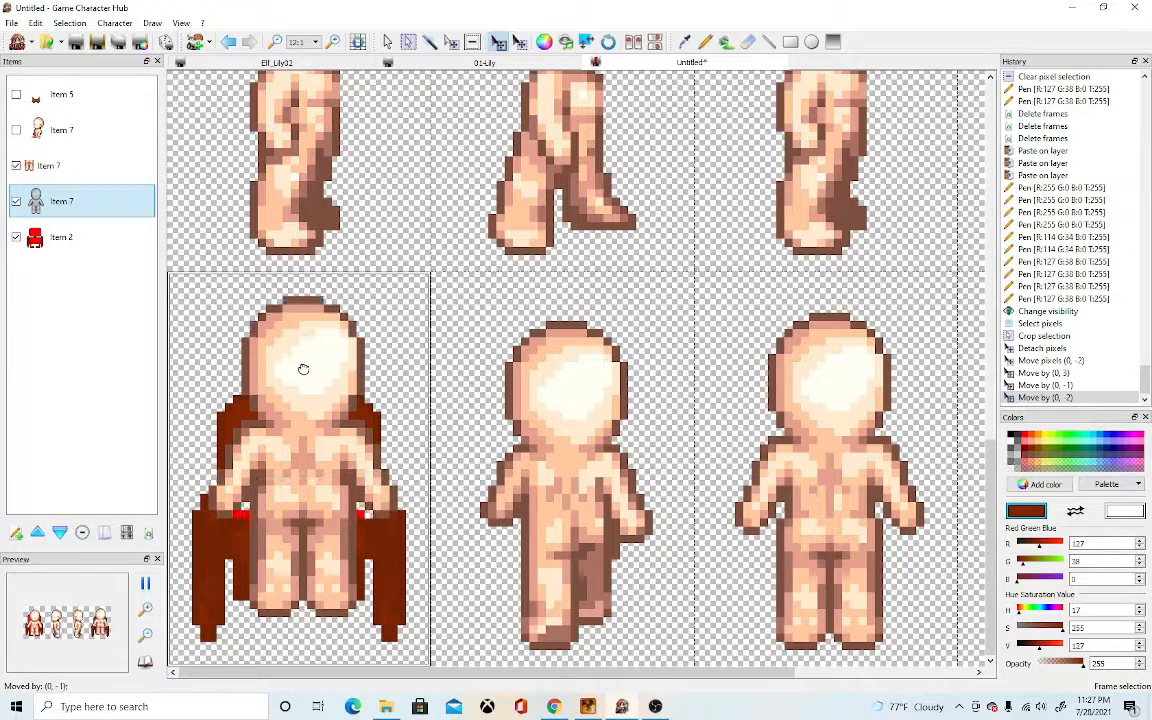
pyautogui.click(95, 170)
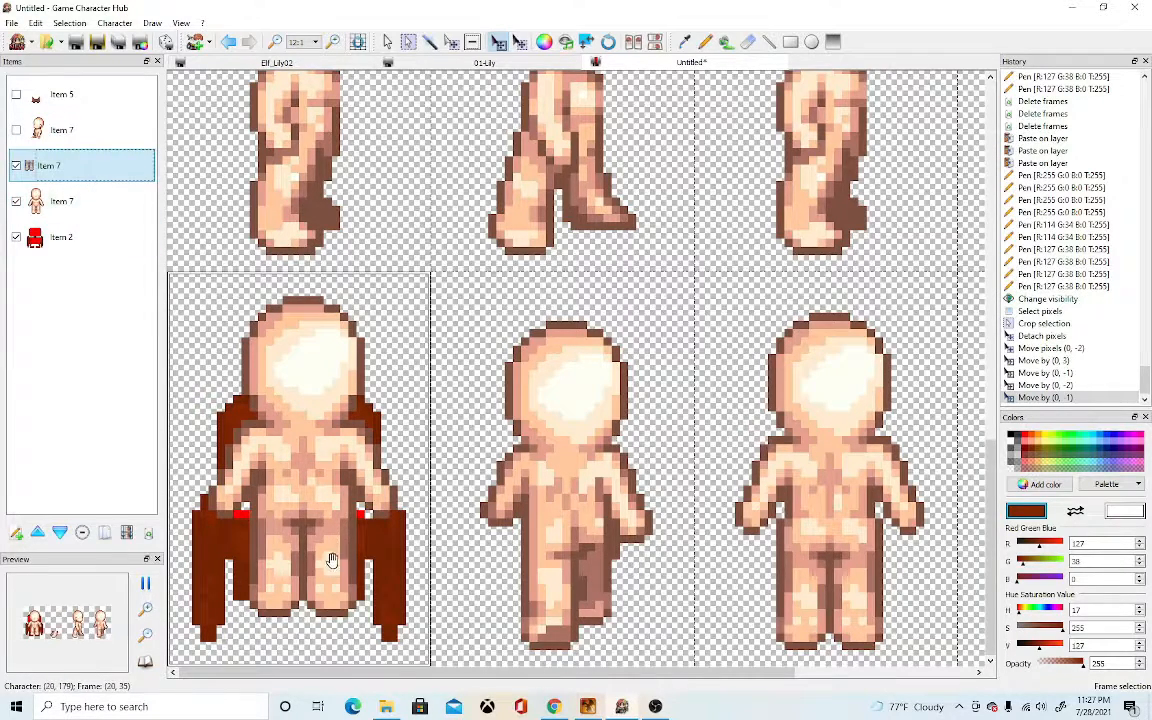
pyautogui.moveTo(332, 557); pyautogui.dragTo(332, 549)
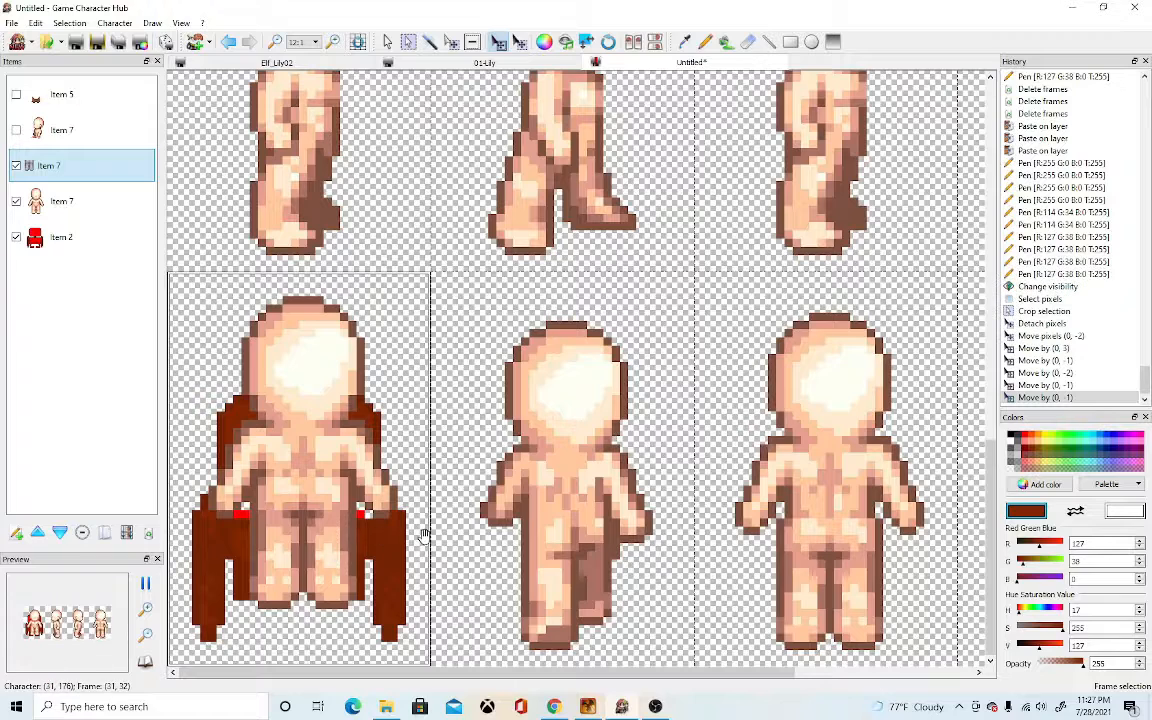
# - Clear the pixel selection around the detached legs and choose the 1 px Eraser
pyautogui.click(749, 43)
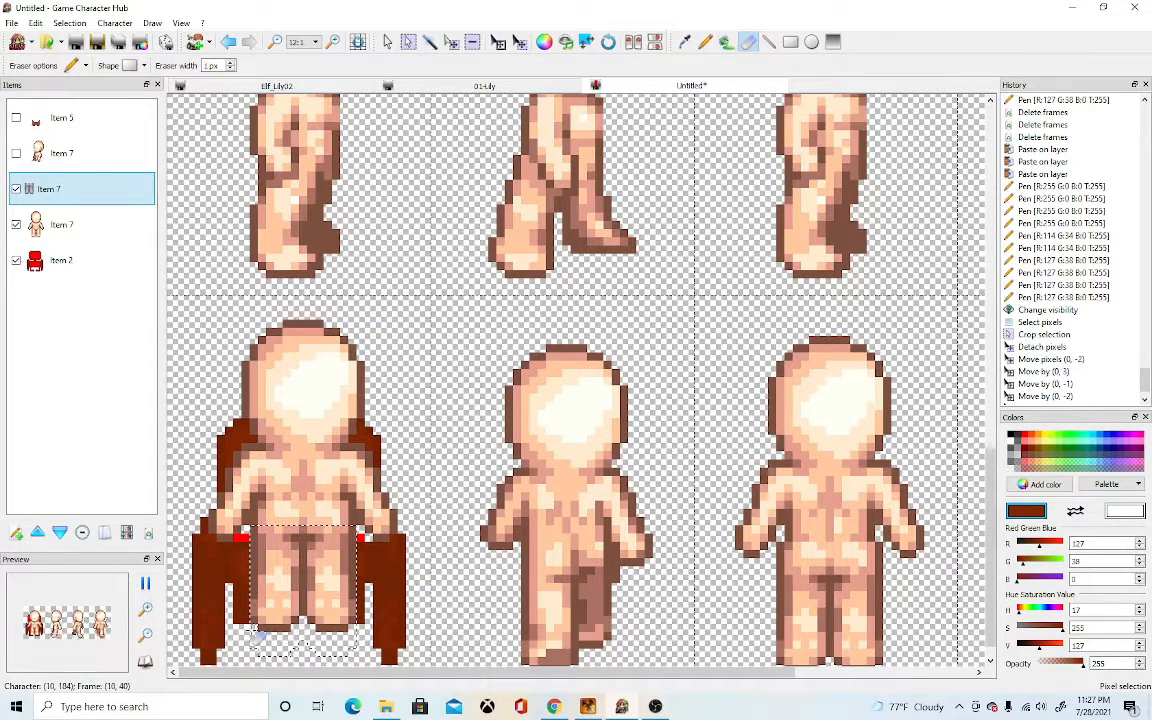
pyautogui.click(71, 23)
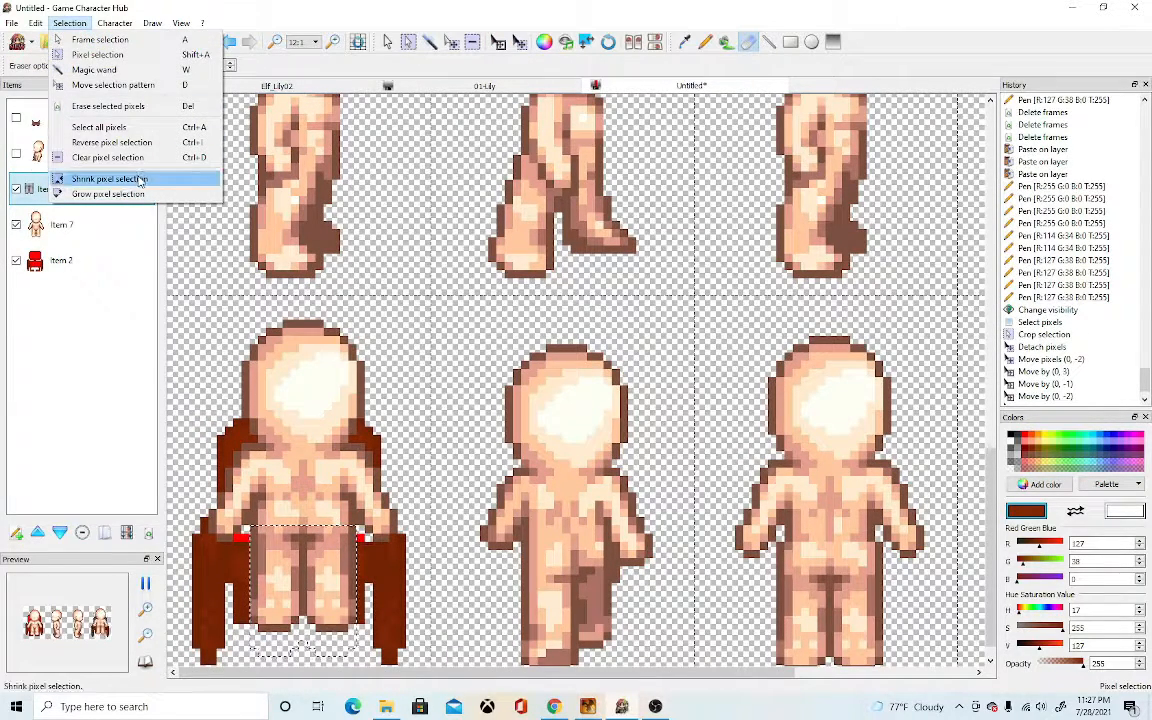
pyautogui.click(107, 158)
pyautogui.scroll(-1, 283, 598)
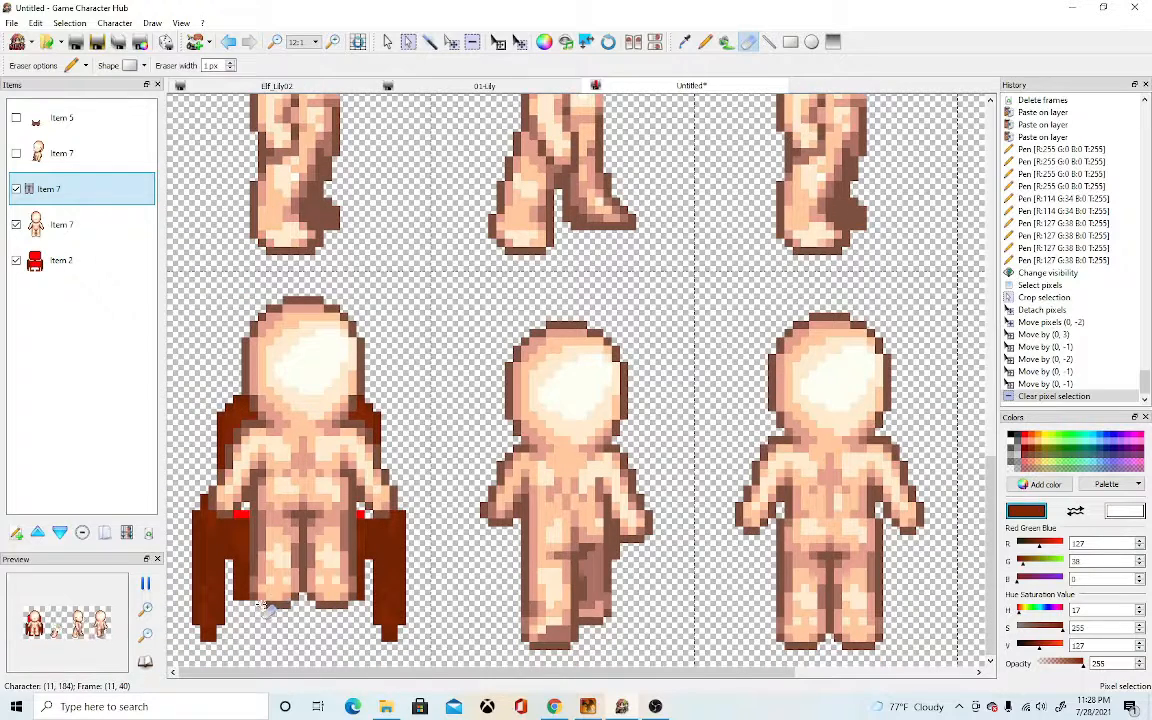
pyautogui.moveTo(266, 608)
pyautogui.mouseDown()
pyautogui.moveTo(364, 606)
pyautogui.moveTo(243, 601)
pyautogui.mouseUp()
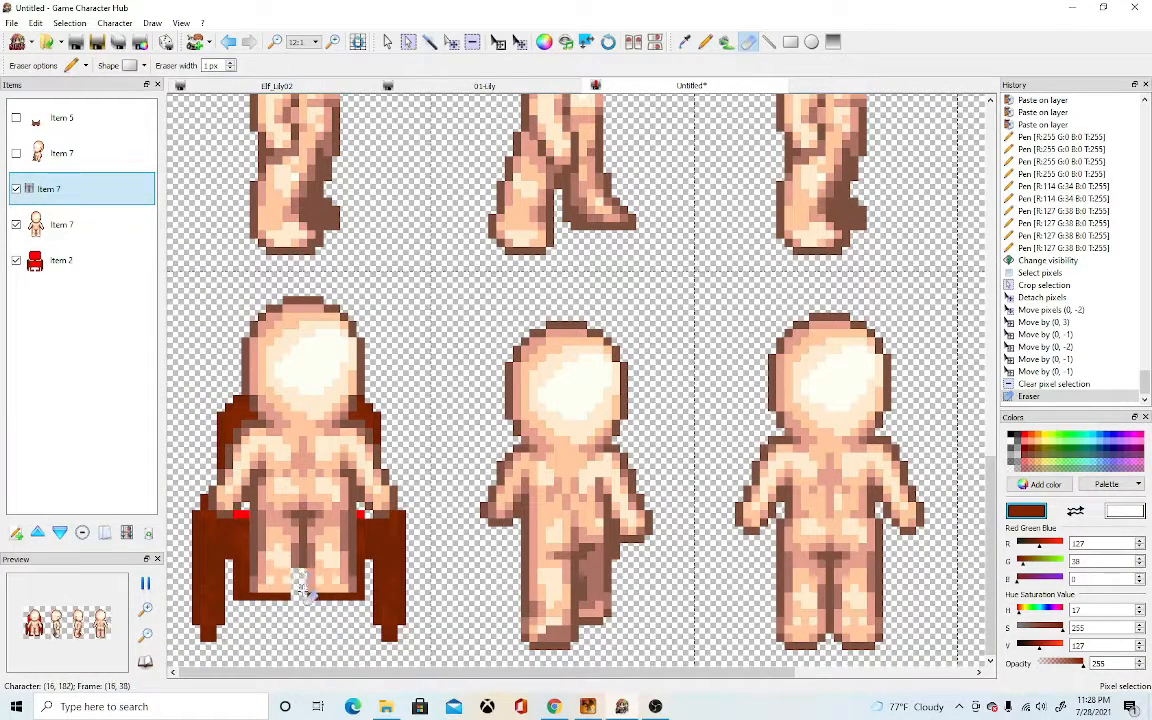
pyautogui.click(300, 597)
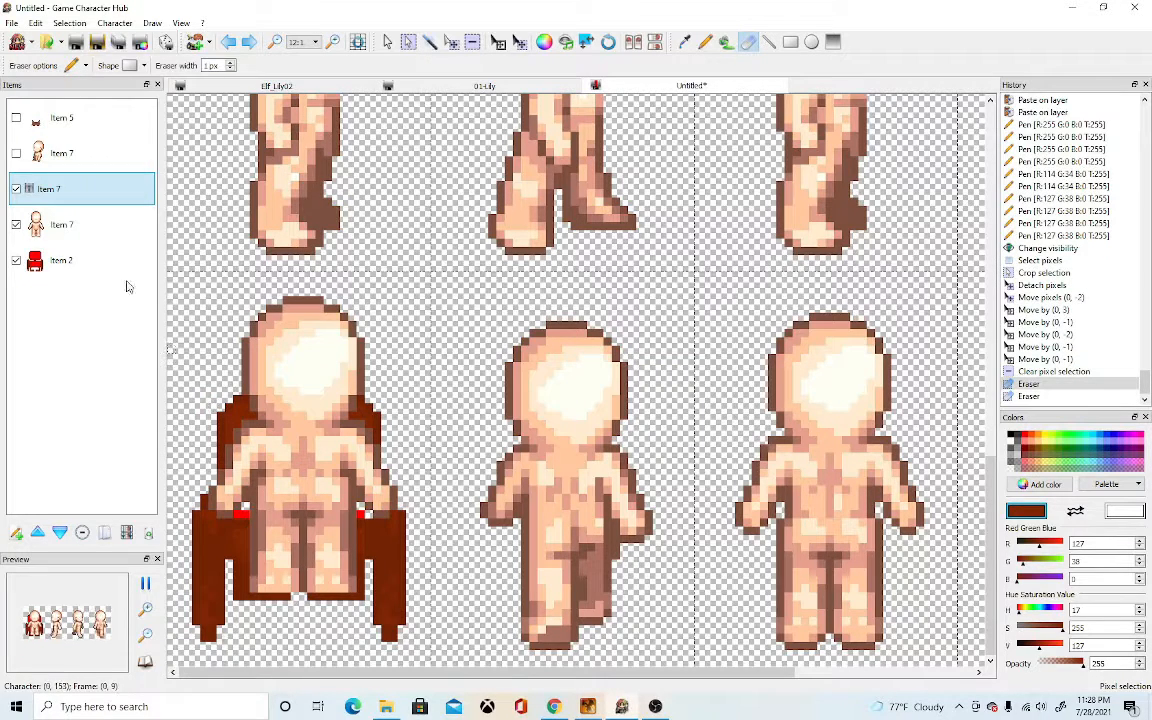
pyautogui.hotkey('ctrl', 'z')
pyautogui.hotkey('ctrl', 'z')
pyautogui.click(1034, 373)
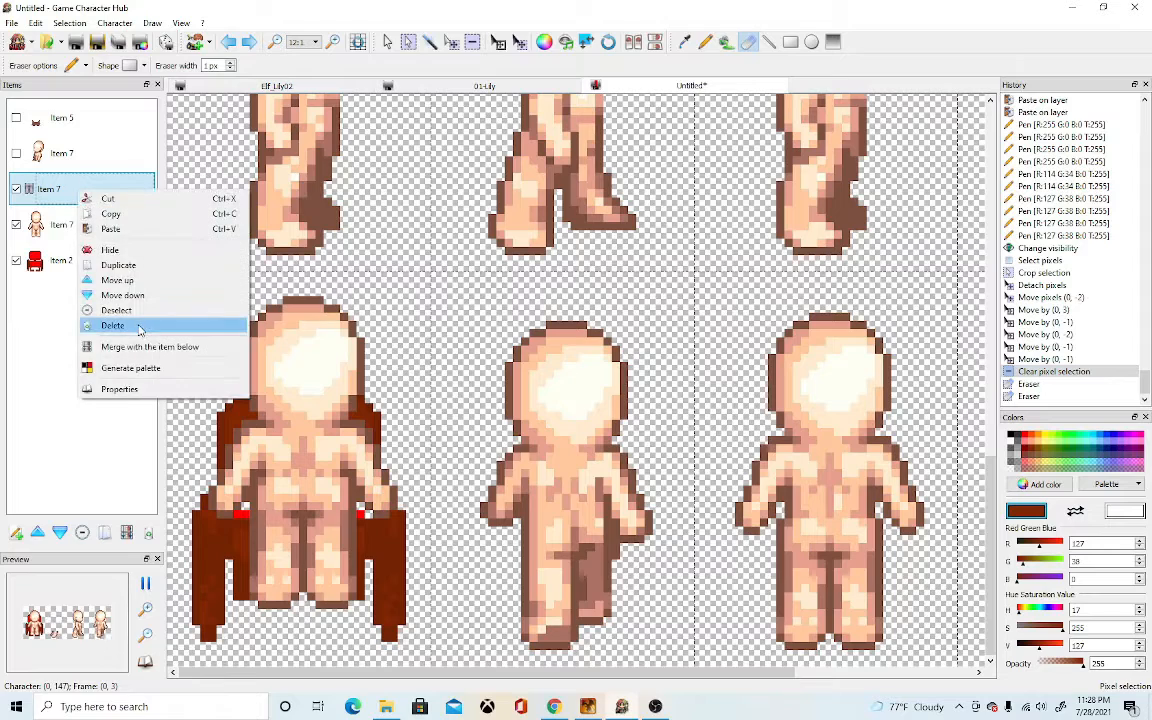
# - Merge the detached legs into the body layer below and set that layer's opacity to 145
pyautogui.click(135, 346)
pyautogui.doubleClick(70, 190)
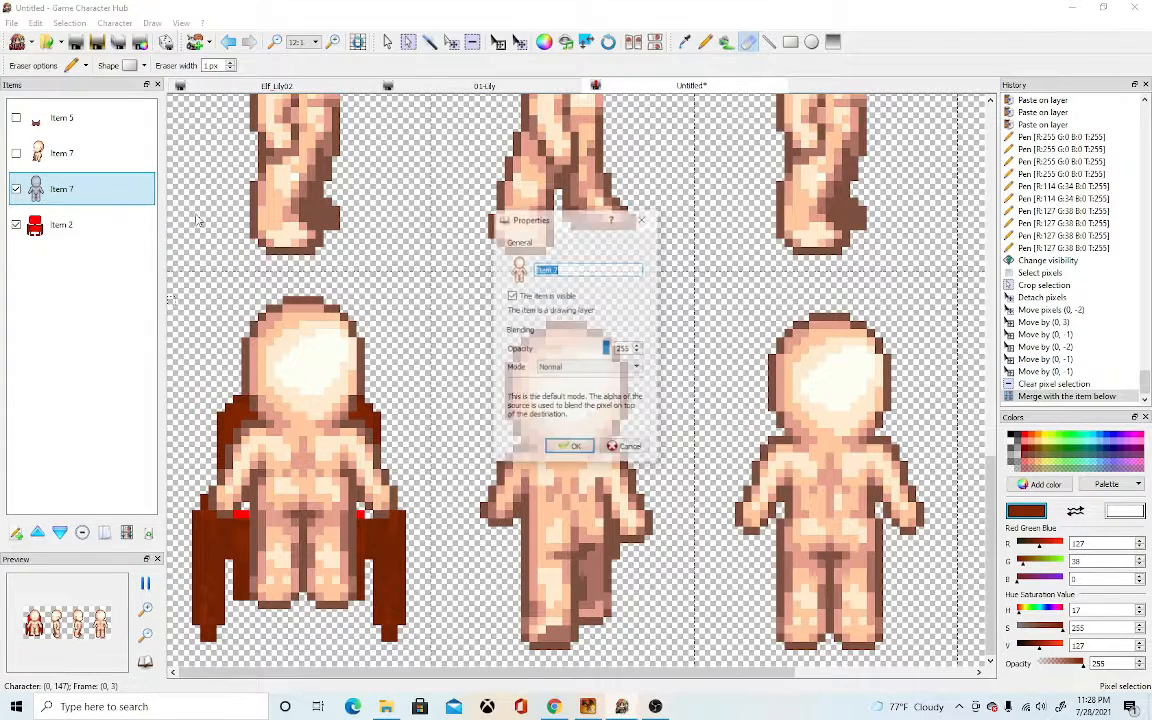
pyautogui.click(576, 352)
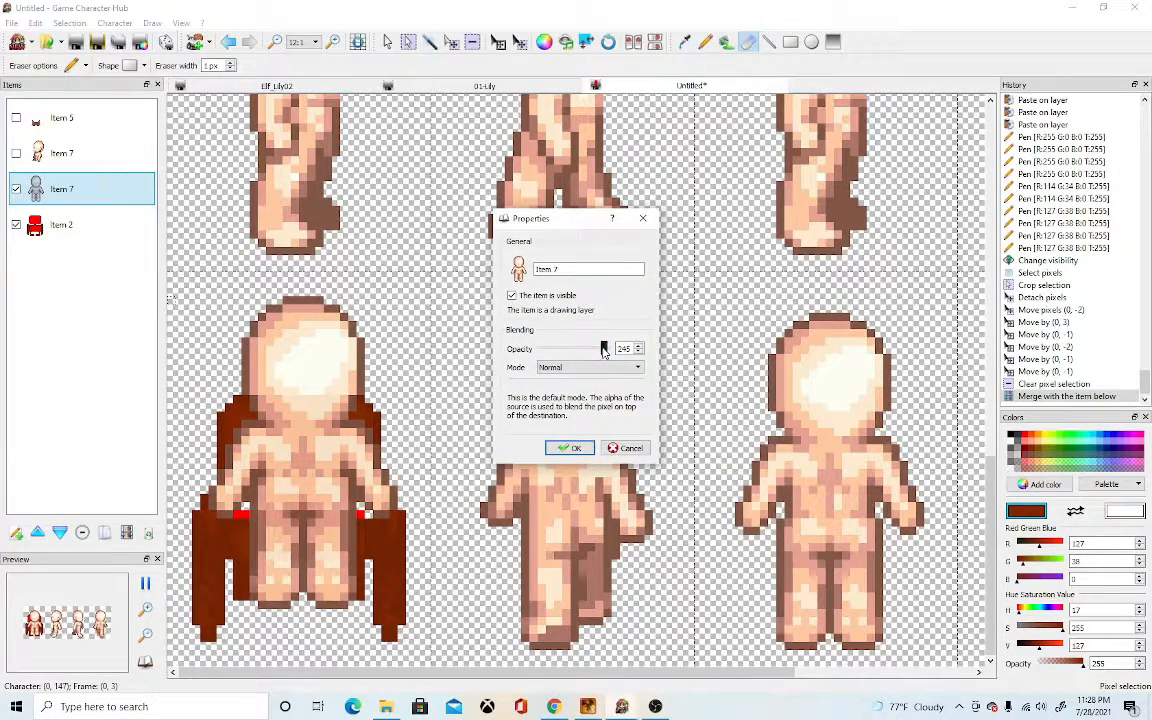
pyautogui.moveTo(604, 351); pyautogui.dragTo(577, 352)
pyautogui.click(572, 448)
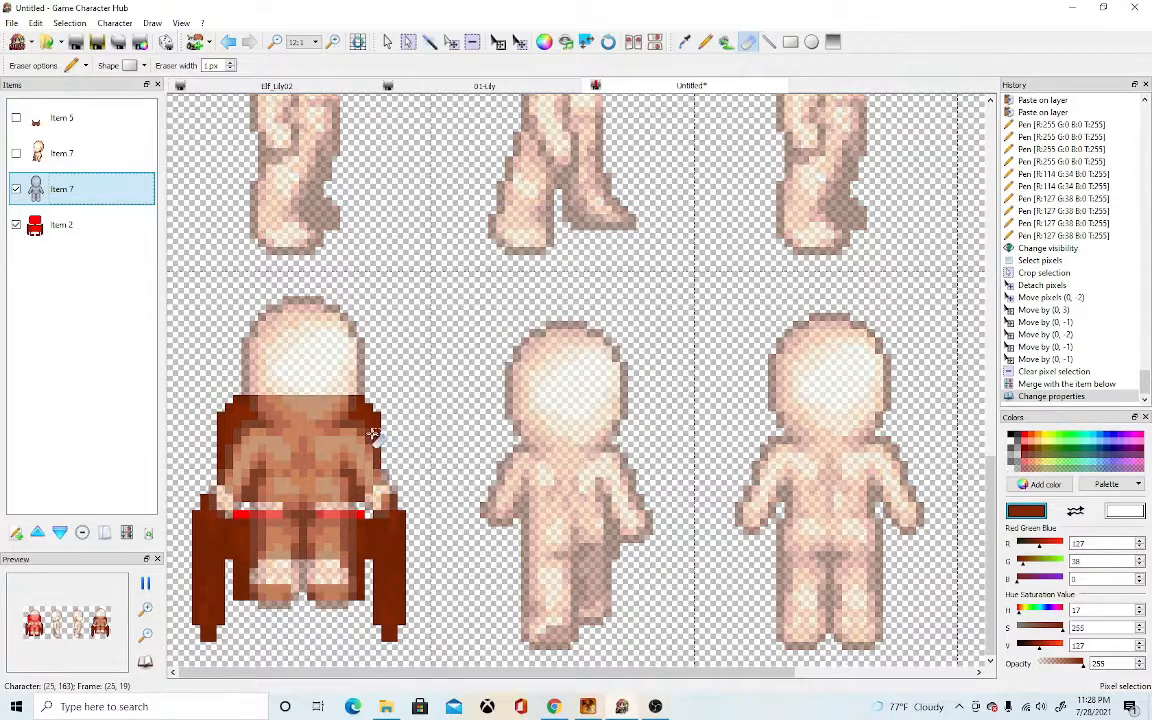
# - Erase the body pixels covering the back-facing chair's backrest, seat panel and lower frame sides, keeping the head, hands and feet
pyautogui.scroll(1, 296, 485)
pyautogui.moveTo(239, 365)
pyautogui.mouseDown()
pyautogui.moveTo(382, 370)
pyautogui.moveTo(238, 387)
pyautogui.moveTo(383, 391)
pyautogui.moveTo(216, 402)
pyautogui.moveTo(376, 414)
pyautogui.moveTo(232, 412)
pyautogui.moveTo(199, 423)
pyautogui.moveTo(229, 413)
pyautogui.moveTo(198, 476)
pyautogui.moveTo(220, 497)
pyautogui.moveTo(328, 500)
pyautogui.moveTo(285, 510)
pyautogui.moveTo(295, 511)
pyautogui.moveTo(380, 498)
pyautogui.moveTo(402, 476)
pyautogui.moveTo(405, 448)
pyautogui.moveTo(403, 413)
pyautogui.moveTo(383, 488)
pyautogui.moveTo(381, 435)
pyautogui.moveTo(368, 487)
pyautogui.moveTo(356, 481)
pyautogui.moveTo(358, 433)
pyautogui.moveTo(340, 490)
pyautogui.moveTo(287, 491)
pyautogui.moveTo(226, 488)
pyautogui.moveTo(219, 467)
pyautogui.moveTo(296, 478)
pyautogui.moveTo(340, 468)
pyautogui.moveTo(228, 457)
pyautogui.moveTo(351, 454)
pyautogui.moveTo(257, 424)
pyautogui.moveTo(278, 437)
pyautogui.moveTo(212, 448)
pyautogui.moveTo(300, 452)
pyautogui.moveTo(370, 500)
pyautogui.moveTo(260, 489)
pyautogui.moveTo(237, 481)
pyautogui.moveTo(378, 484)
pyautogui.moveTo(372, 525)
pyautogui.moveTo(310, 505)
pyautogui.moveTo(226, 509)
pyautogui.moveTo(278, 504)
pyautogui.moveTo(242, 522)
pyautogui.moveTo(380, 532)
pyautogui.moveTo(245, 565)
pyautogui.mouseUp()
pyautogui.scroll(-1, 280, 440)
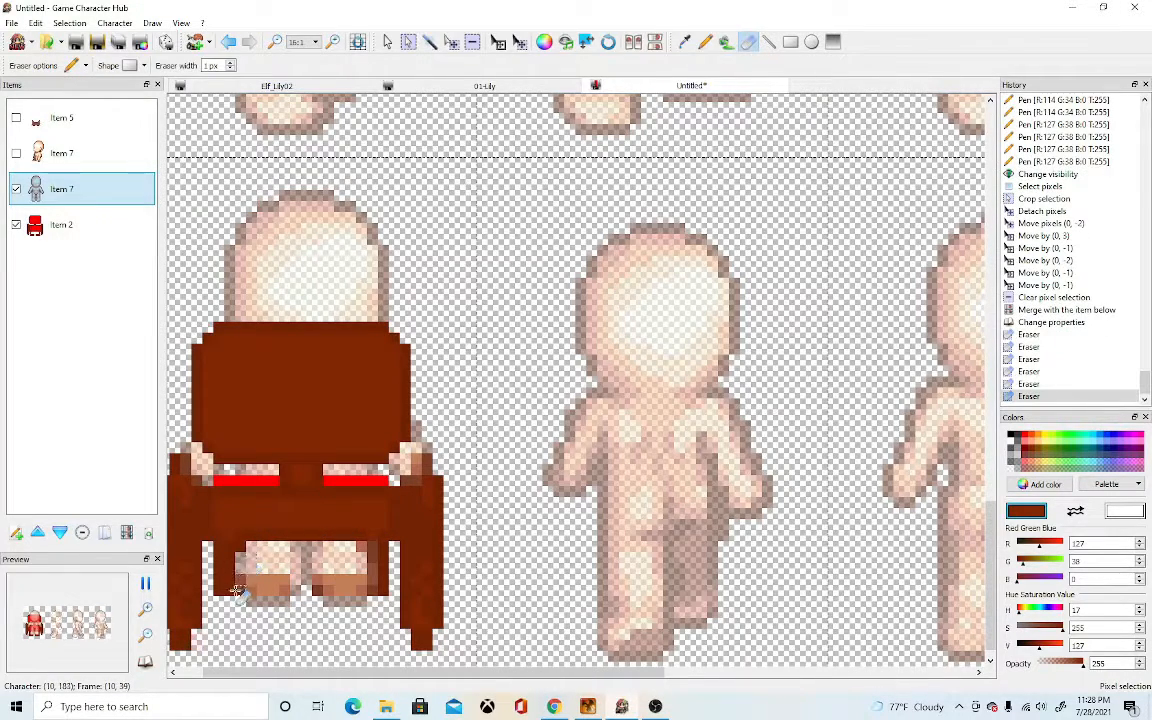
pyautogui.moveTo(373, 576); pyautogui.dragTo(374, 549)
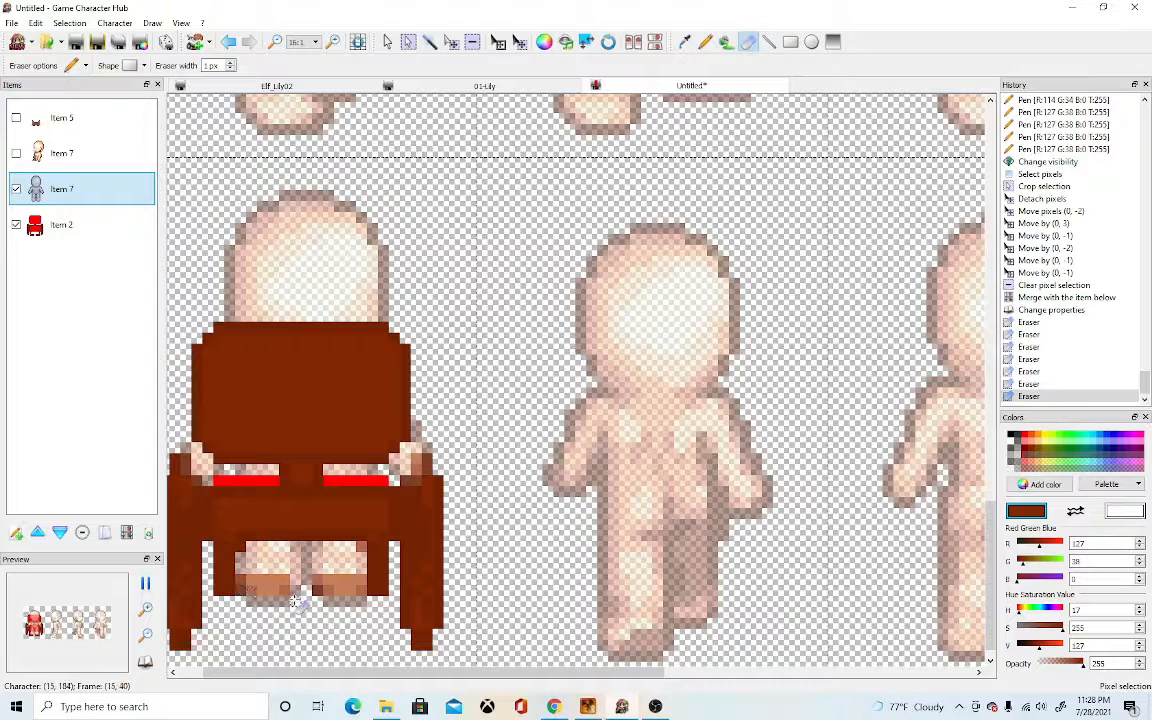
# - Restore the body layer's opacity to 255
pyautogui.doubleClick(100, 183)
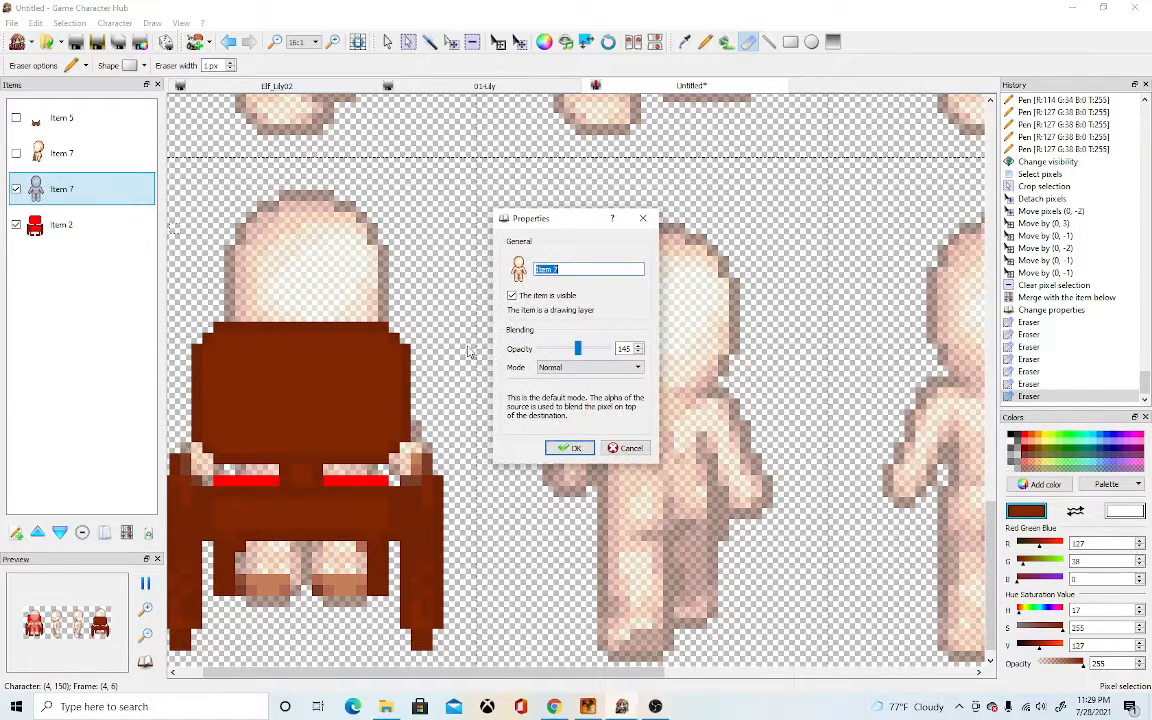
pyautogui.moveTo(583, 352); pyautogui.dragTo(620, 355)
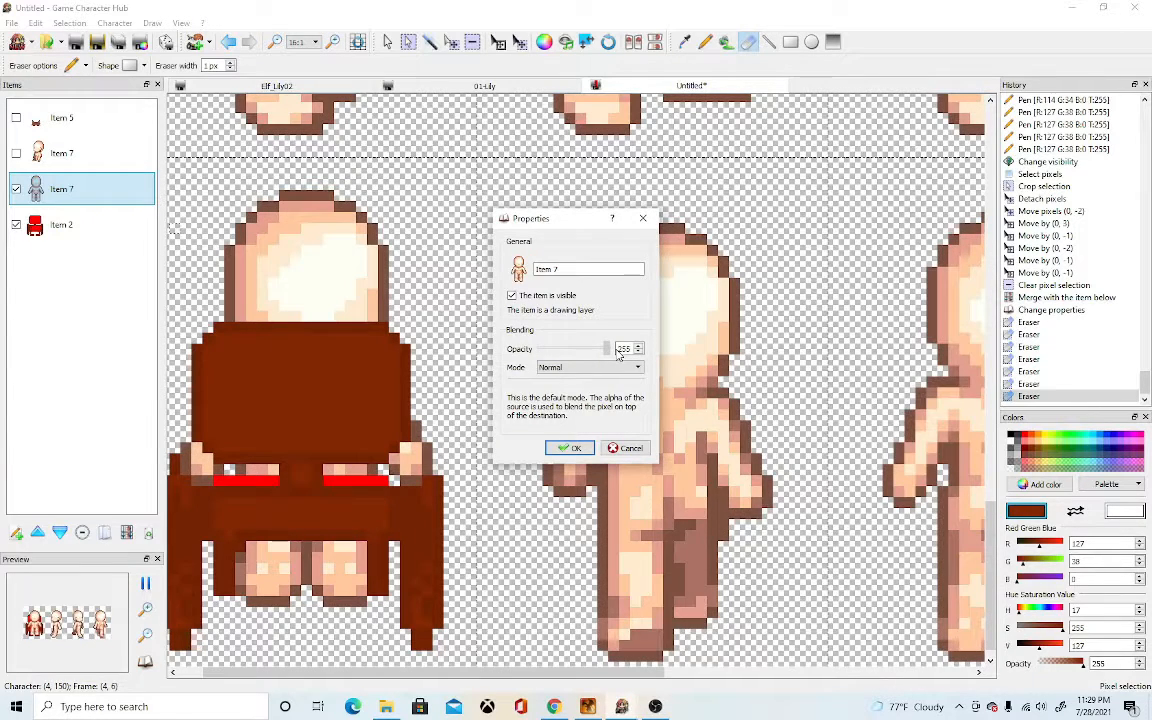
pyautogui.click(567, 447)
pyautogui.scroll(-3, 455, 538)
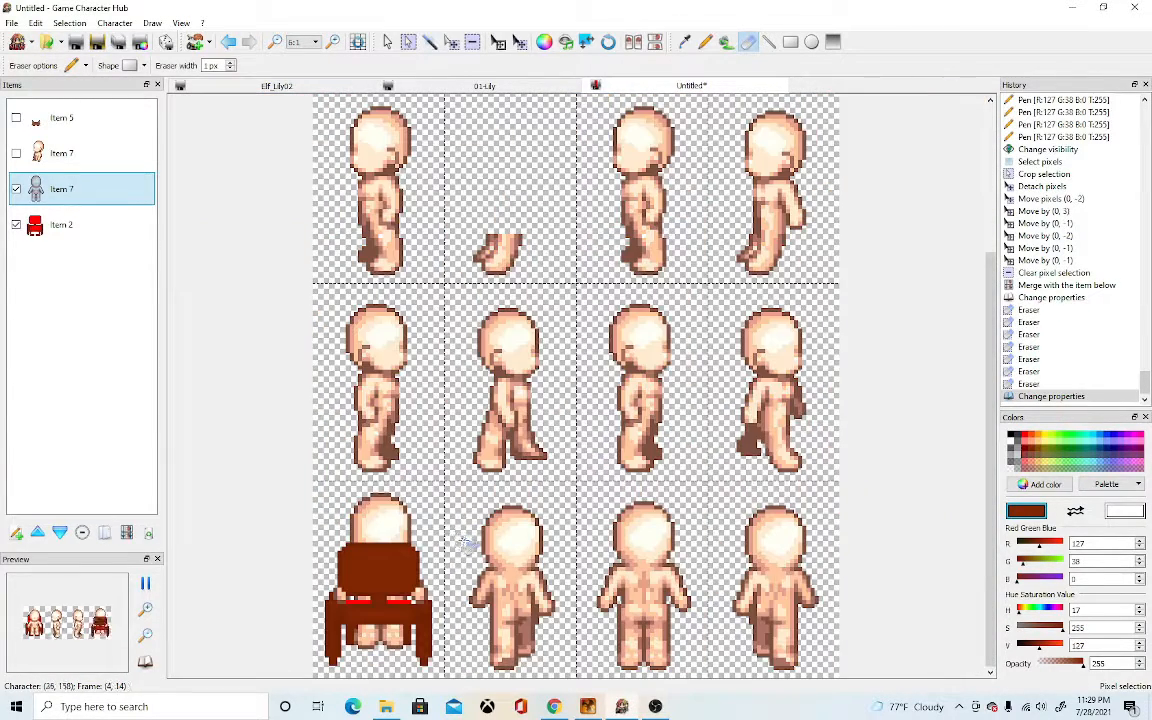
pyautogui.scroll(2, 470, 570)
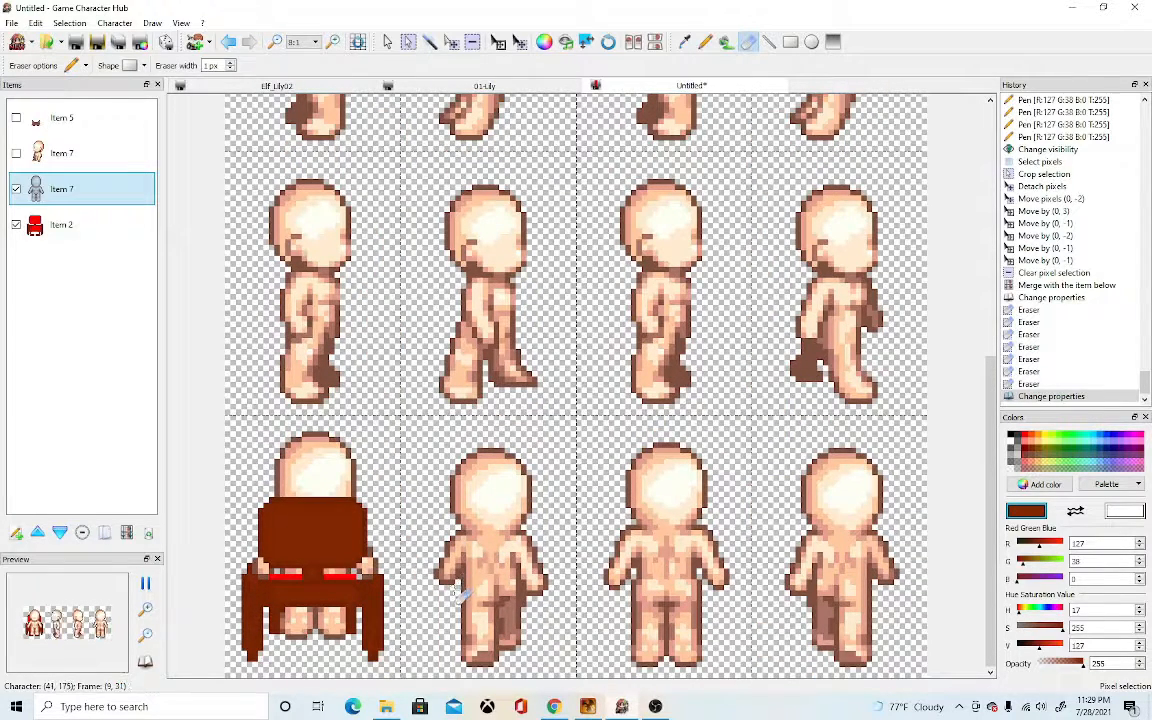
# - Replace the body in the third back-facing frame with a copy of the edited seated body from the first frame
pyautogui.scroll(3, 452, 598)
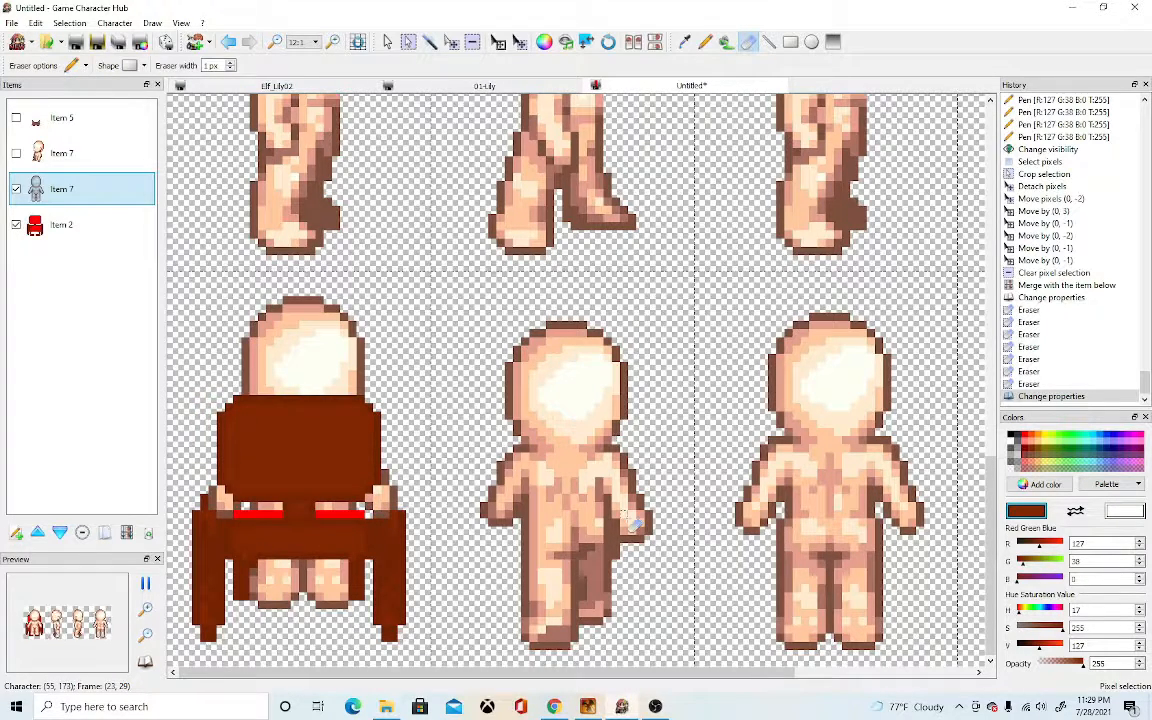
pyautogui.scroll(-1, 657, 549)
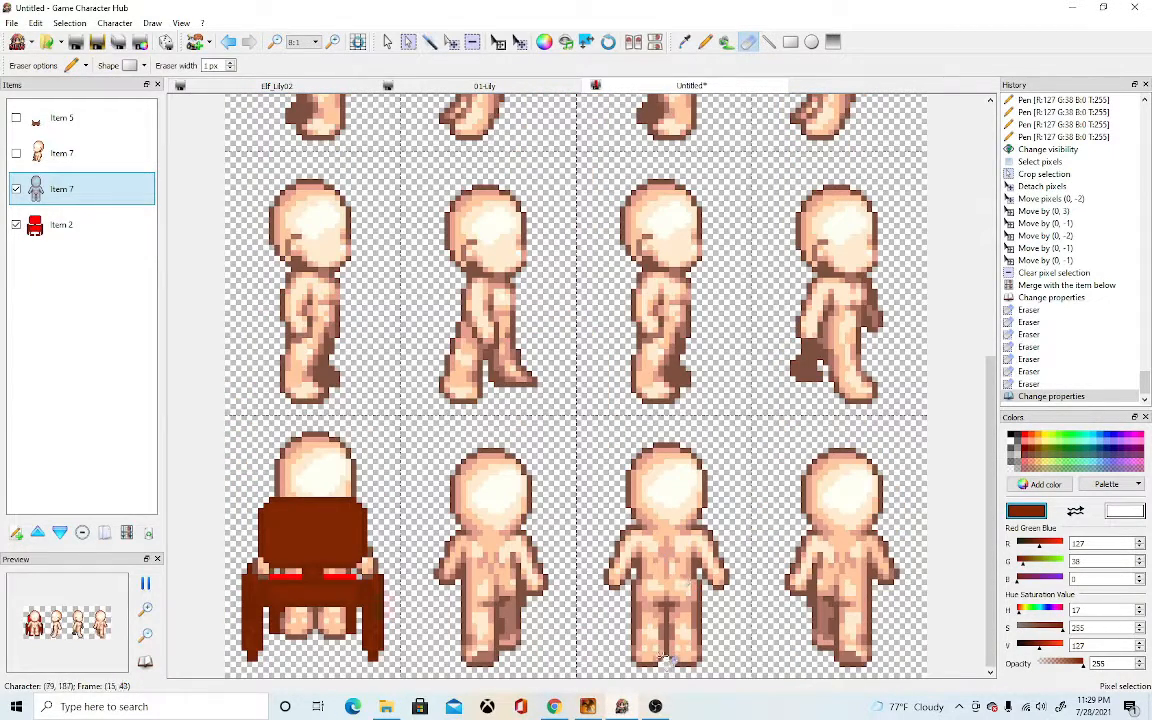
pyautogui.click(387, 41)
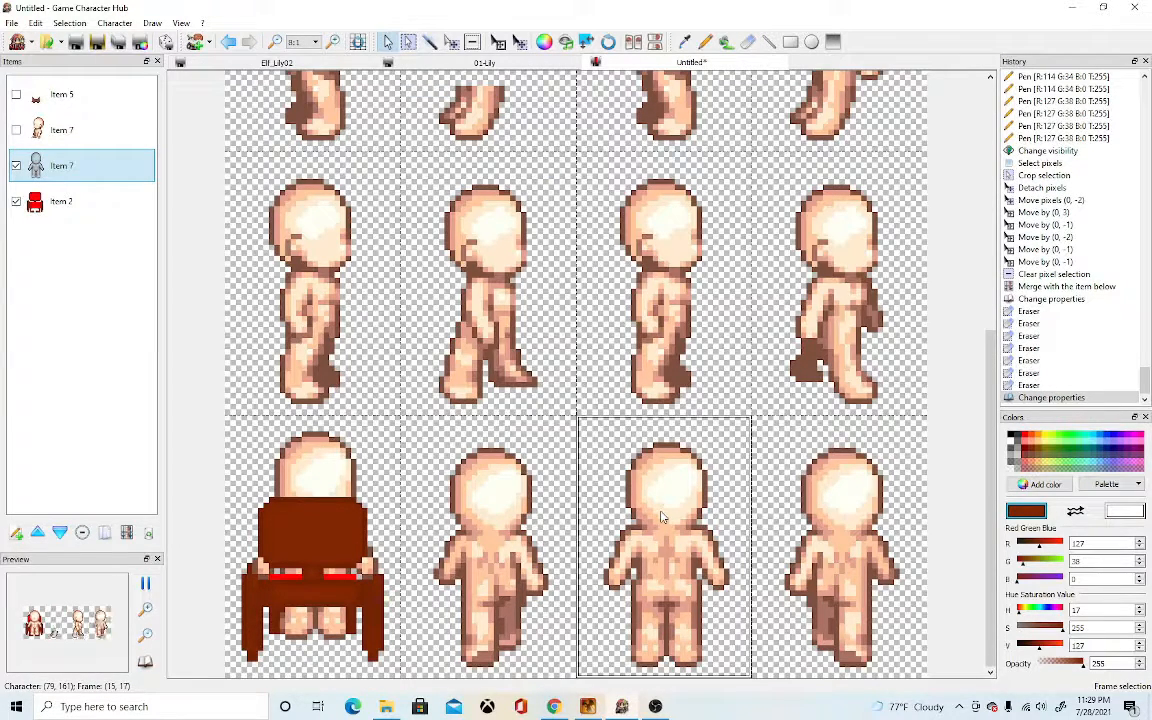
pyautogui.press('Delete')
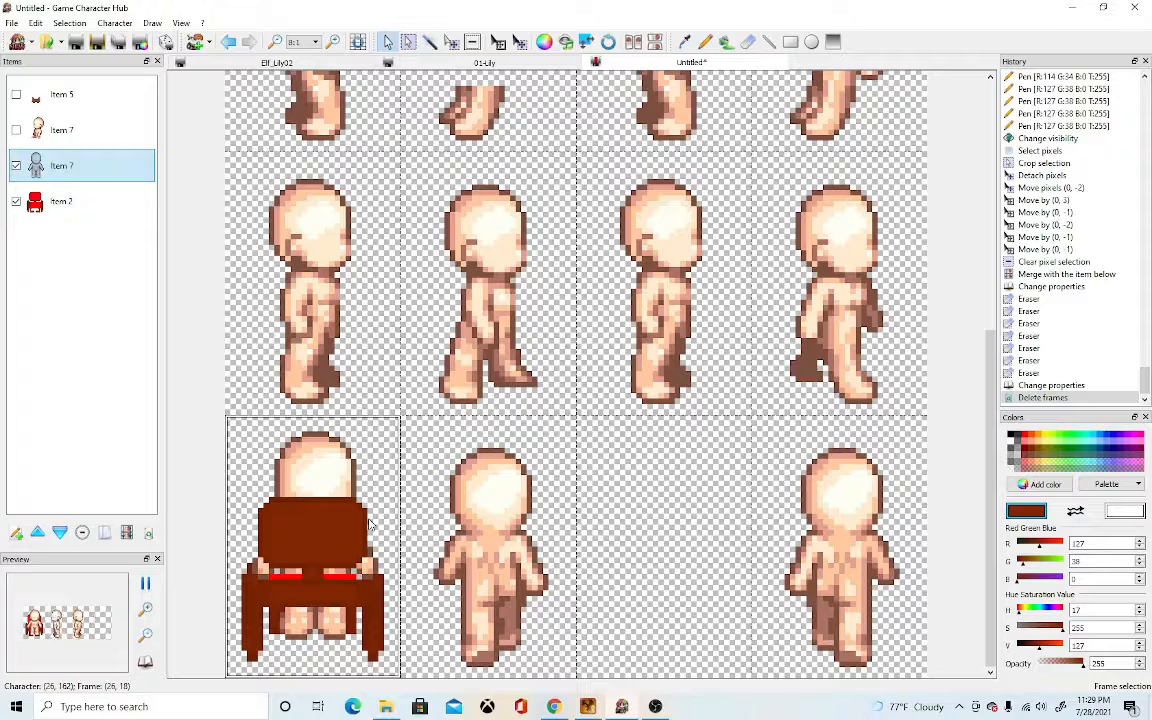
pyautogui.hotkey('ctrl', 'v')
# - Copy the back-facing chair on the Item 2 layer into the third and second frames of the back-facing row
pyautogui.click(70, 199)
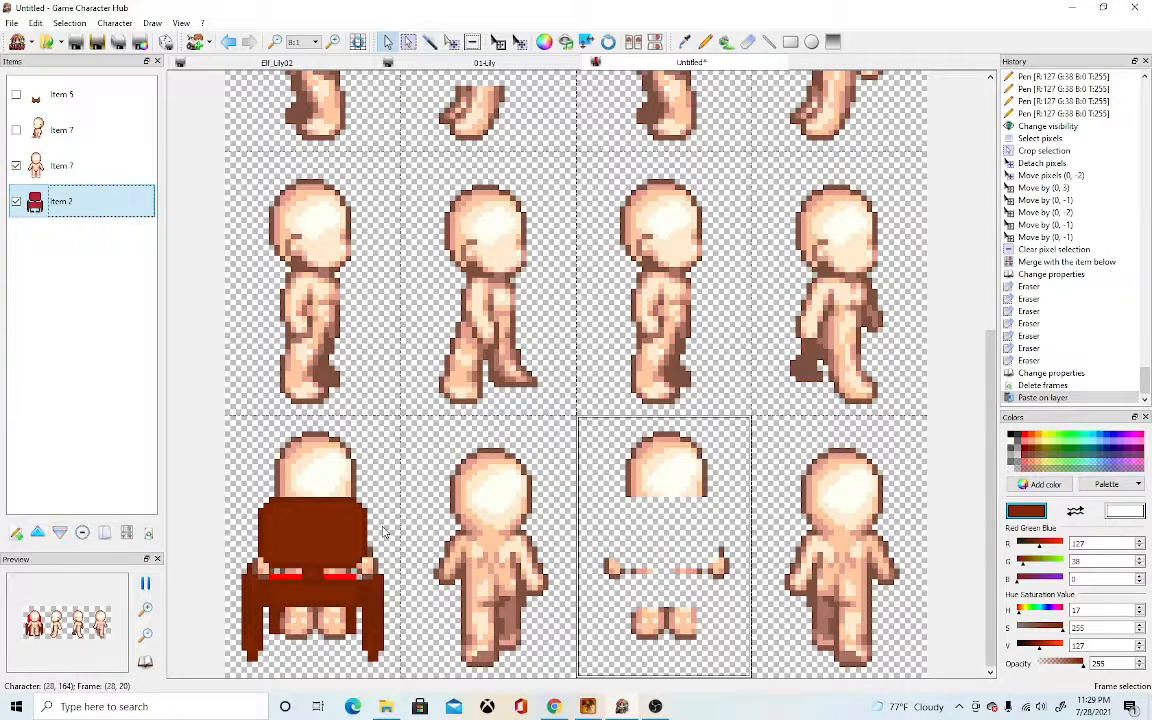
pyautogui.click(617, 545)
pyautogui.hotkey('ctrl', 'v')
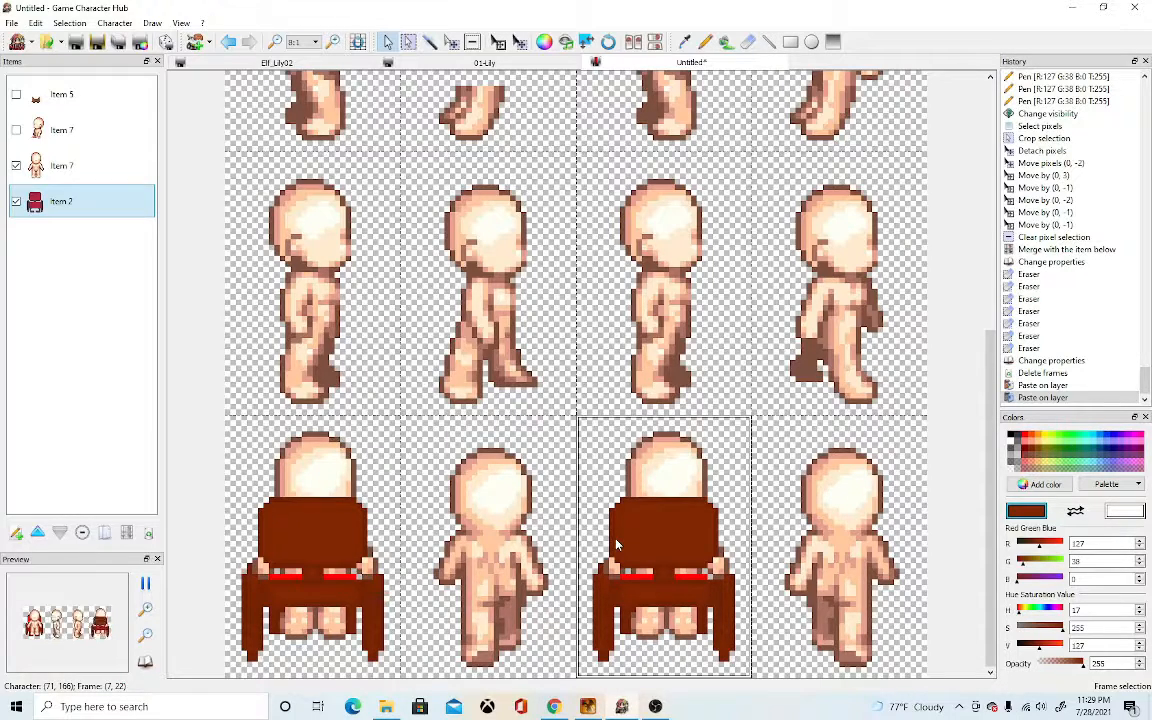
pyautogui.click(524, 569)
pyautogui.hotkey('ctrl', 'v')
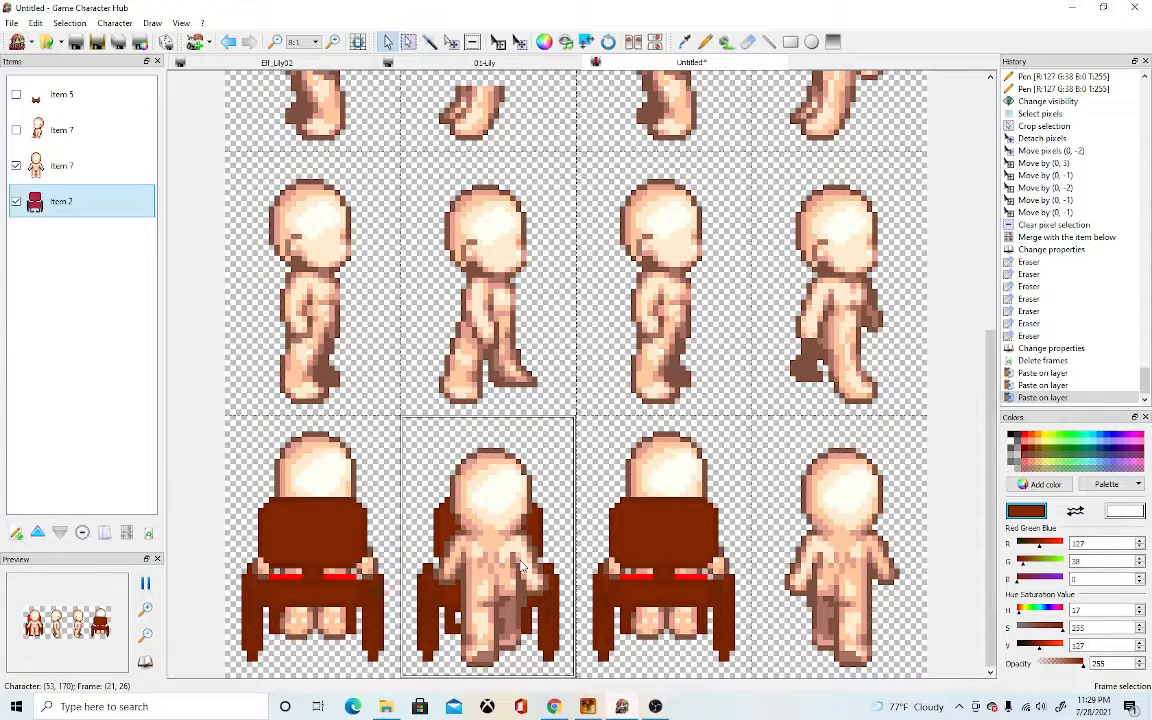
# - Add an empty drawing layer directly above the body layer and make it active
pyautogui.click(107, 167)
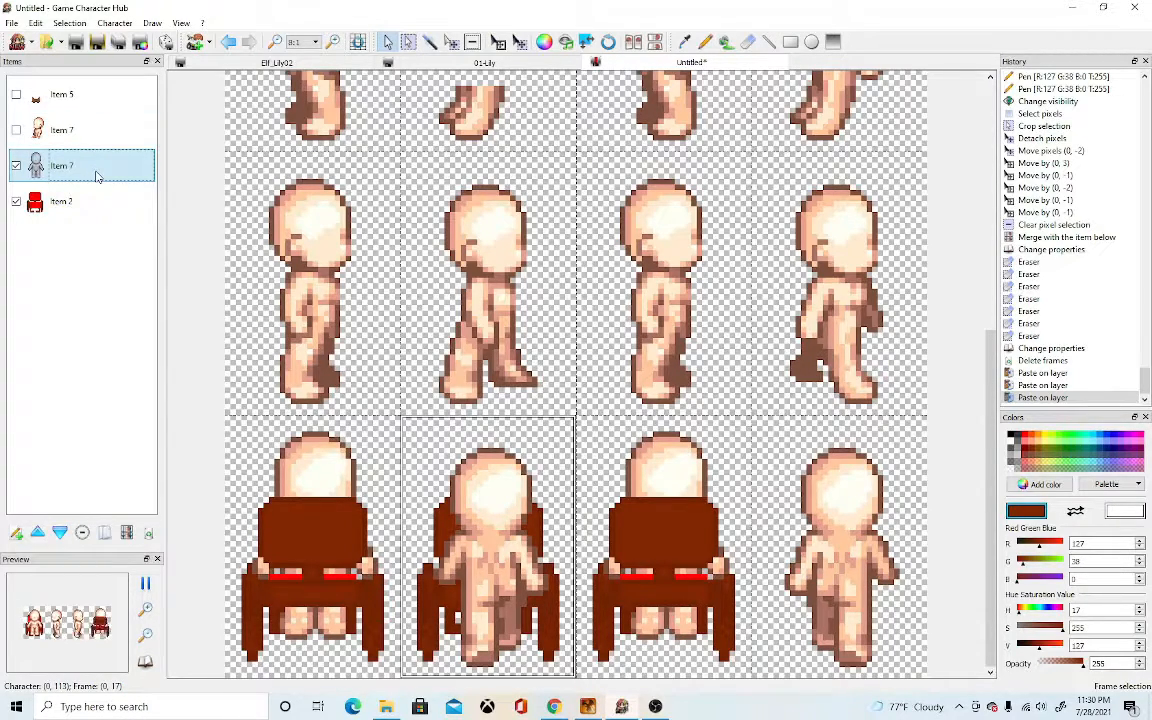
pyautogui.click(203, 42)
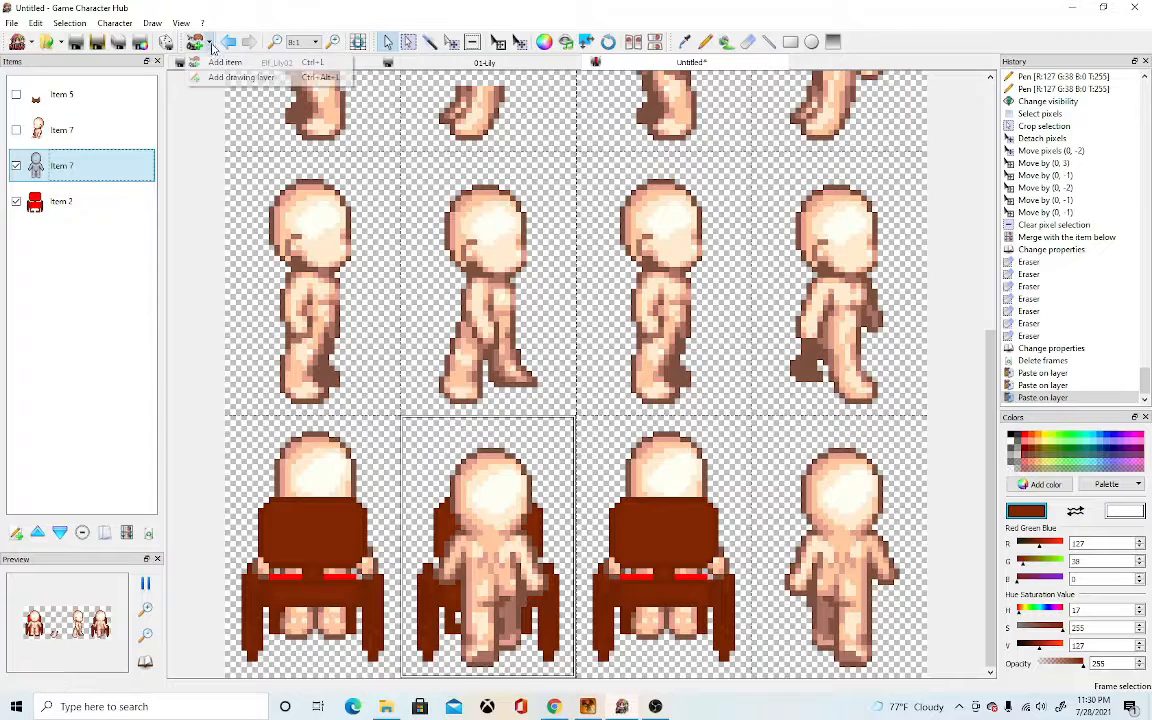
pyautogui.click(215, 75)
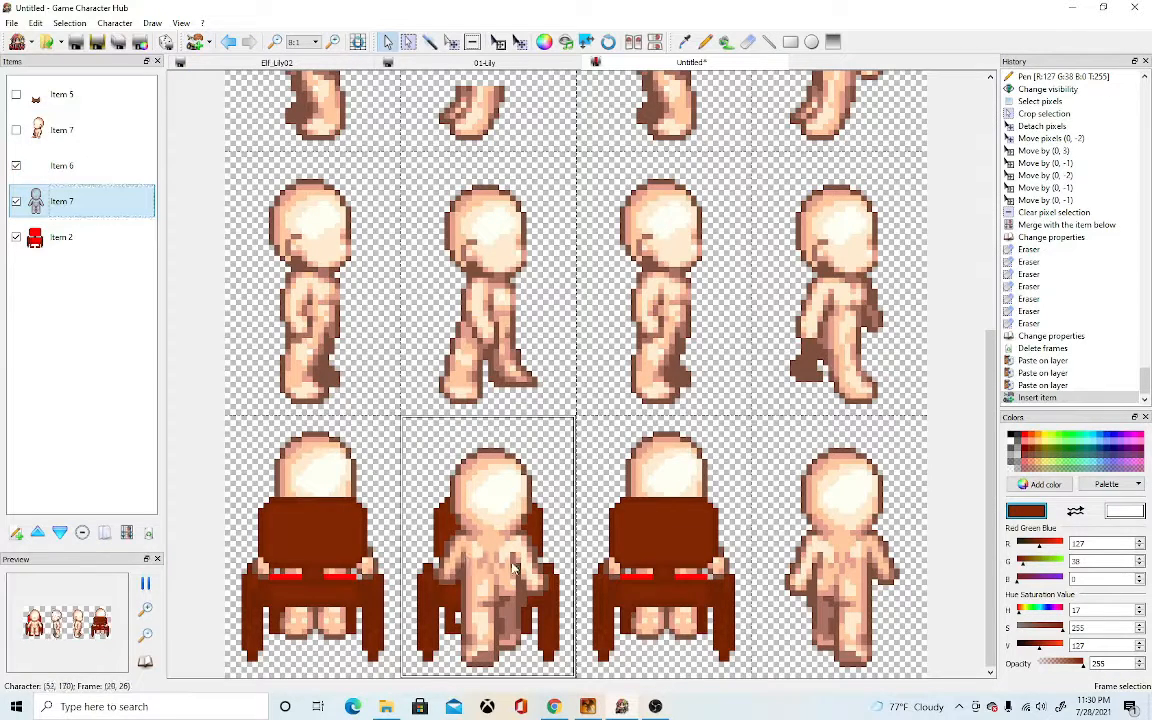
pyautogui.click(110, 166)
# - Copy the second and fourth back-facing walking bodies into each other's frames on the new layer, overlapping the opposite stride
pyautogui.click(836, 567)
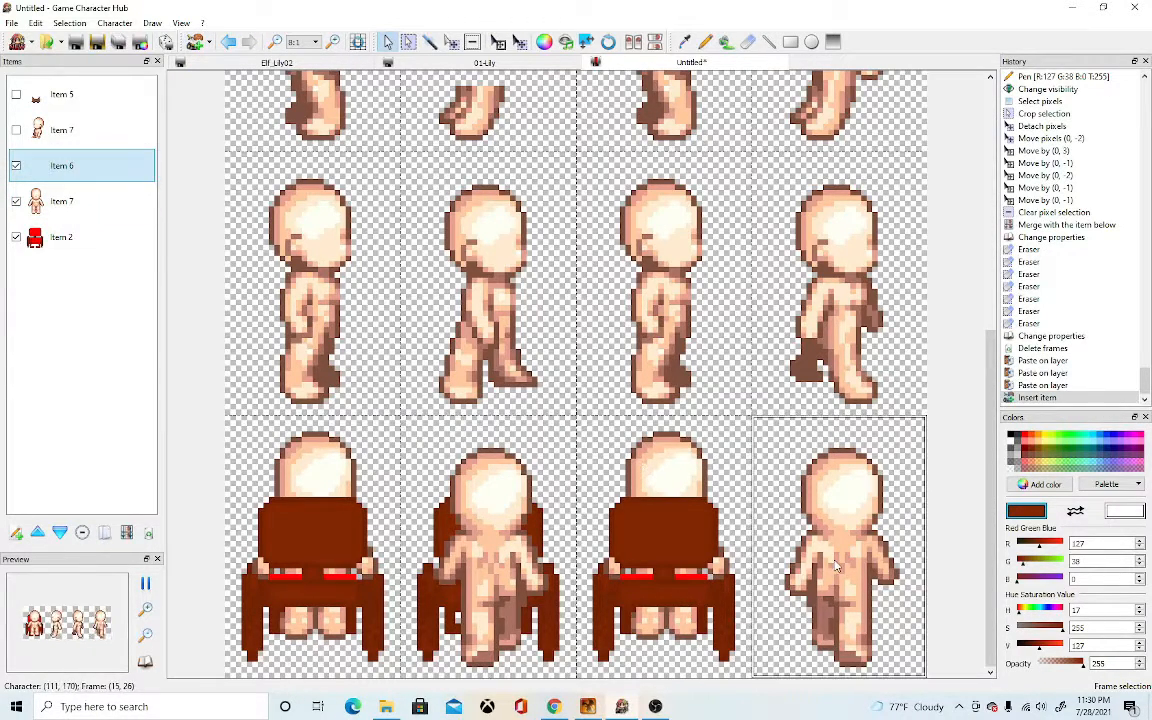
pyautogui.hotkey('ctrl', 'v')
pyautogui.click(90, 200)
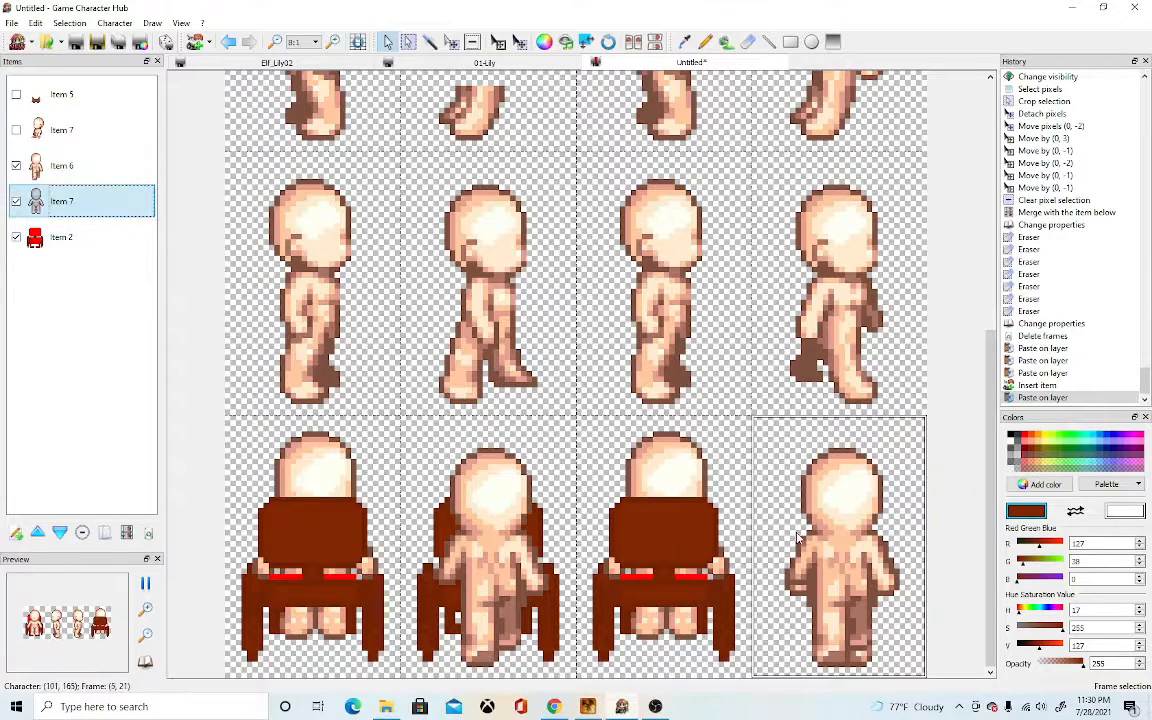
pyautogui.click(95, 157)
pyautogui.click(425, 490)
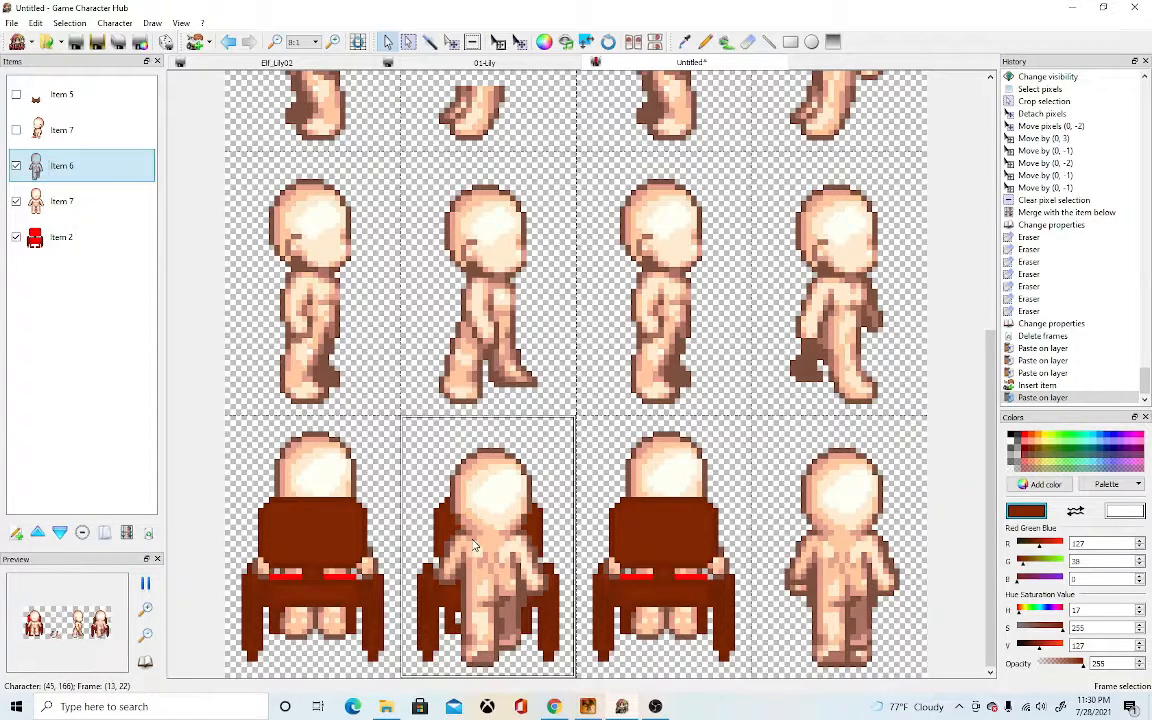
pyautogui.hotkey('ctrl', 'v')
# - Choose the Eraser and compare the arm positions in the front-facing chair frames with the second back-facing frame
pyautogui.click(748, 41)
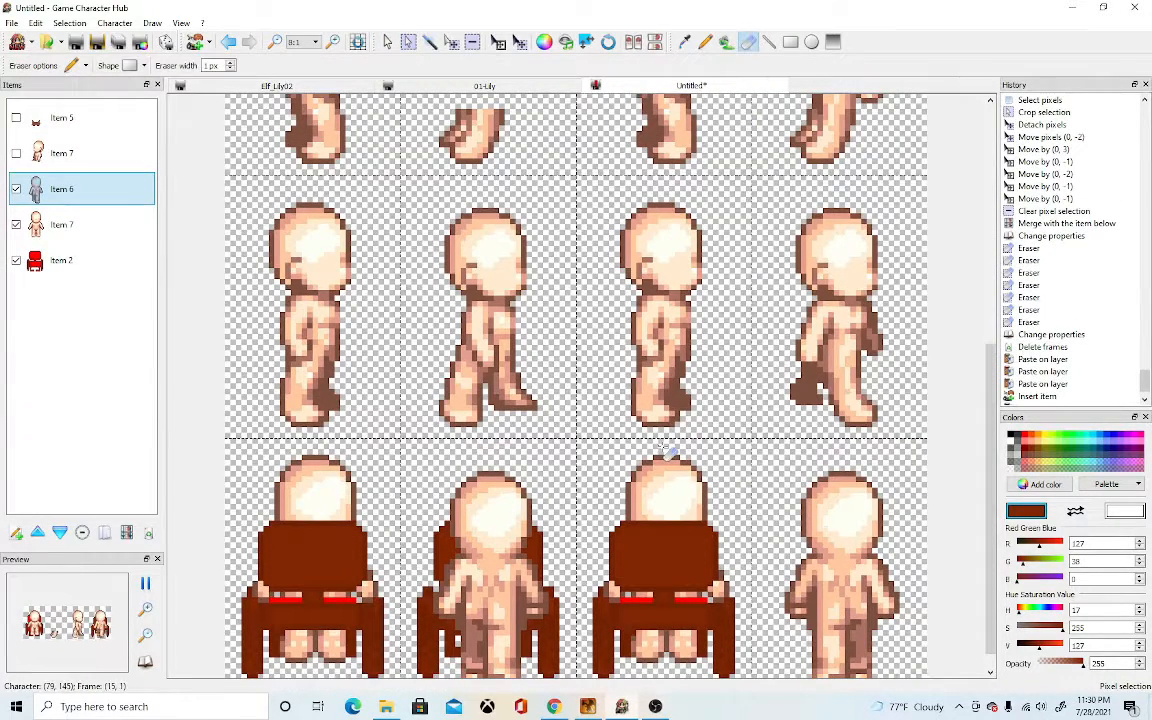
pyautogui.scroll(3, 668, 446)
pyautogui.scroll(-3, 630, 455)
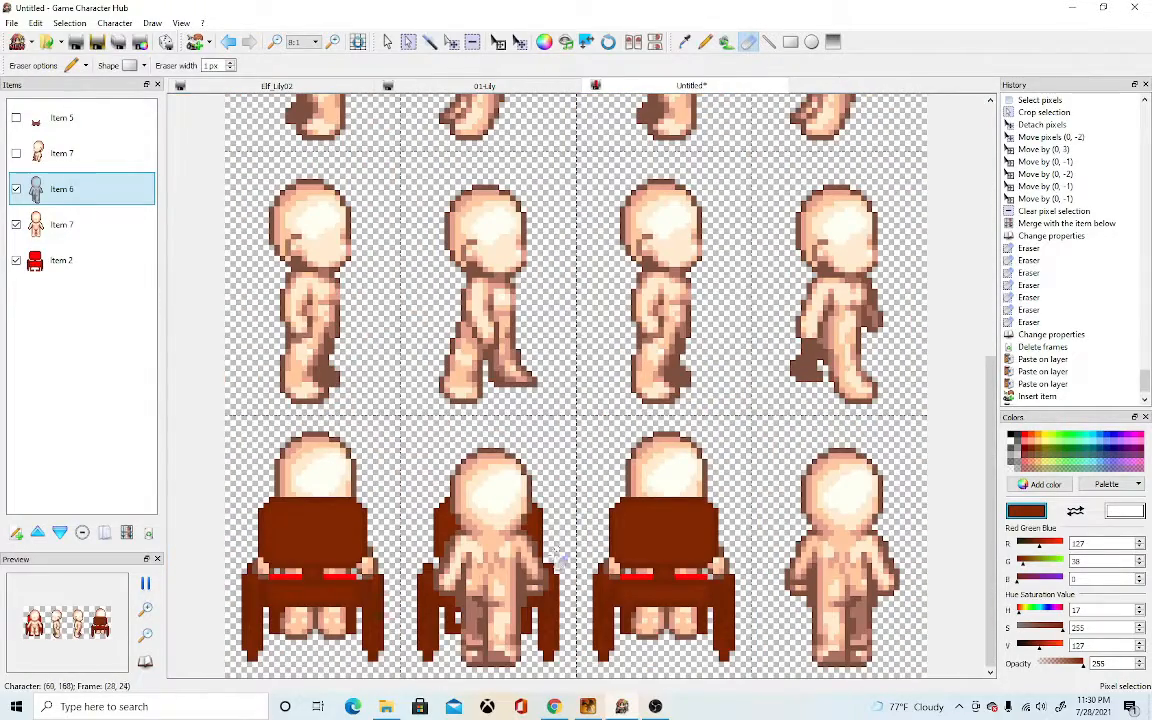
pyautogui.scroll(1, 563, 652)
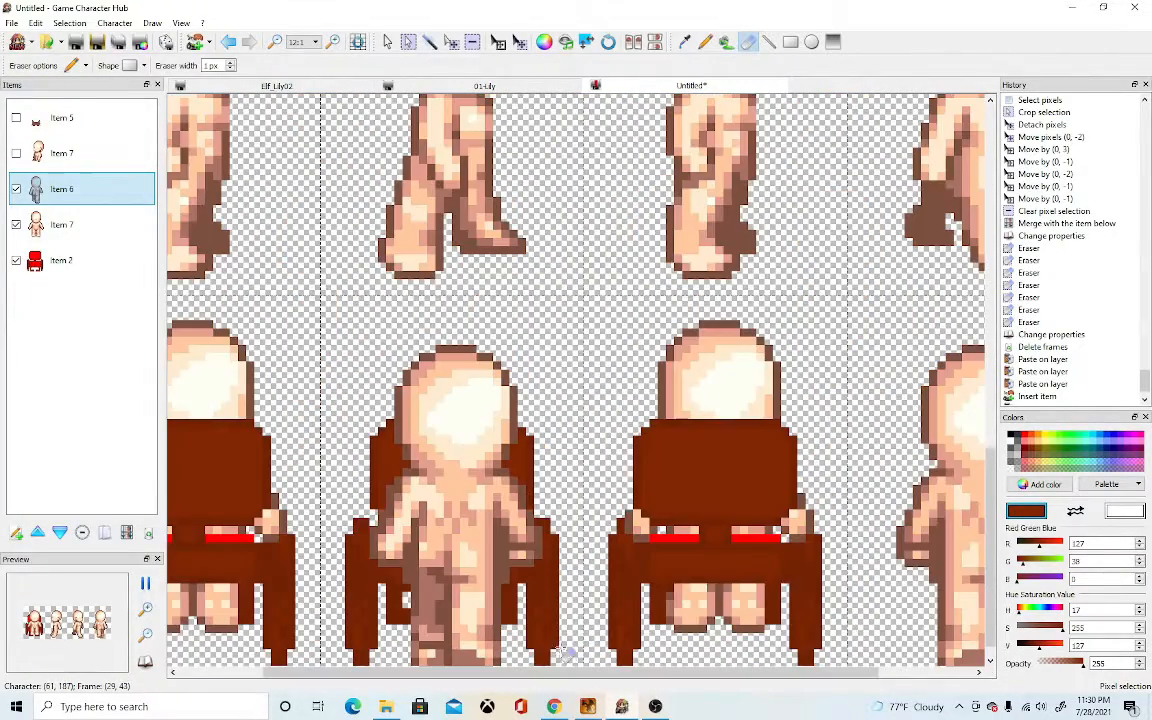
pyautogui.scroll(-1, 556, 611)
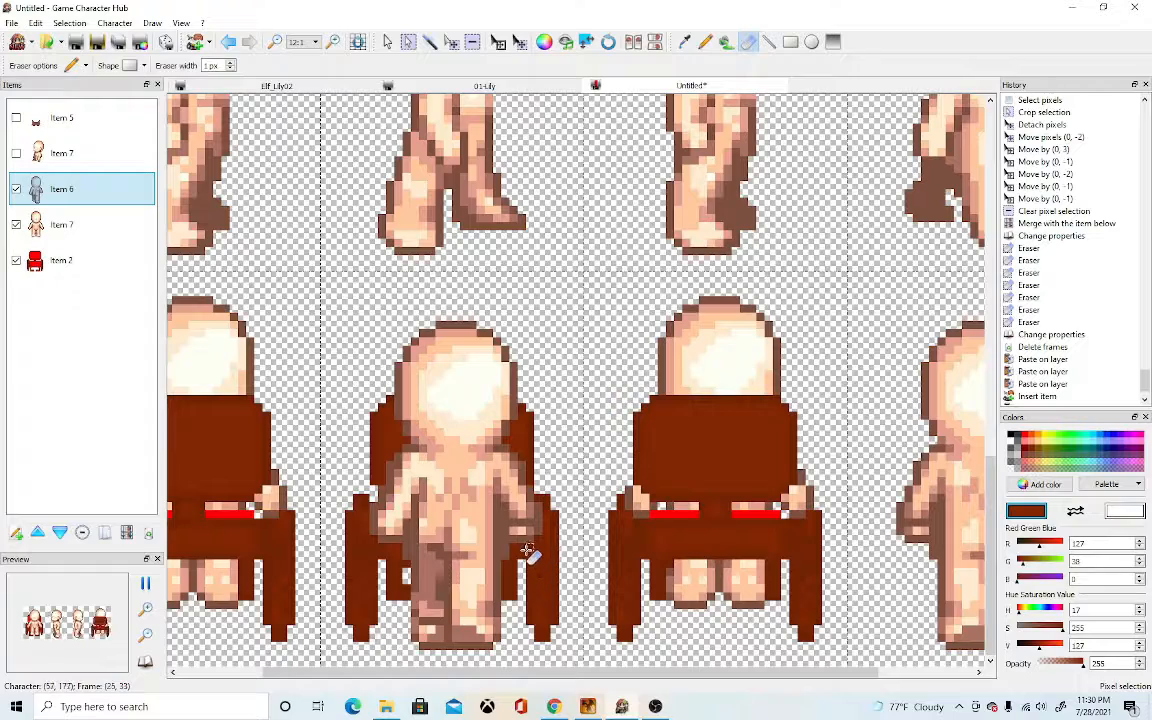
pyautogui.scroll(4, 525, 545)
pyautogui.scroll(4, 527, 545)
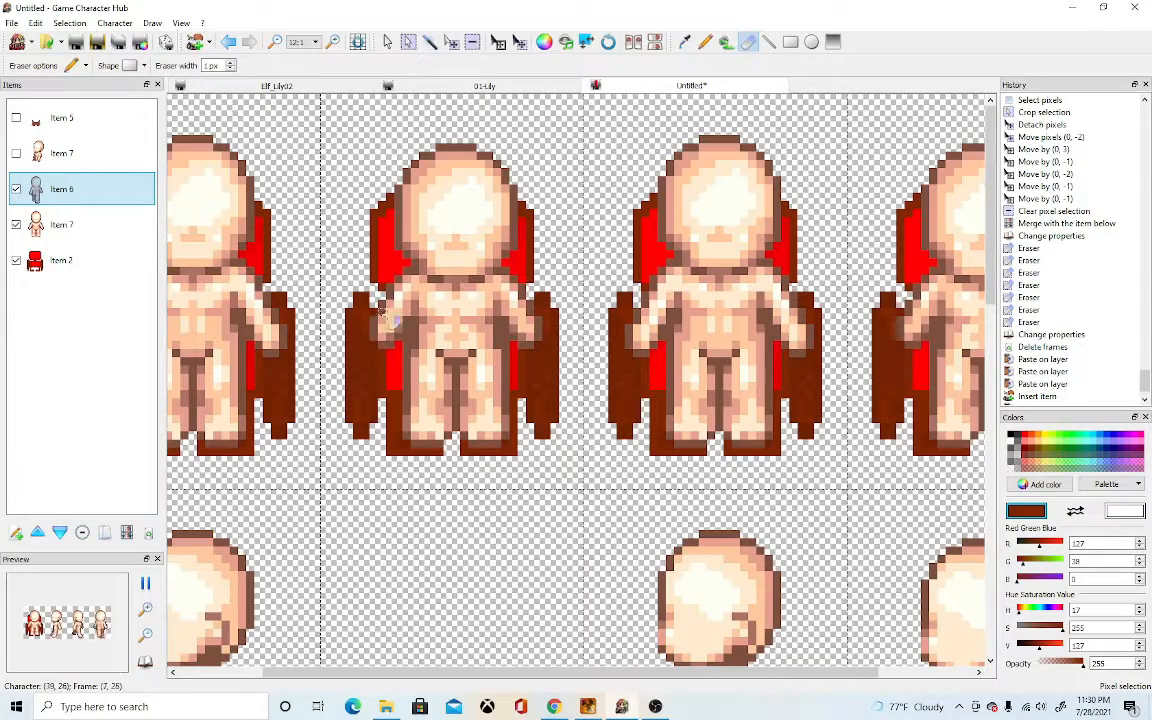
pyautogui.scroll(-5, 445, 498)
pyautogui.scroll(-3, 488, 545)
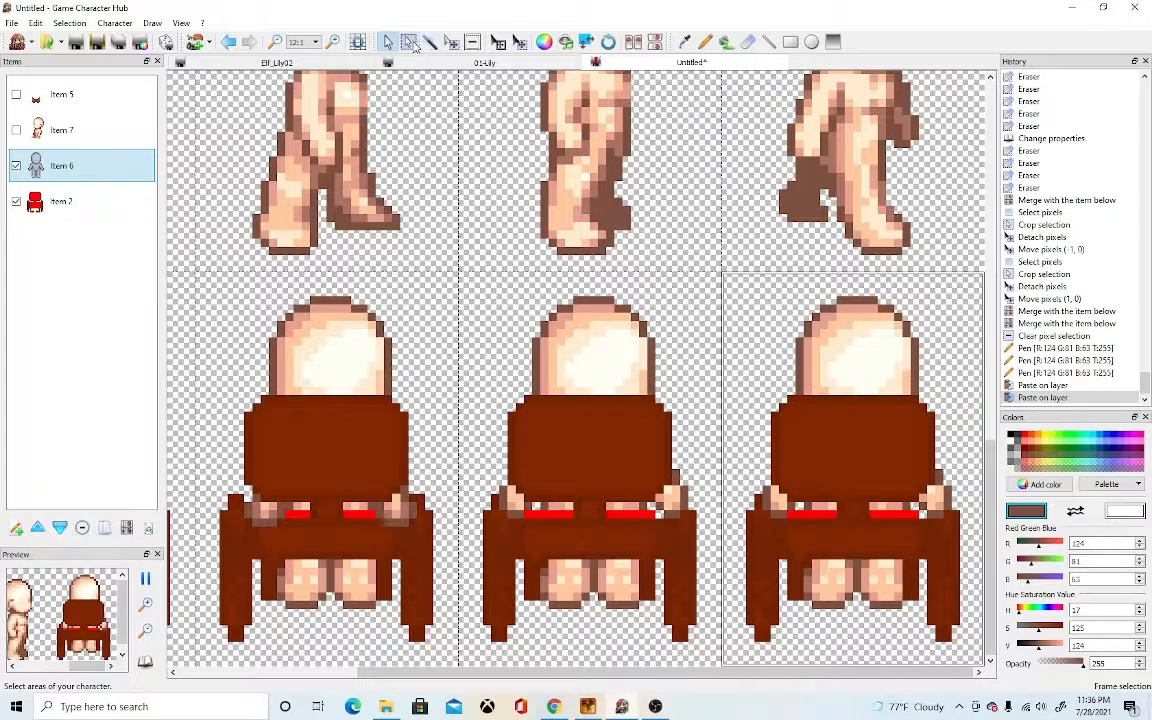
# - Choose the Pen and save the whole character as the GCH file "FF_Wheelchair base" in the FF_Graphics+Resources folder
pyautogui.scroll(1, 831, 579)
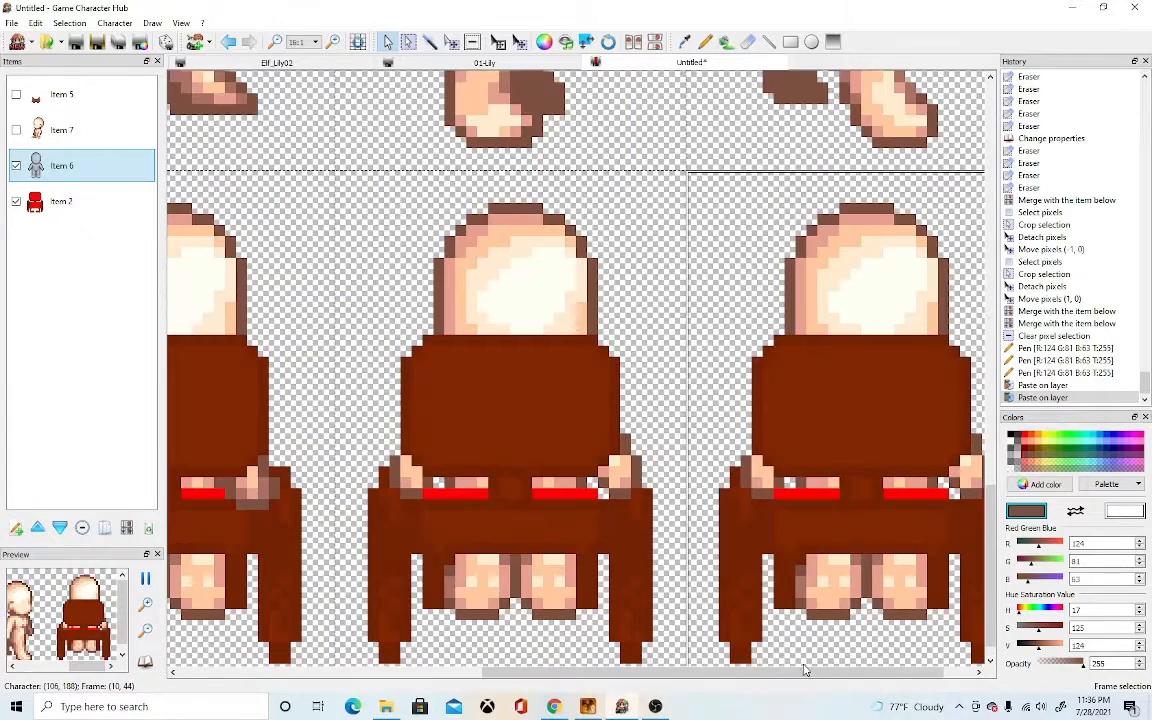
pyautogui.moveTo(804, 673); pyautogui.dragTo(830, 680)
pyautogui.click(705, 41)
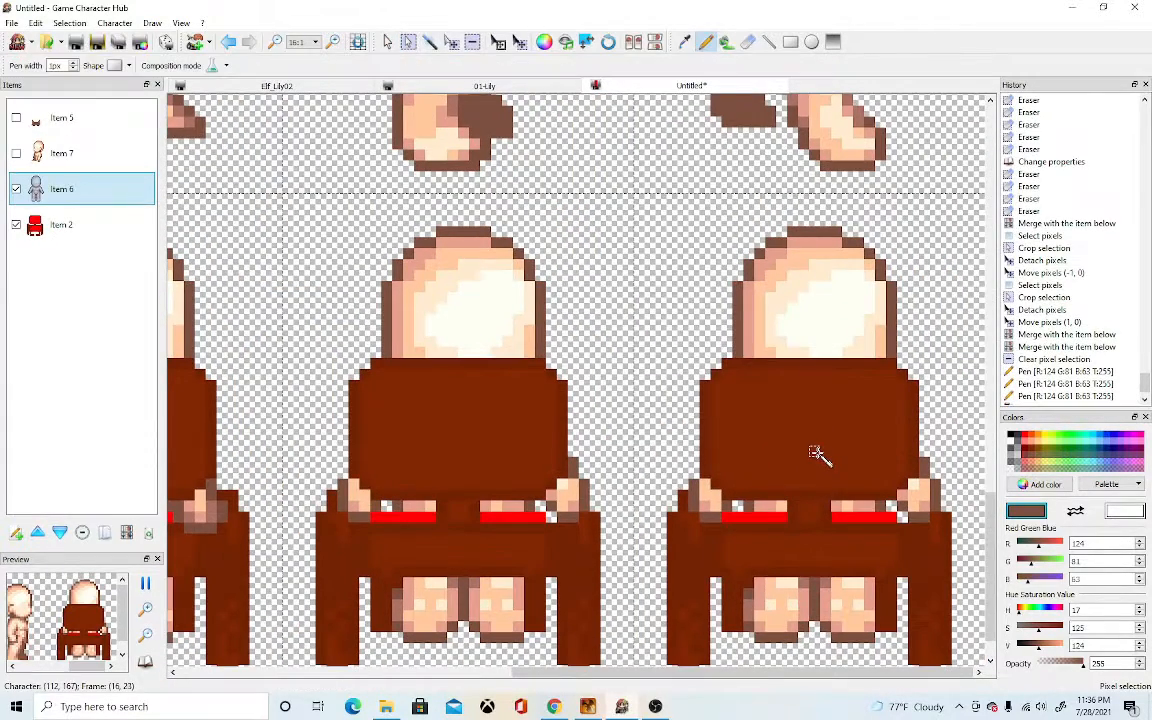
pyautogui.click(12, 23)
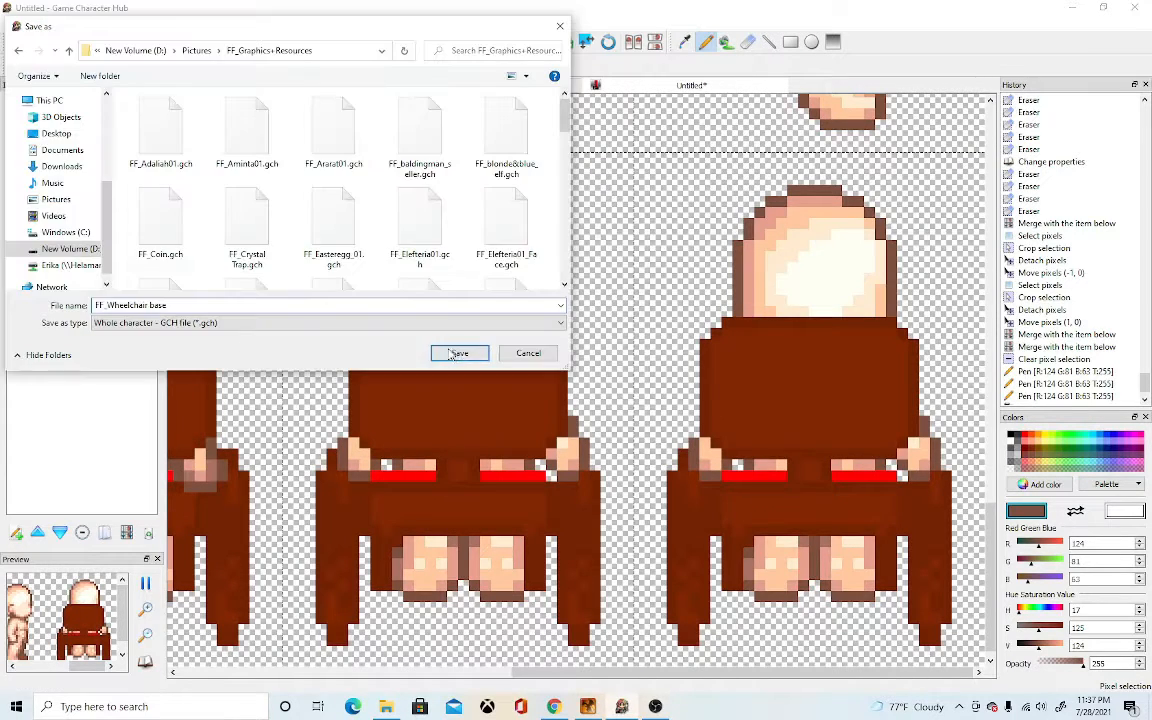
pyautogui.click(458, 354)
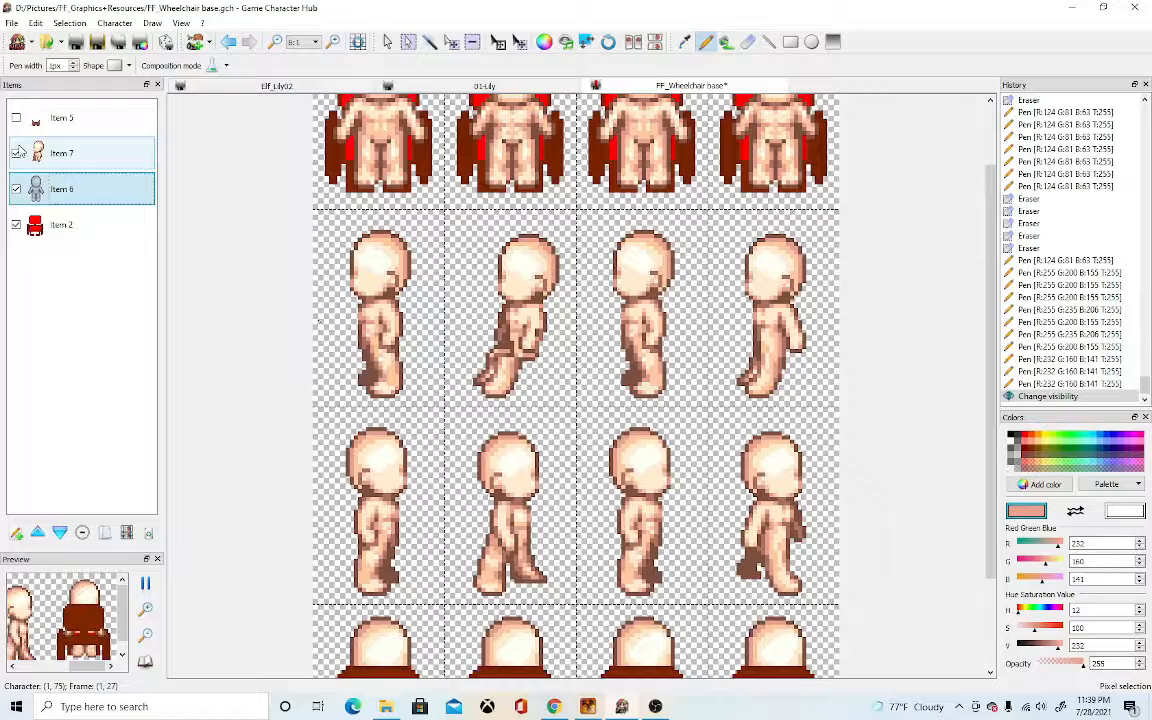
# - Show the Item 5 layer and erase a strip about 2 px high across the lower leg of the second left-facing body
pyautogui.click(16, 118)
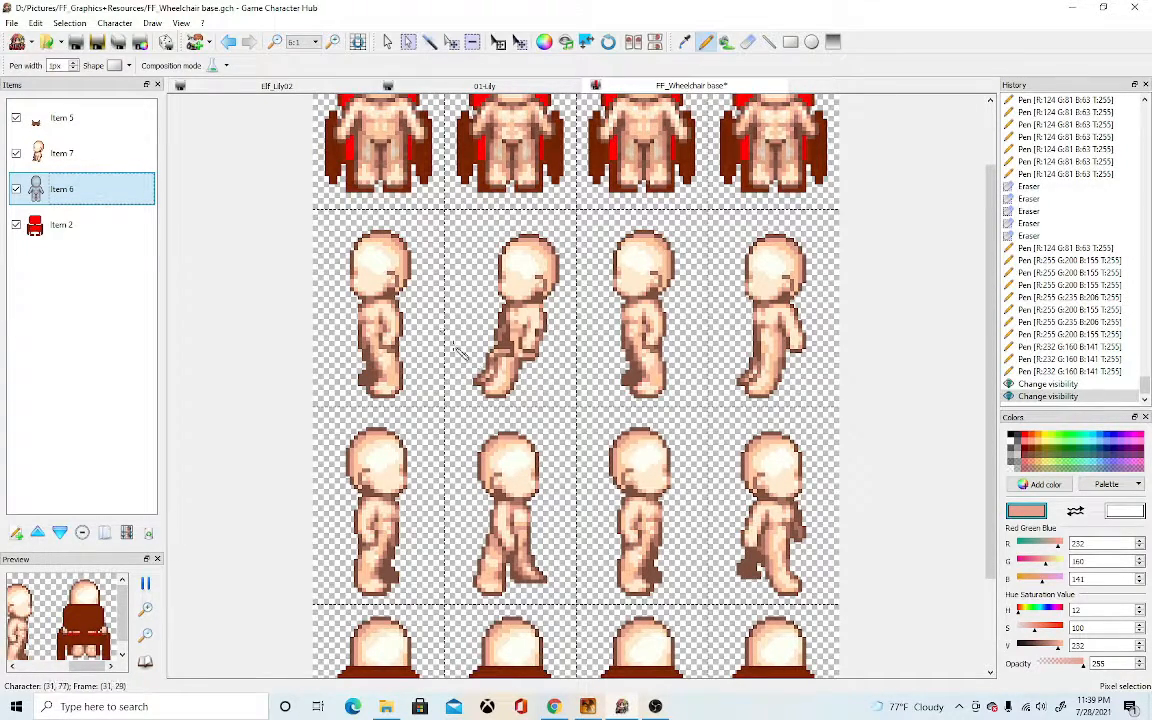
pyautogui.scroll(1, 562, 402)
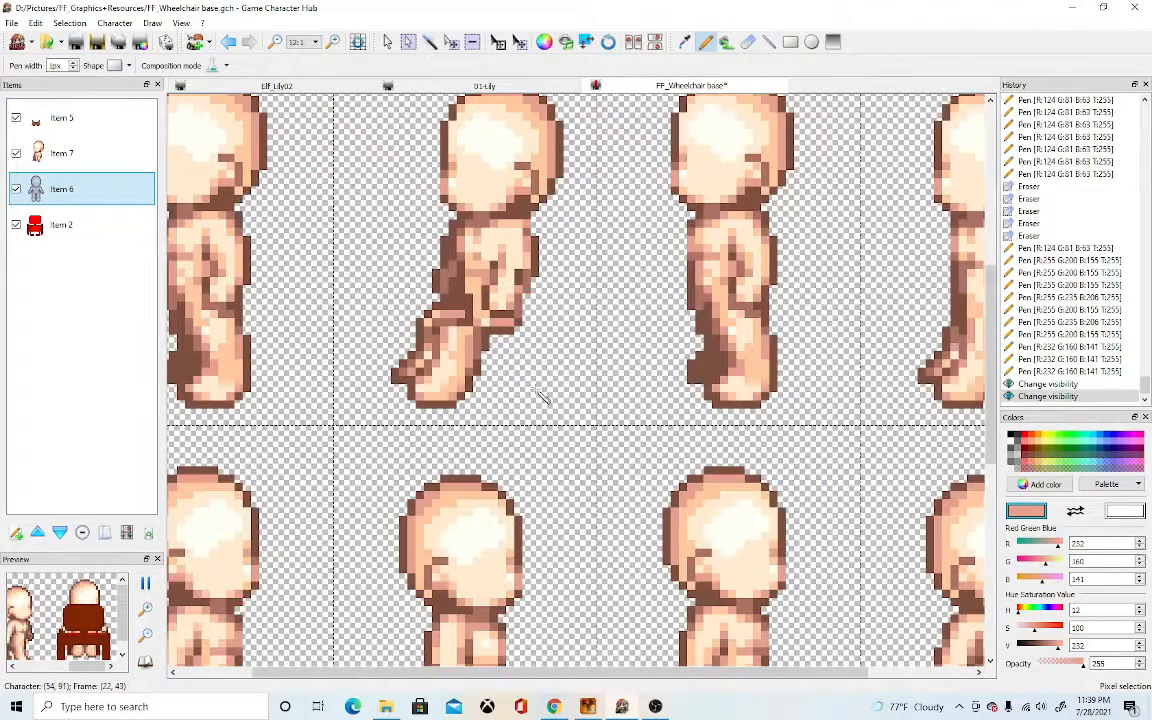
pyautogui.scroll(1, 540, 397)
pyautogui.scroll(2, 537, 421)
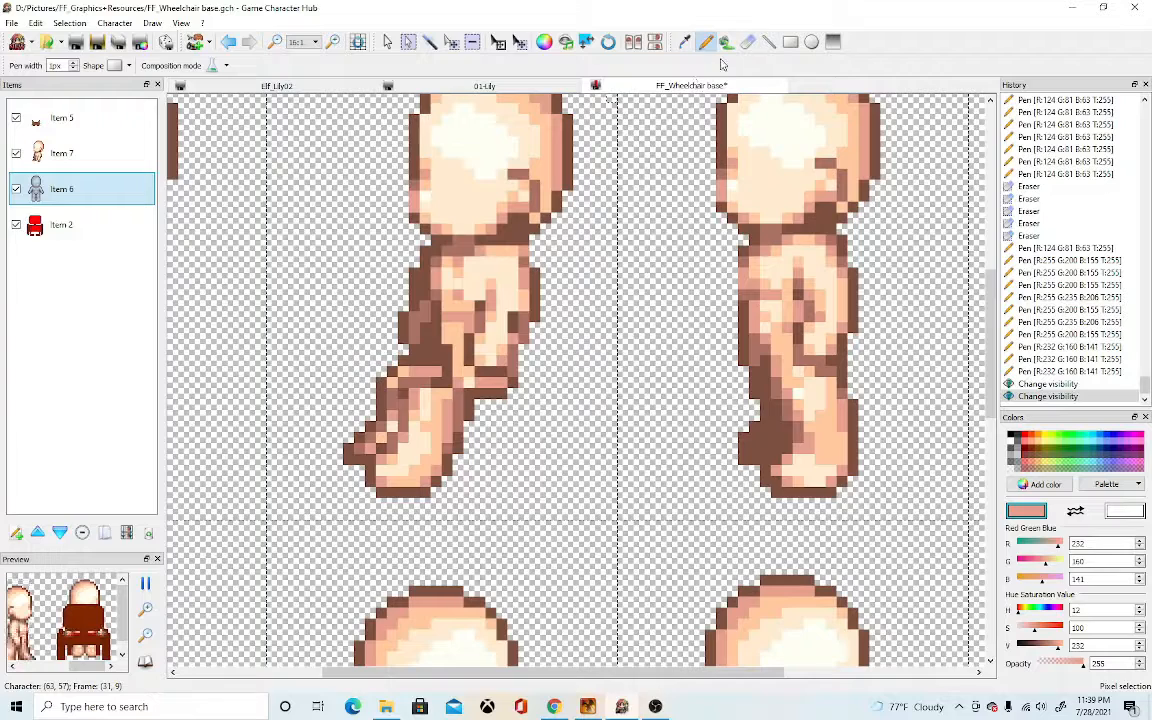
pyautogui.click(408, 42)
pyautogui.moveTo(368, 368); pyautogui.dragTo(475, 424)
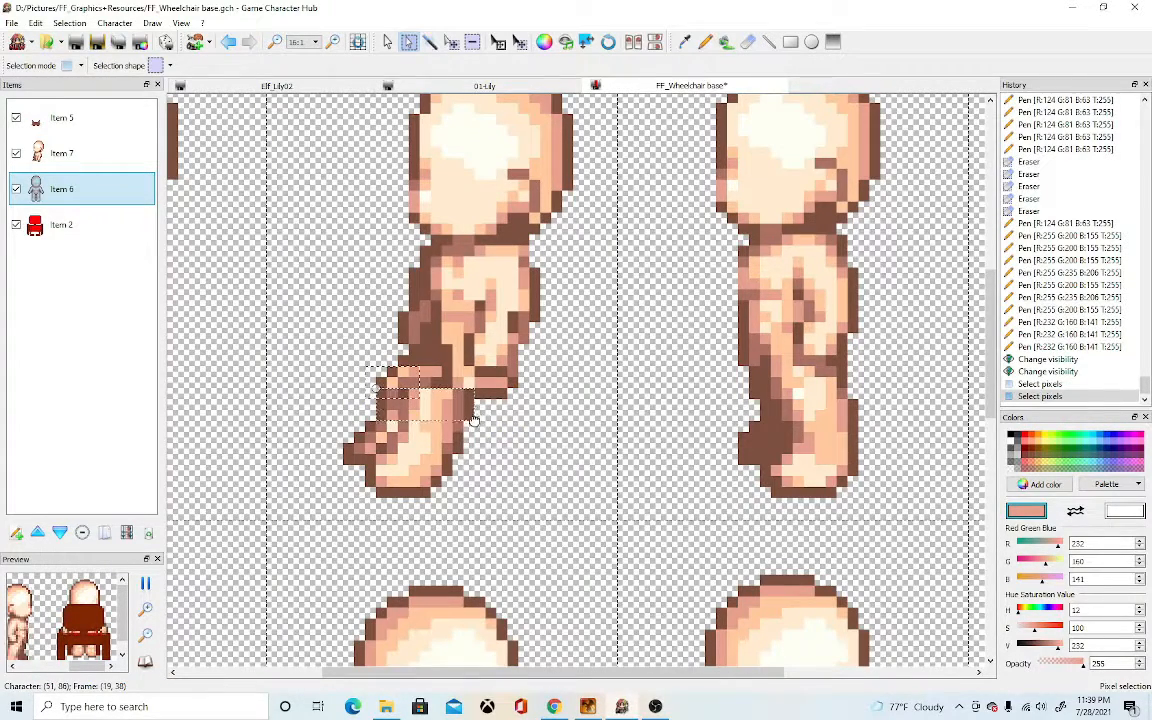
pyautogui.press('Delete')
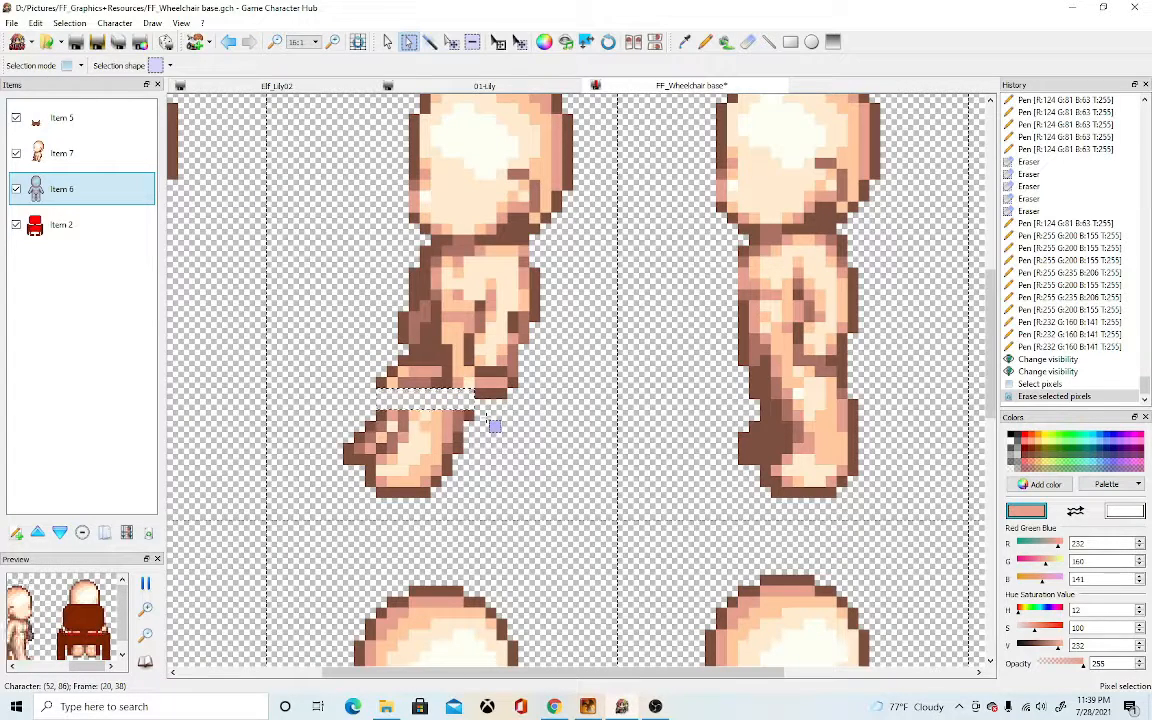
# - Detach the lower leg and foot beneath the erased strip and move them up 2 px to close the gap
pyautogui.moveTo(378, 411); pyautogui.dragTo(477, 493)
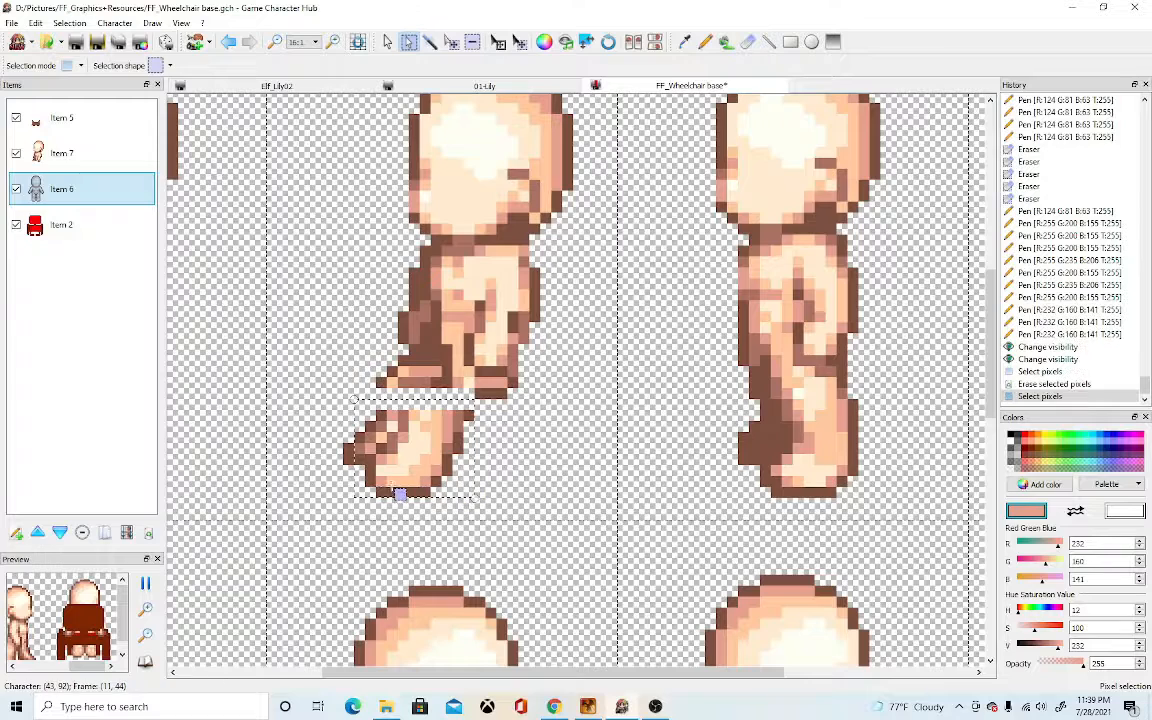
pyautogui.moveTo(357, 404); pyautogui.dragTo(343, 399)
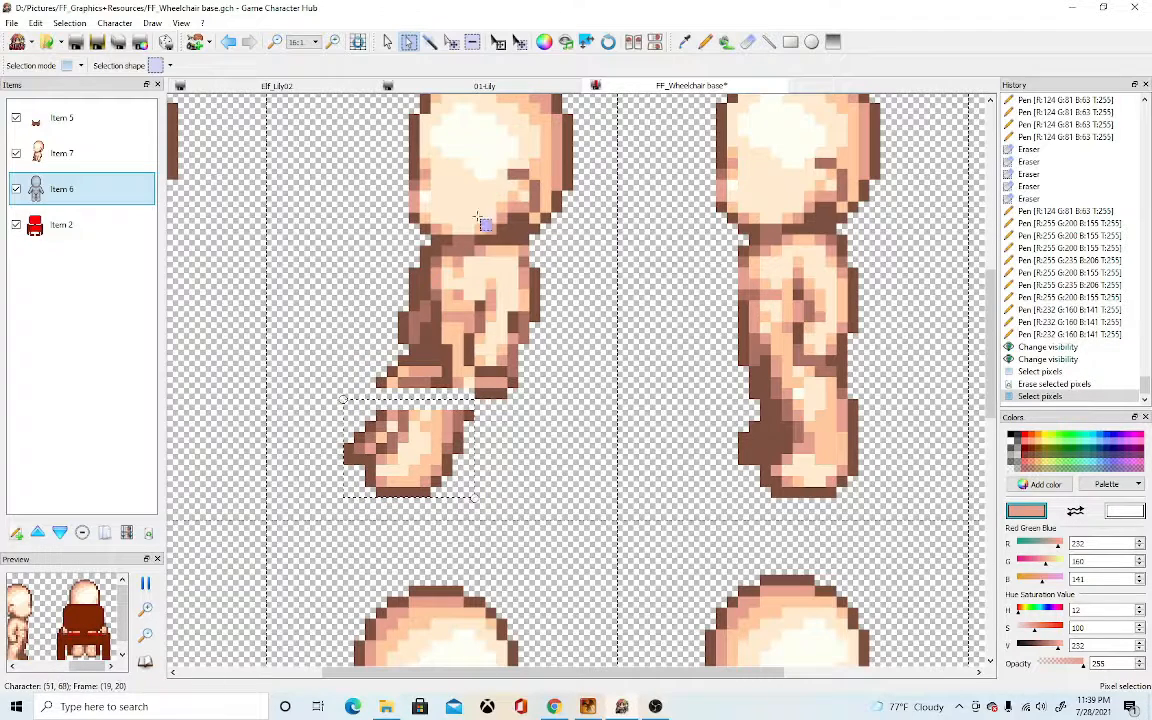
pyautogui.click(519, 41)
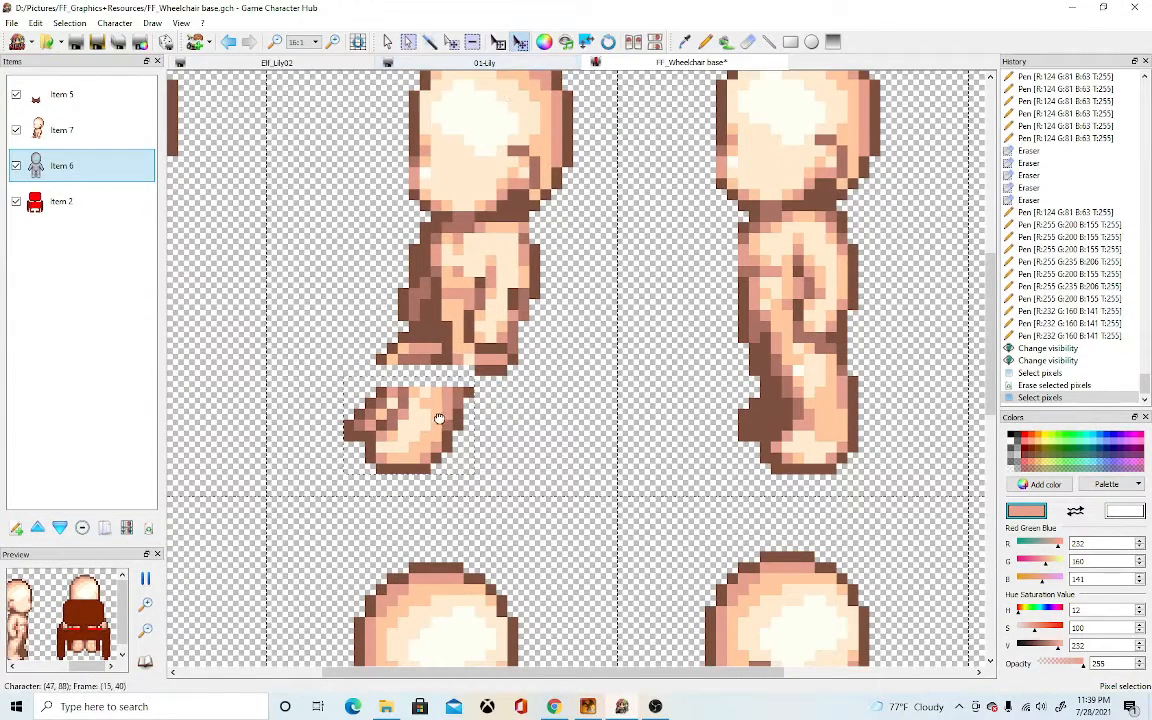
pyautogui.moveTo(436, 419); pyautogui.dragTo(436, 397)
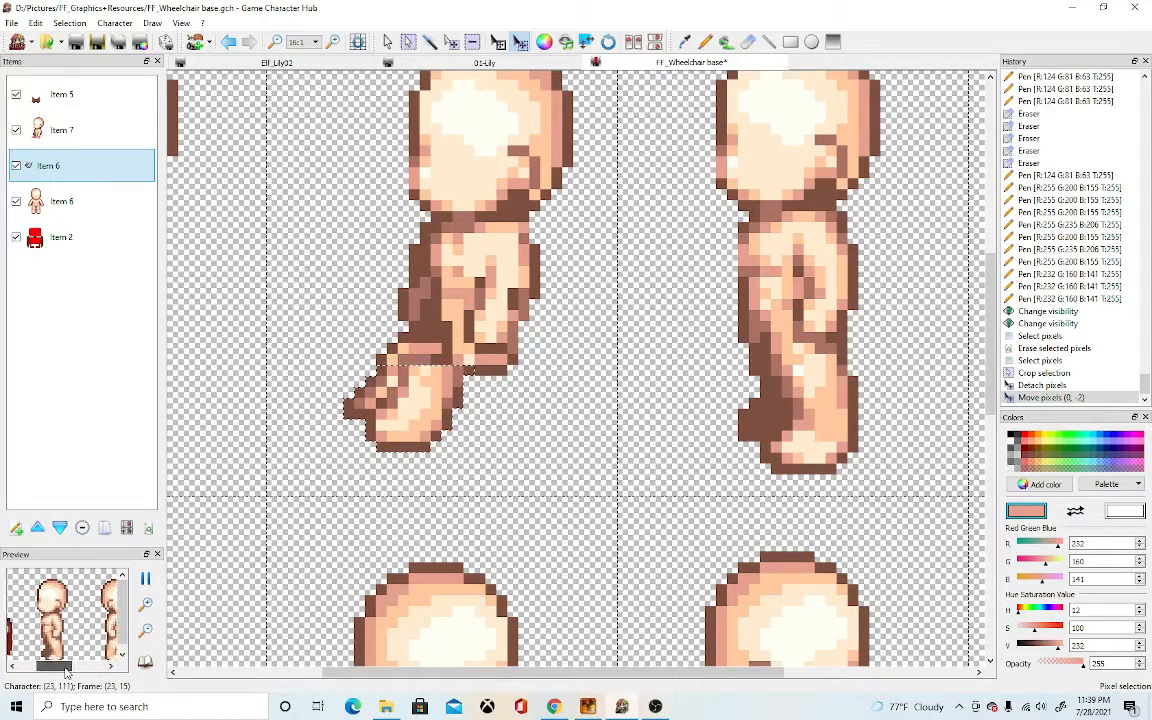
pyautogui.click(147, 631)
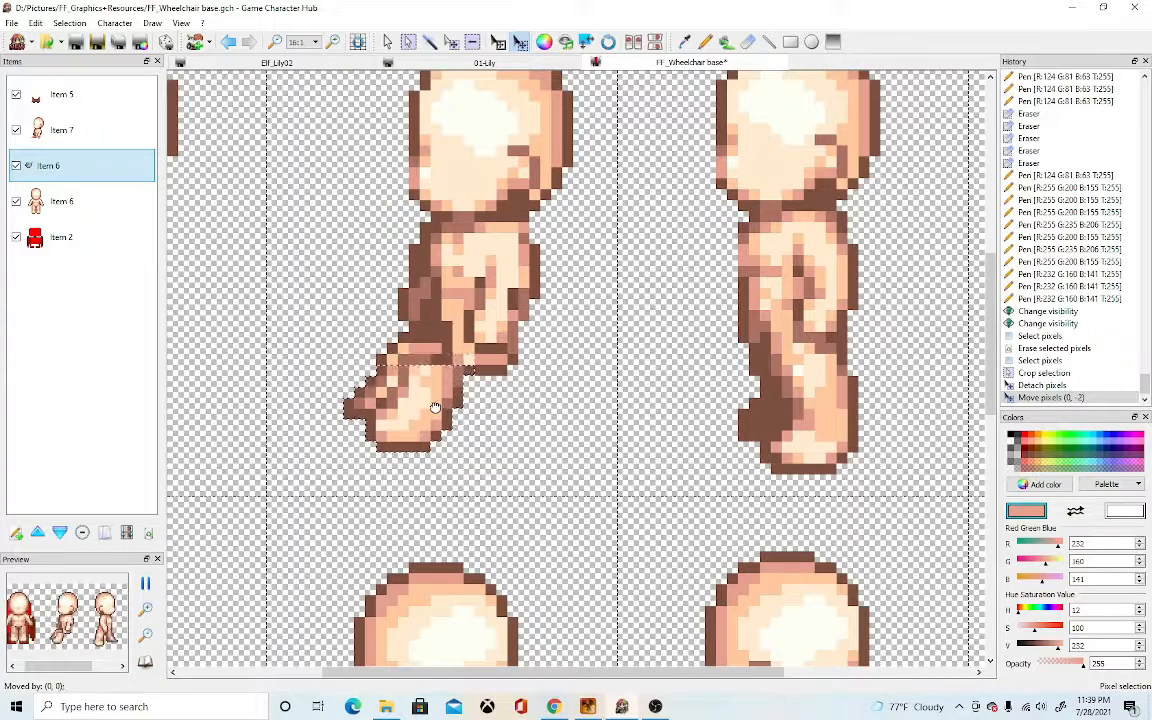
pyautogui.click(387, 41)
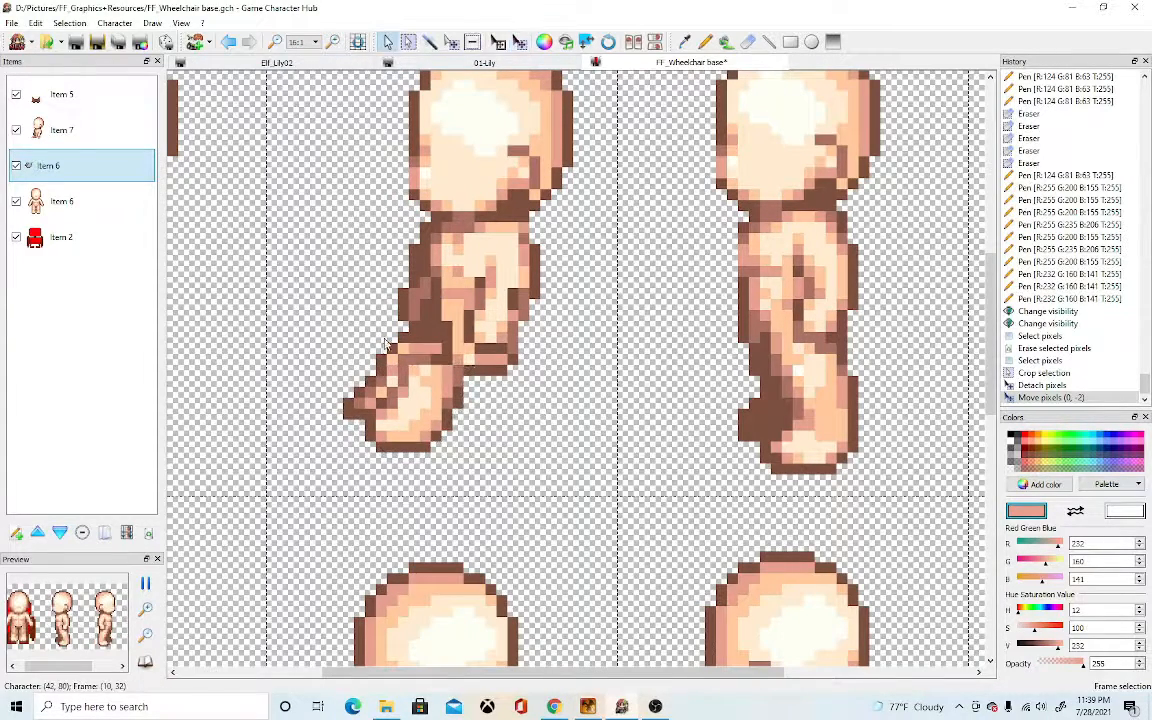
pyautogui.click(408, 41)
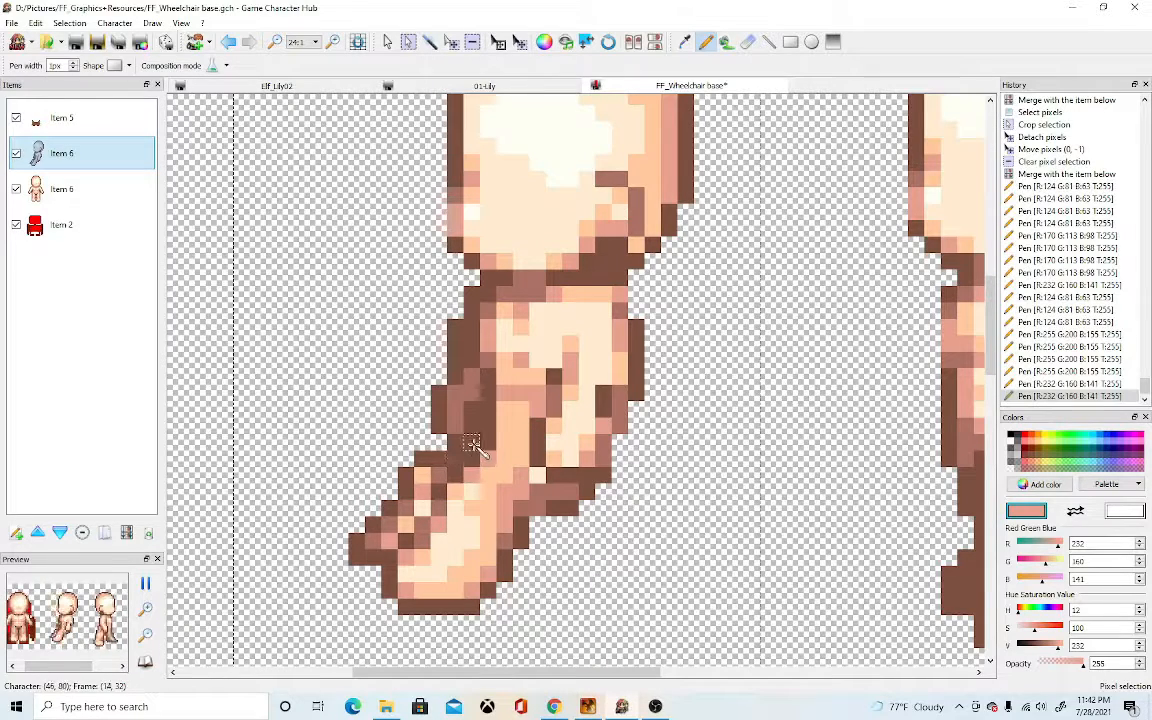
# - Recolour pixels in the dark upper-leg shading of the second left-facing body with the skin tone 232, 160, 141
pyautogui.click(473, 443)
pyautogui.click(488, 428)
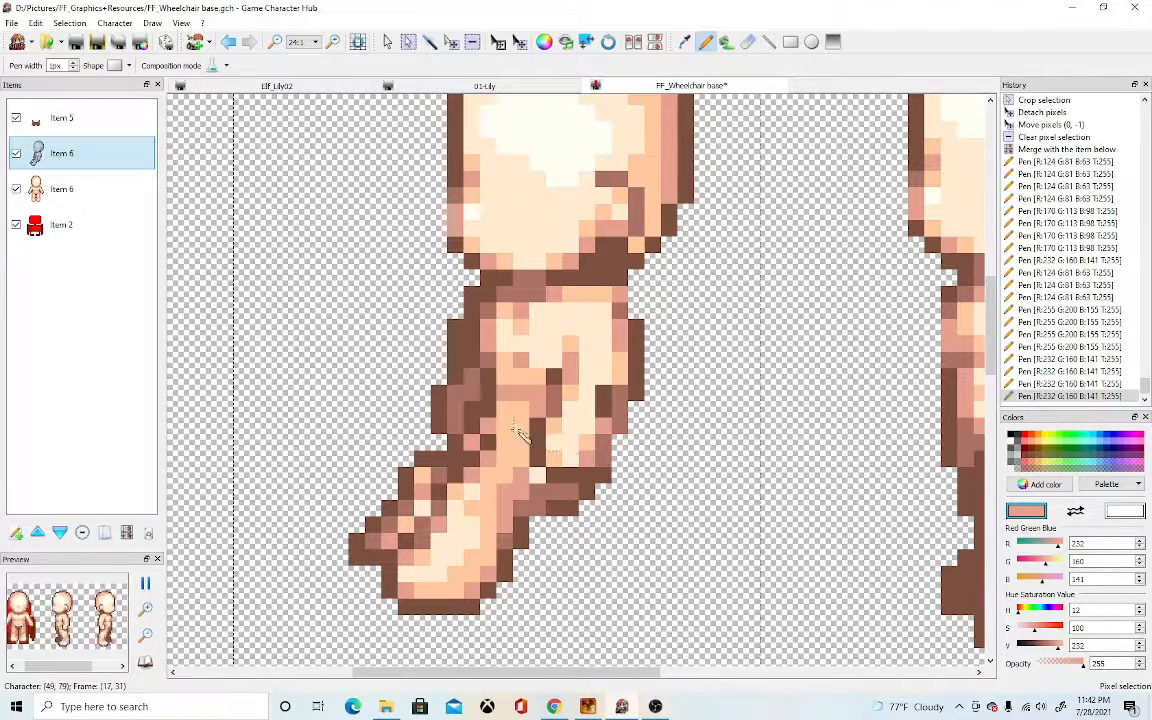
pyautogui.scroll(-2, 586, 543)
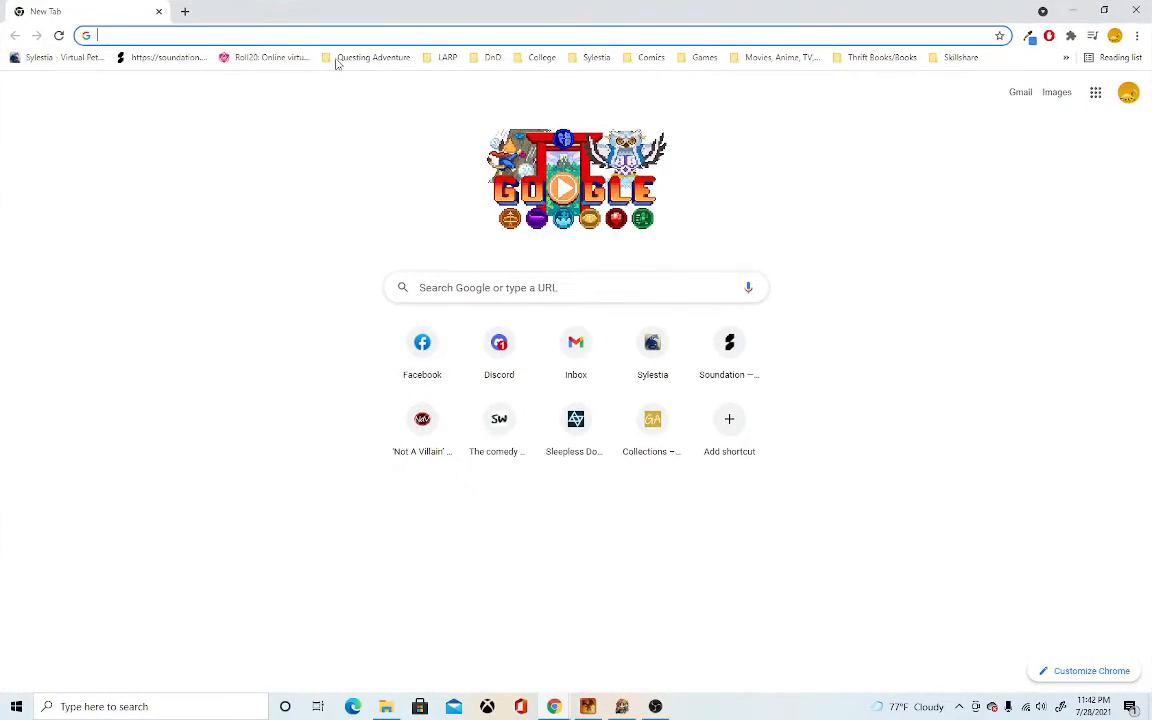
# - Switch to Chrome and search Google for "rpg maker xp sitting down"
pyautogui.click(311, 39)
pyautogui.write('rpg ma')
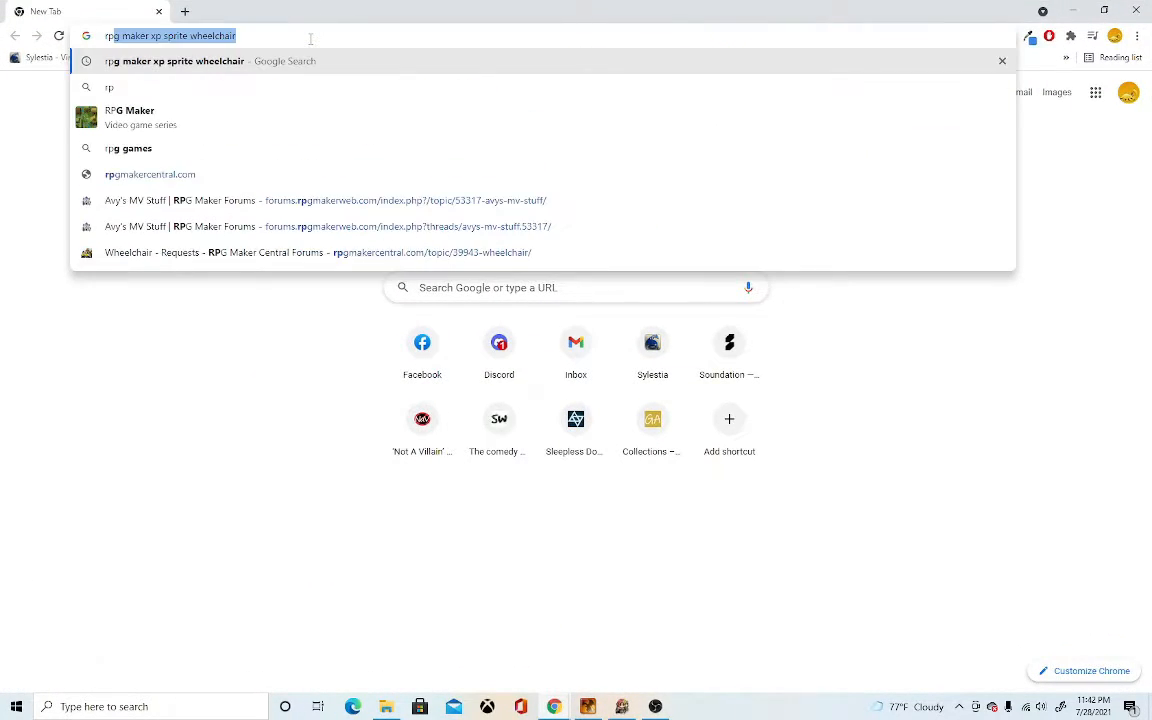
pyautogui.write('ker')
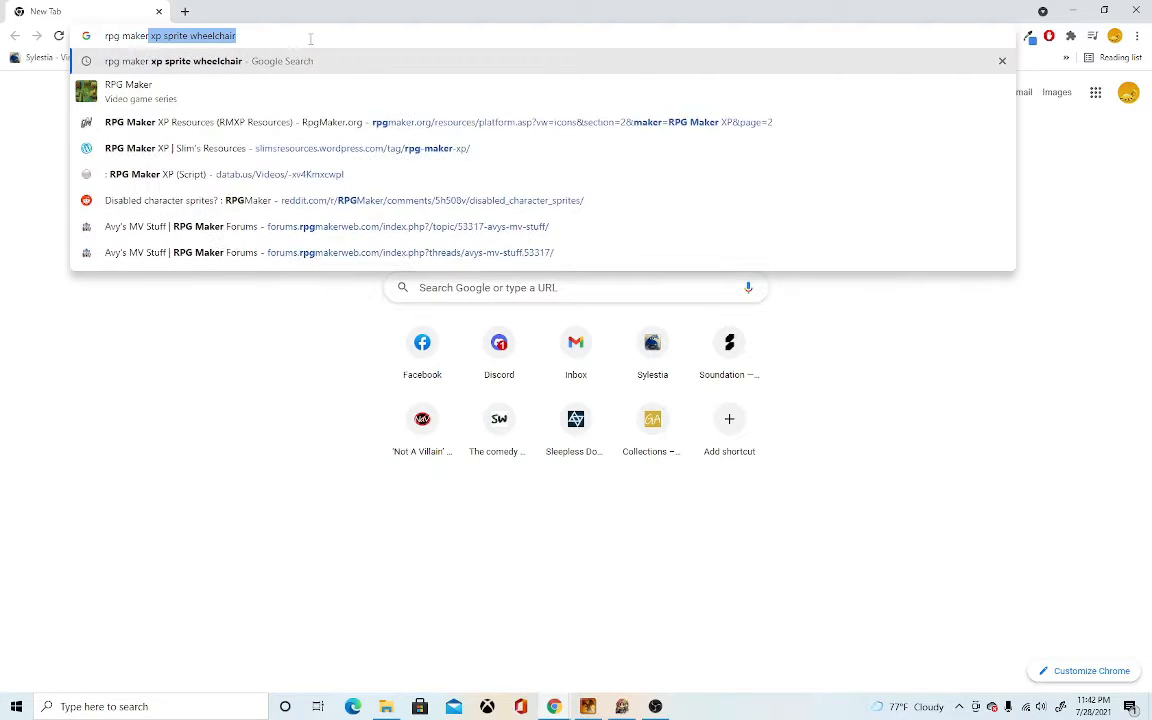
pyautogui.write(' xp siting')
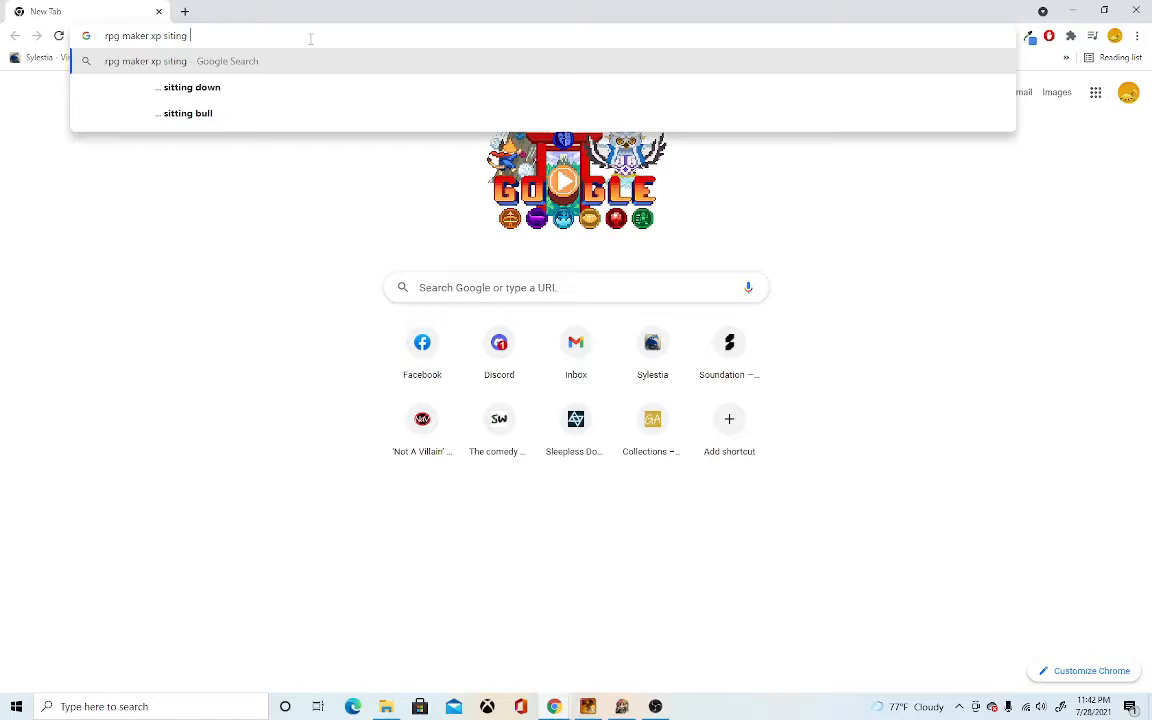
pyautogui.press('Down')
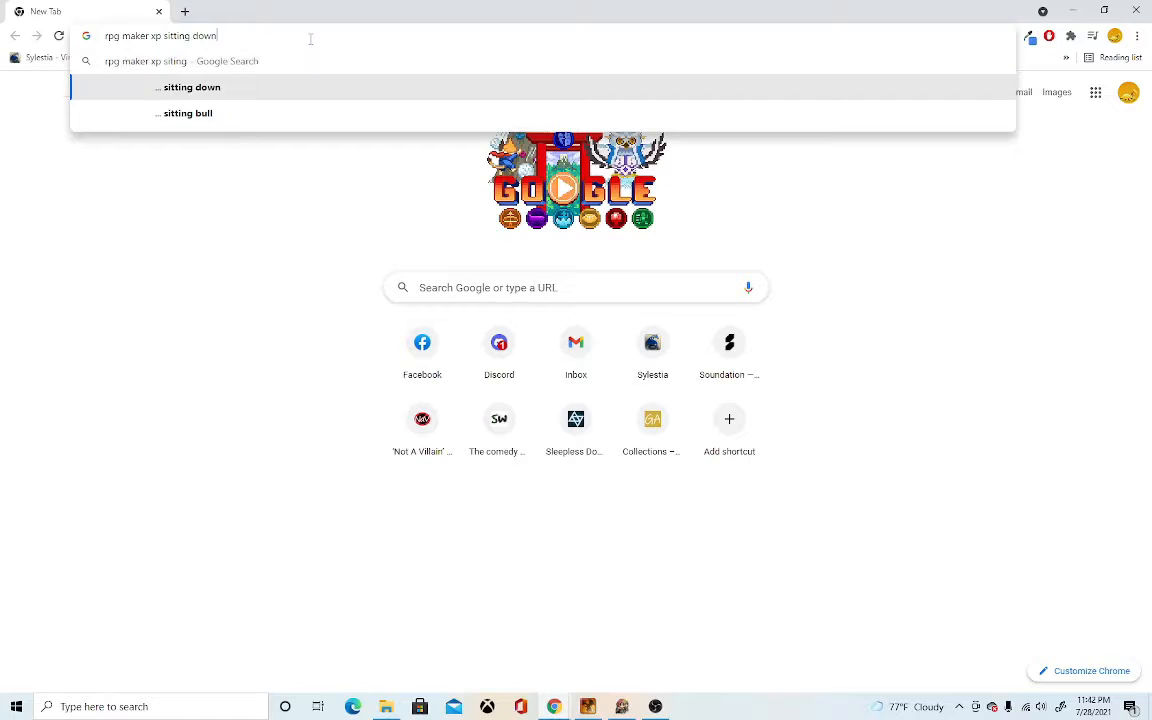
pyautogui.press('Return')
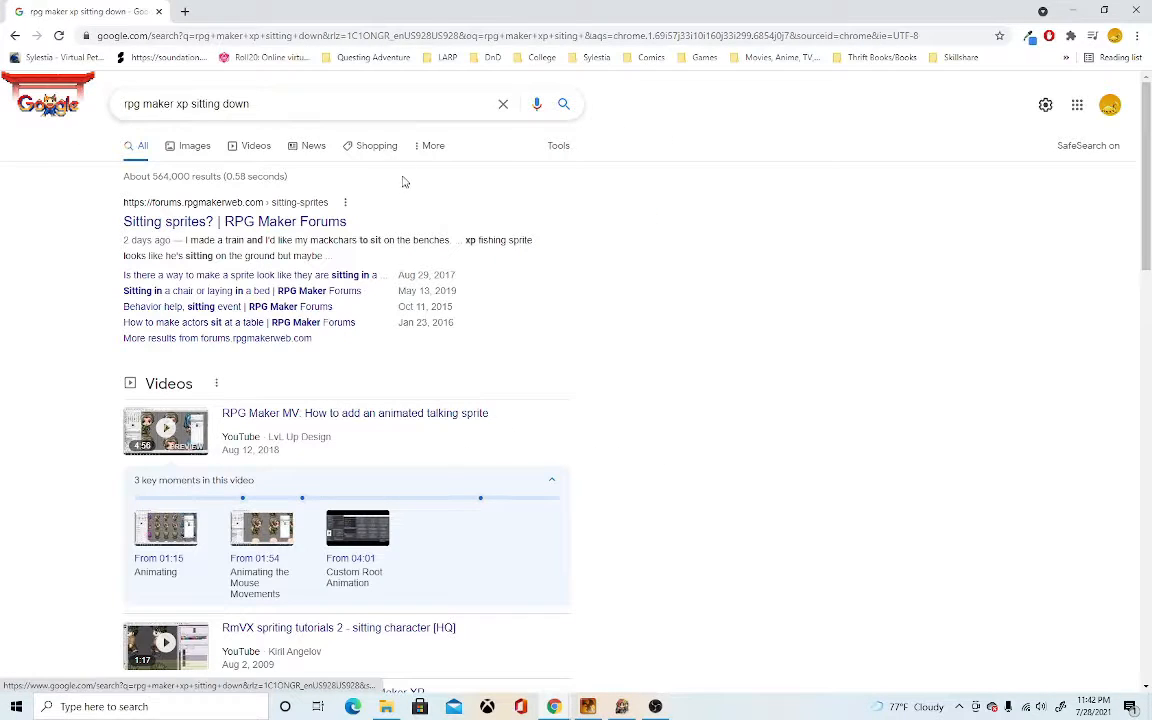
# - Open the "Sitting sprites?" forum result in a separate tab and look through the remaining search results
pyautogui.rightClick(342, 223)
pyautogui.click(386, 234)
pyautogui.scroll(-6, 565, 346)
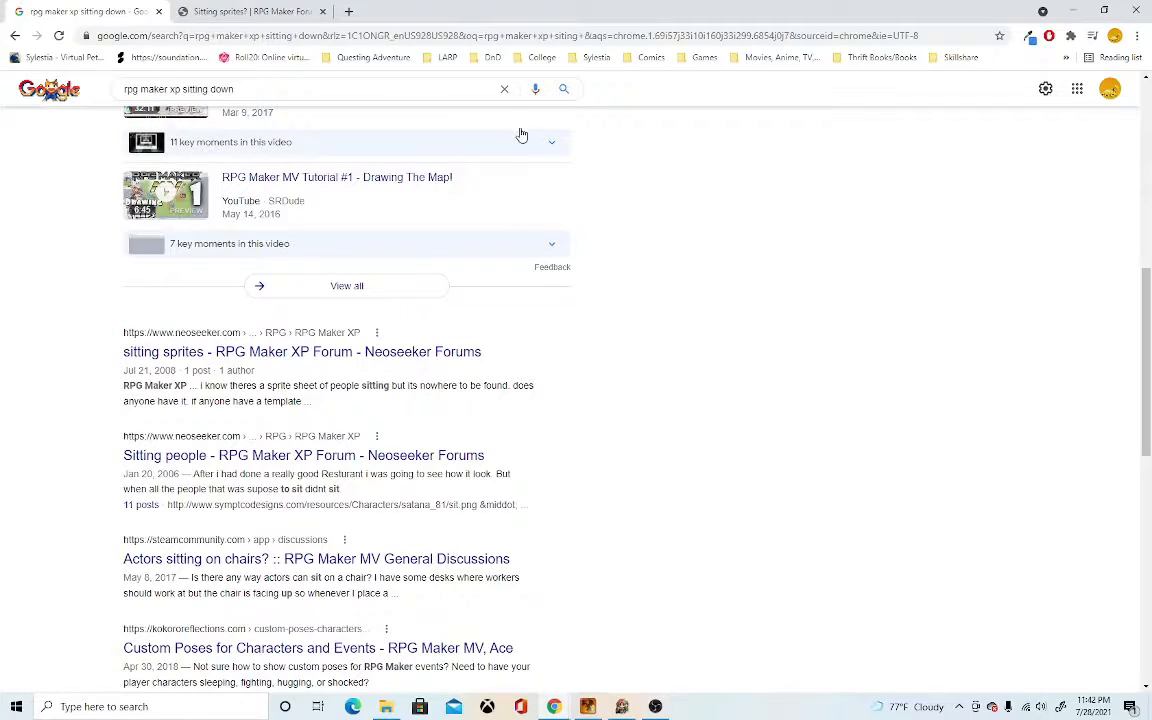
# - Open the bookmarked "Rpg maker - sit down" DeviantArt page from the RPG maker xp Resources bookmarks and close the forum tab
pyautogui.click(365, 57)
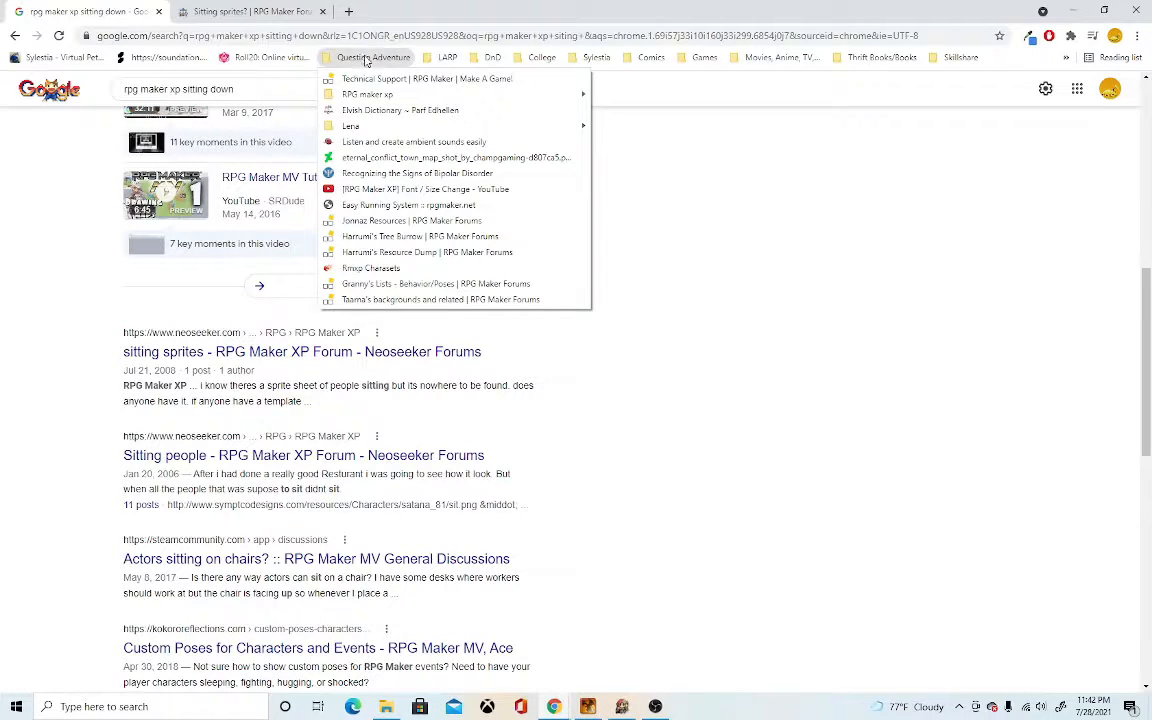
pyautogui.moveTo(405, 92)
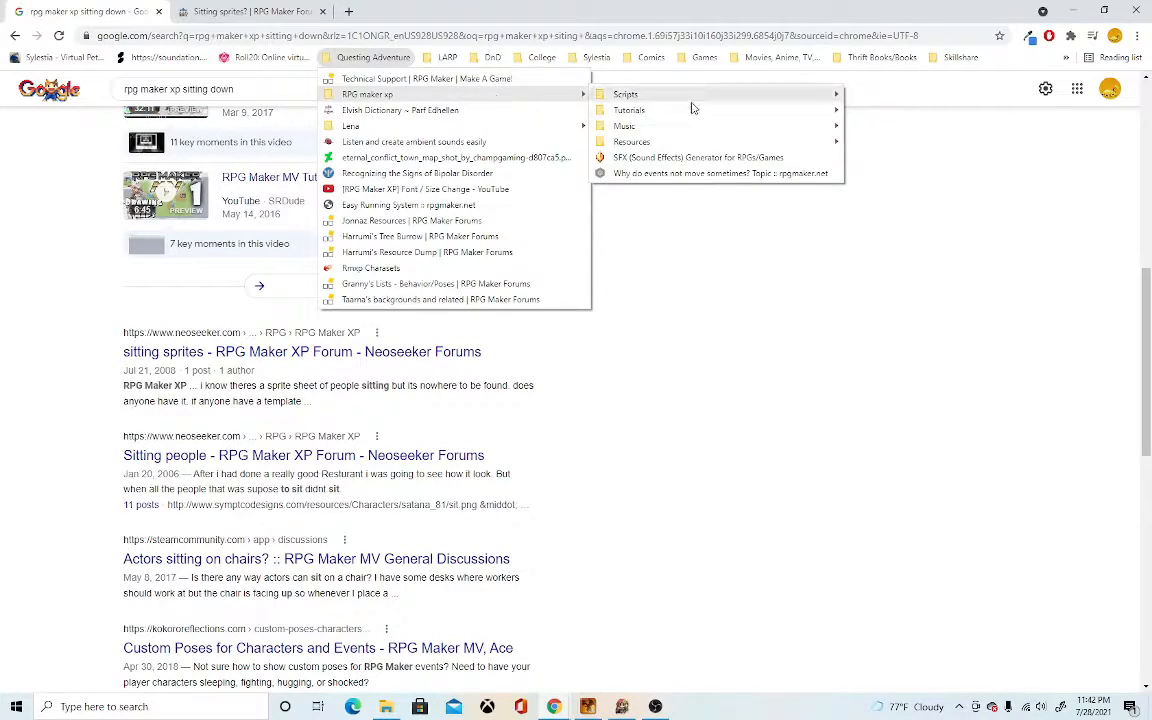
pyautogui.moveTo(722, 144)
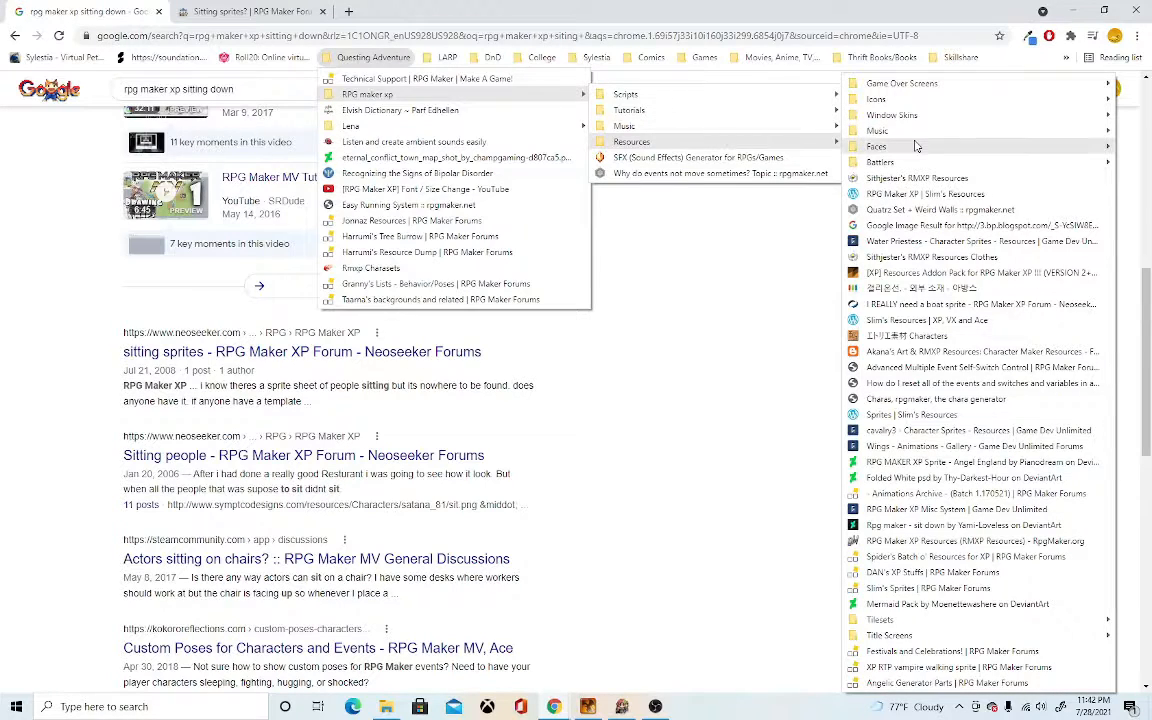
pyautogui.moveTo(919, 145)
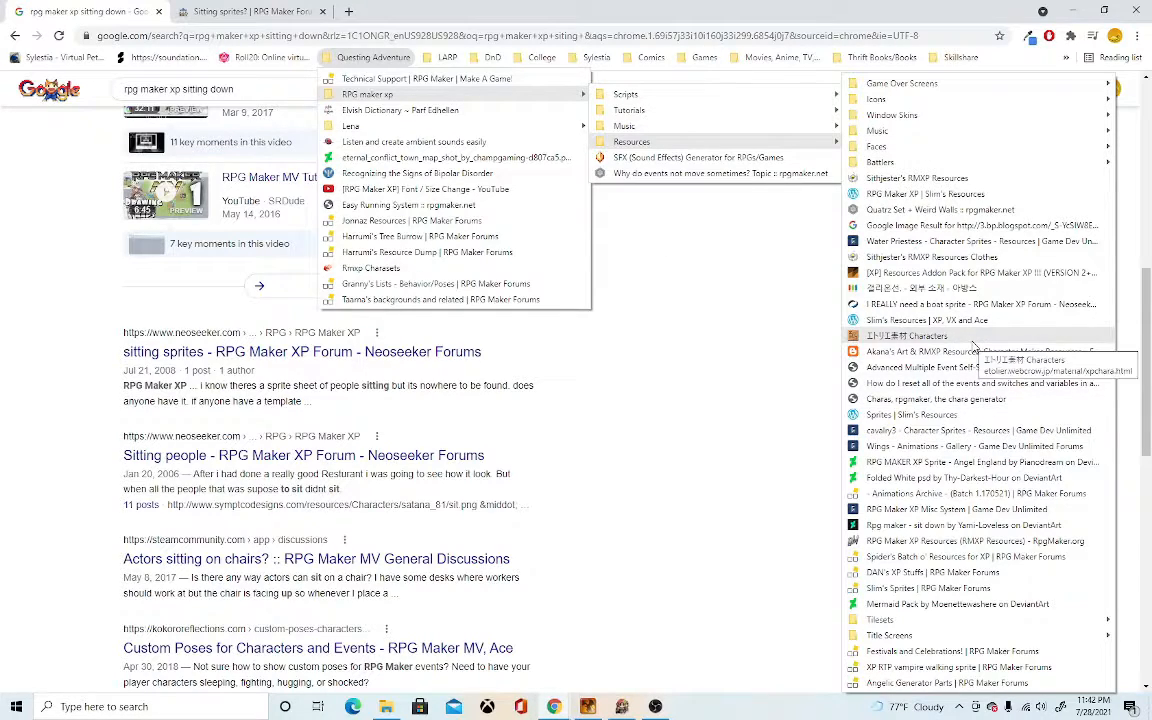
pyautogui.click(983, 529)
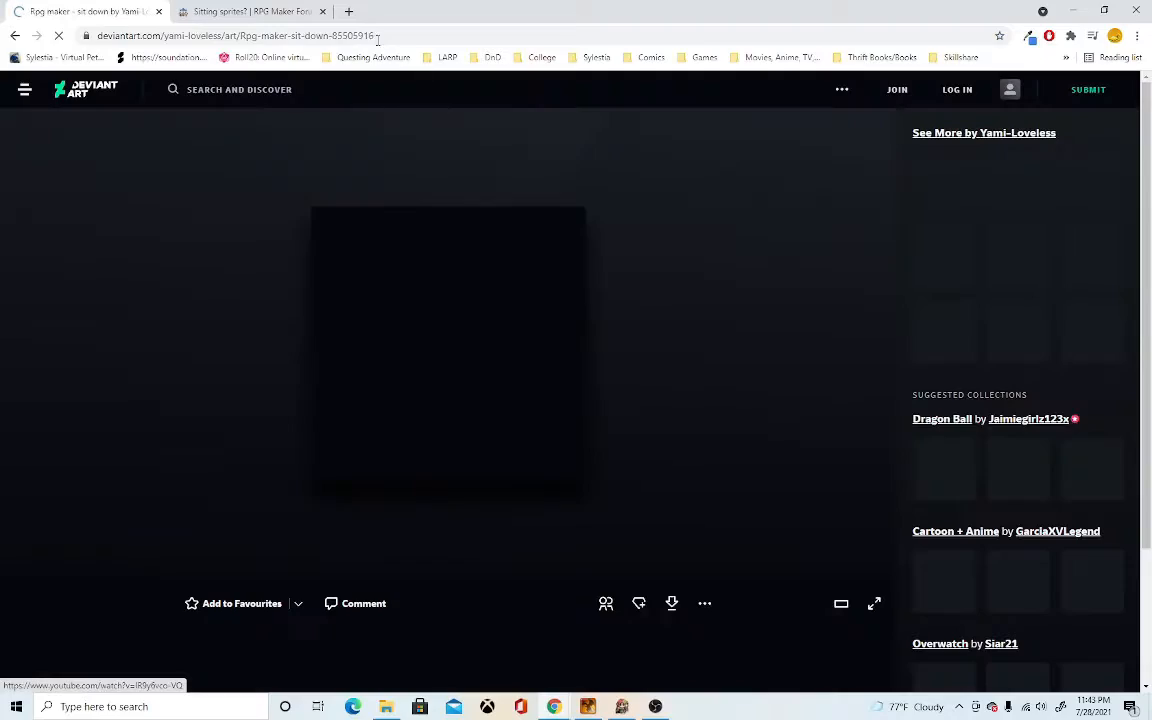
pyautogui.click(322, 12)
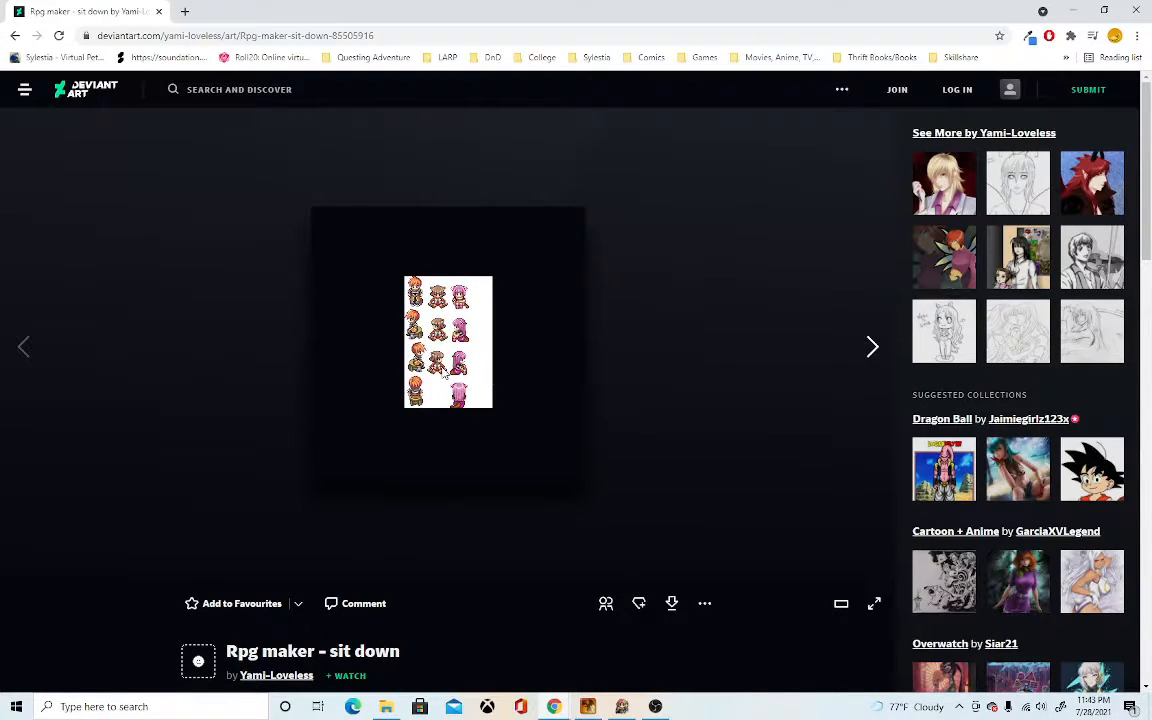
# - Open the sit-down sprite sheet image in its own tab and enlarge it to examine the seated side poses
pyautogui.scroll(-3, 442, 391)
pyautogui.scroll(3, 452, 420)
pyautogui.moveTo(431, 347); pyautogui.dragTo(350, 7)
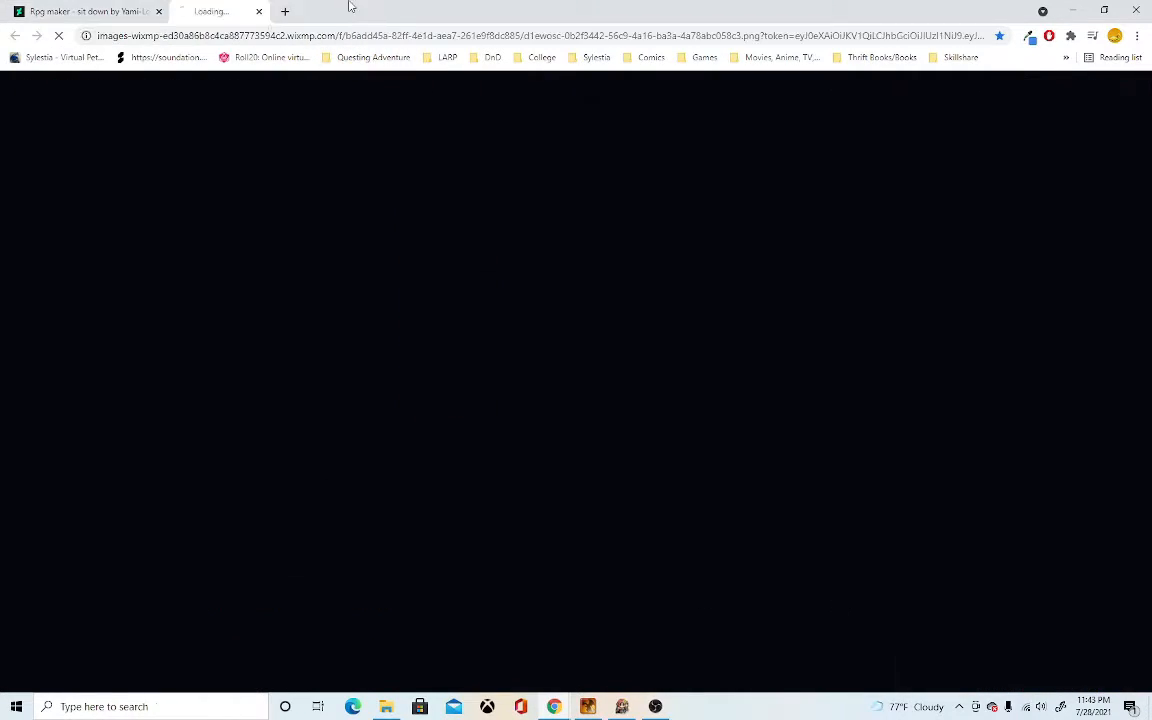
pyautogui.scroll(9, 515, 365)
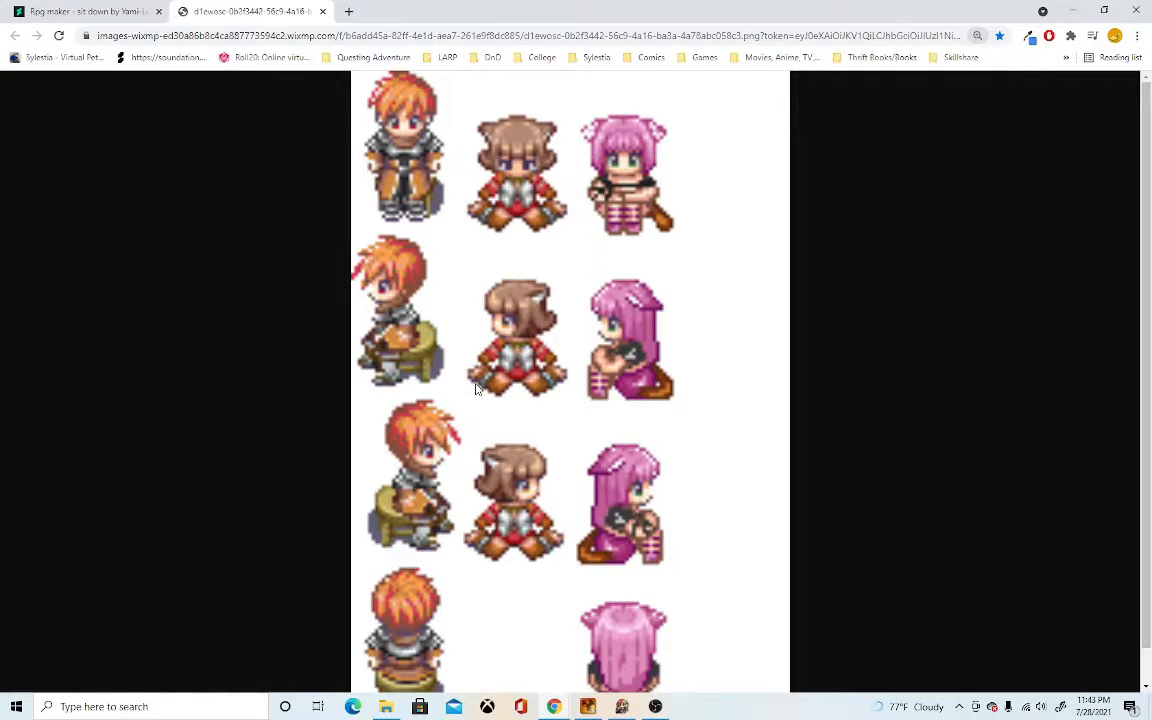
pyautogui.scroll(-1, 550, 455)
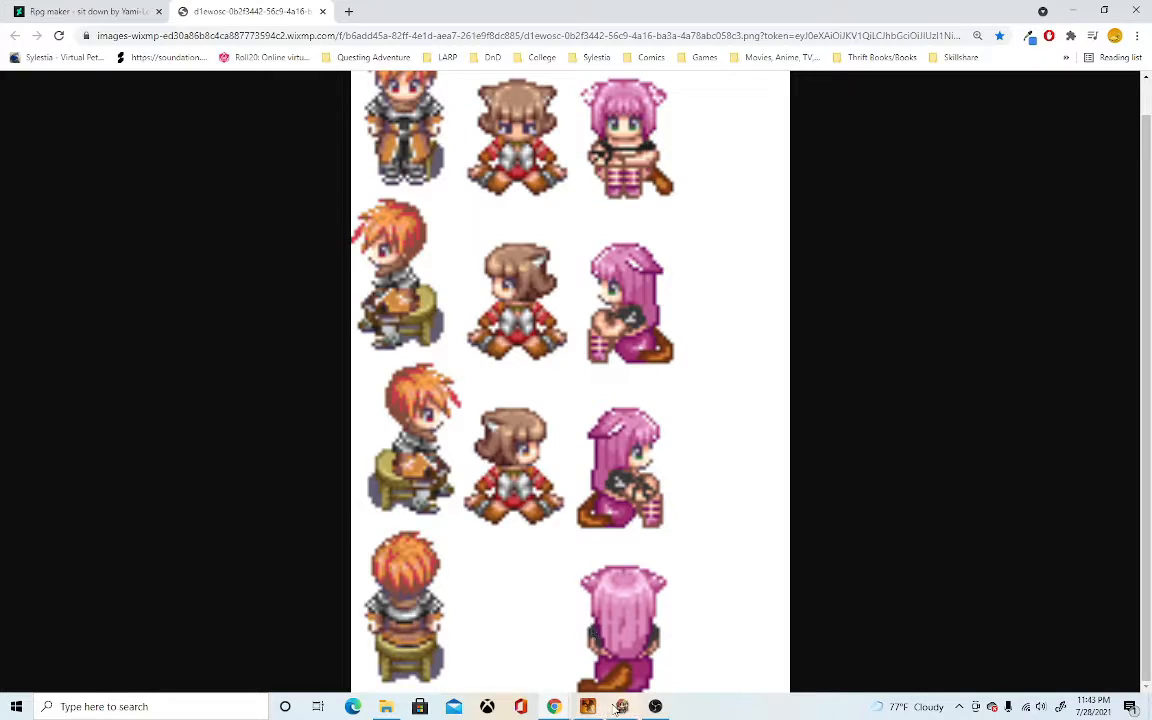
# - Return to Game Character Hub and darken the lower leg and foot of the second left-facing body with the sampled brown 124, 81, 63
pyautogui.click(620, 706)
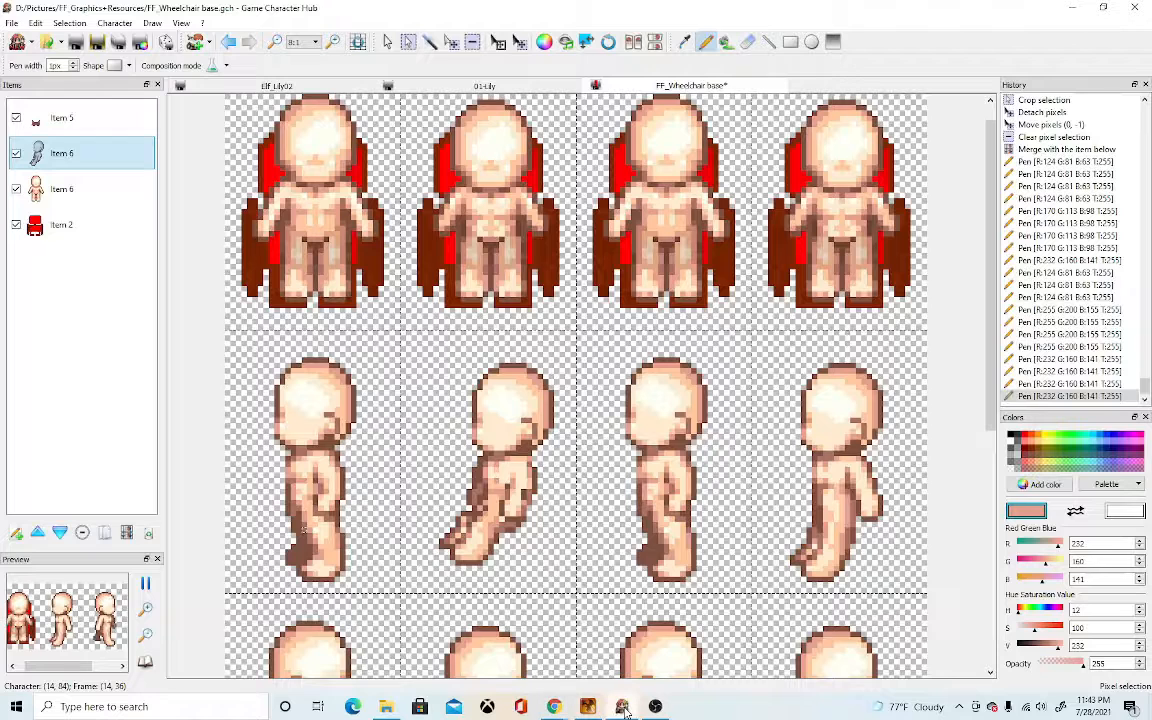
pyautogui.click(481, 500)
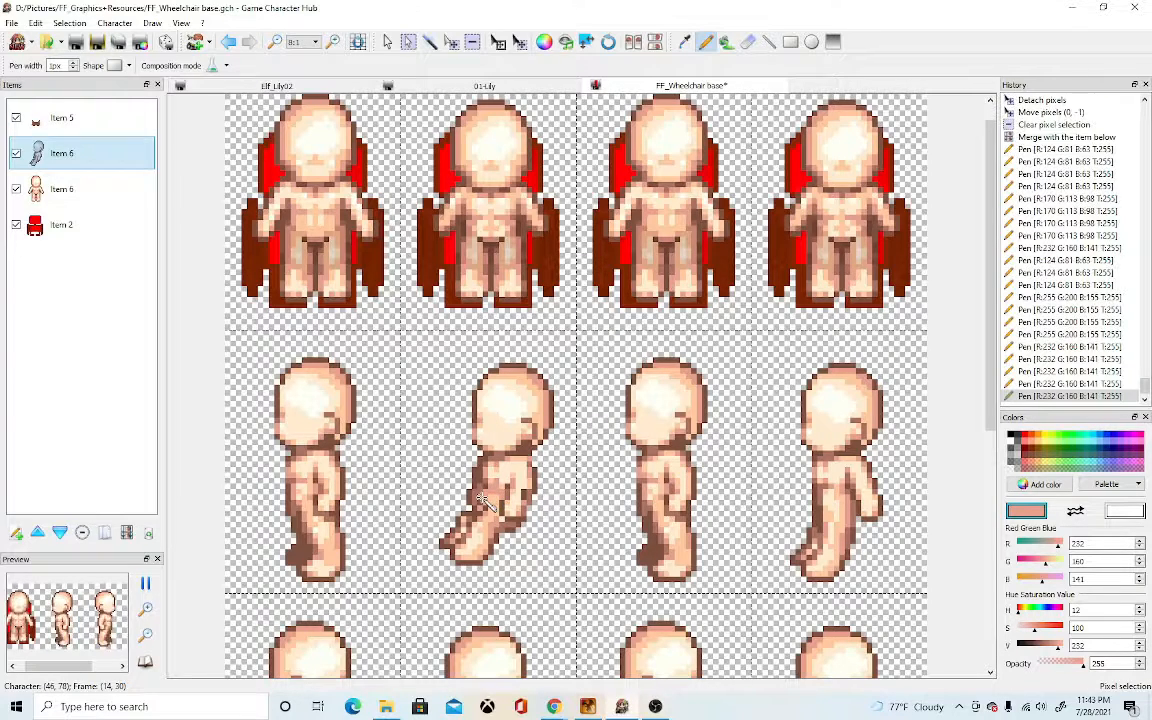
pyautogui.hotkey('ctrl', 'z')
pyautogui.rightClick(523, 493)
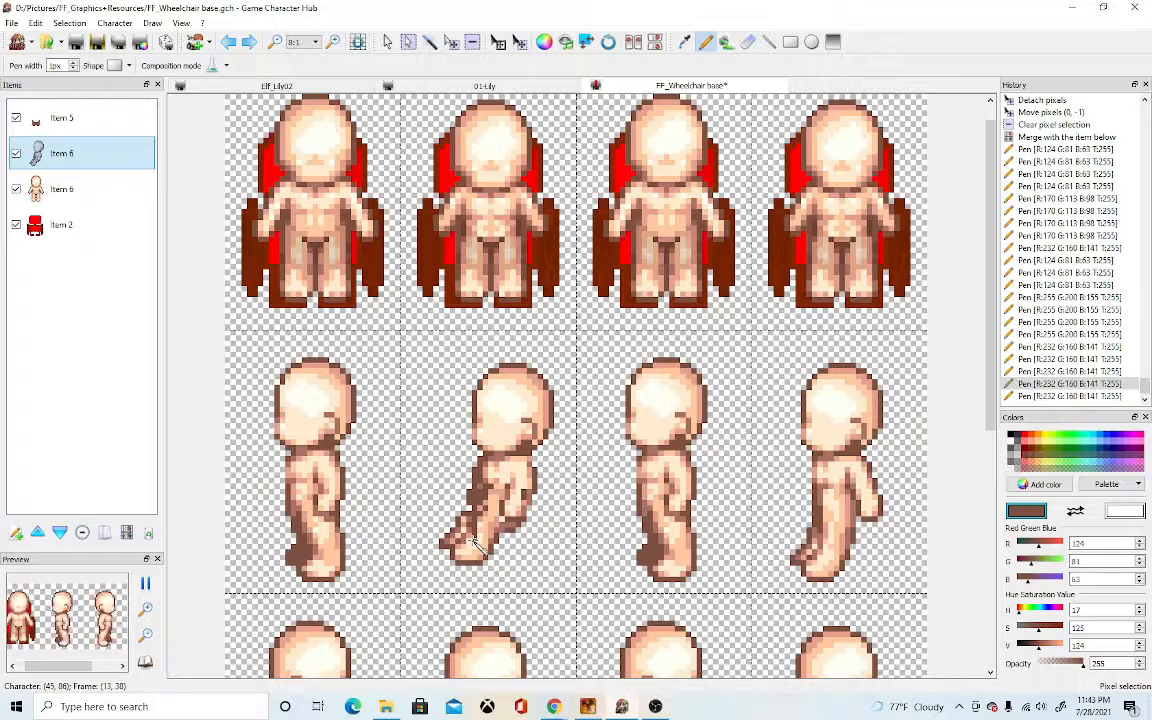
pyautogui.moveTo(475, 540)
pyautogui.mouseDown()
pyautogui.moveTo(470, 560)
pyautogui.moveTo(495, 550)
pyautogui.moveTo(535, 493)
pyautogui.moveTo(442, 505)
pyautogui.moveTo(398, 535)
pyautogui.mouseUp()
pyautogui.scroll(1, 470, 505)
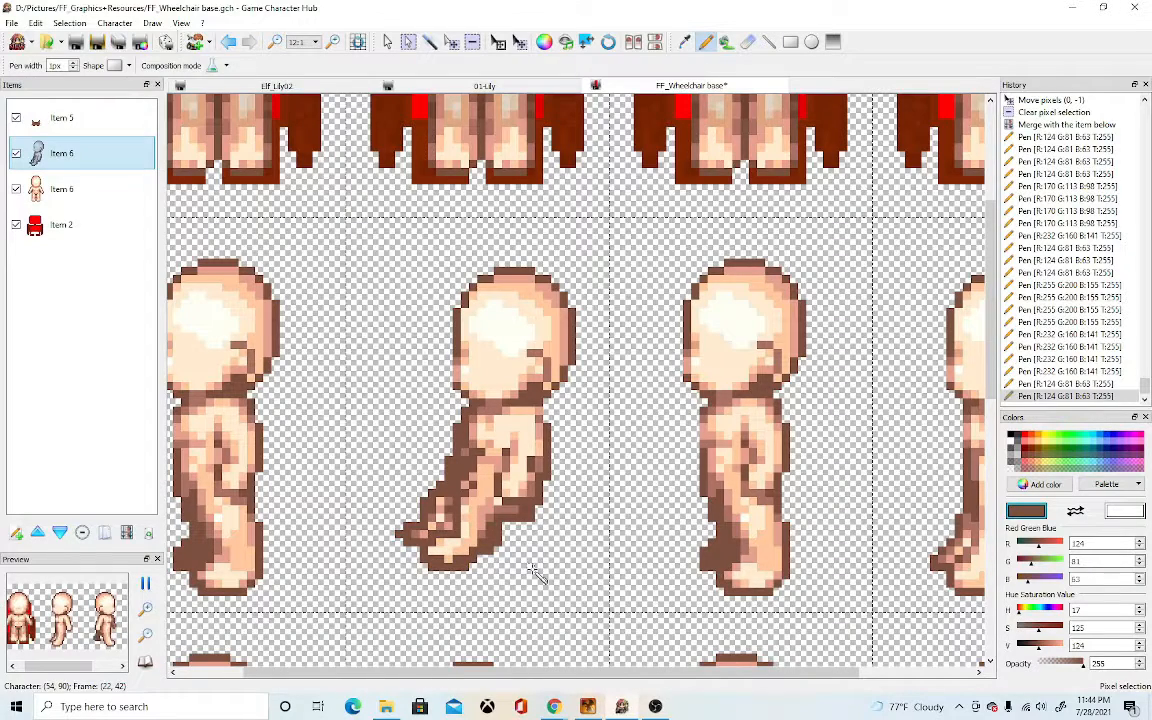
pyautogui.scroll(-2, 535, 572)
pyautogui.scroll(1, 527, 476)
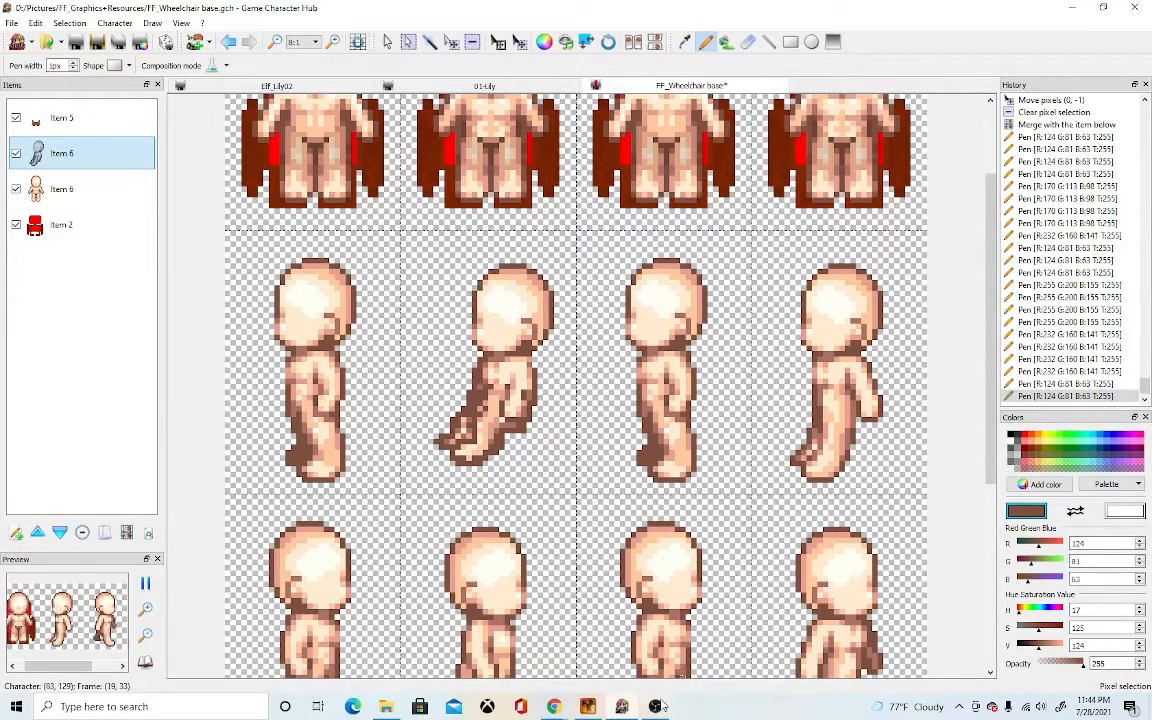
# - Switch to Chrome to review the seated poses in the sprite sheet again and return the image to 100% zoom
pyautogui.moveTo(561, 708)
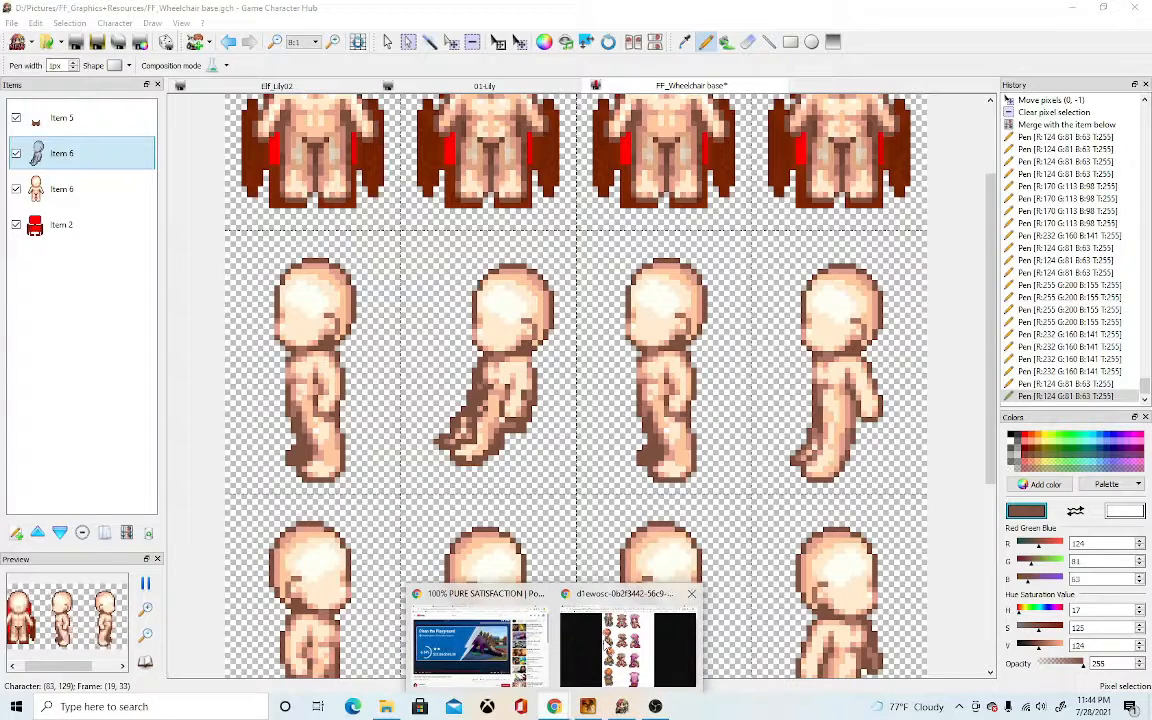
pyautogui.click(655, 610)
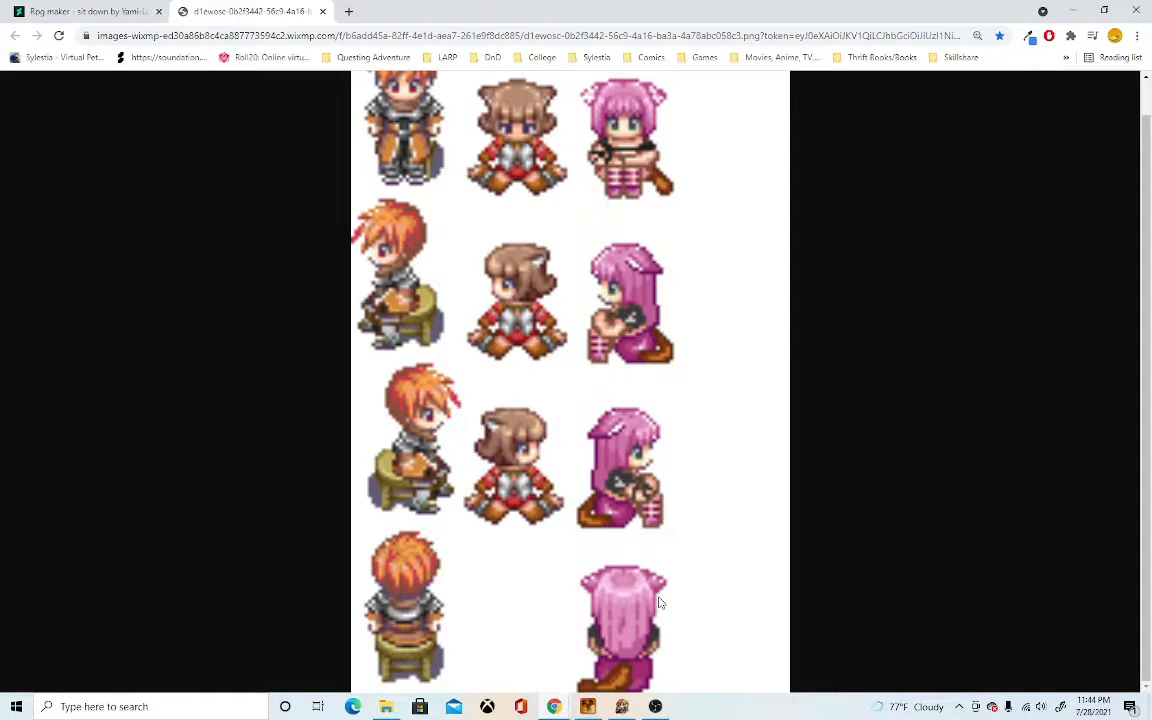
pyautogui.scroll(1, 660, 603)
pyautogui.scroll(-3, 635, 579)
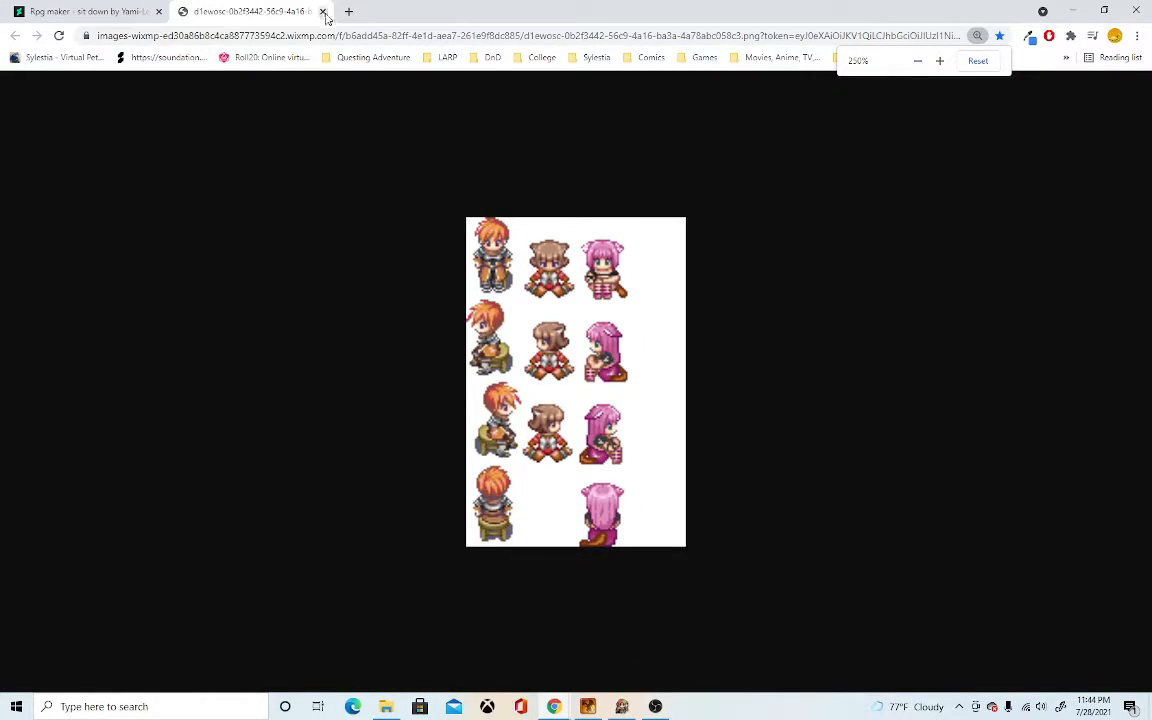
pyautogui.scroll(-5, 489, 303)
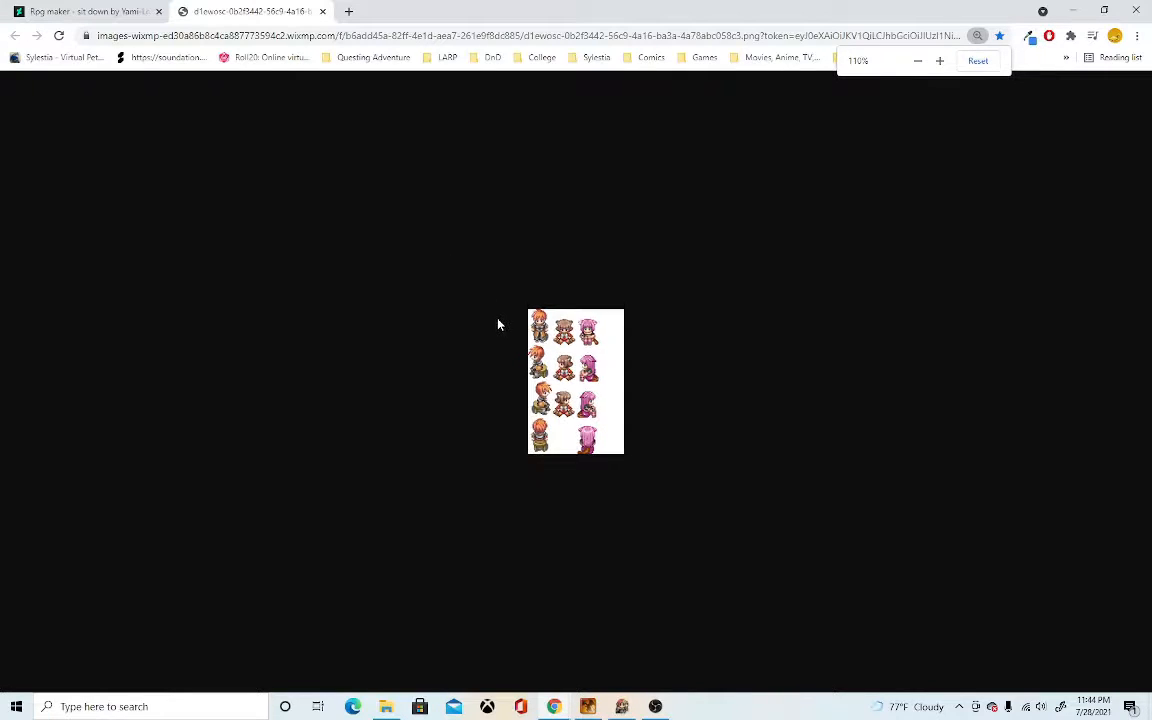
pyautogui.scroll(-1, 458, 337)
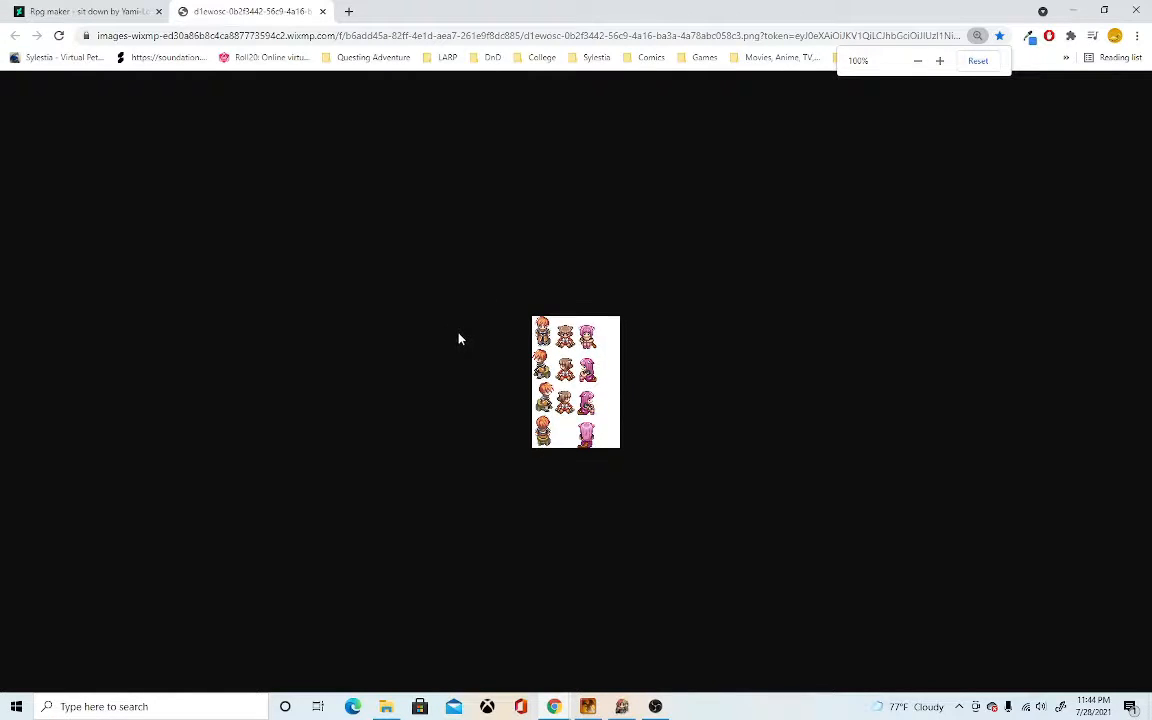
# - Close the sprite sheet image, look over the DeviantArt page's description and close the browser window
pyautogui.click(322, 11)
pyautogui.scroll(-2, 558, 517)
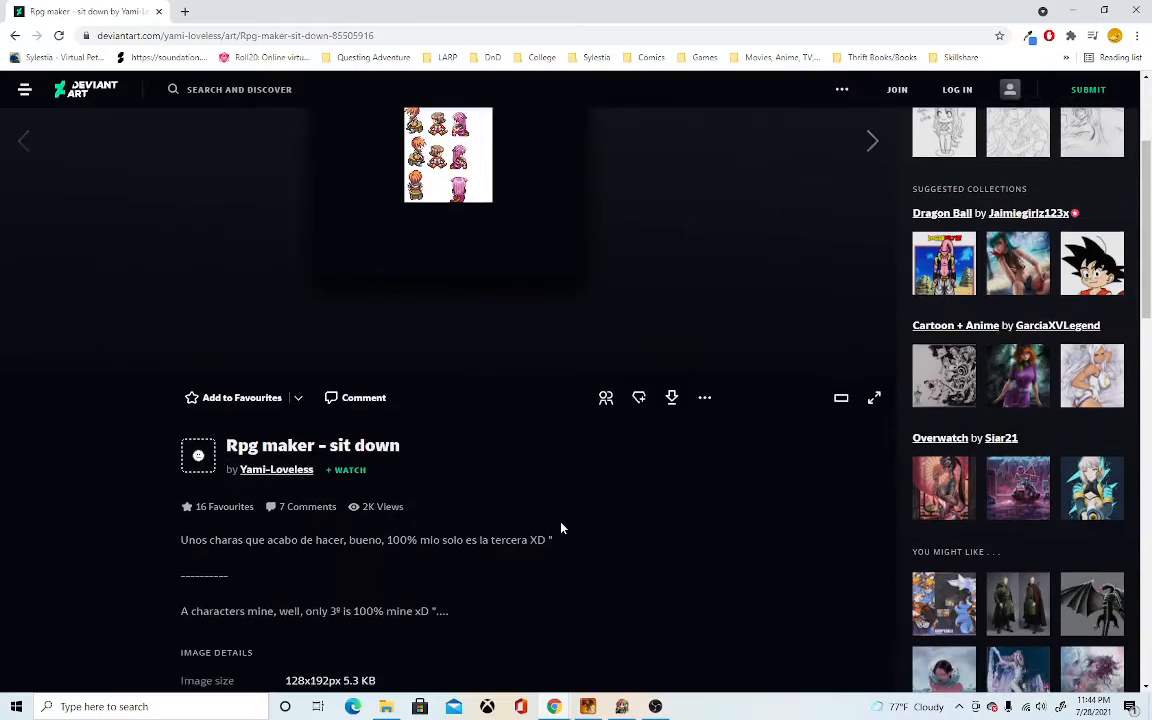
pyautogui.click(1137, 12)
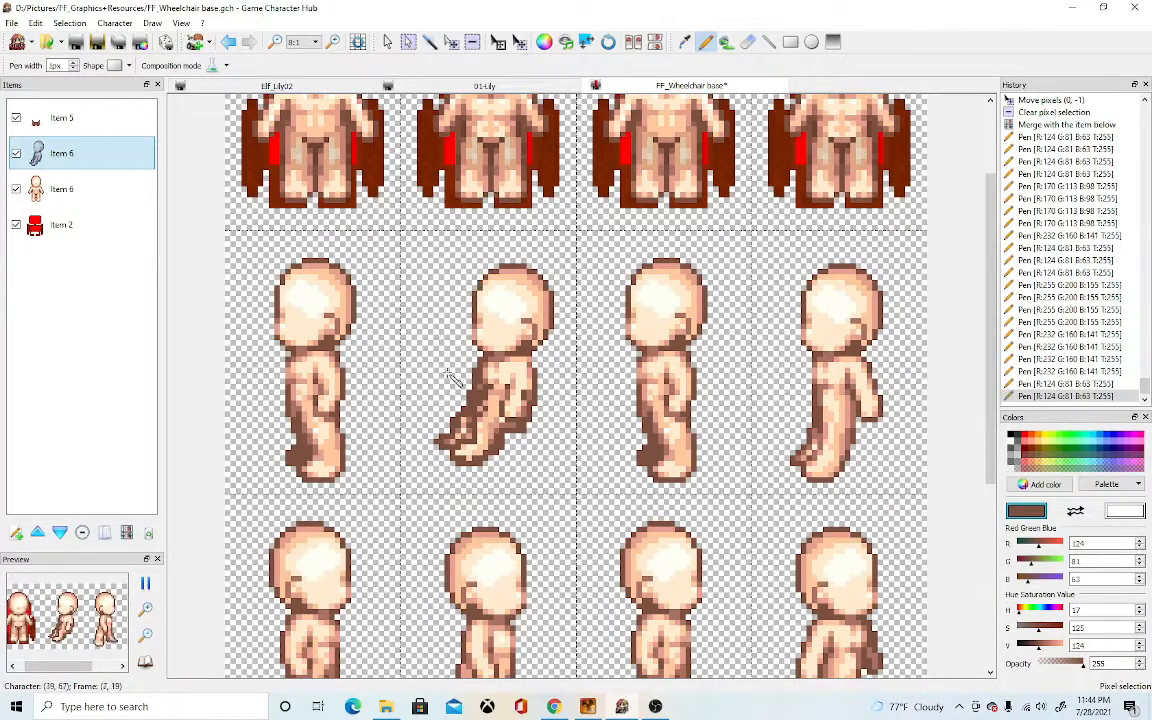
# - Delete the second left-facing body's frame from the selected Item 6 layer, using the history to compare before and after the deletion
pyautogui.click(387, 41)
pyautogui.click(516, 350)
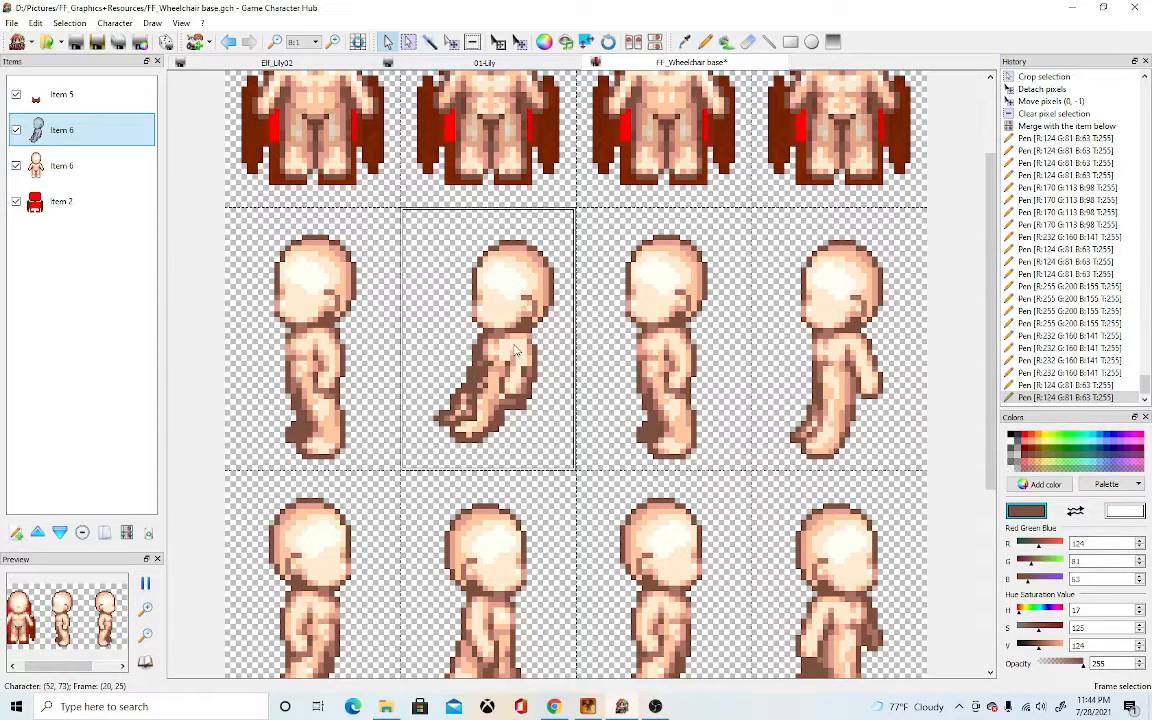
pyautogui.press('Delete')
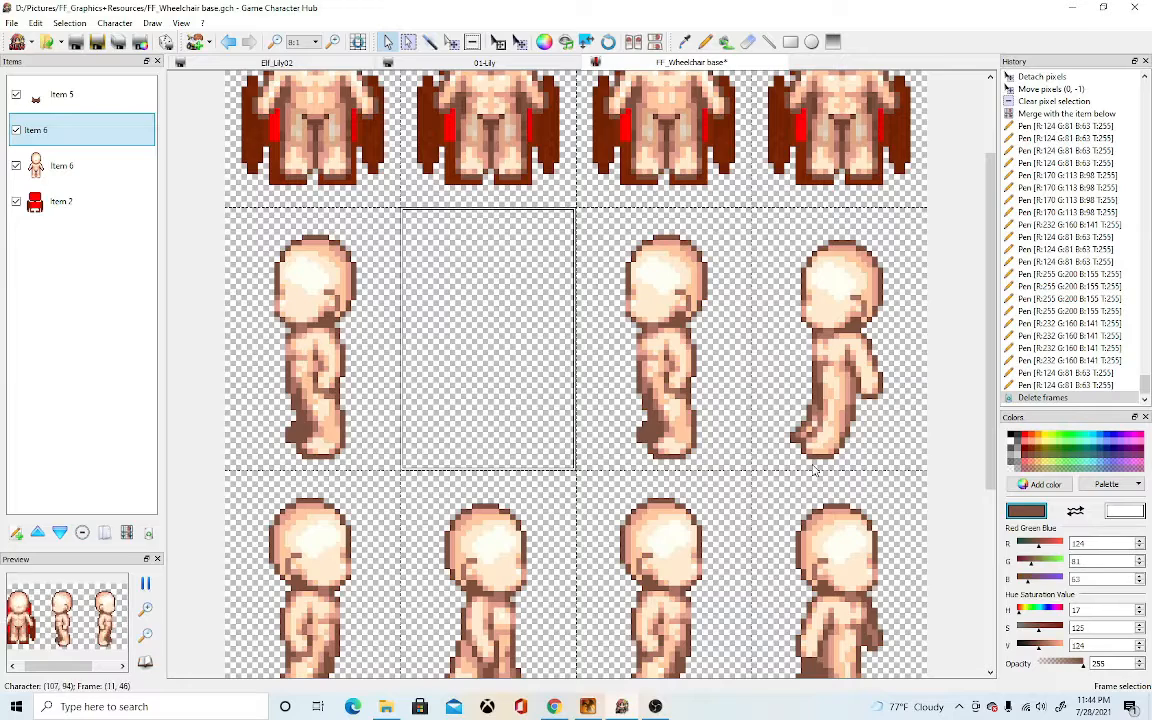
pyautogui.click(1057, 386)
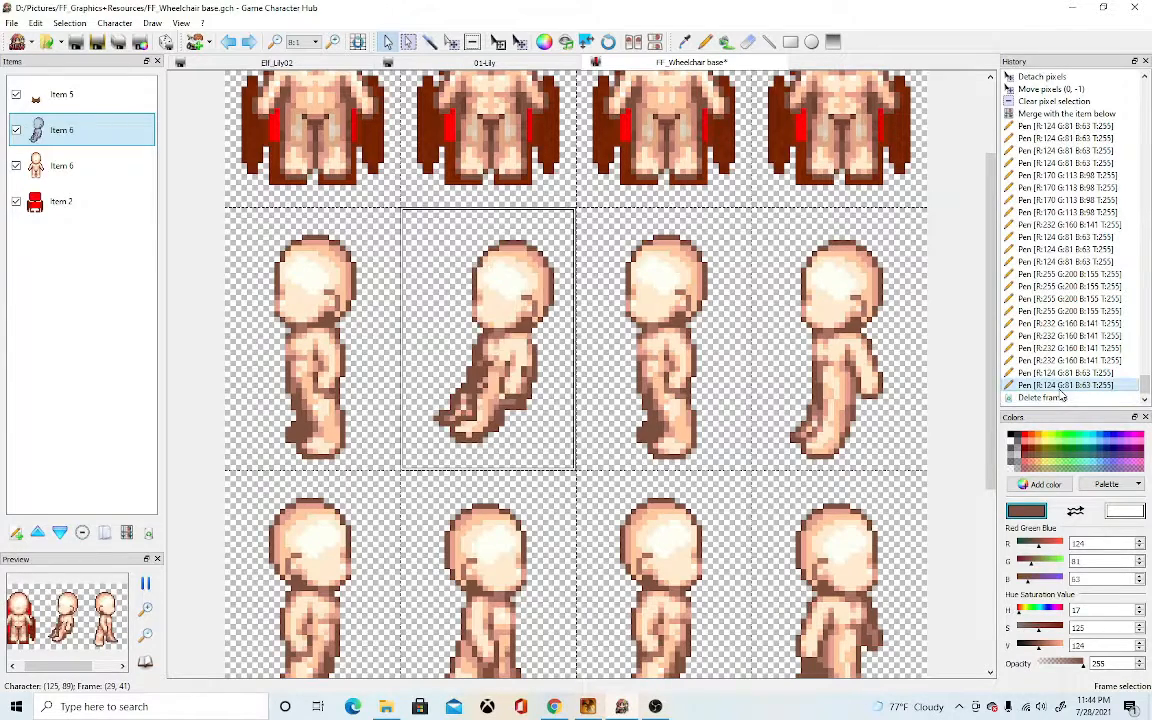
pyautogui.click(1051, 400)
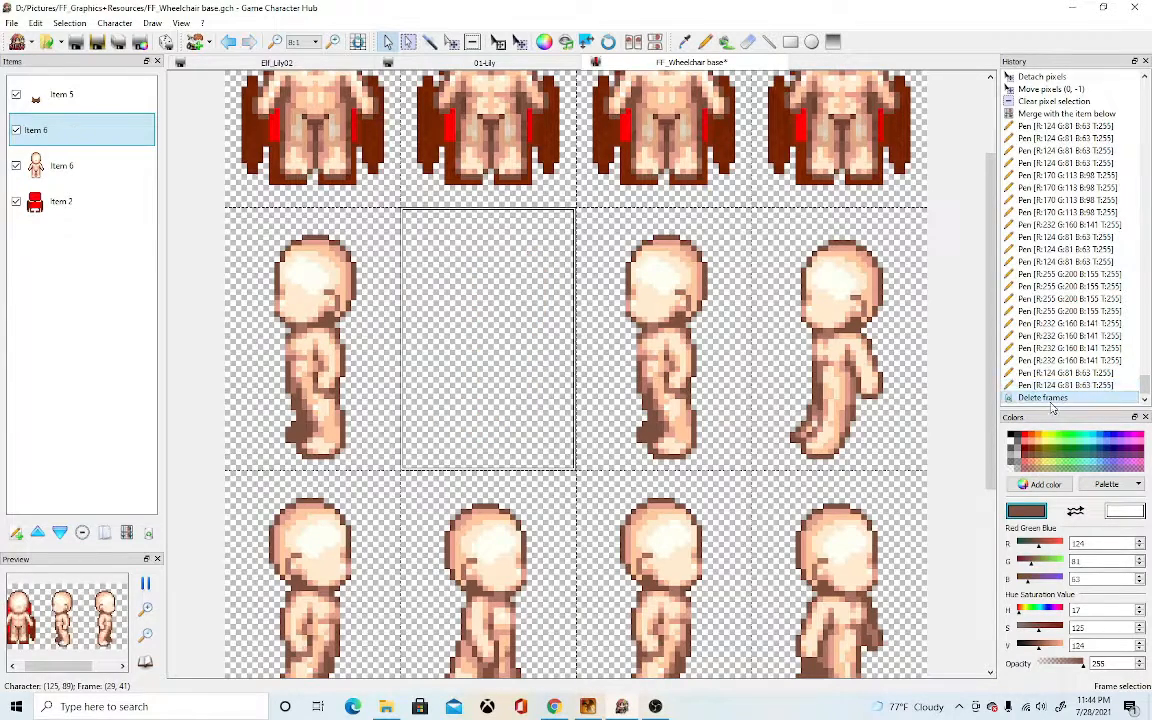
# - Select the first left-facing body's legs with a rectangular pixel selection, detach them and move the pixels by (-6, -3)
pyautogui.click(408, 41)
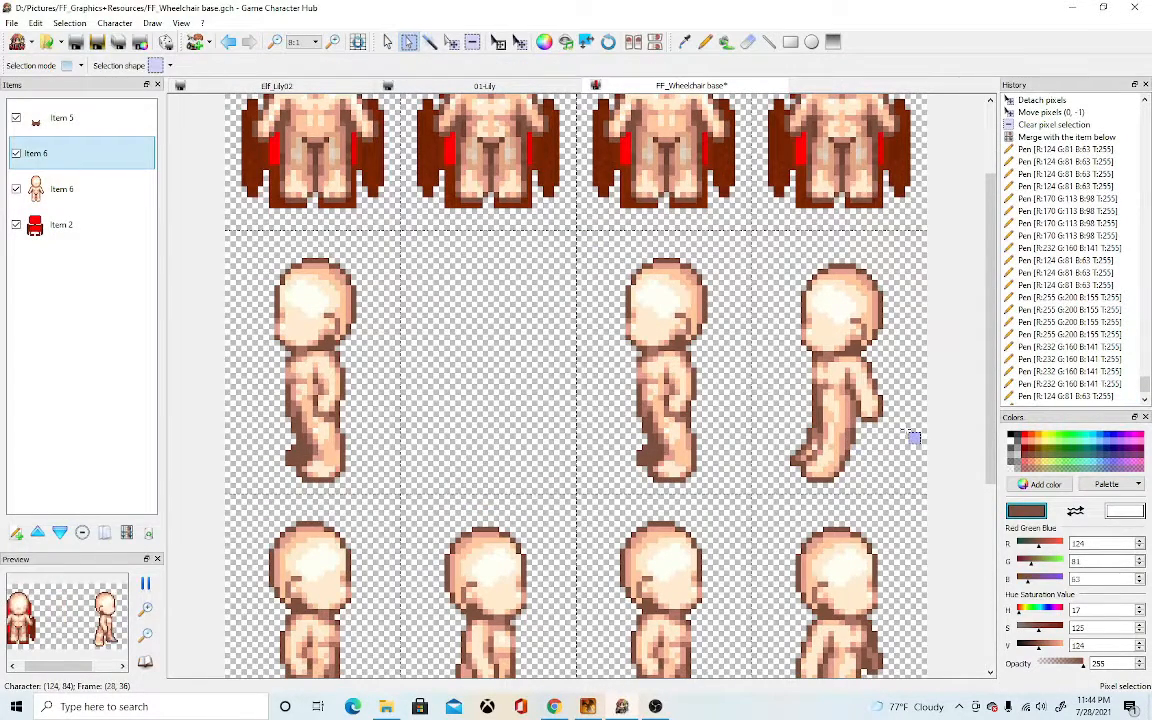
pyautogui.scroll(1, 913, 436)
pyautogui.hscroll(1, 600, 436)
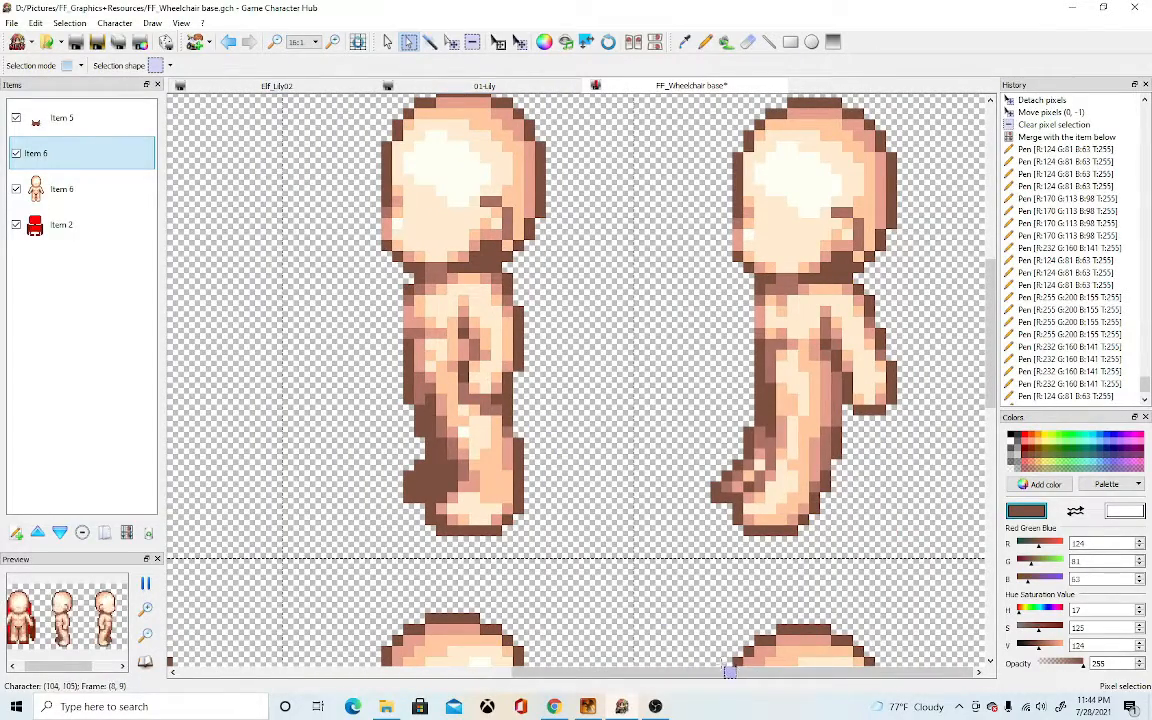
pyautogui.moveTo(730, 672); pyautogui.dragTo(379, 673)
pyautogui.scroll(-2, 512, 577)
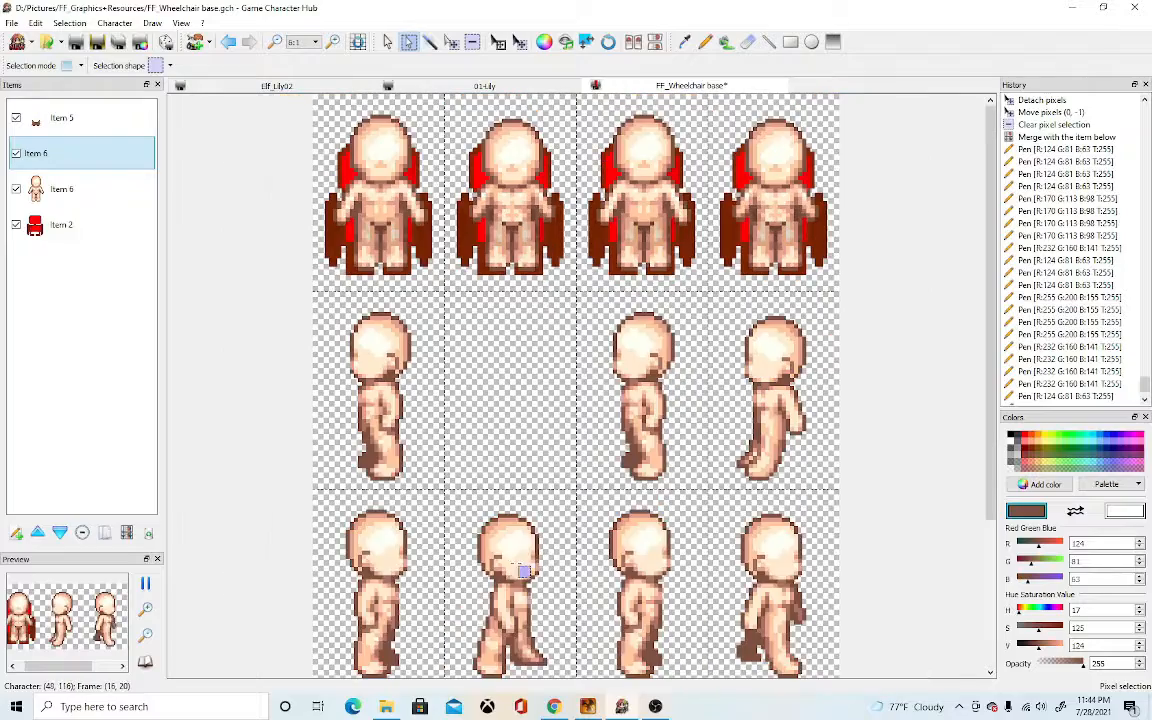
pyautogui.scroll(-1, 522, 570)
pyautogui.scroll(2, 316, 268)
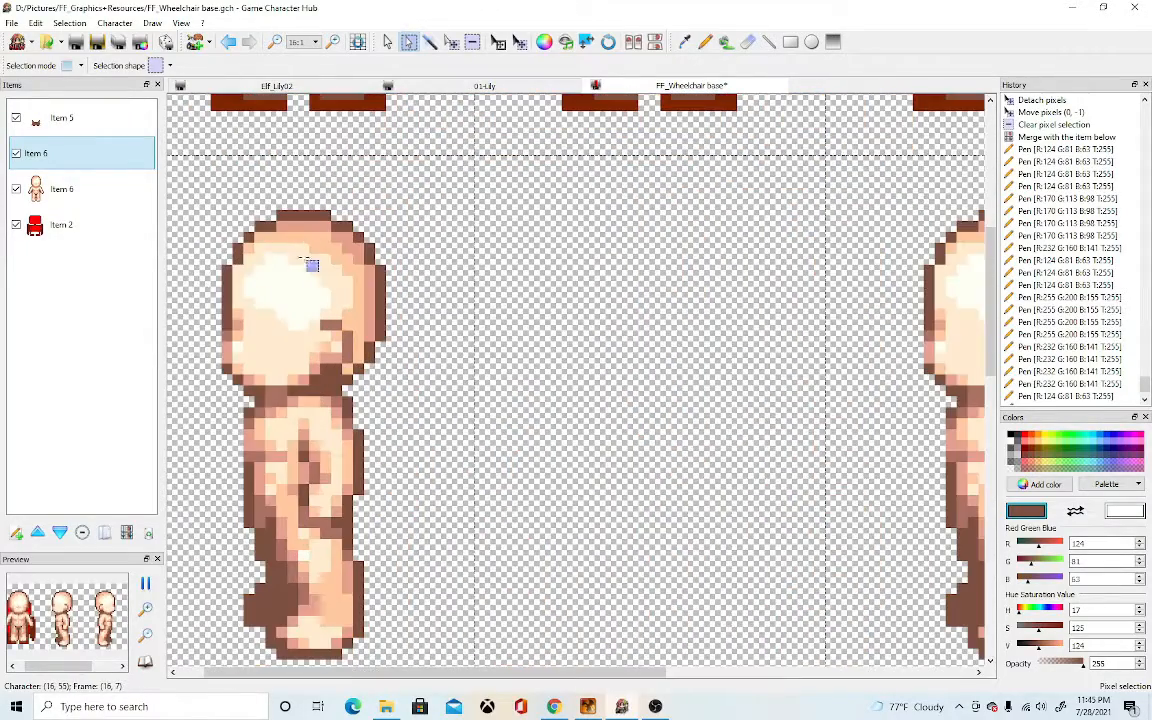
pyautogui.moveTo(532, 673); pyautogui.dragTo(442, 672)
pyautogui.scroll(-1, 421, 563)
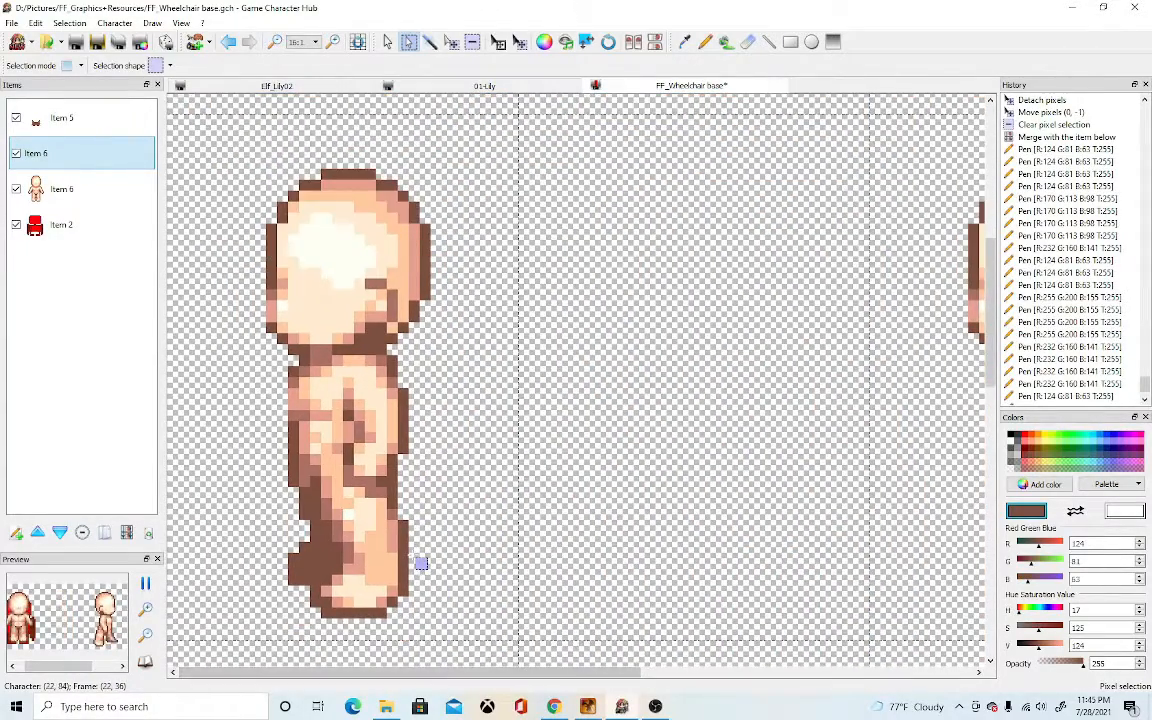
pyautogui.scroll(-2, 421, 560)
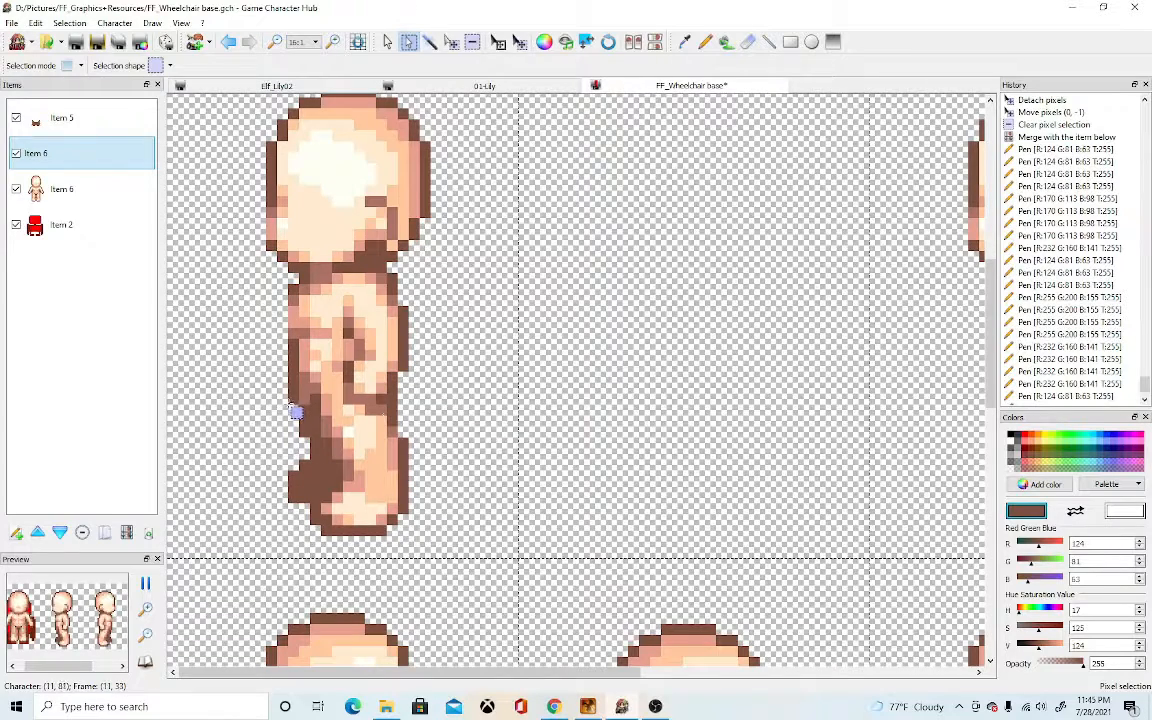
pyautogui.moveTo(288, 404); pyautogui.dragTo(428, 543)
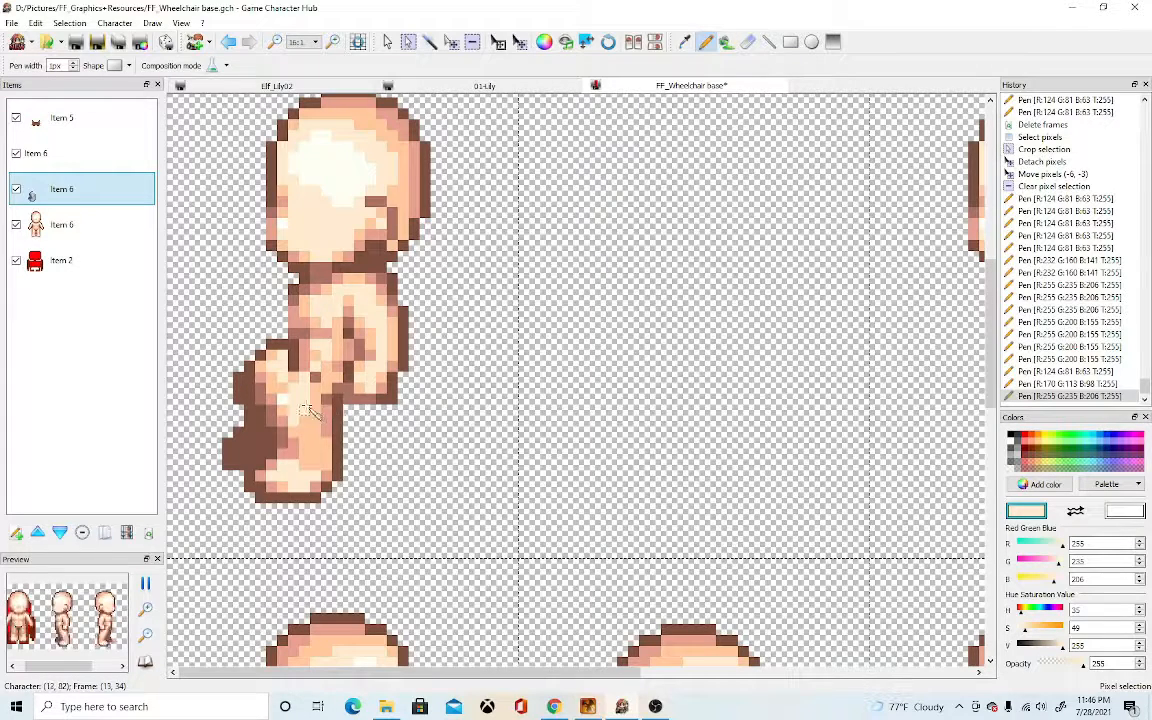
# - Shade the hip and thigh of the first left-facing body with sampled skin tones 232, 160, 141; 255, 235, 206; and 255, 200, 155
pyautogui.rightClick(301, 369)
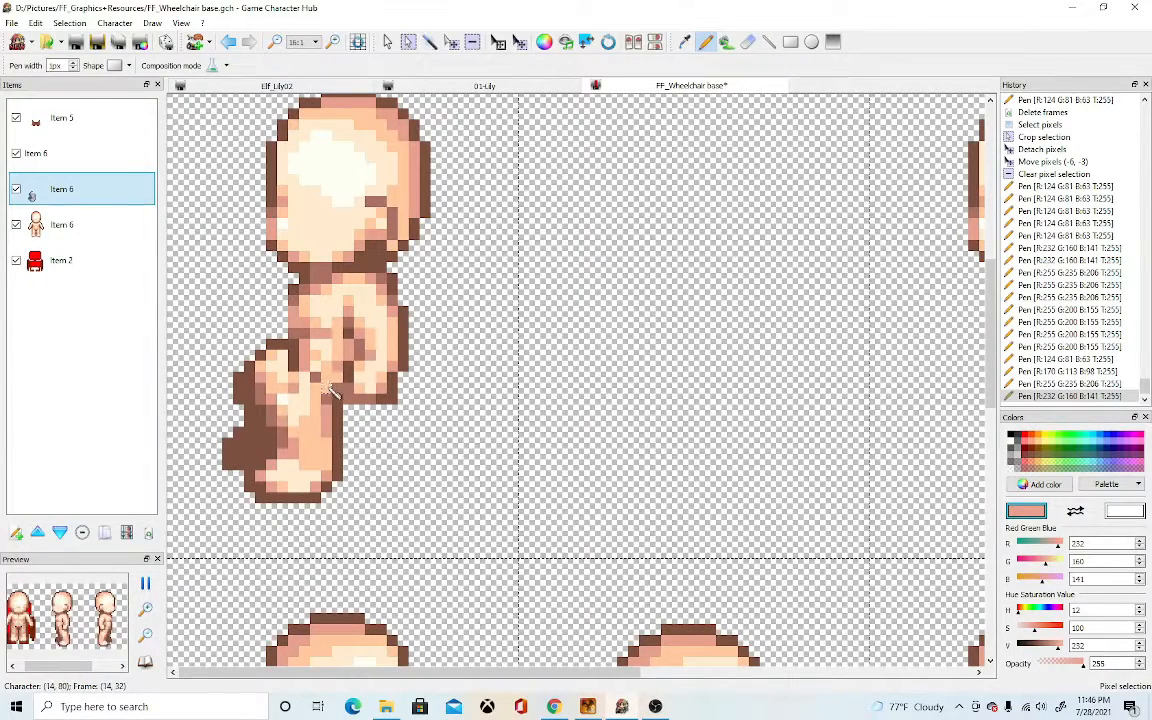
pyautogui.moveTo(313, 378); pyautogui.dragTo(352, 398)
pyautogui.scroll(-1, 415, 418)
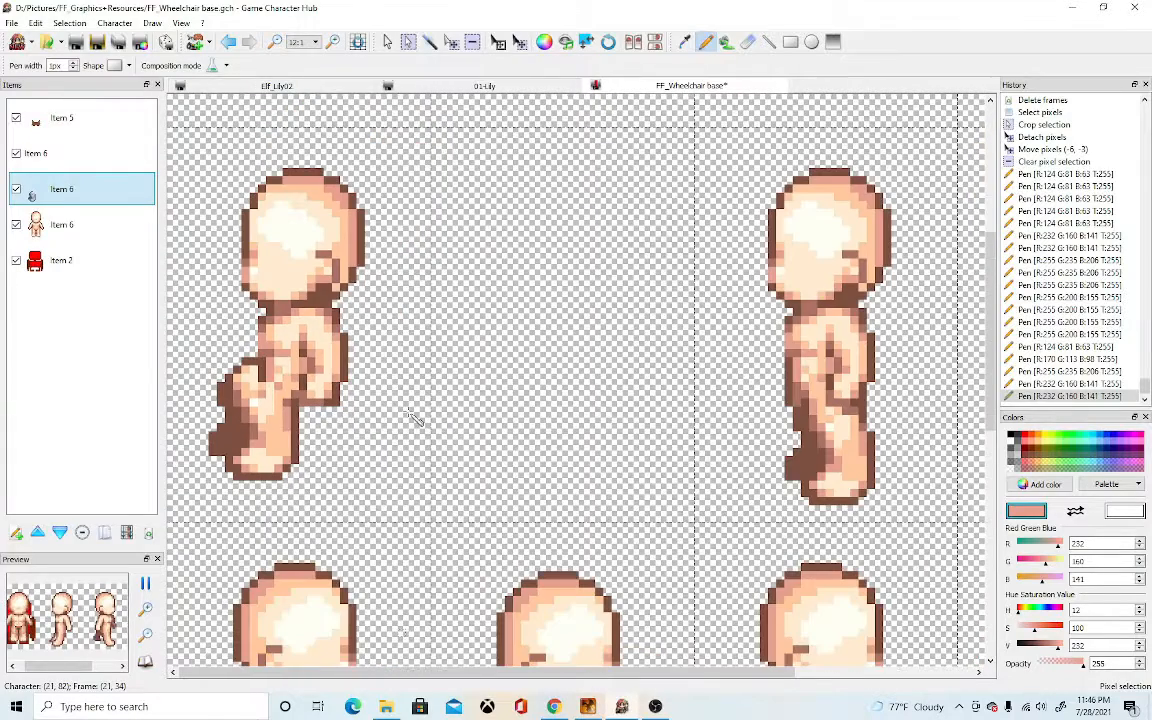
pyautogui.scroll(1, 205, 350)
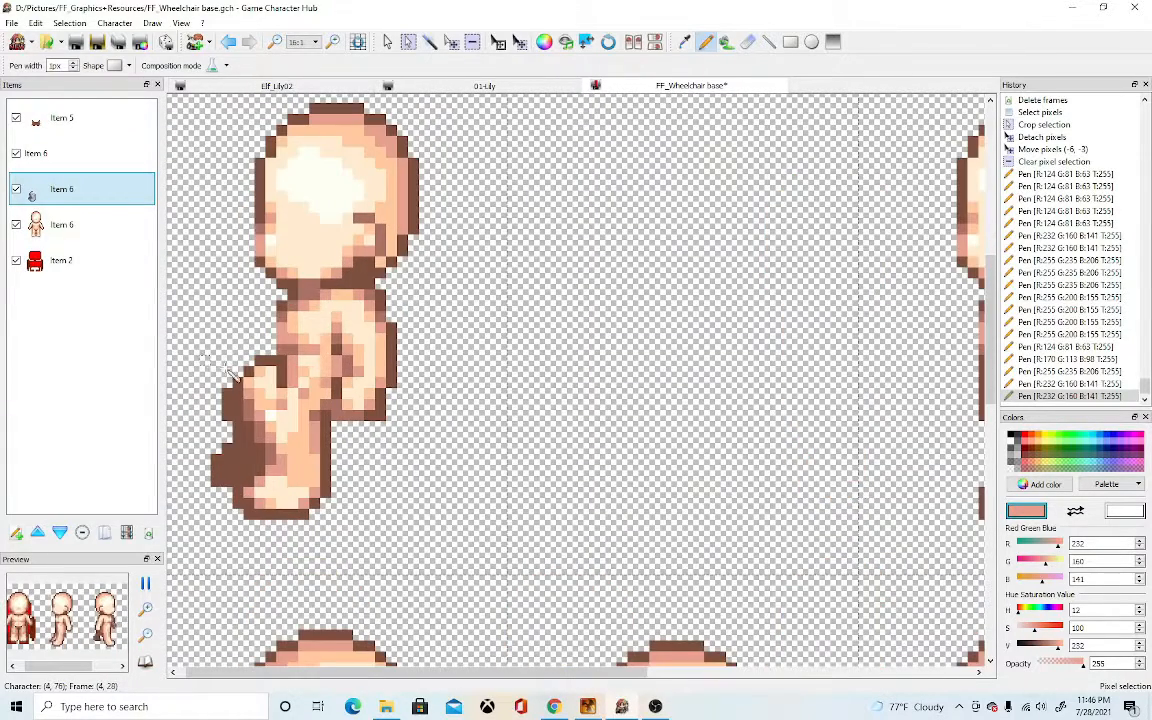
pyautogui.click(289, 389)
pyautogui.rightClick(270, 371)
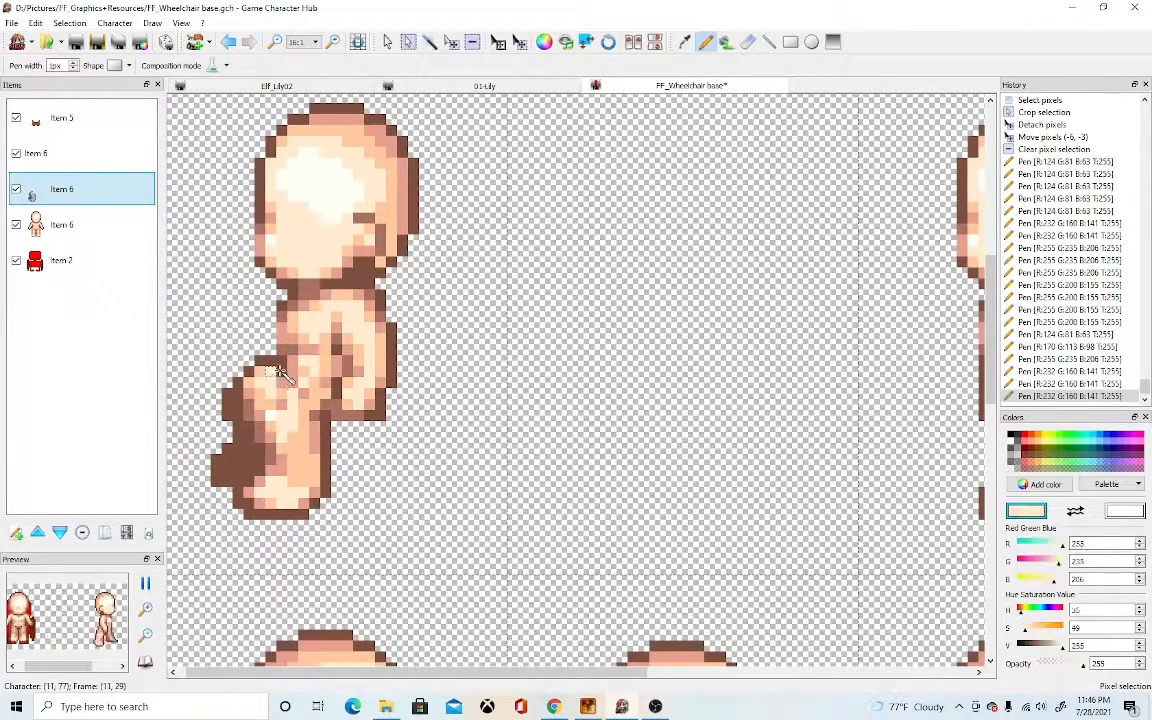
pyautogui.click(290, 373)
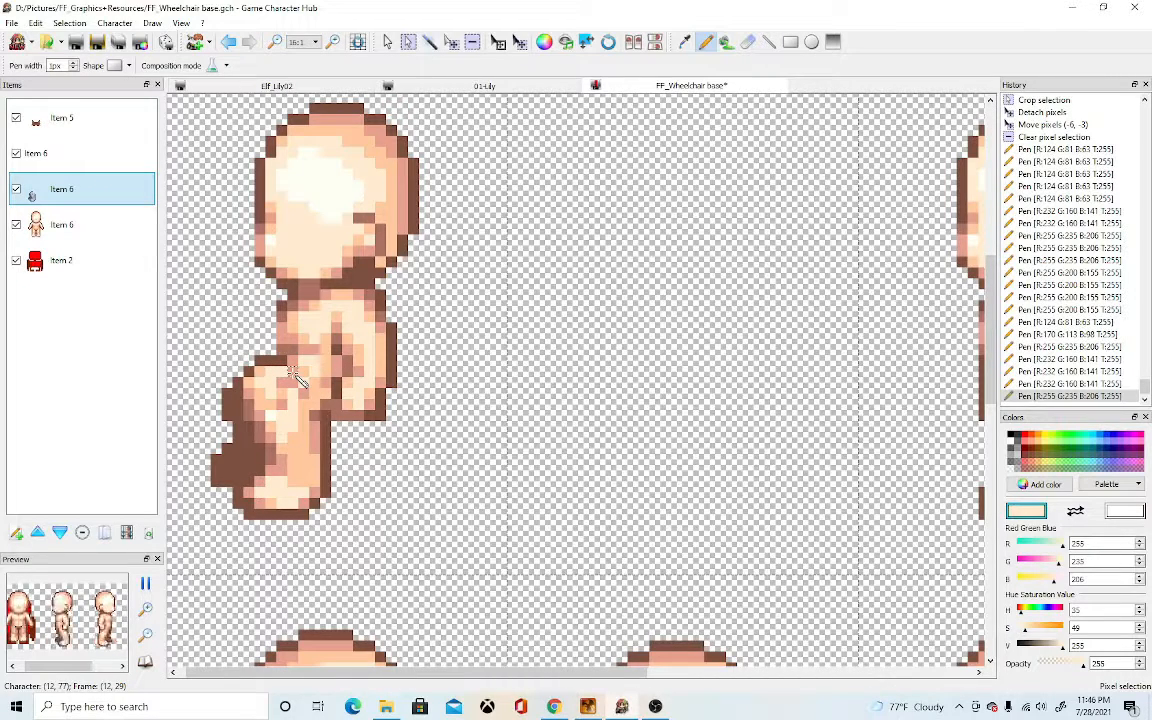
pyautogui.rightClick(293, 373)
pyautogui.click(313, 386)
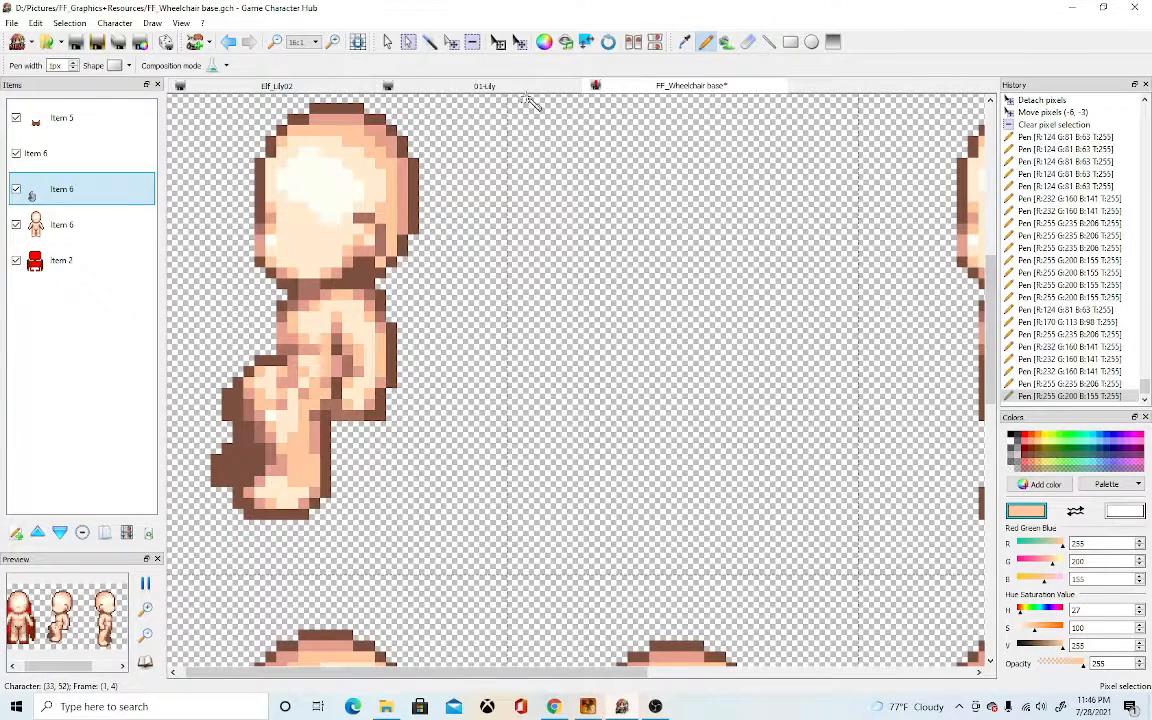
# - Move the detached legs in the first left-facing frame up by 1 pixel and save the character
pyautogui.click(451, 45)
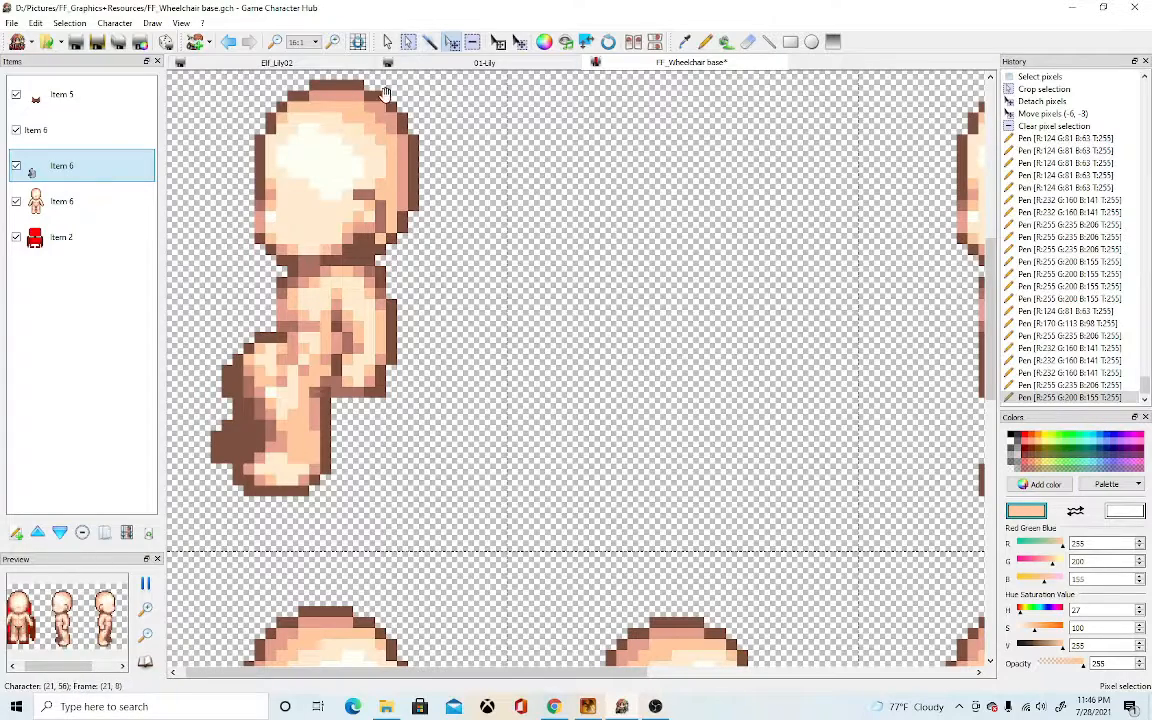
pyautogui.click(408, 42)
pyautogui.click(498, 42)
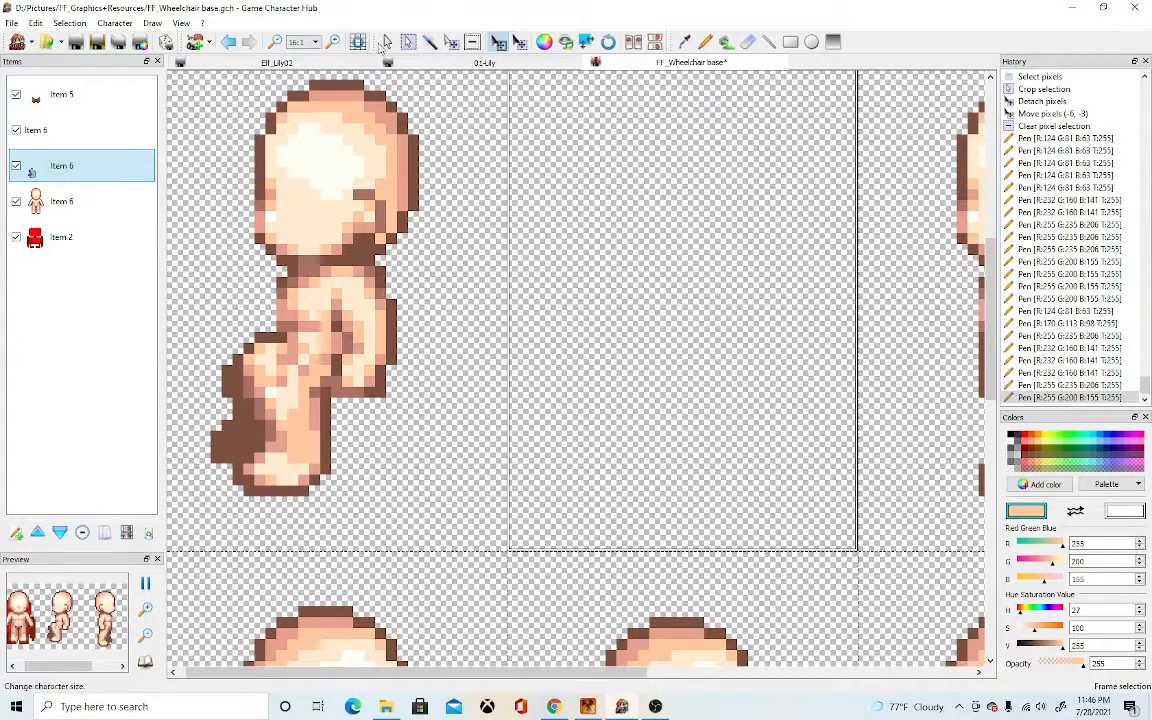
pyautogui.click(383, 97)
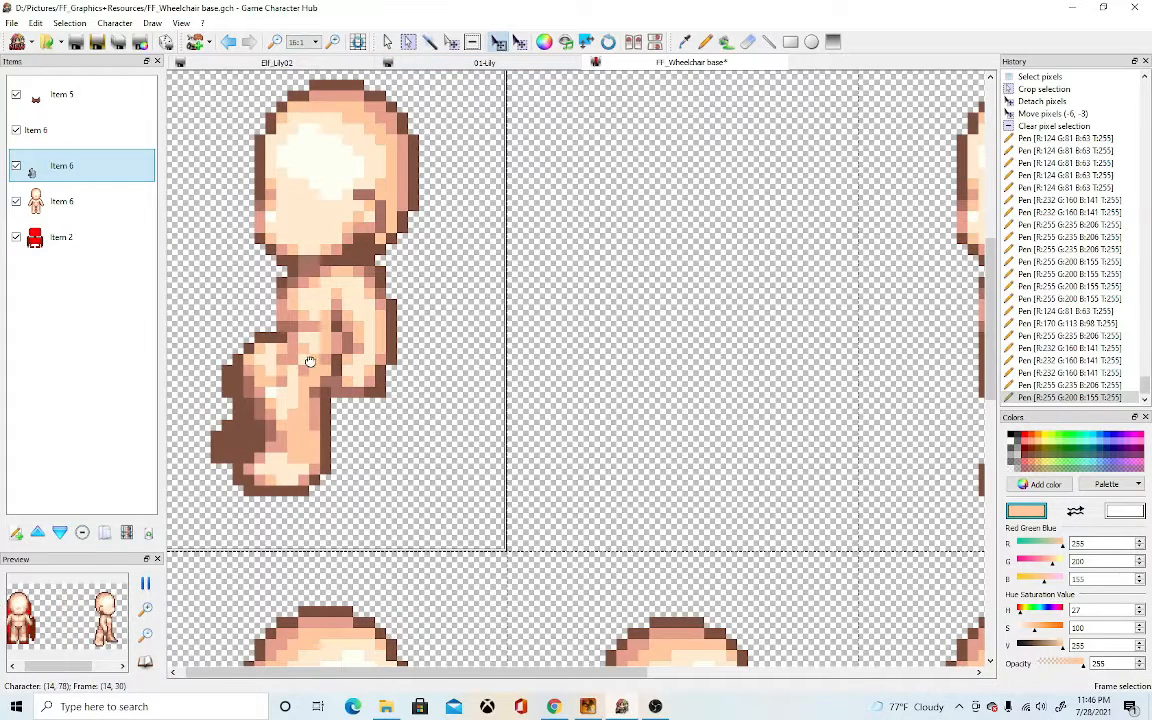
pyautogui.moveTo(303, 360); pyautogui.dragTo(314, 361)
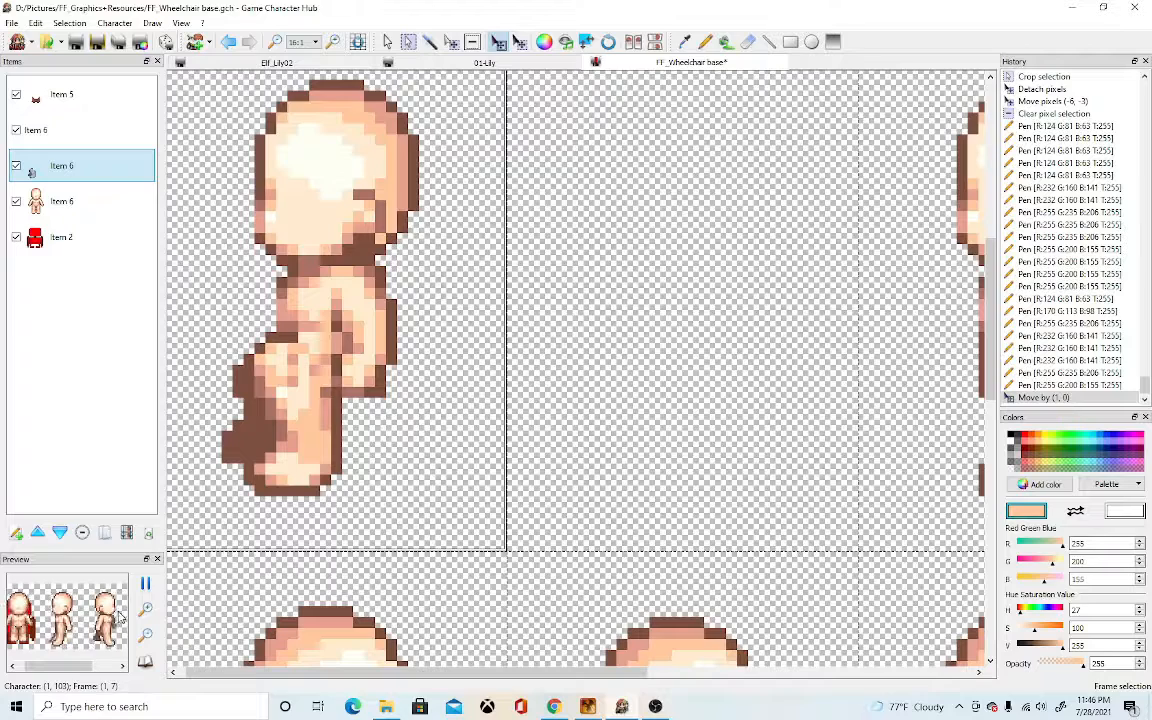
pyautogui.moveTo(293, 440)
pyautogui.mouseDown()
pyautogui.moveTo(303, 416)
pyautogui.moveTo(316, 416)
pyautogui.moveTo(308, 422)
pyautogui.mouseUp()
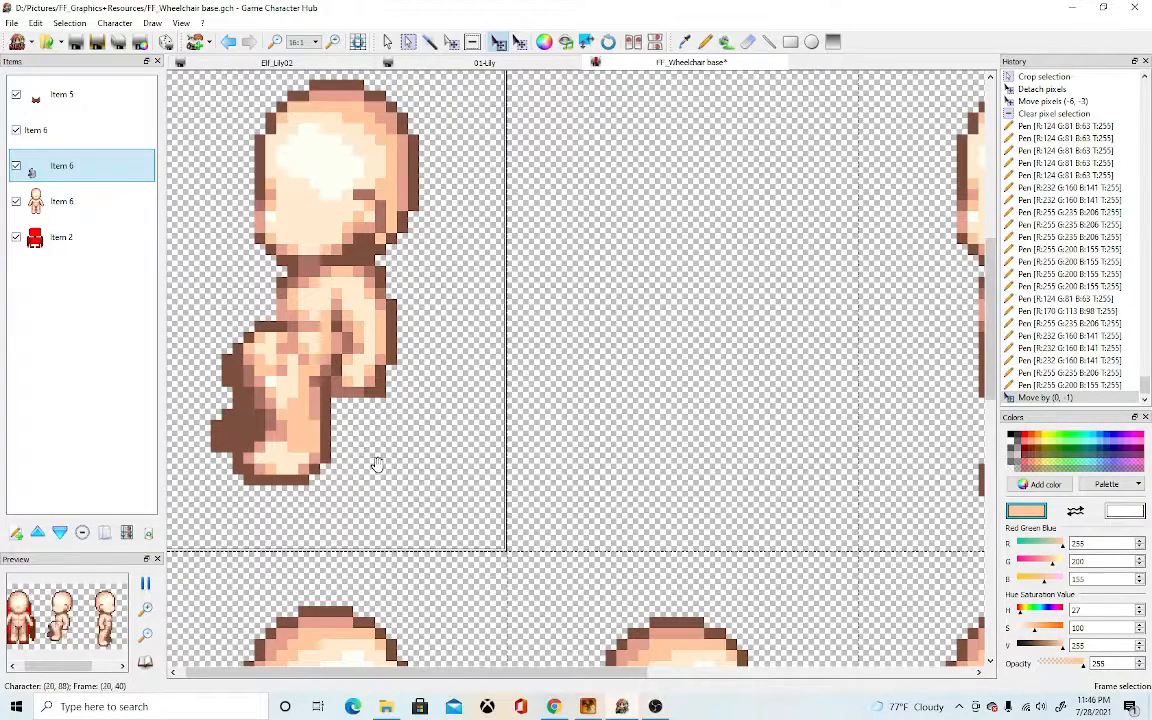
pyautogui.scroll(-2, 377, 465)
pyautogui.scroll(-1, 377, 465)
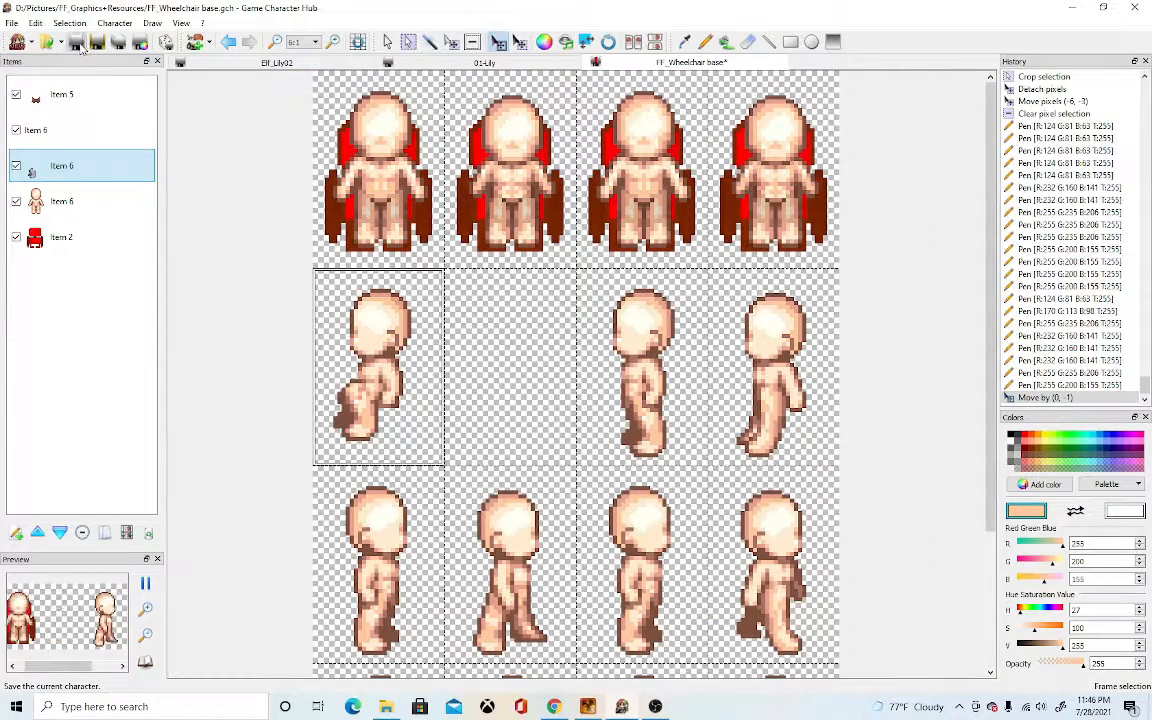
pyautogui.click(77, 43)
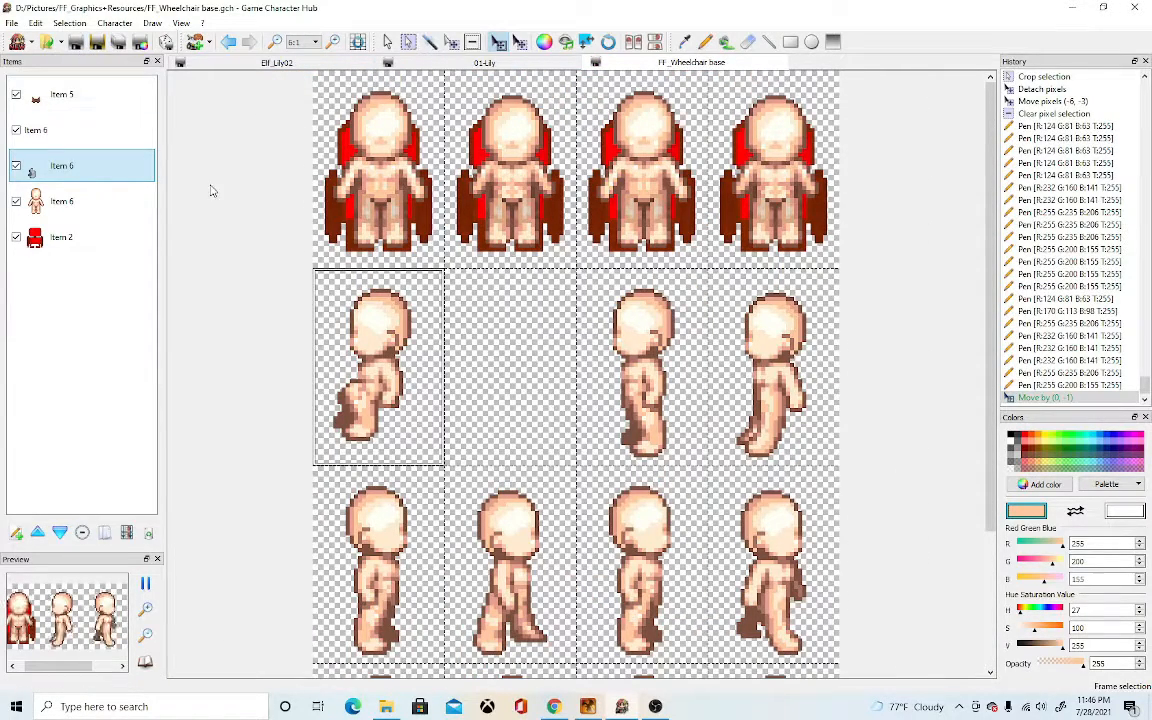
# - Hide the empty Item 6 layer and the detached-legs layer, and merge the empty one with the item below
pyautogui.click(16, 168)
pyautogui.click(16, 130)
pyautogui.rightClick(64, 135)
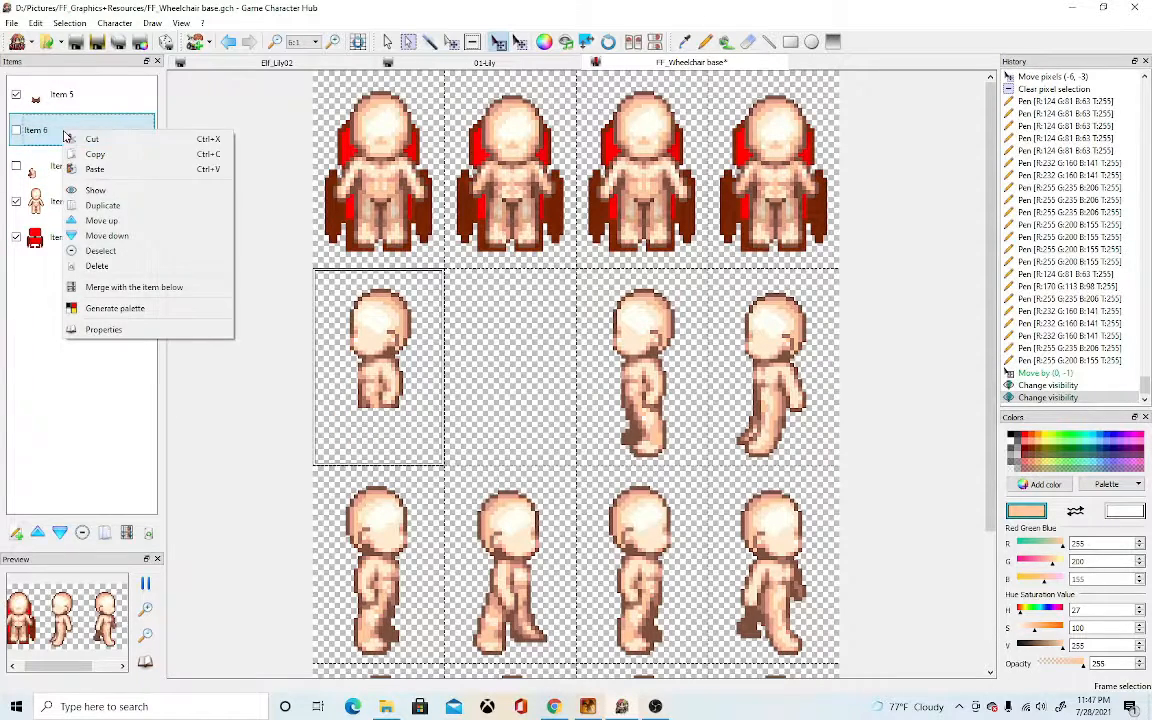
pyautogui.click(134, 287)
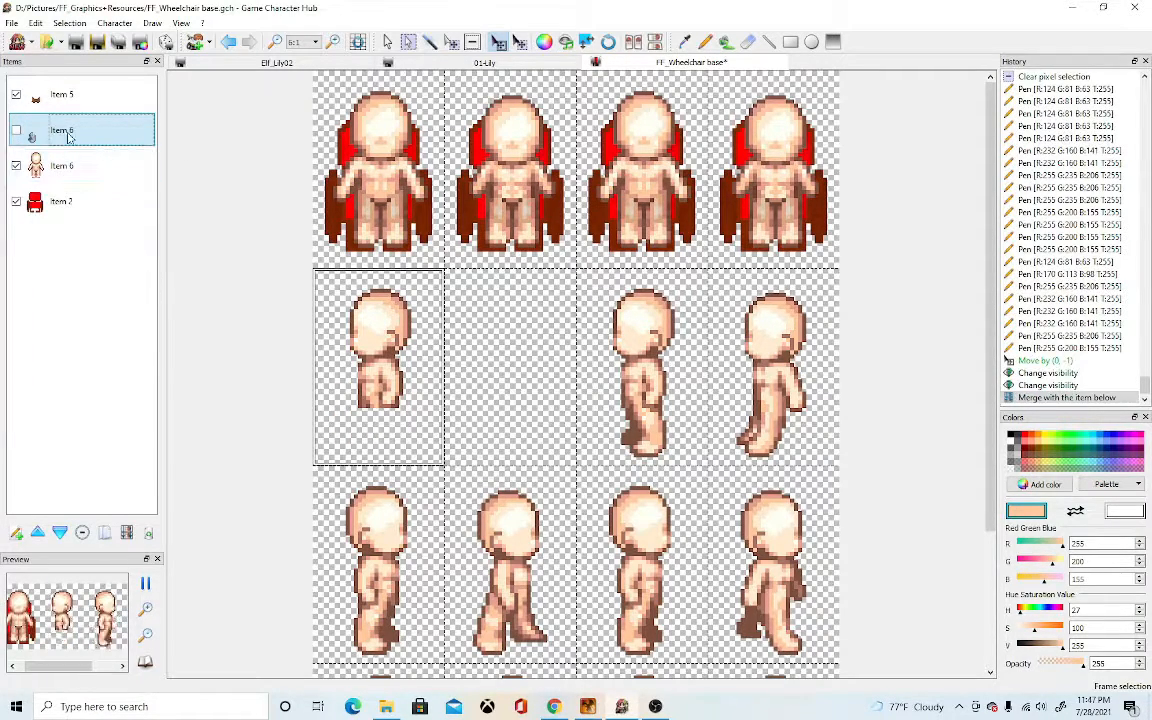
pyautogui.rightClick(112, 135)
pyautogui.click(50, 125)
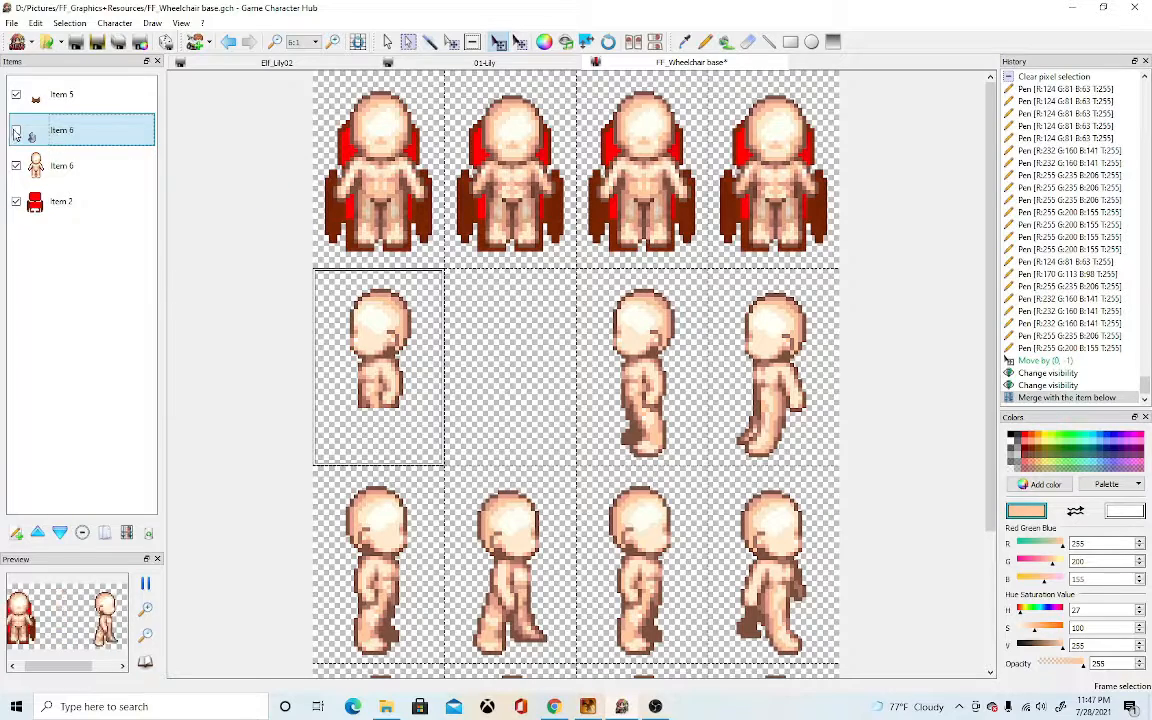
# - Hide the remaining body layer, make Item 2 active, sample the chair's brown 127, 38, 0 for the pen and save the character
pyautogui.click(16, 166)
pyautogui.click(90, 205)
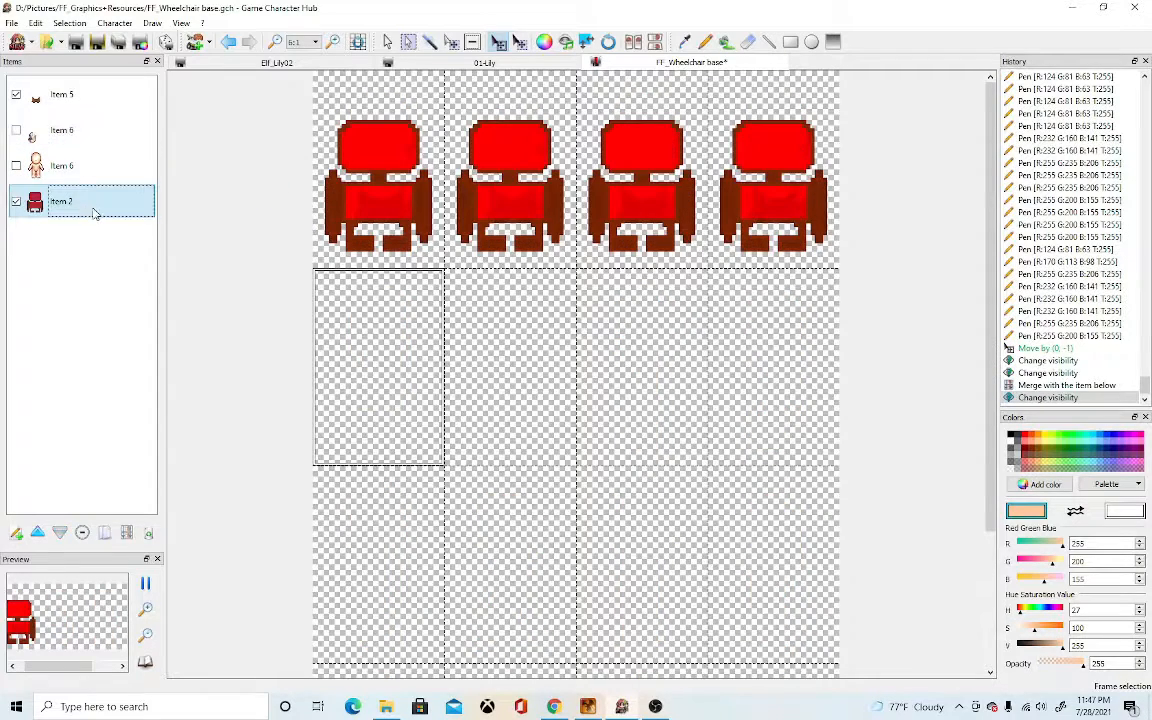
pyautogui.click(706, 42)
pyautogui.rightClick(410, 151)
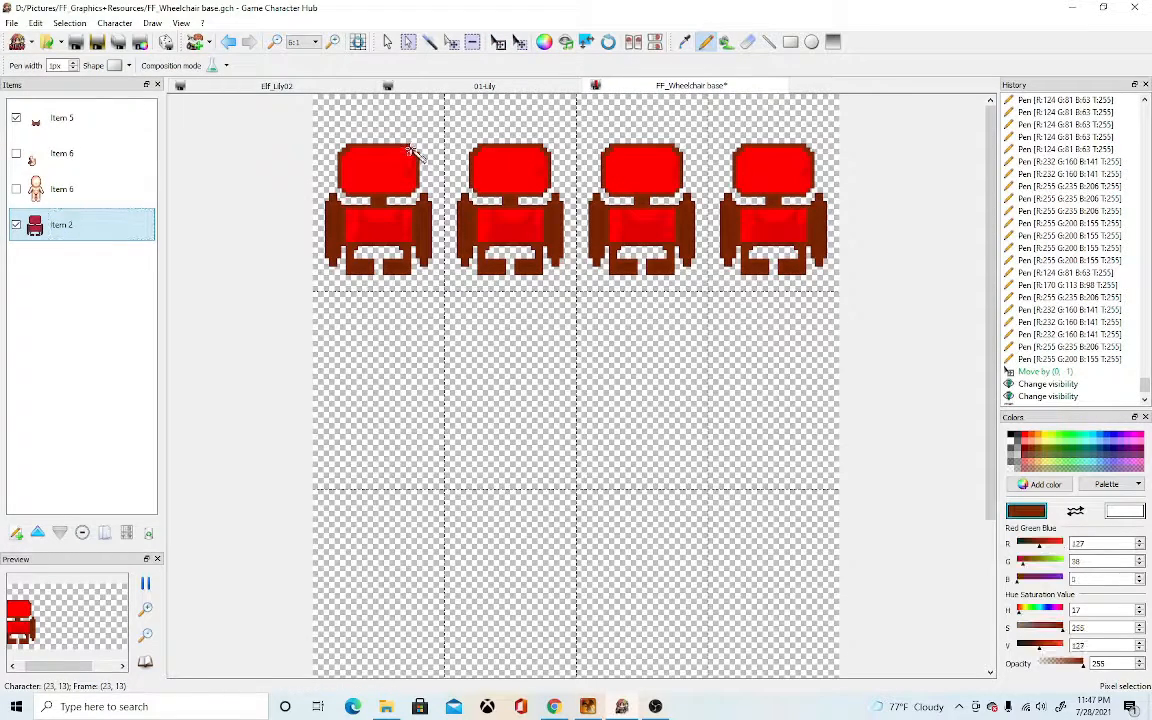
pyautogui.click(77, 41)
# - Draw a filled brown circle with the Ellipse tool as the wheel in the first left-facing frame of Item 2
pyautogui.scroll(1, 377, 355)
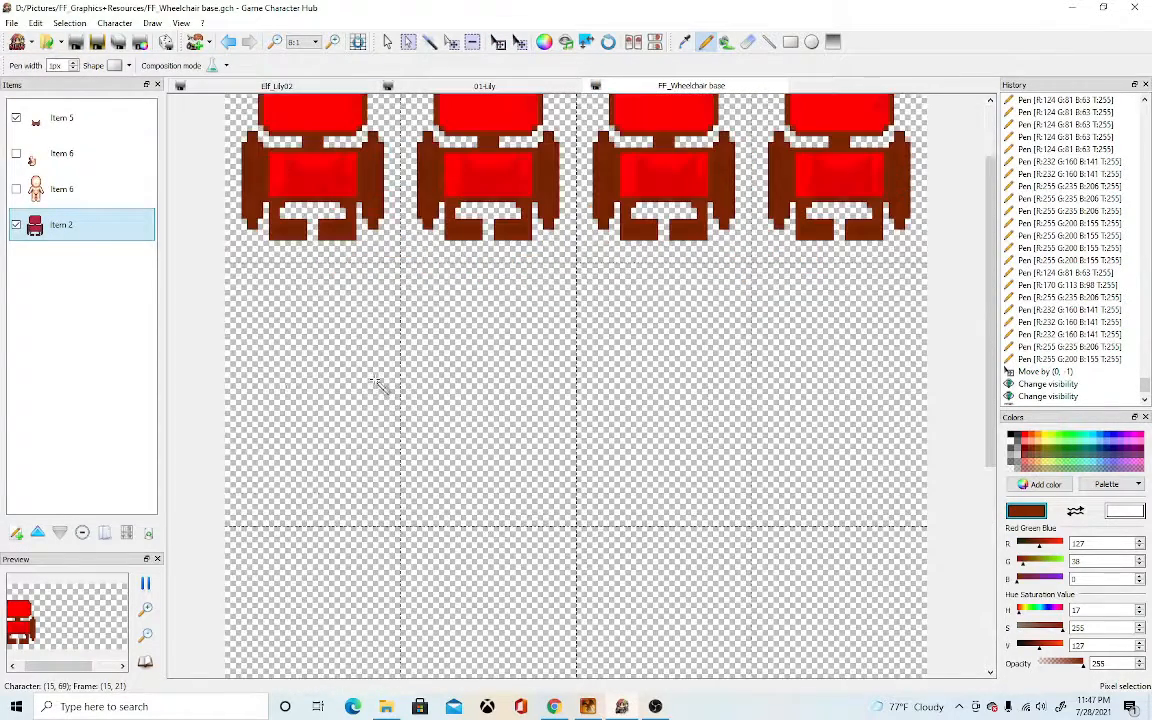
pyautogui.scroll(1, 377, 388)
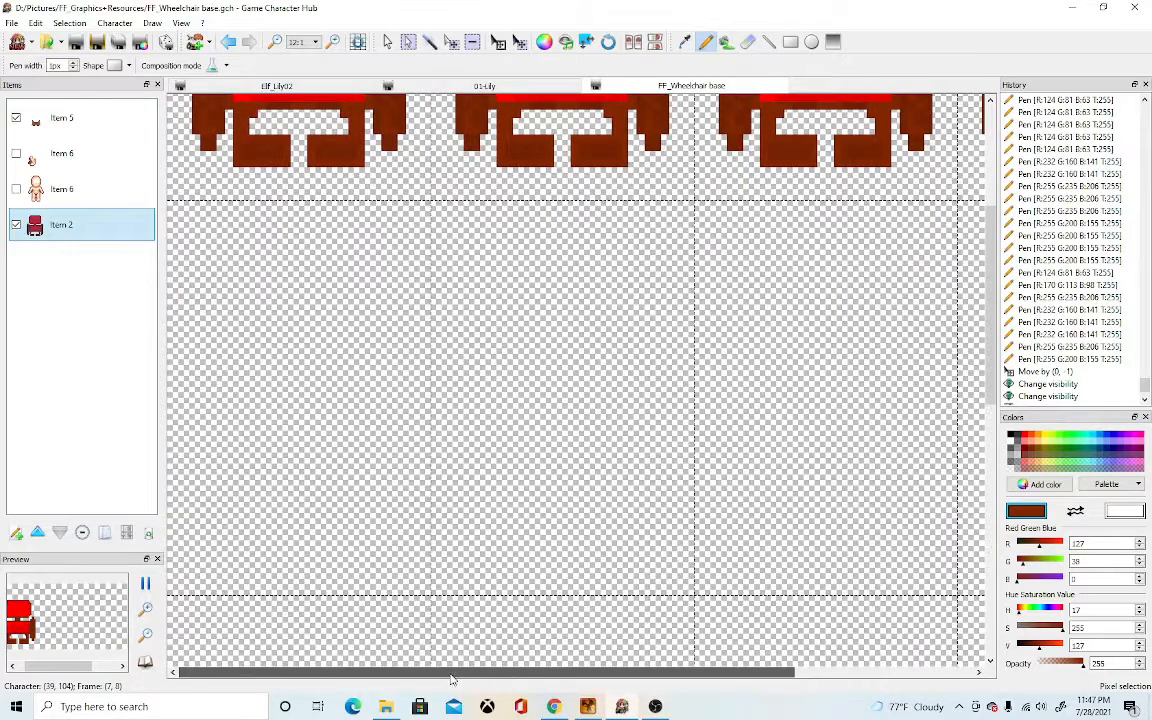
pyautogui.click(811, 41)
pyautogui.moveTo(219, 384); pyautogui.dragTo(381, 552)
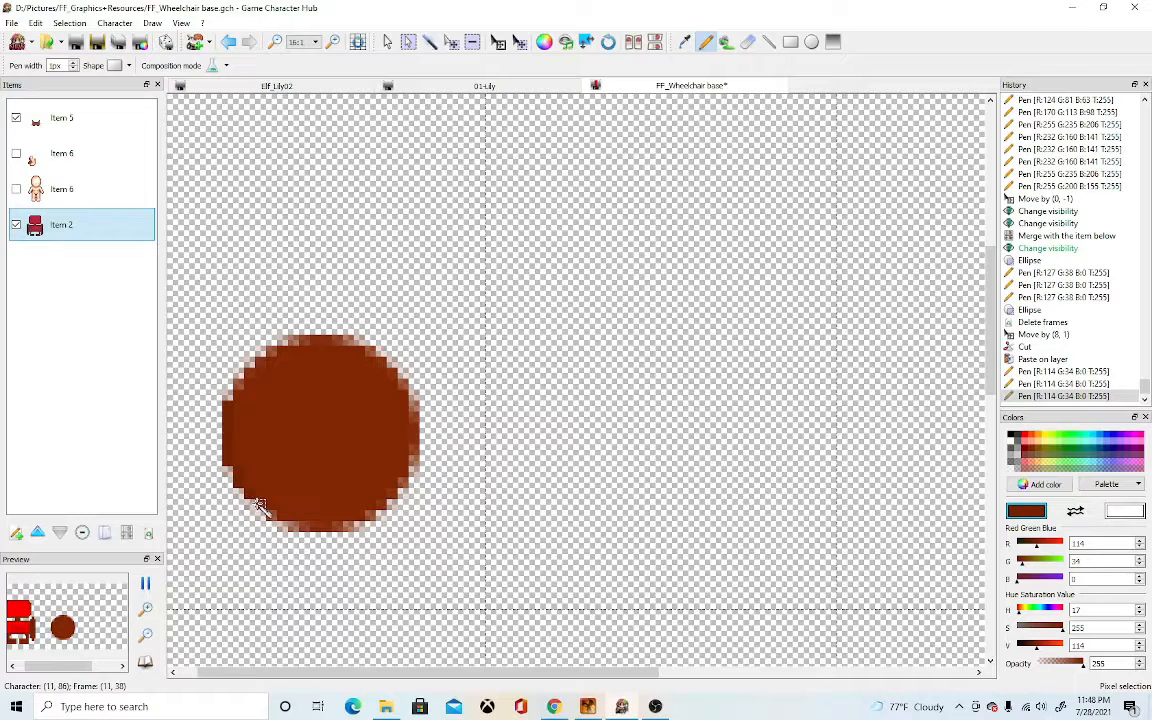
# - Harden the faded pixels along the wheel's bottom, lower-right and right edges with solid brown 114, 34, 0
pyautogui.moveTo(283, 527); pyautogui.dragTo(347, 527)
pyautogui.click(348, 526)
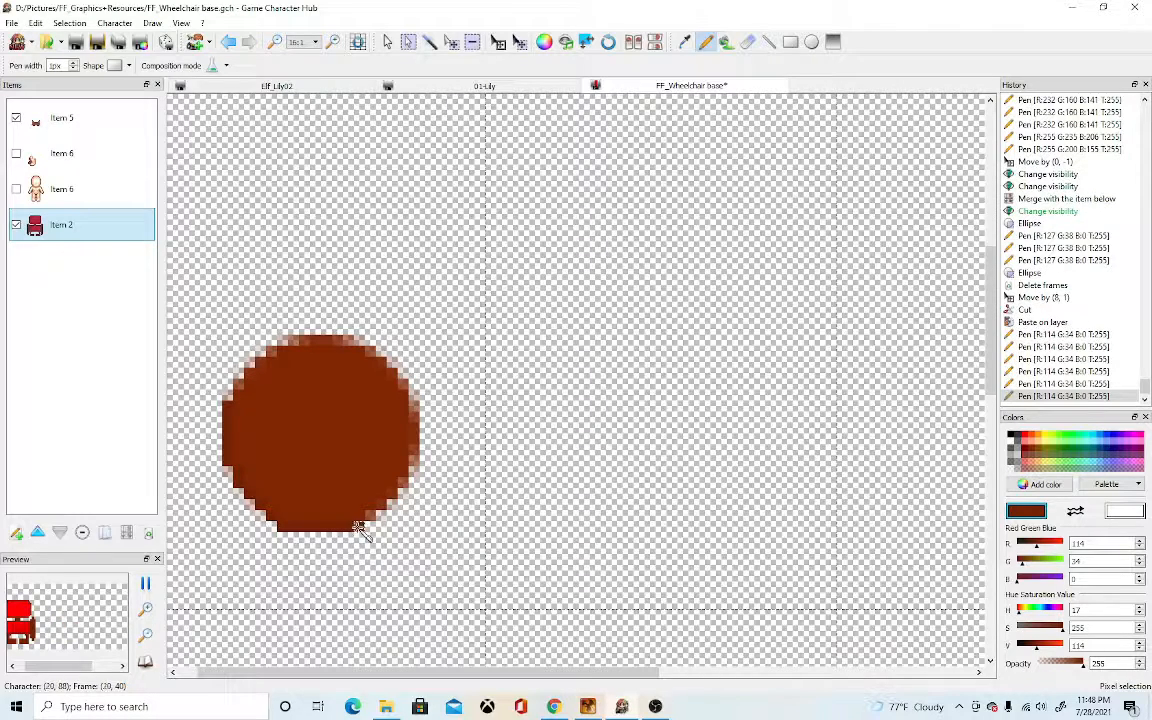
pyautogui.click(359, 526)
pyautogui.click(371, 516)
pyautogui.click(381, 513)
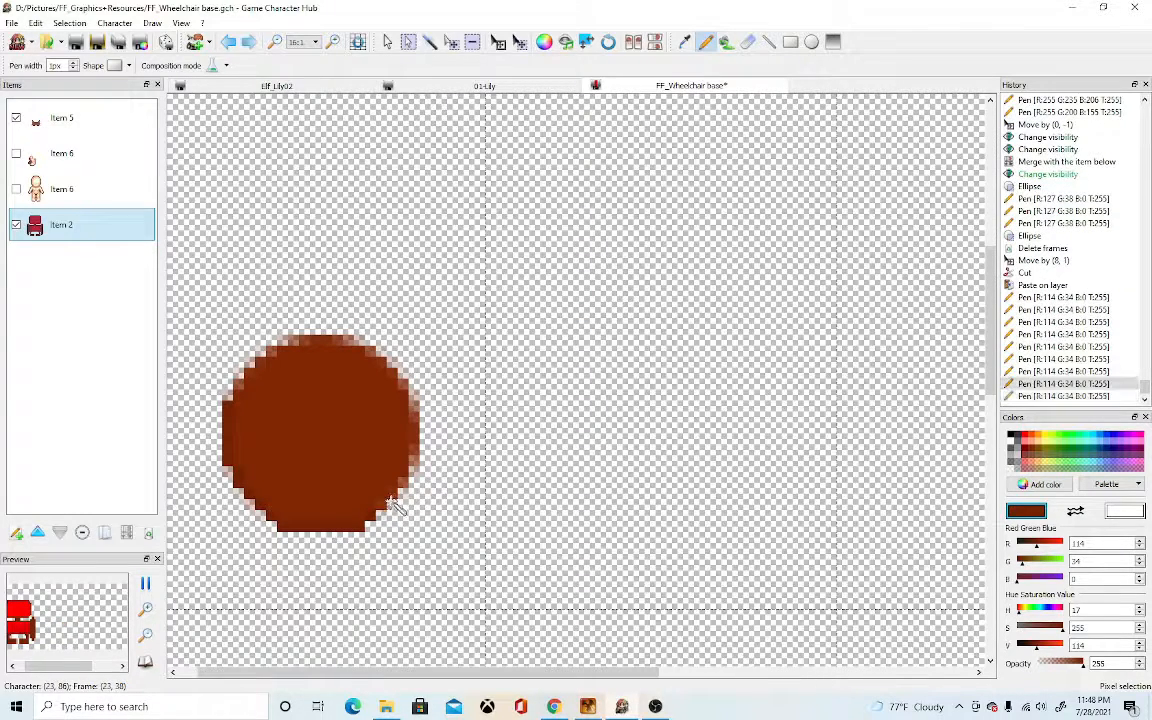
pyautogui.click(402, 485)
pyautogui.click(411, 474)
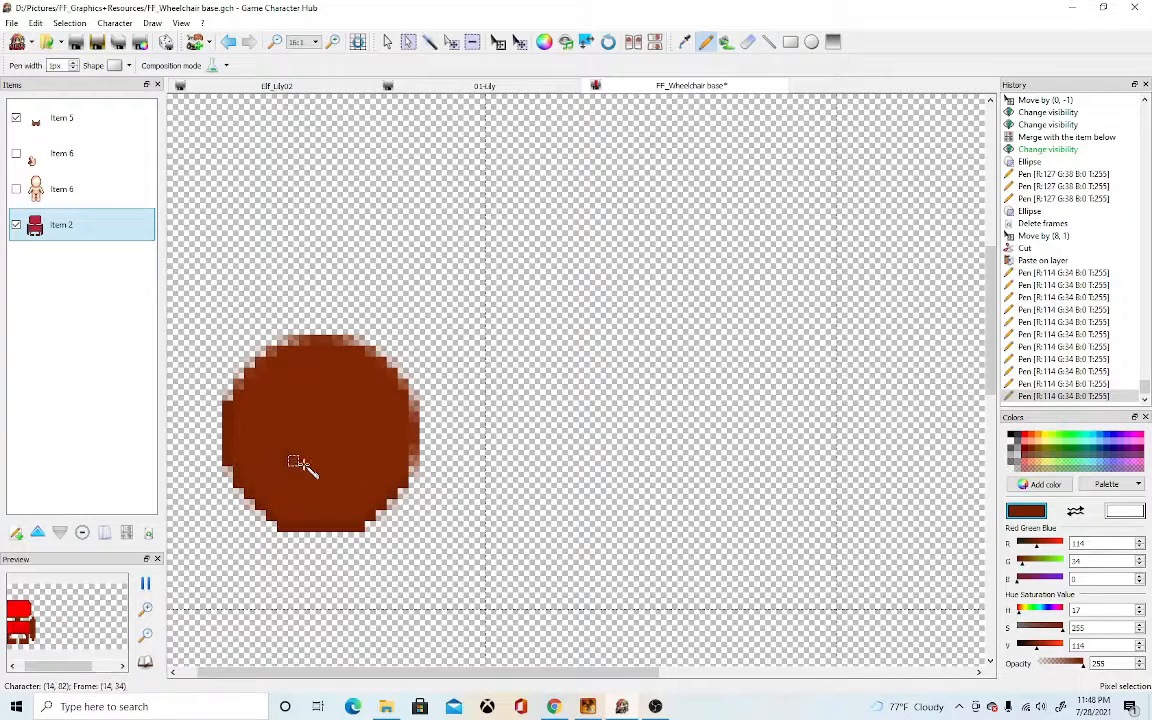
pyautogui.click(404, 467)
pyautogui.click(413, 455)
pyautogui.moveTo(413, 423); pyautogui.dragTo(413, 412)
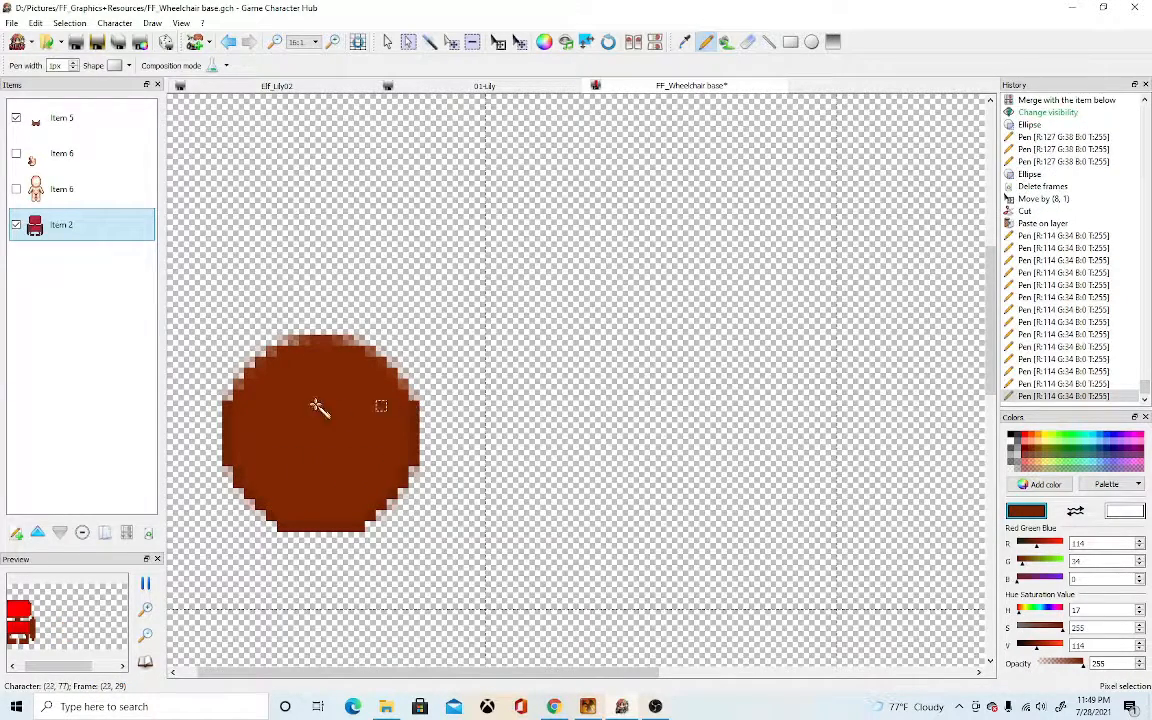
# - Fill in the faded pixels along the wheel's upper-left and top edge with solid brown 114, 34, 0
pyautogui.click(243, 387)
pyautogui.click(250, 383)
pyautogui.click(257, 365)
pyautogui.click(270, 357)
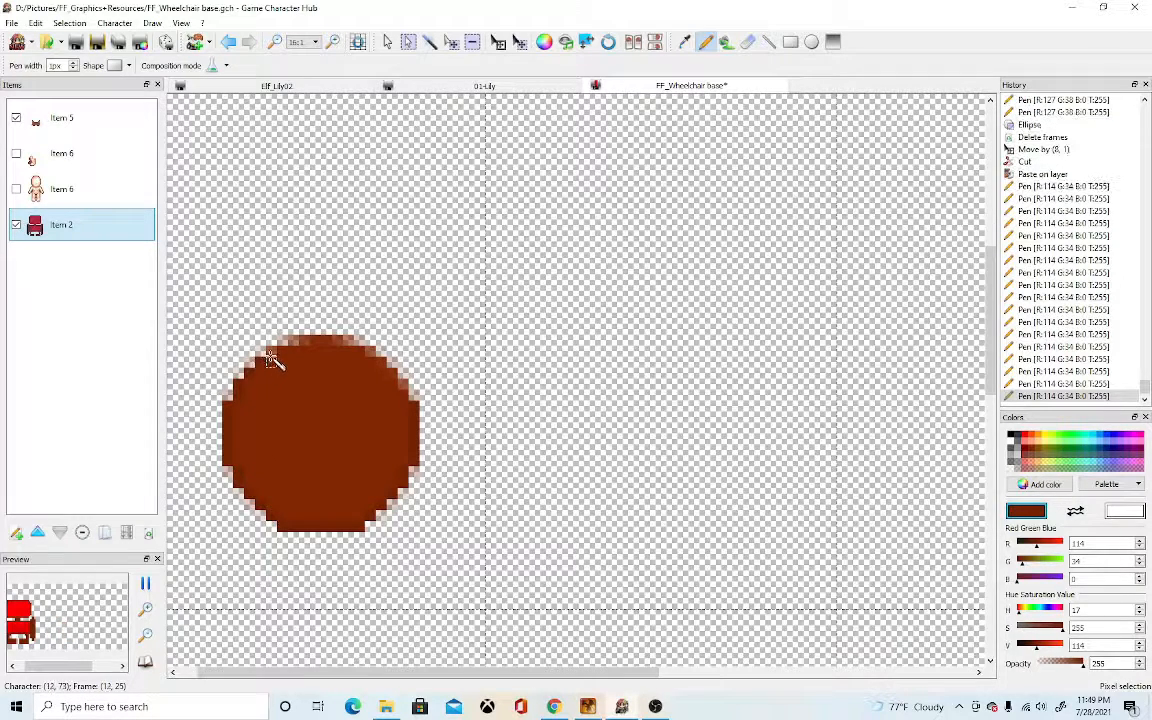
pyautogui.click(284, 345)
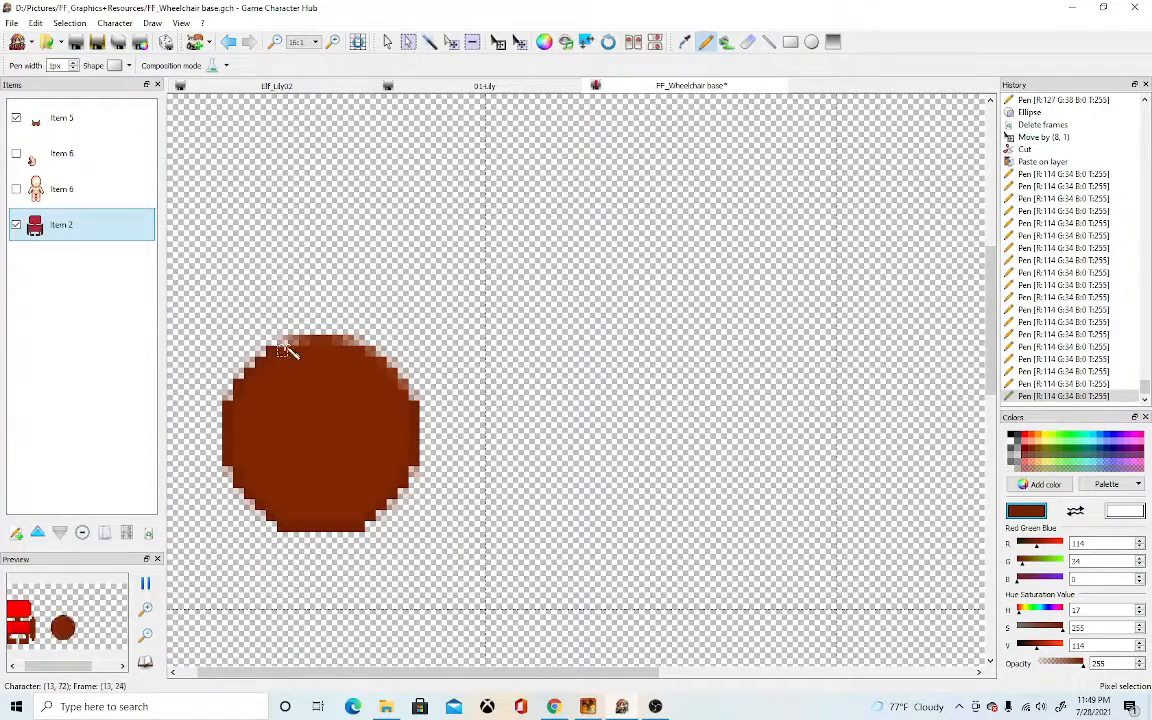
pyautogui.click(303, 343)
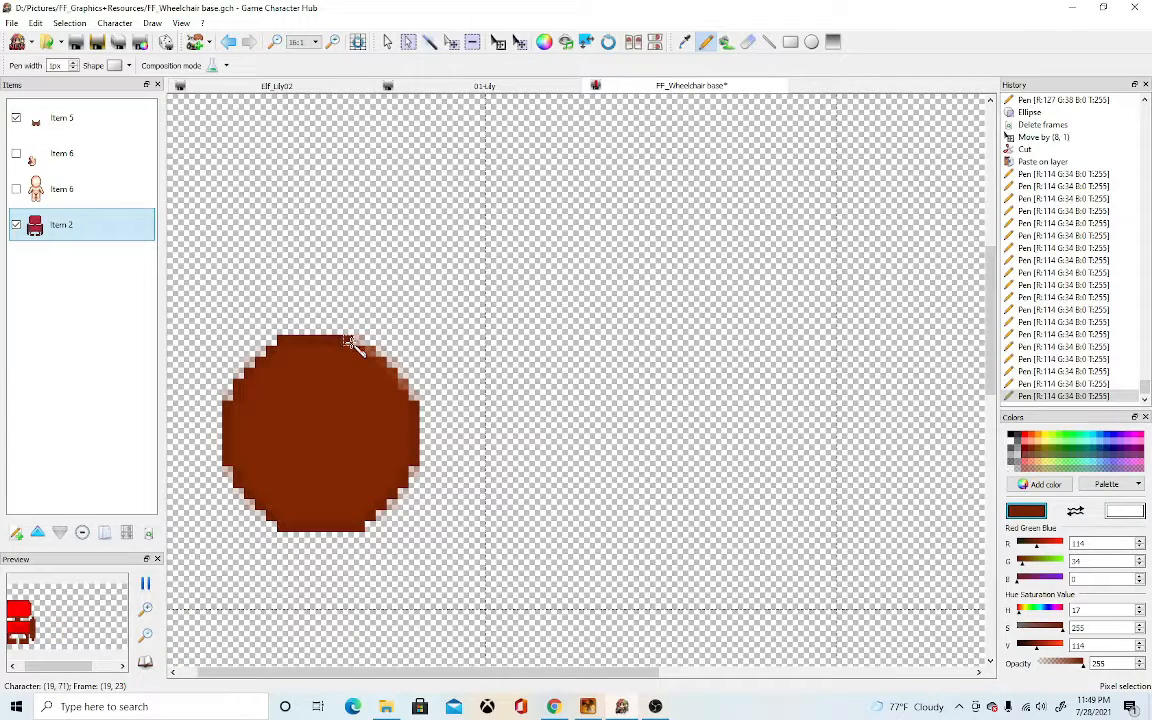
# - Harden the wheel's upper-right edge with solid brown 114, 34, 0, undoing one misplaced pixel, and switch to the Eraser
pyautogui.click(349, 341)
pyautogui.click(403, 385)
pyautogui.click(402, 375)
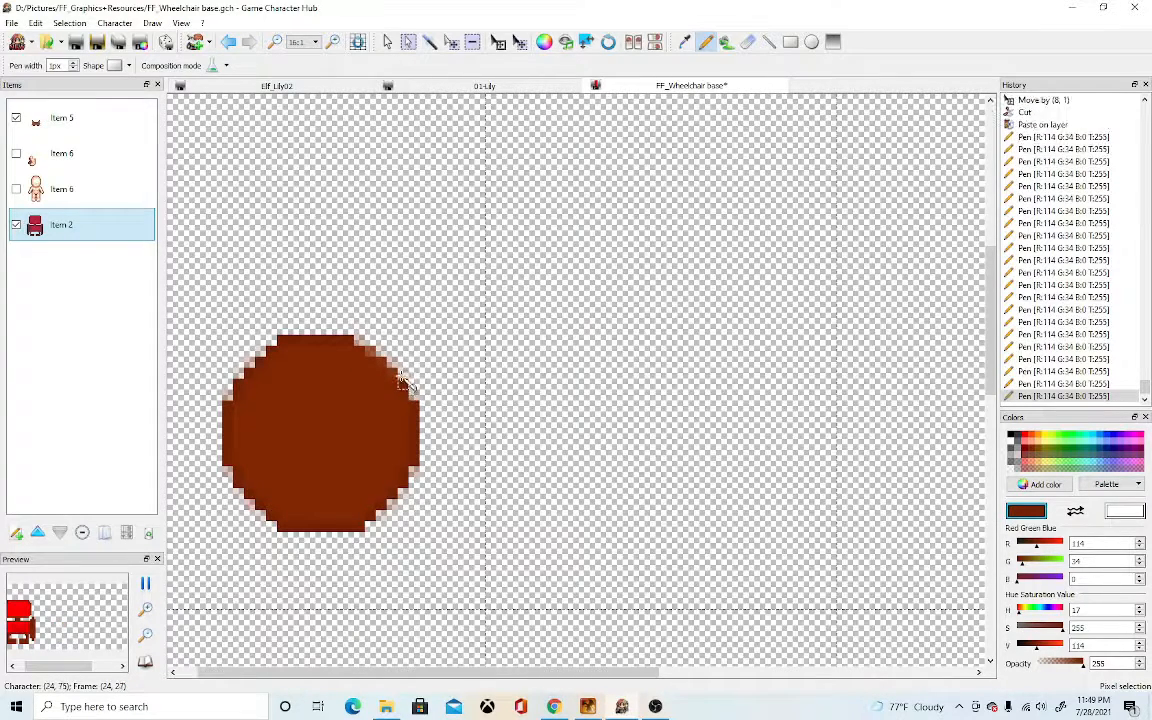
pyautogui.hotkey('ctrl', 'z')
pyautogui.click(392, 374)
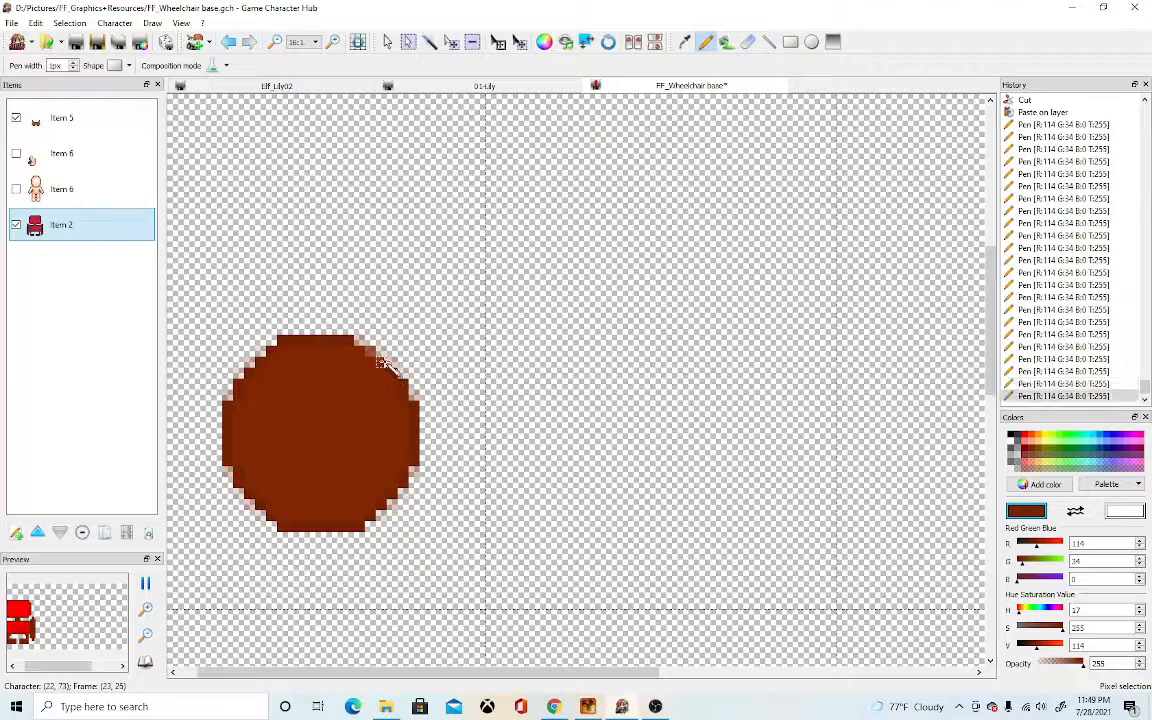
pyautogui.click(382, 364)
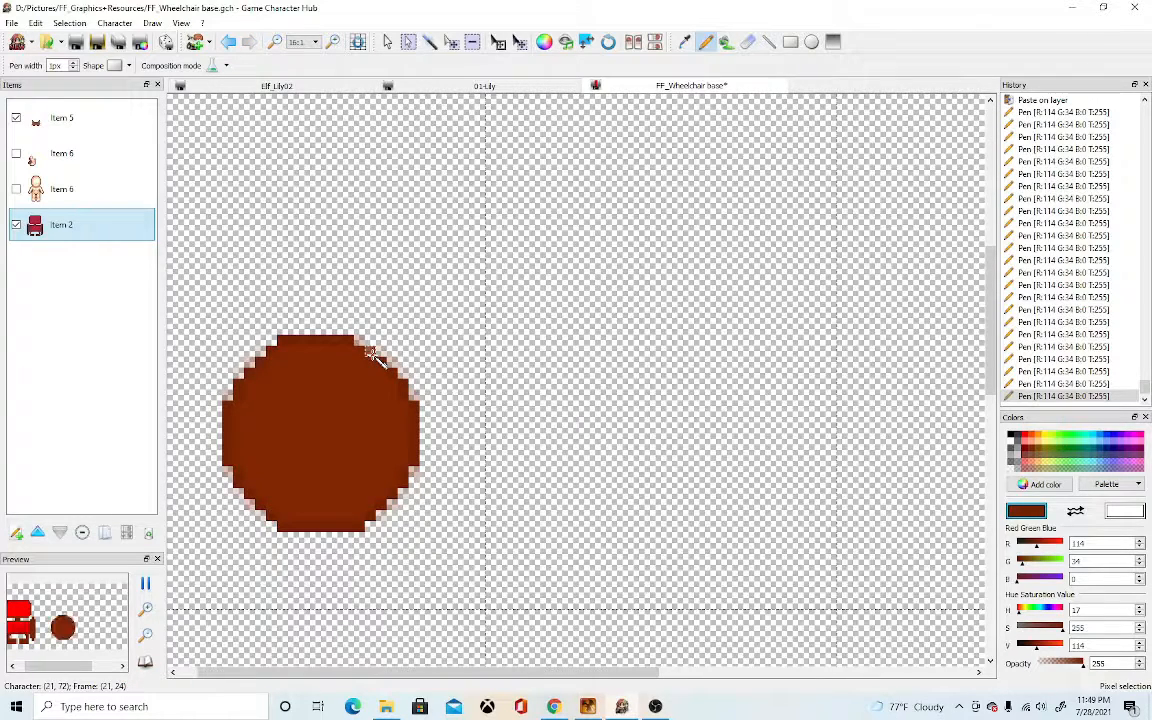
pyautogui.click(370, 348)
pyautogui.click(747, 42)
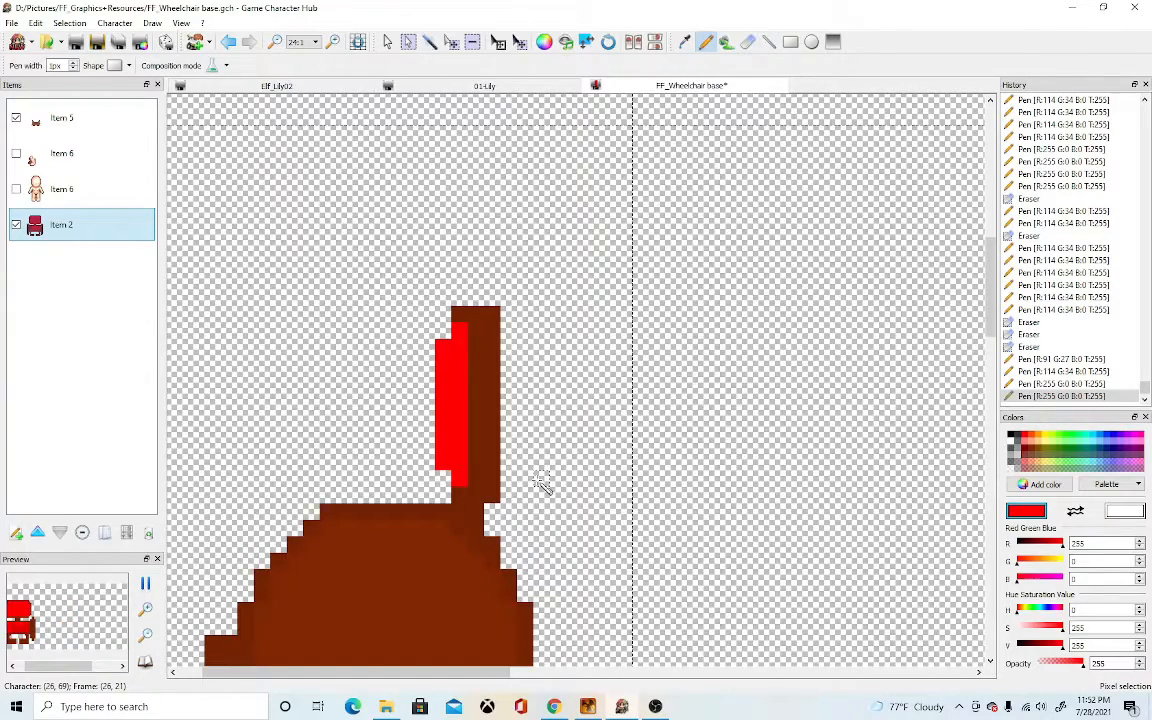
# - Show both hidden Item 6 layers with the body and detached legs over the side-view chair
pyautogui.scroll(-3, 540, 483)
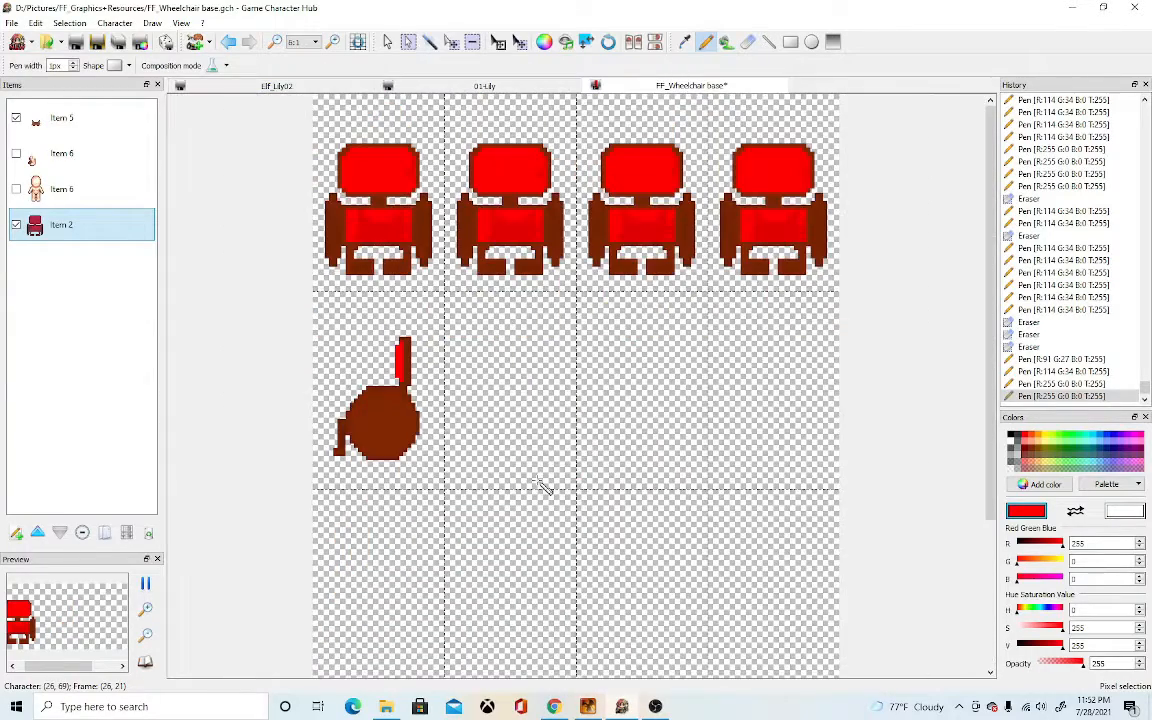
pyautogui.scroll(1, 542, 485)
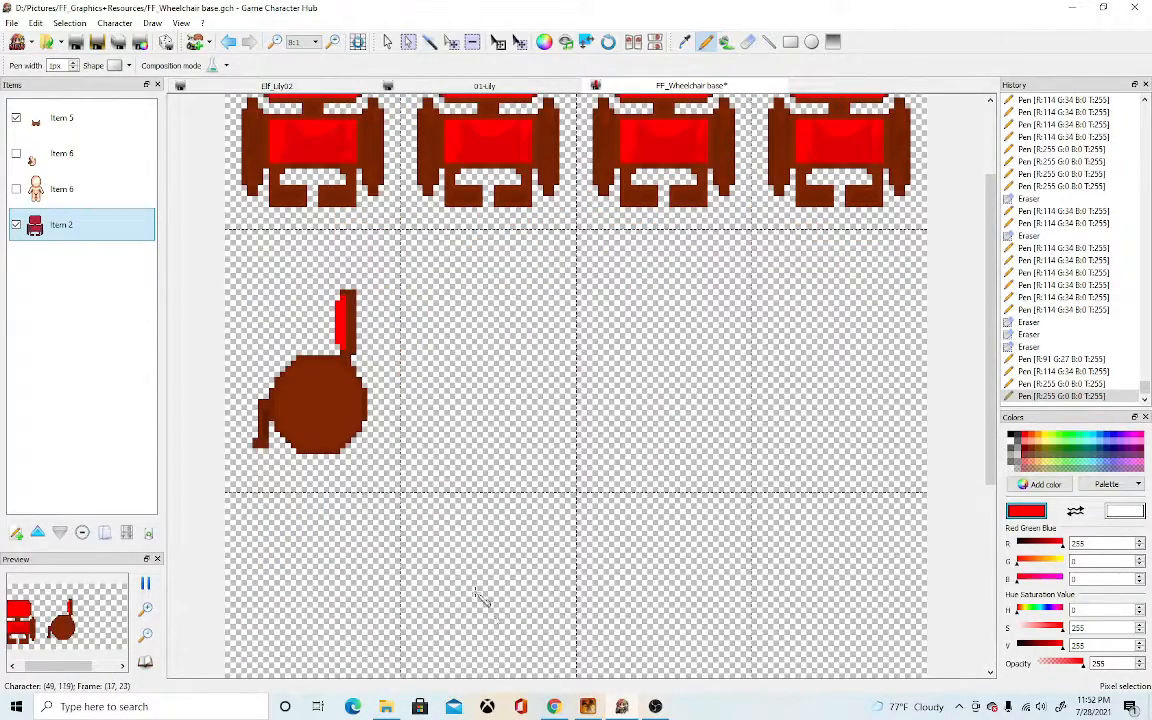
pyautogui.scroll(1, 416, 478)
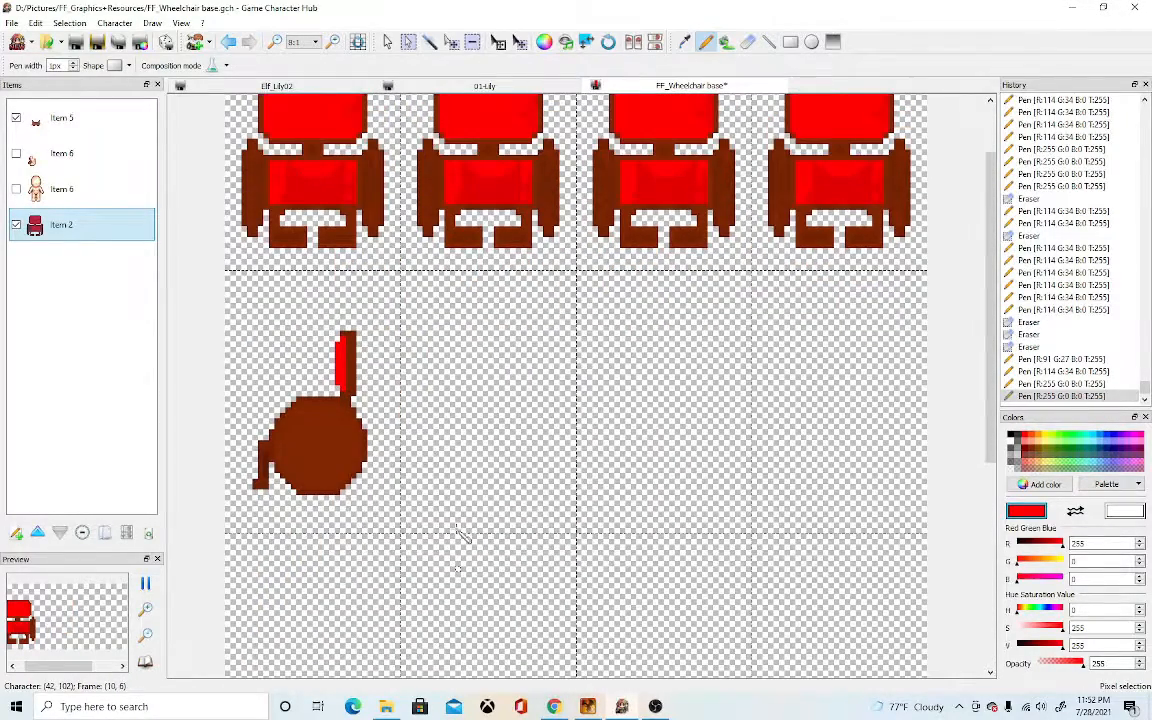
pyautogui.click(16, 153)
pyautogui.click(16, 189)
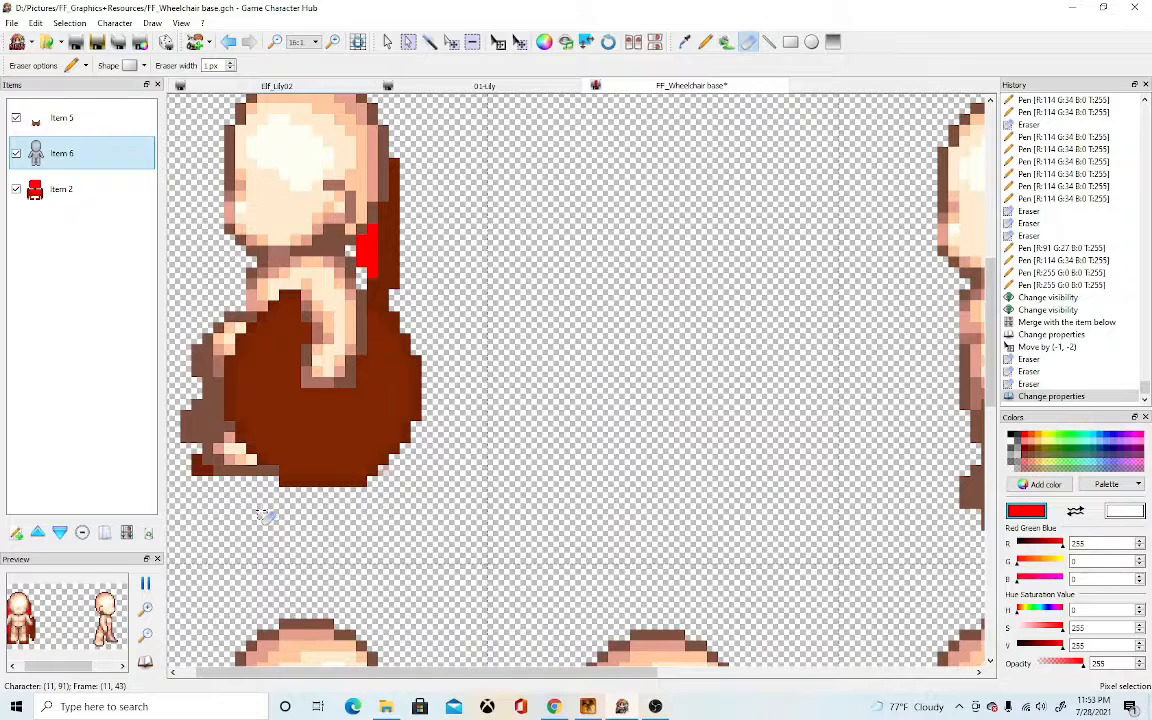
# - Lower the merged Item 6 body layer's opacity to 150 and erase the leg pixels covering the chair's footrest bar
pyautogui.doubleClick(62, 153)
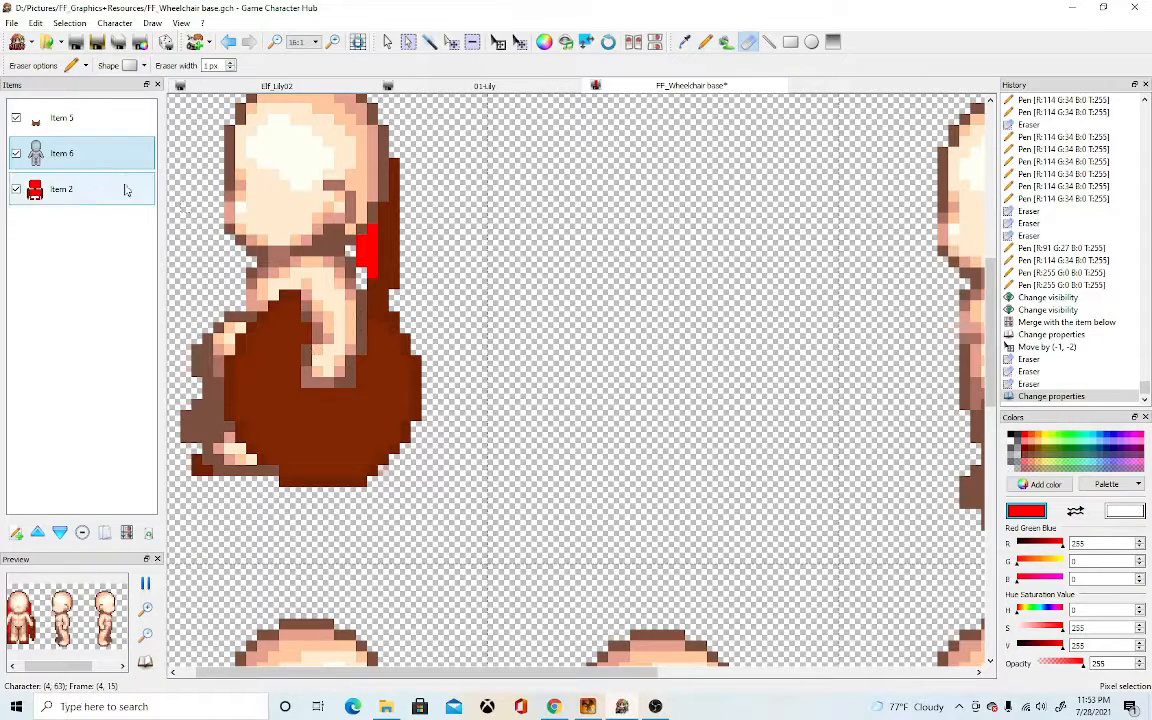
pyautogui.moveTo(604, 351); pyautogui.dragTo(578, 350)
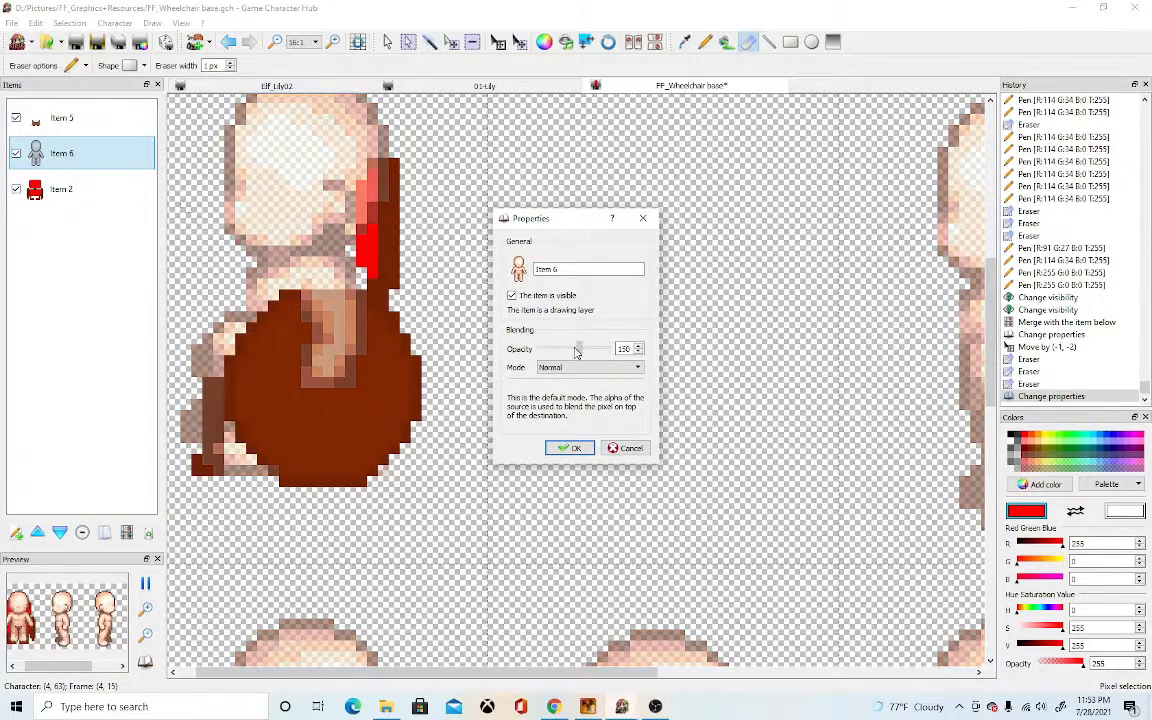
pyautogui.press('Return')
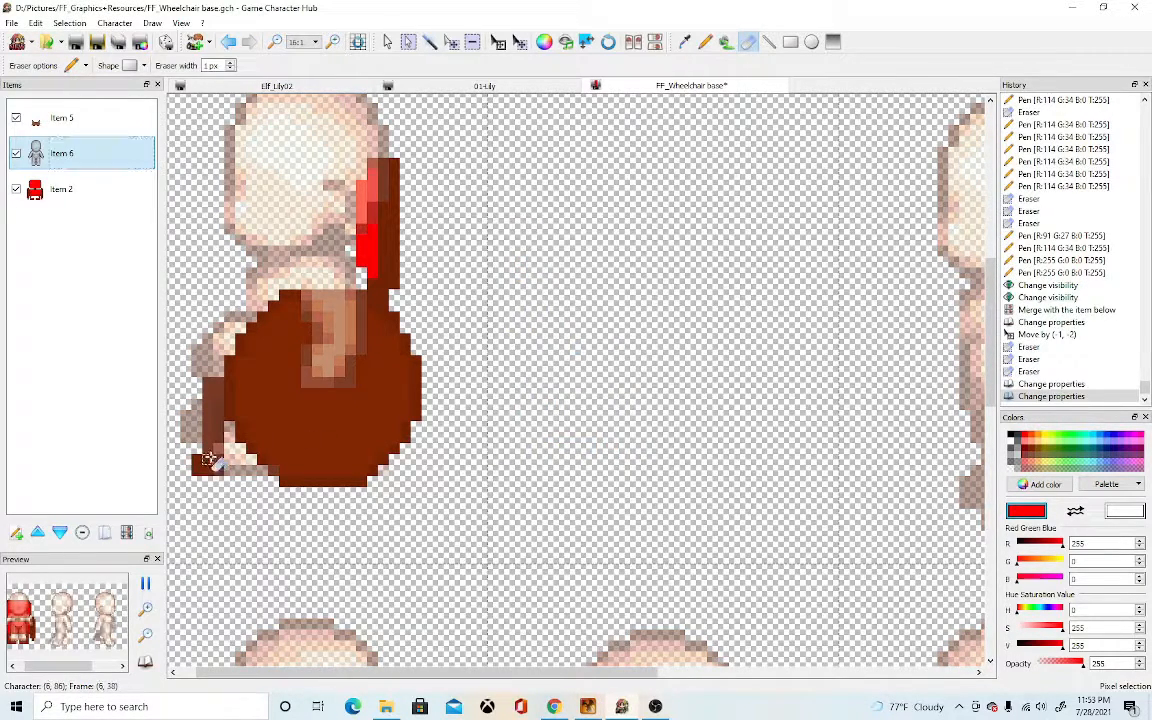
pyautogui.moveTo(210, 390); pyautogui.dragTo(203, 437)
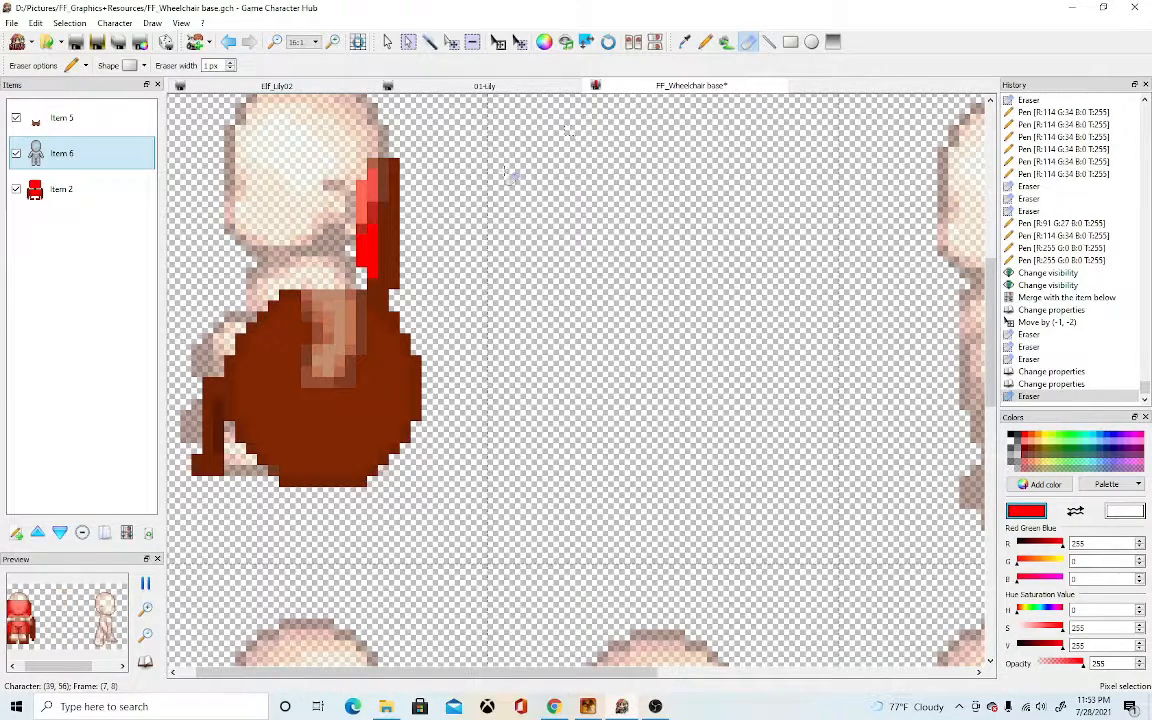
# - Restore the Item 6 body layer's opacity to 255 and check the seated figure against the chair
pyautogui.doubleClick(75, 160)
pyautogui.click(513, 297)
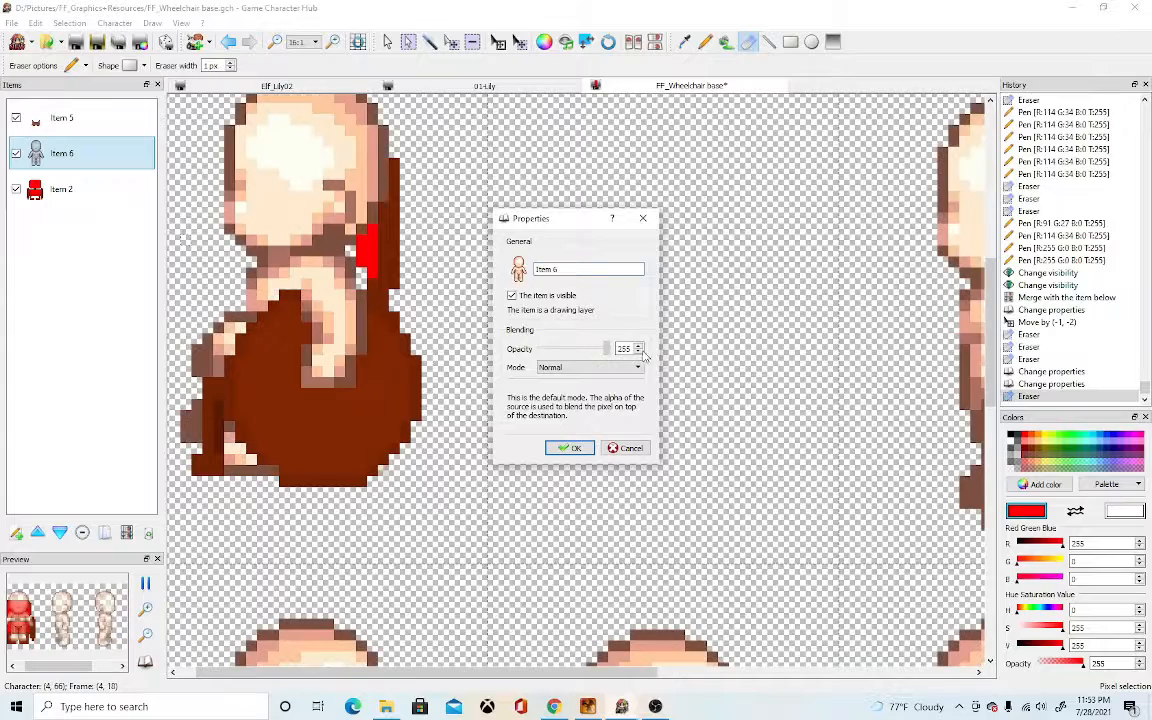
pyautogui.click(572, 449)
pyautogui.scroll(-1, 577, 455)
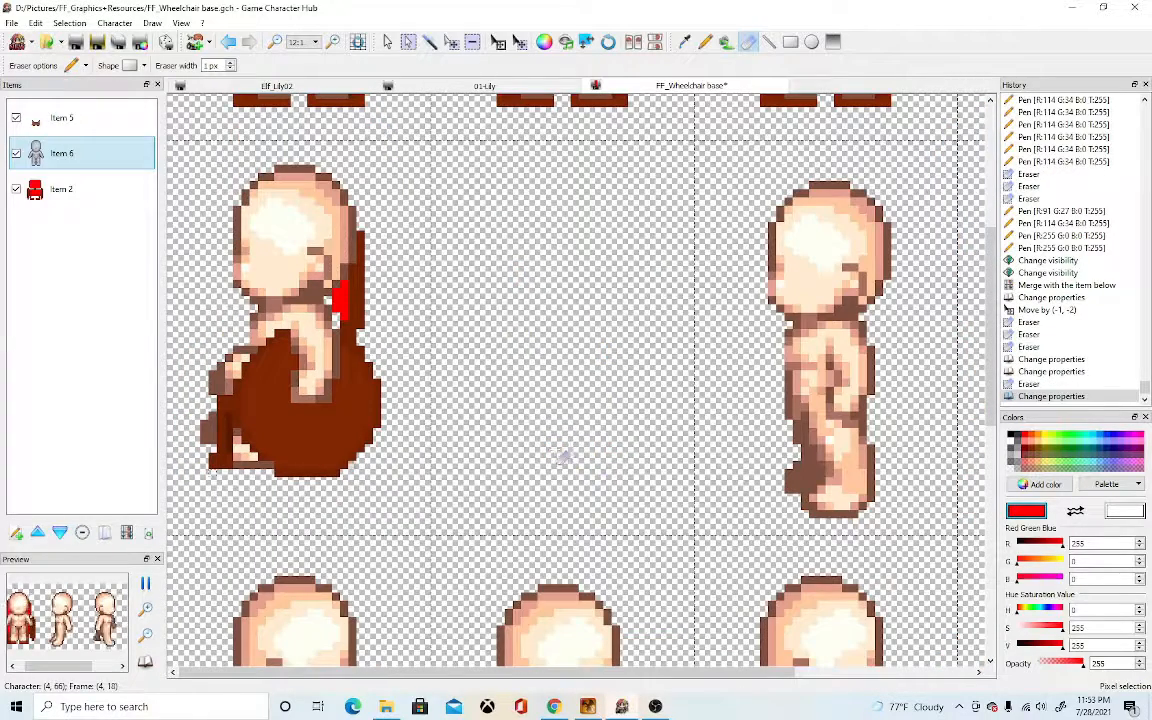
pyautogui.scroll(-1, 538, 505)
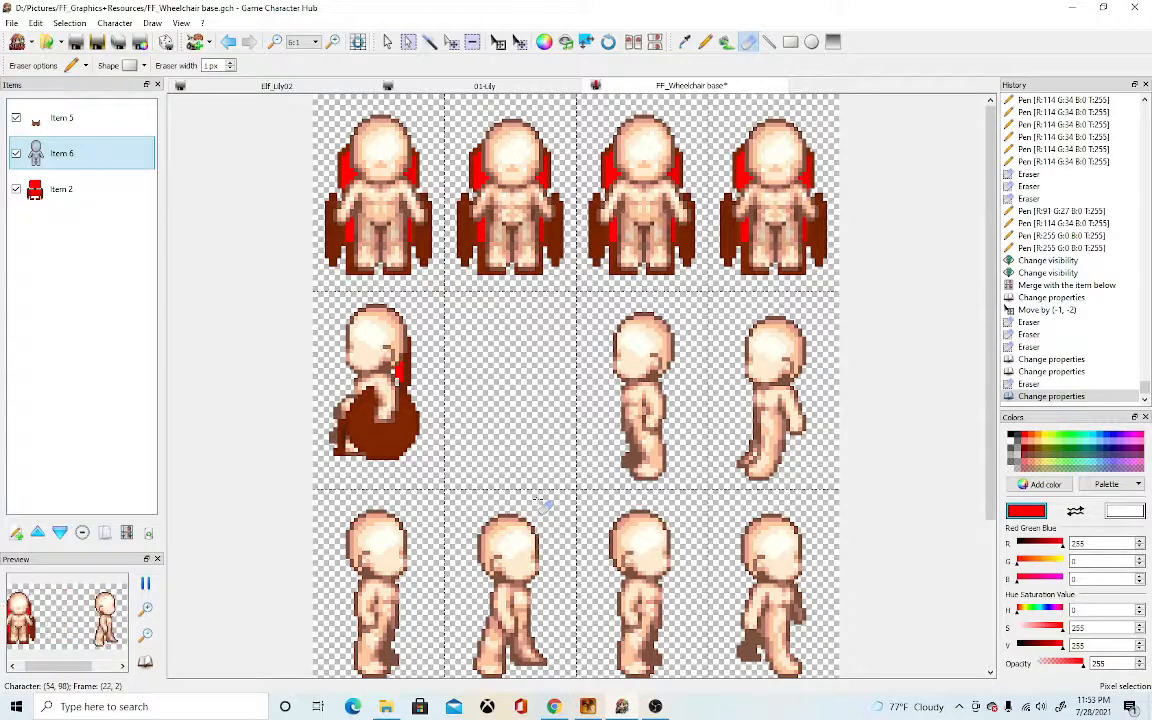
pyautogui.scroll(2, 310, 392)
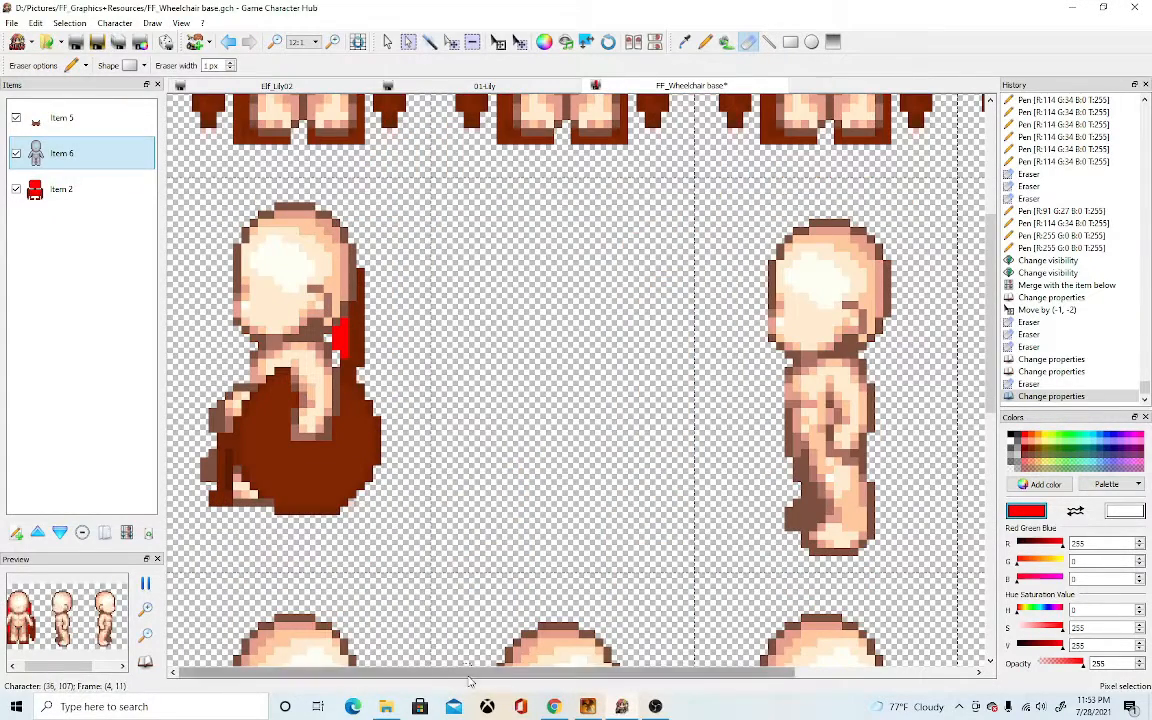
pyautogui.scroll(2, 213, 381)
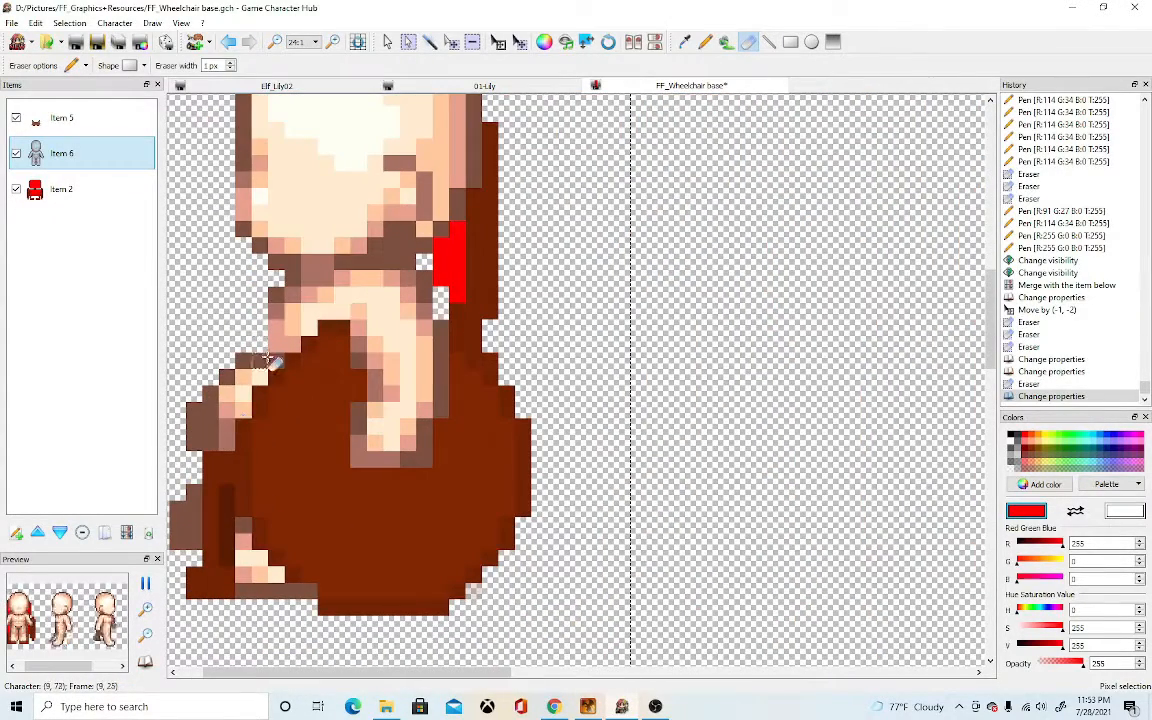
# - Try recolouring the dark knee pixels with the sampled skin shade 170, 113, 98 using the pen, and undo both strokes
pyautogui.click(705, 41)
pyautogui.scroll(-2, 370, 384)
pyautogui.scroll(-3, 370, 383)
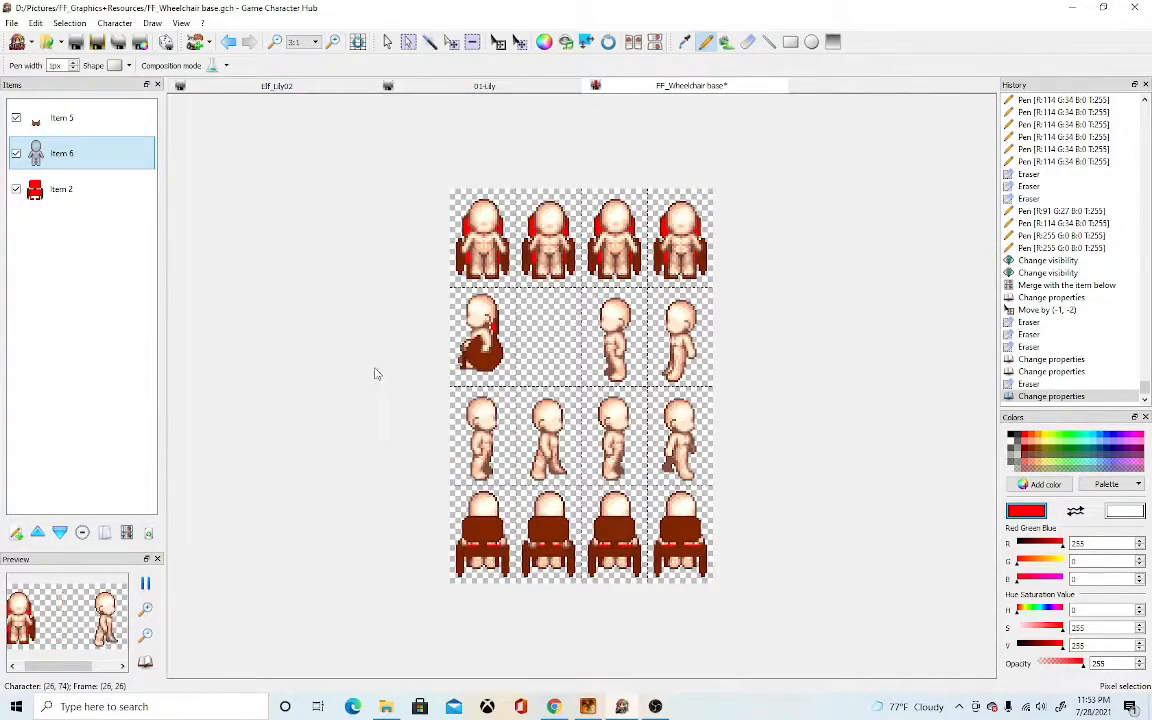
pyautogui.scroll(1, 388, 369)
pyautogui.scroll(3, 340, 310)
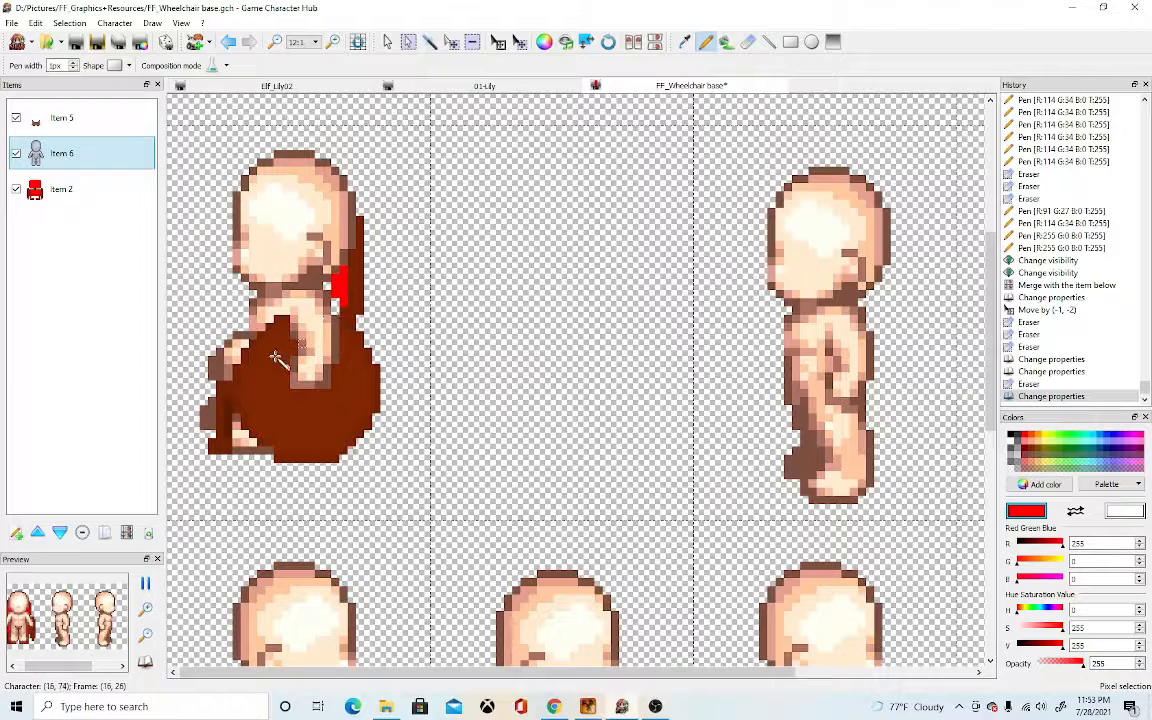
pyautogui.scroll(1, 170, 360)
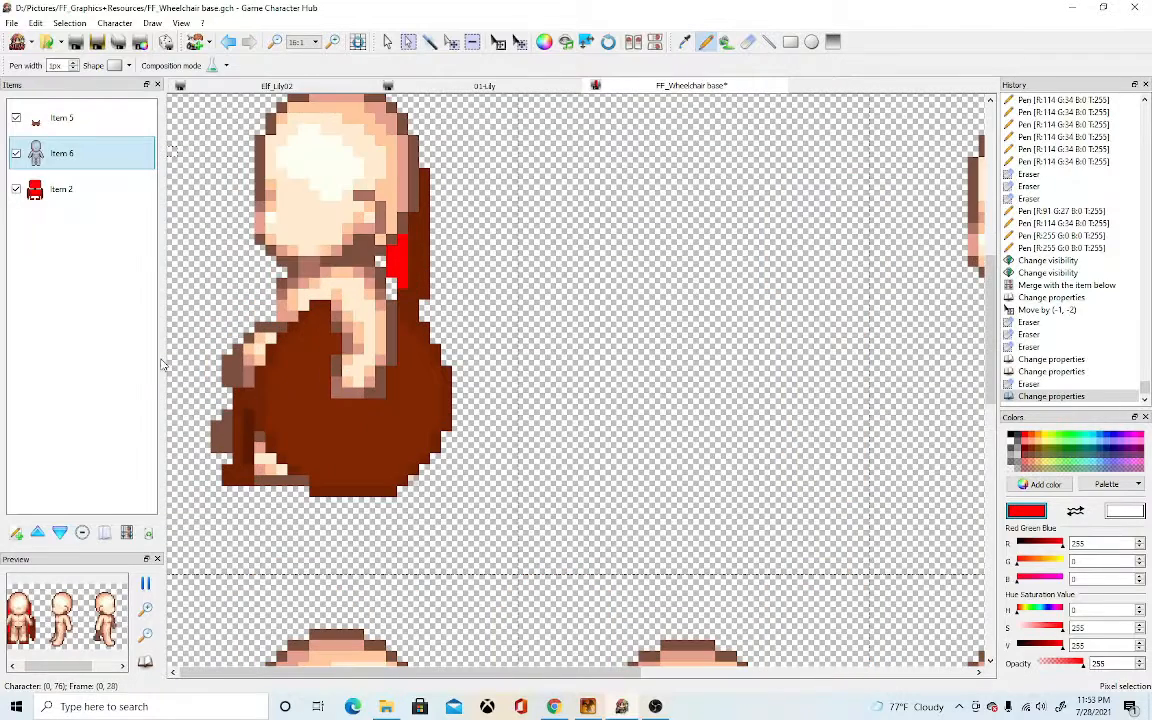
pyautogui.rightClick(249, 373)
pyautogui.click(239, 374)
pyautogui.click(251, 381)
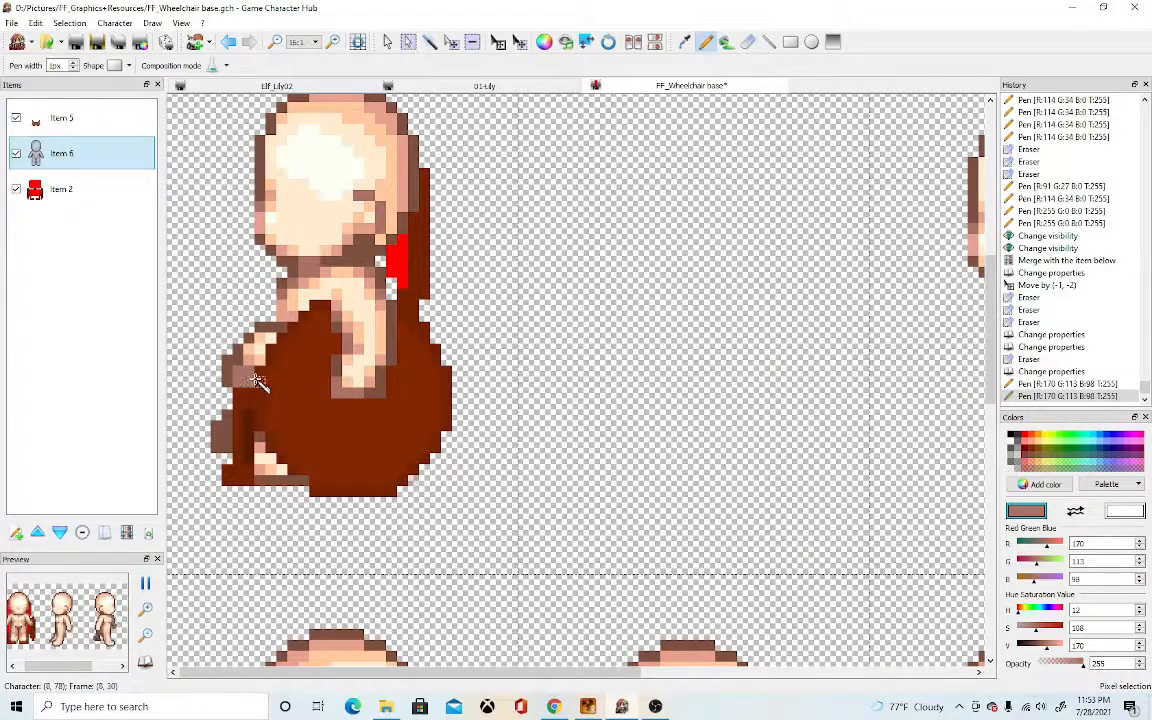
pyautogui.hotkey('ctrl', 'z')
pyautogui.hotkey('ctrl', 'z')
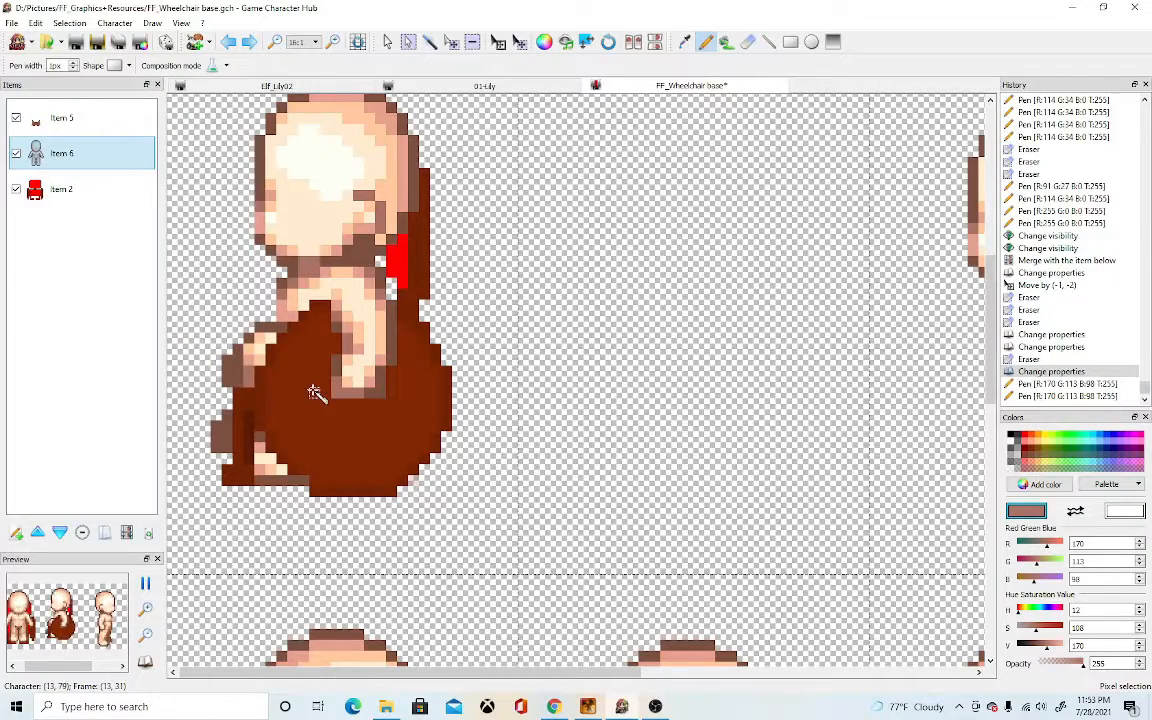
# - Try copying the seated body on Item 6 from the left-facing row's first frame into its third frame
pyautogui.scroll(-2, 506, 466)
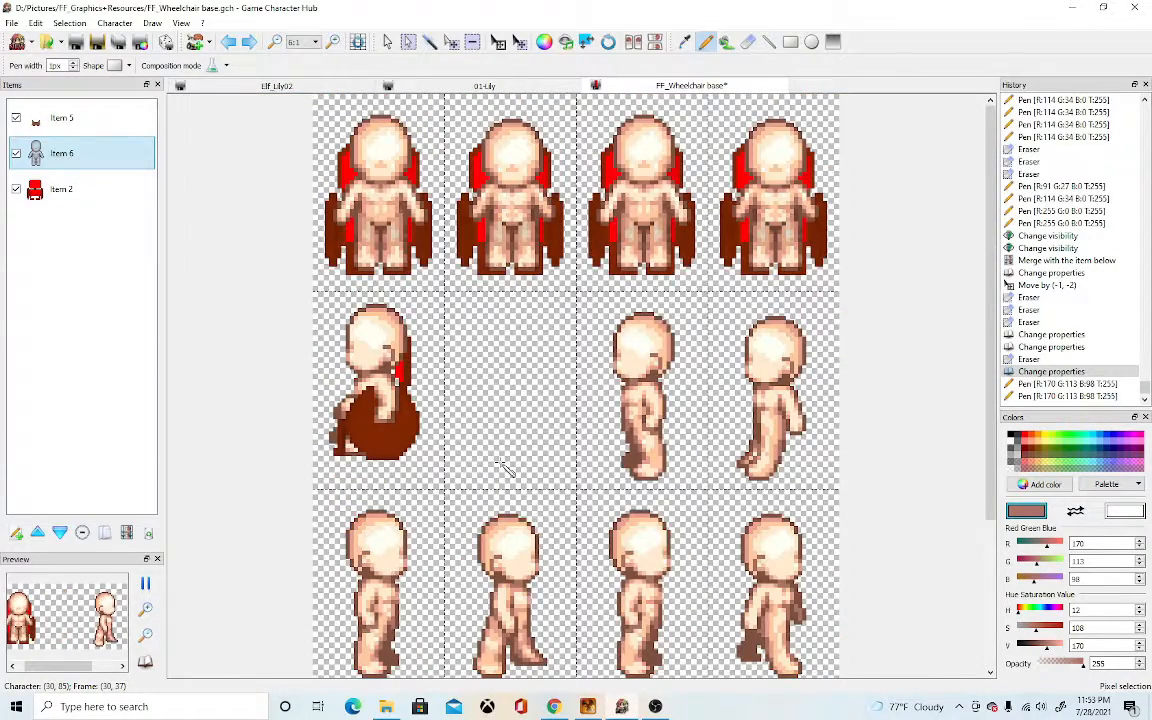
pyautogui.scroll(-1, 506, 466)
pyautogui.scroll(1, 780, 313)
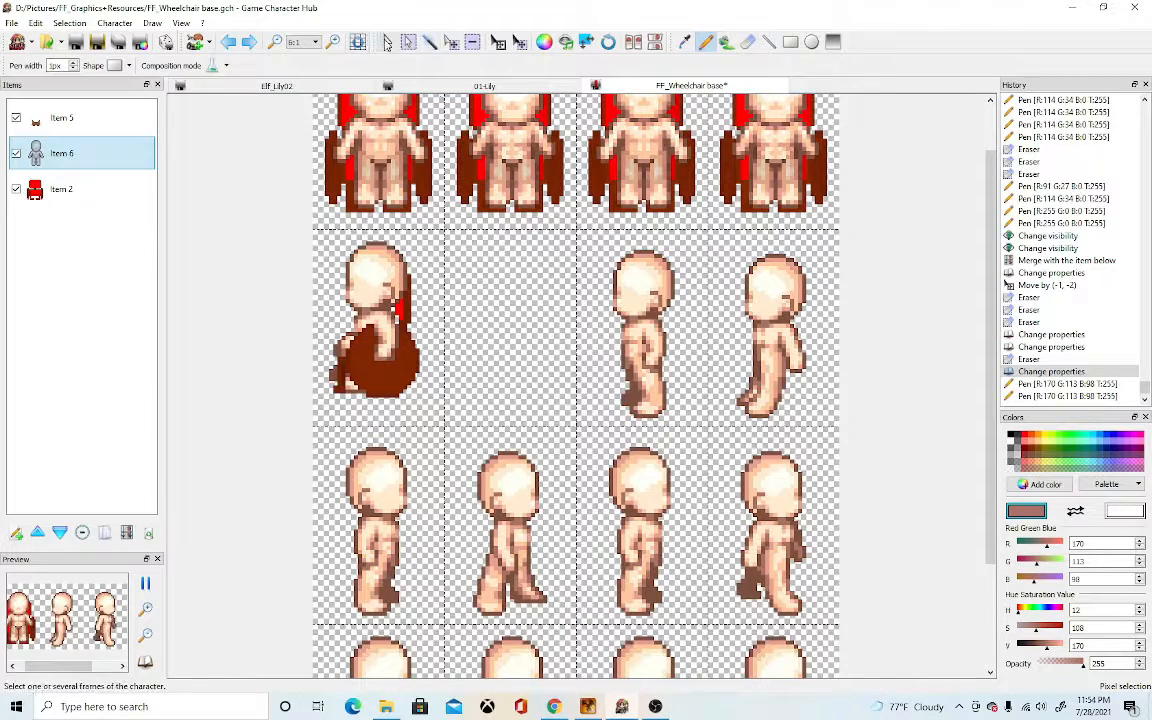
pyautogui.click(387, 41)
pyautogui.click(376, 363)
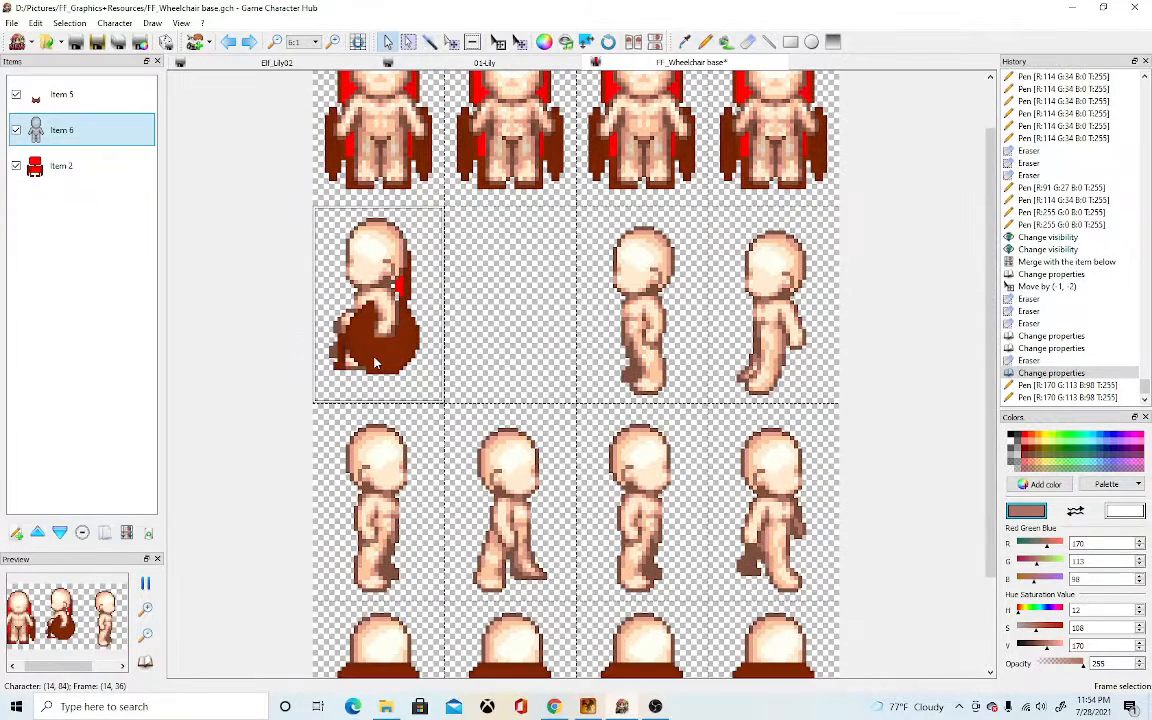
pyautogui.click(662, 366)
pyautogui.hotkey('ctrl', 'v')
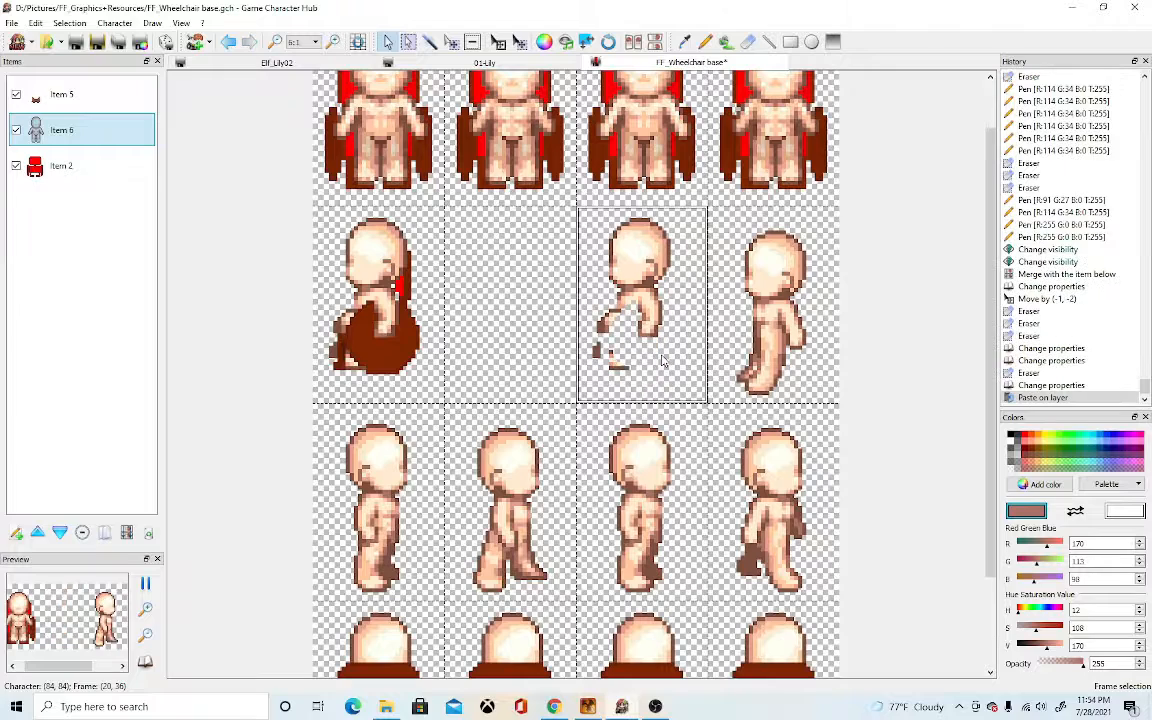
# - Compare the third left-facing frame with and without the pasted body, and leave the paste undone
pyautogui.click(1034, 387)
pyautogui.click(1034, 398)
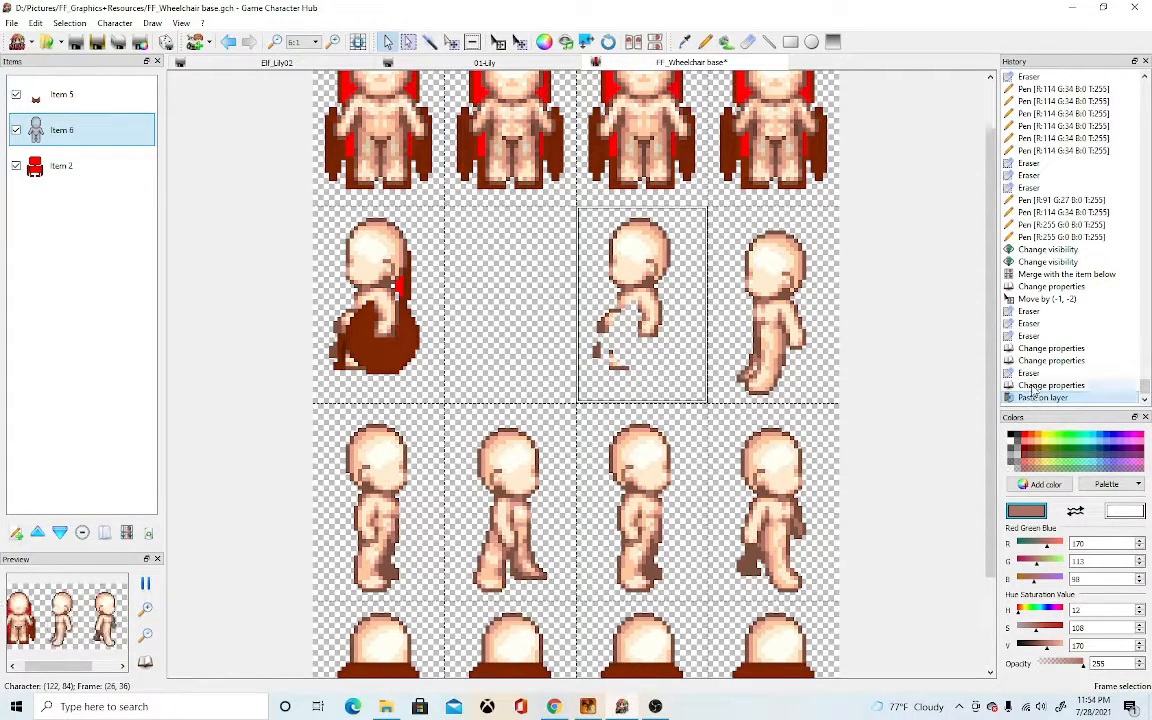
pyautogui.click(1034, 386)
pyautogui.click(1034, 398)
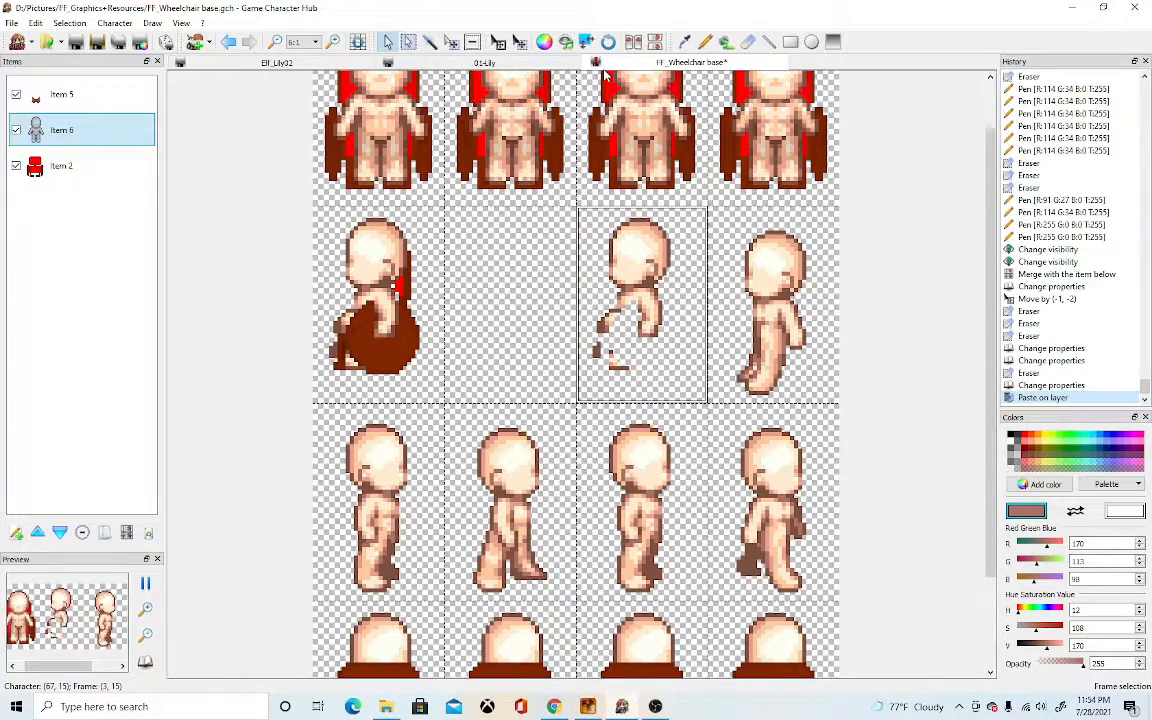
pyautogui.click(1034, 386)
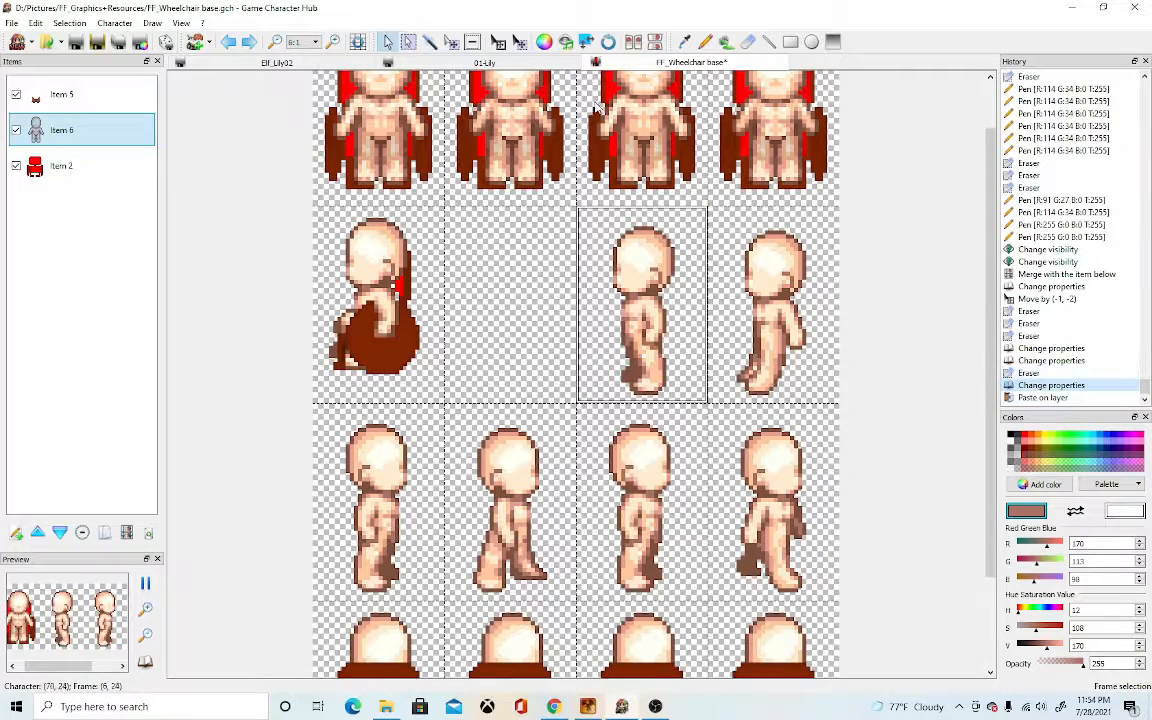
# - Move the seated body and the chair in the first left-facing frame down 2 pixels, and make Item 6 active again
pyautogui.click(415, 292)
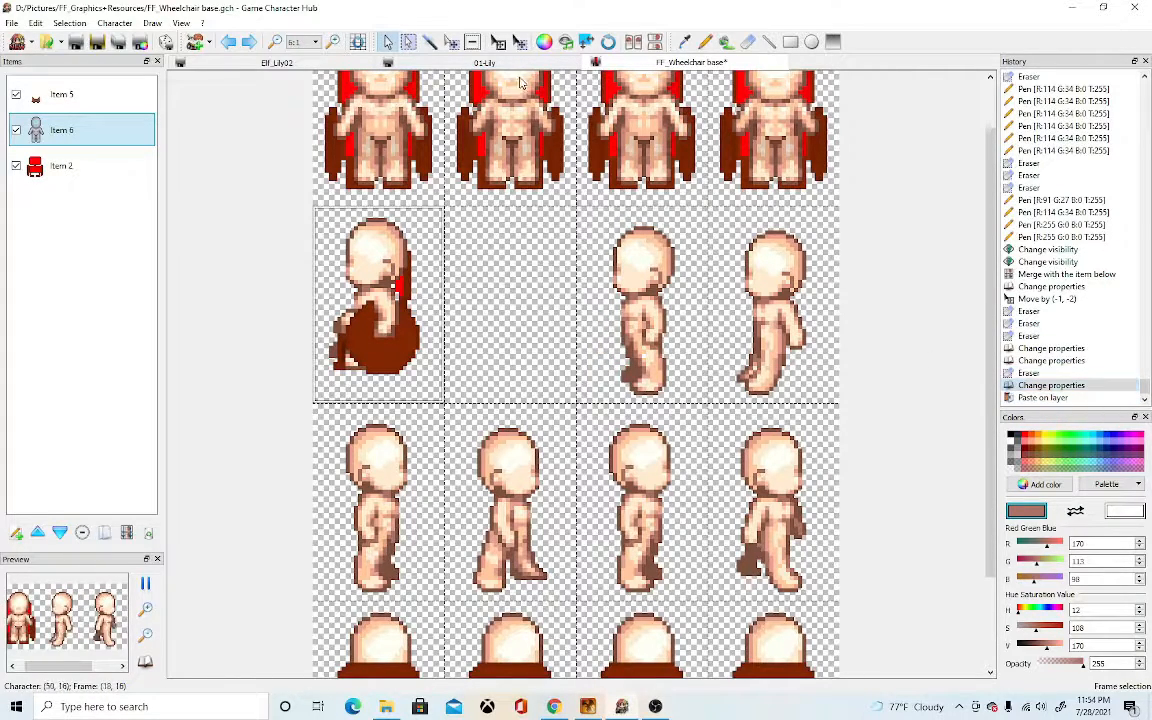
pyautogui.moveTo(425, 251); pyautogui.dragTo(418, 256)
pyautogui.click(113, 162)
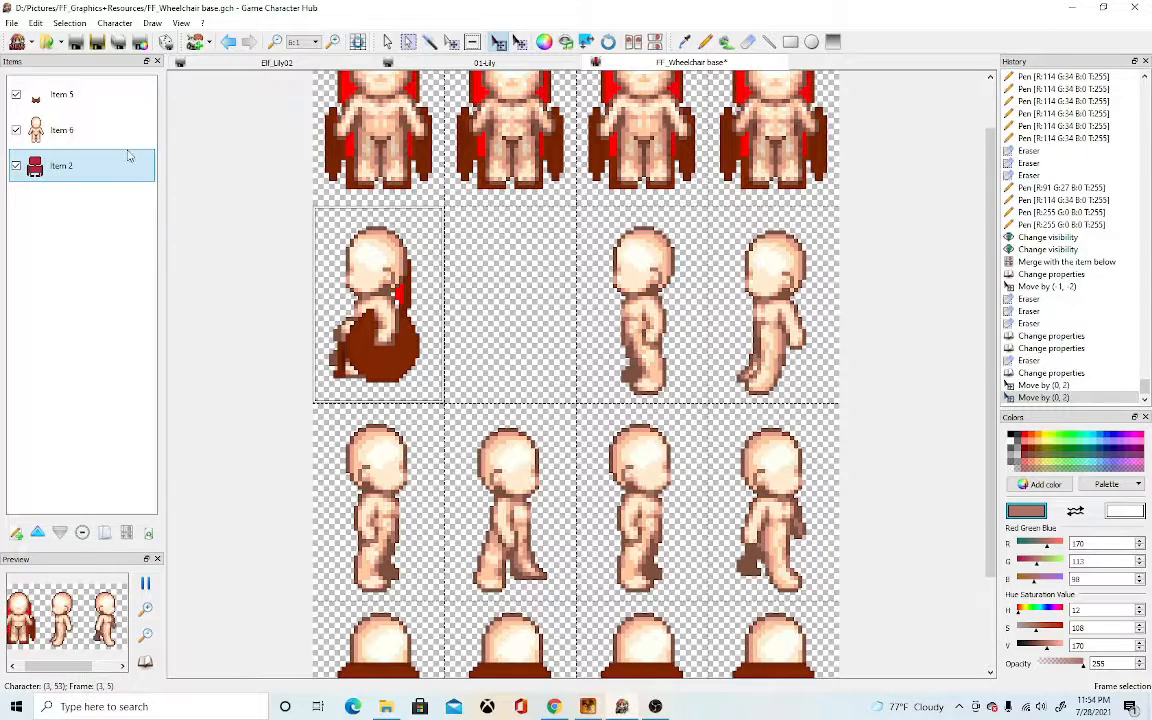
pyautogui.click(98, 137)
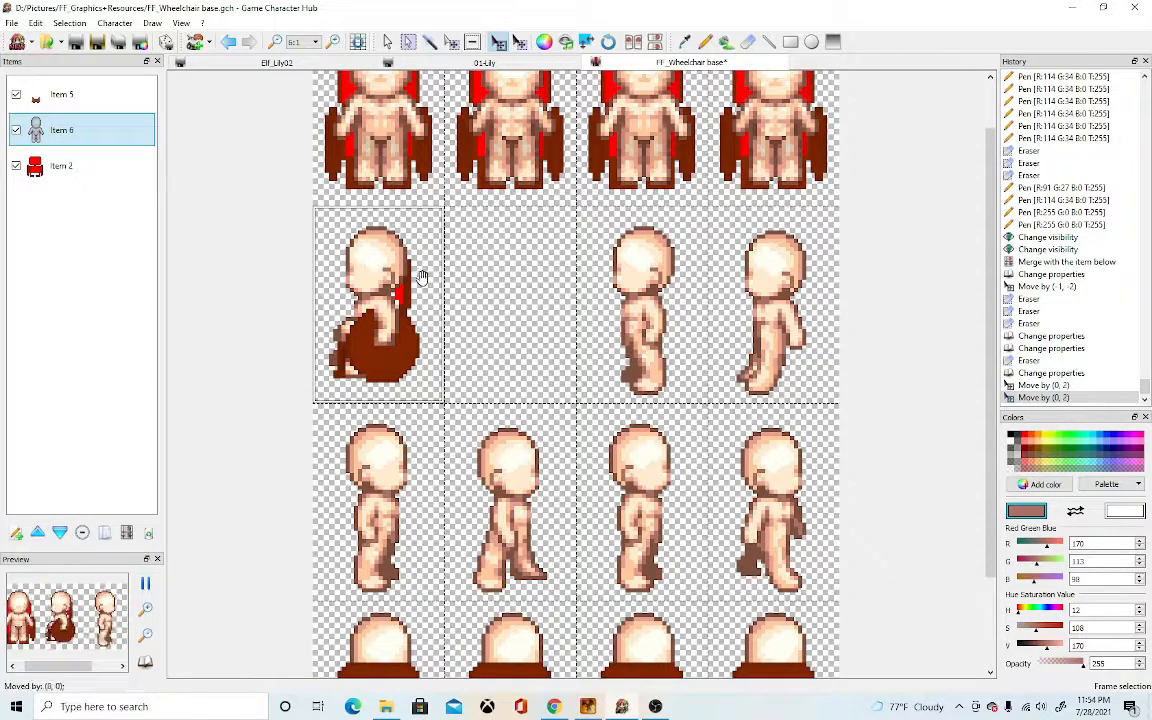
# - Paste the seated body on Item 6 into the left-facing row's third frame and compare the frame before and after the paste
pyautogui.click(388, 42)
pyautogui.click(622, 250)
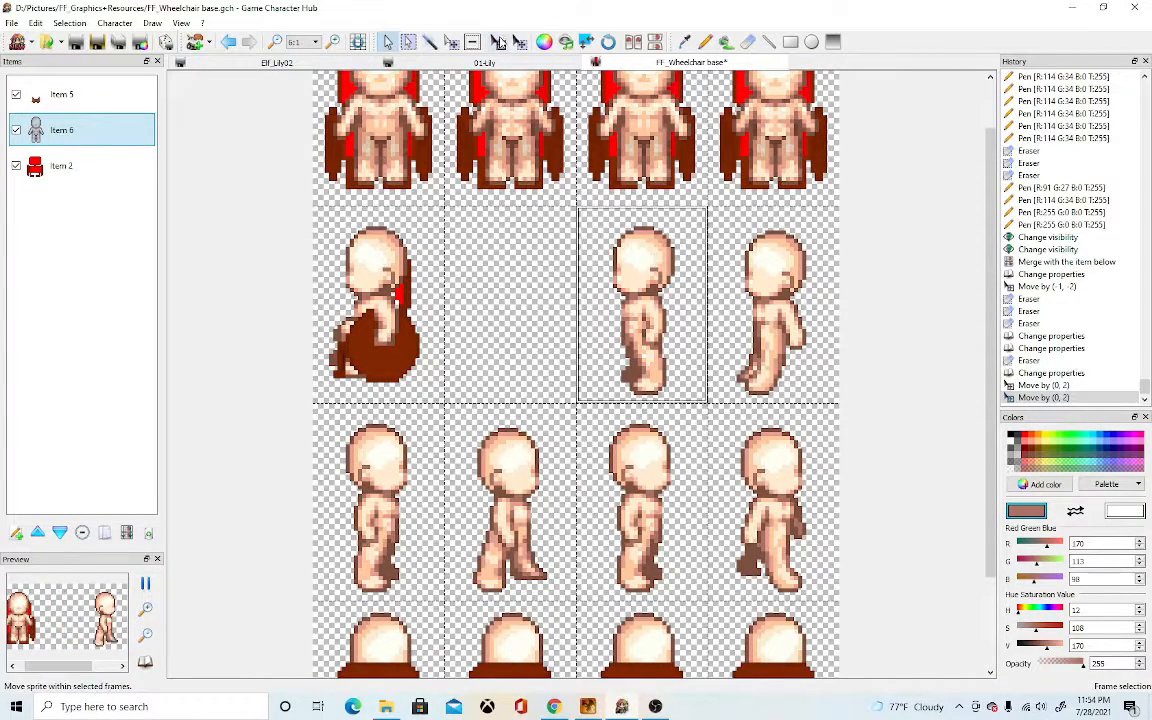
pyautogui.click(499, 42)
pyautogui.hotkey('ctrl', 'v')
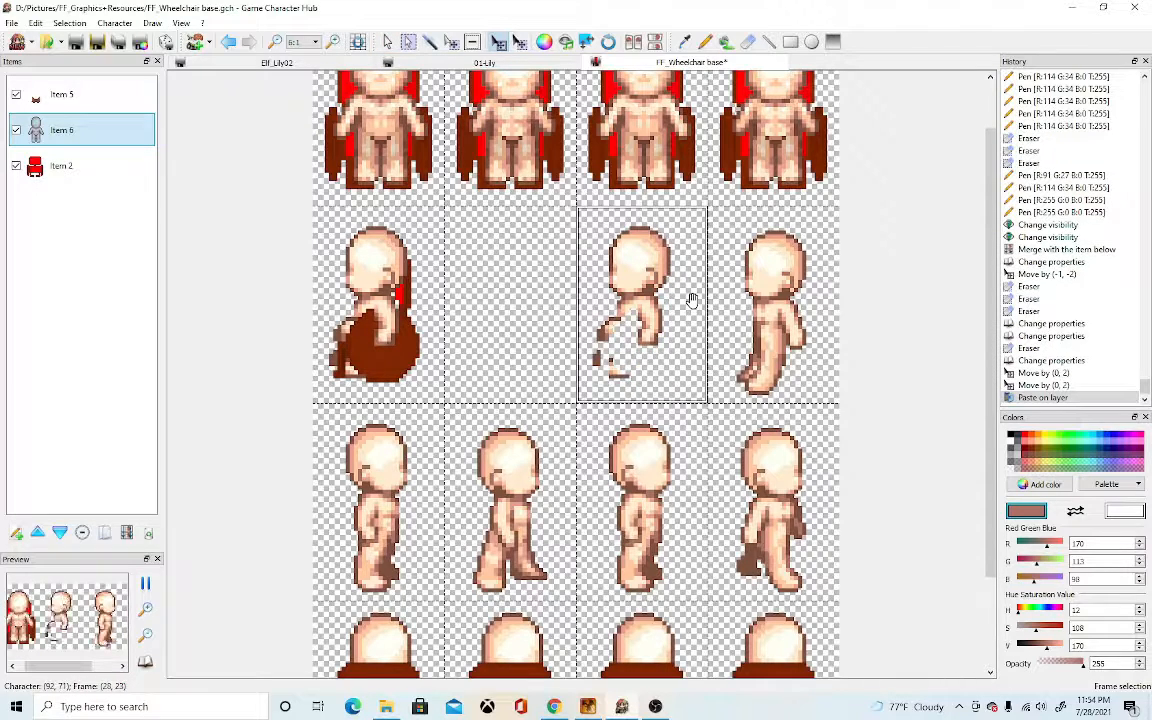
pyautogui.click(1026, 387)
pyautogui.click(1027, 401)
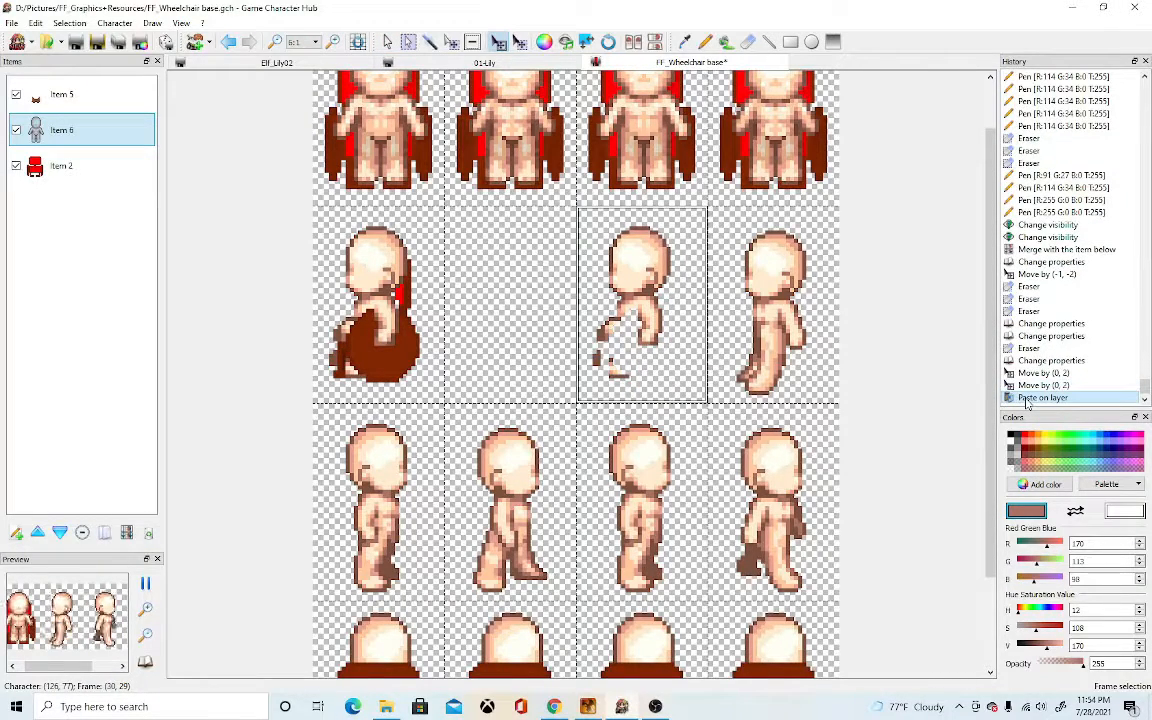
pyautogui.click(1026, 386)
pyautogui.click(1028, 398)
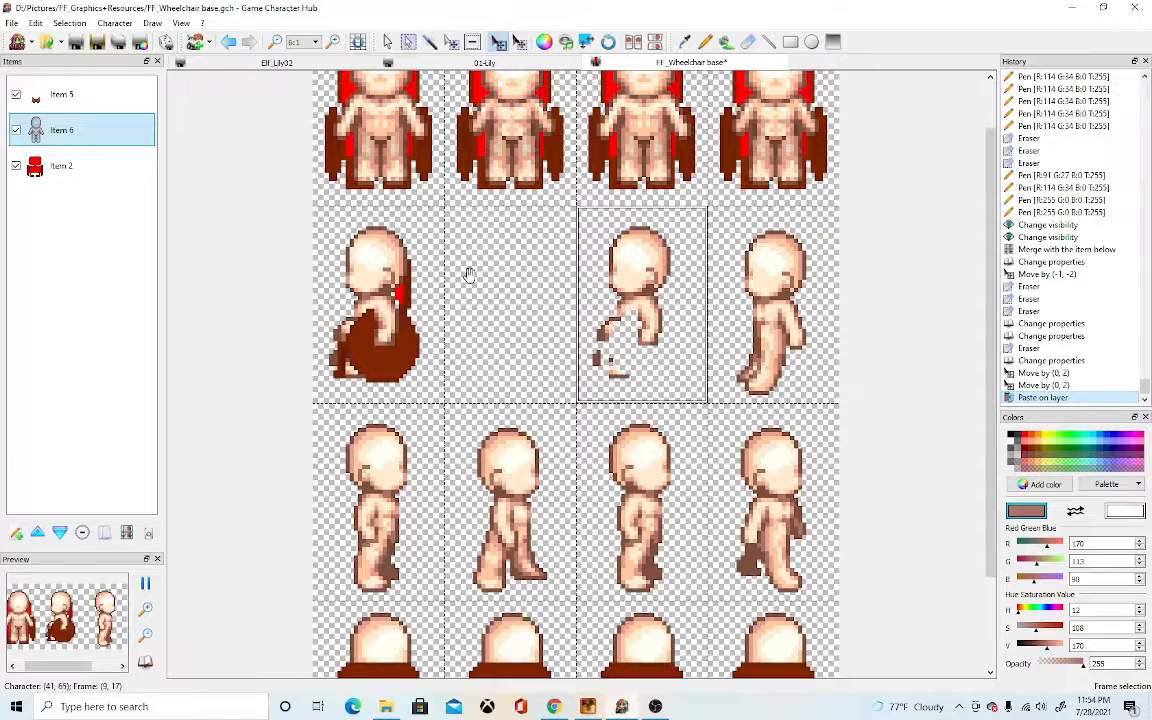
# - Copy the wheelchair on Item 2 from the left-facing row's first frame into its third frame
pyautogui.click(95, 165)
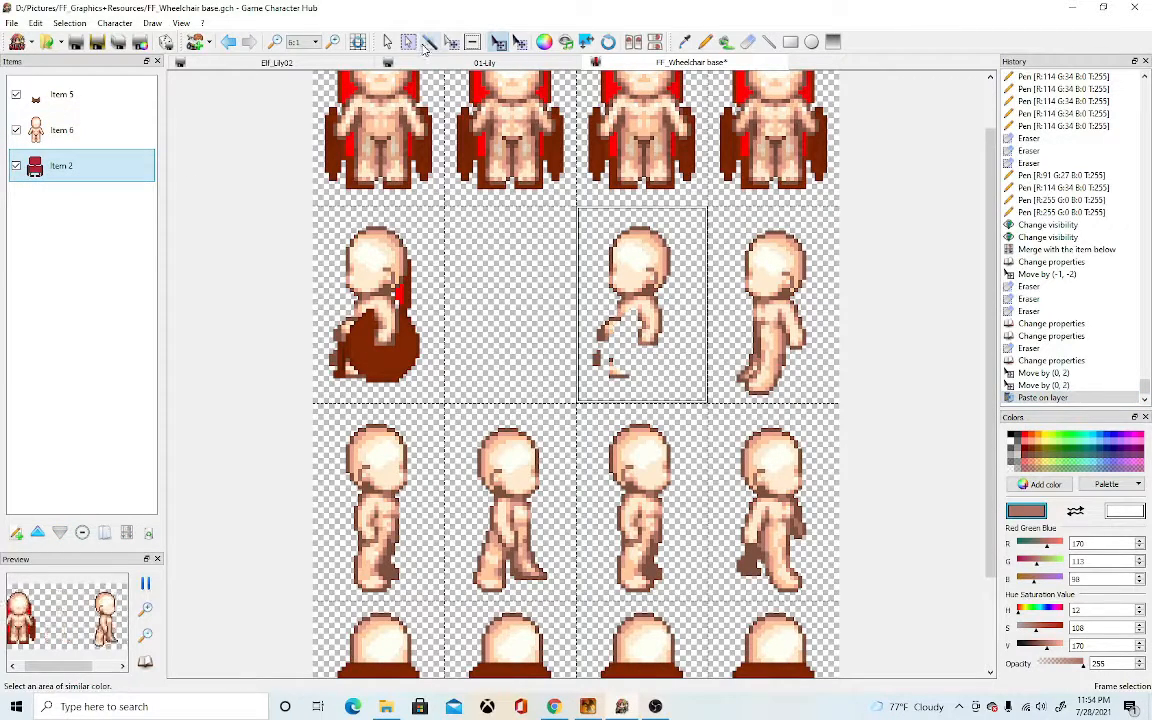
pyautogui.click(389, 44)
pyautogui.click(422, 232)
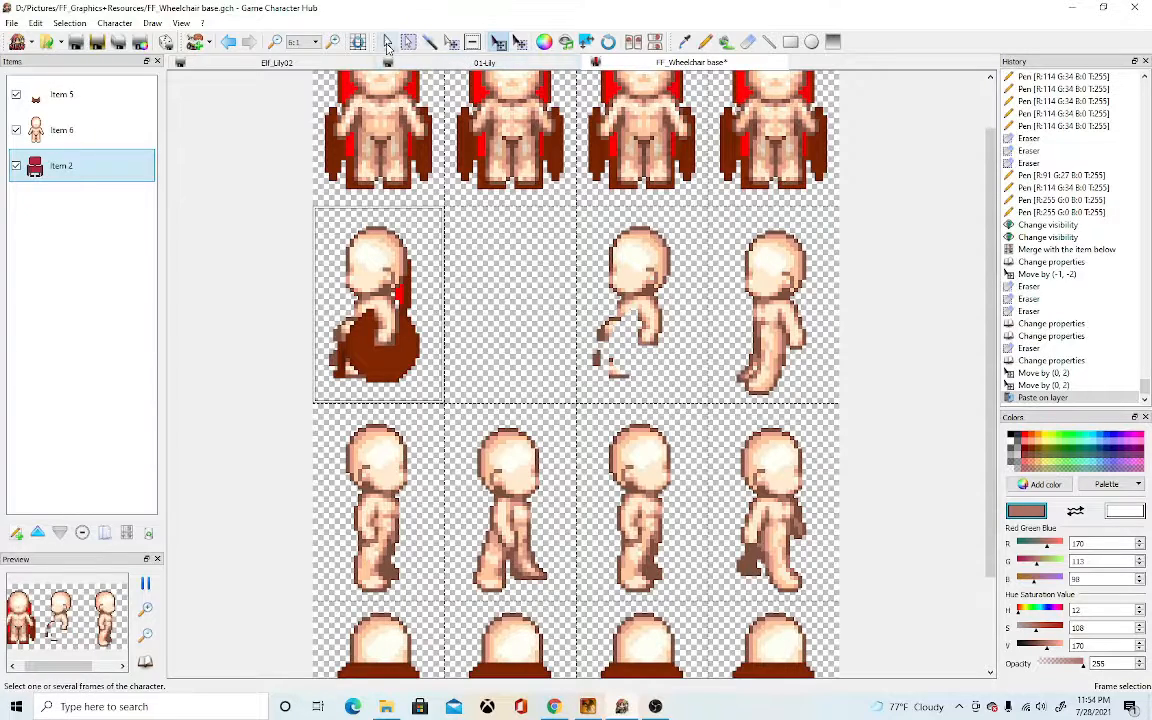
pyautogui.click(672, 290)
pyautogui.hotkey('ctrl', 'v')
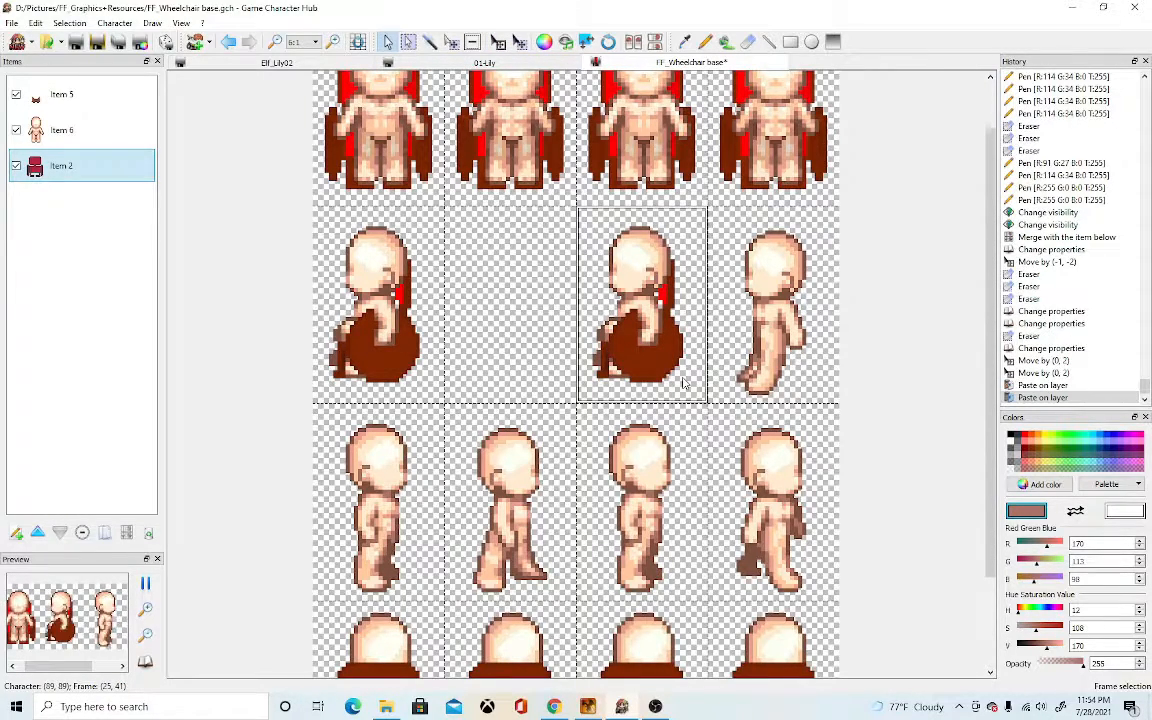
# - Clear the standing body on Item 6 from the first and third frames of the right-facing row
pyautogui.click(428, 432)
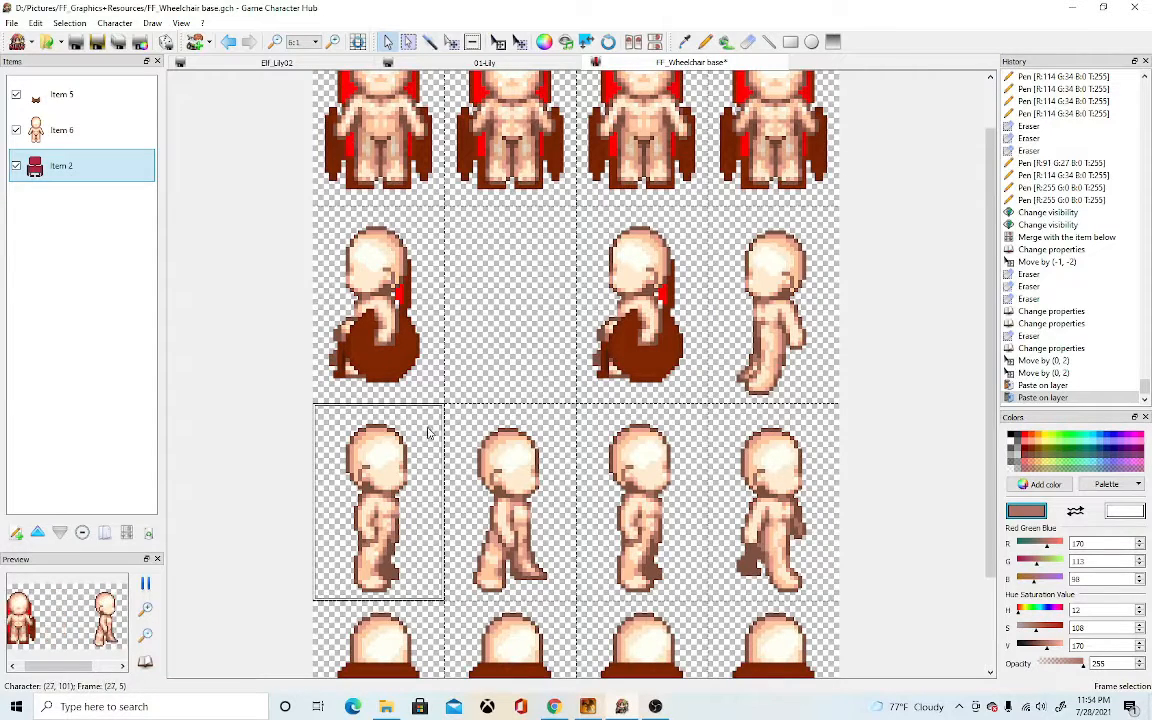
pyautogui.press('Delete')
pyautogui.click(632, 475)
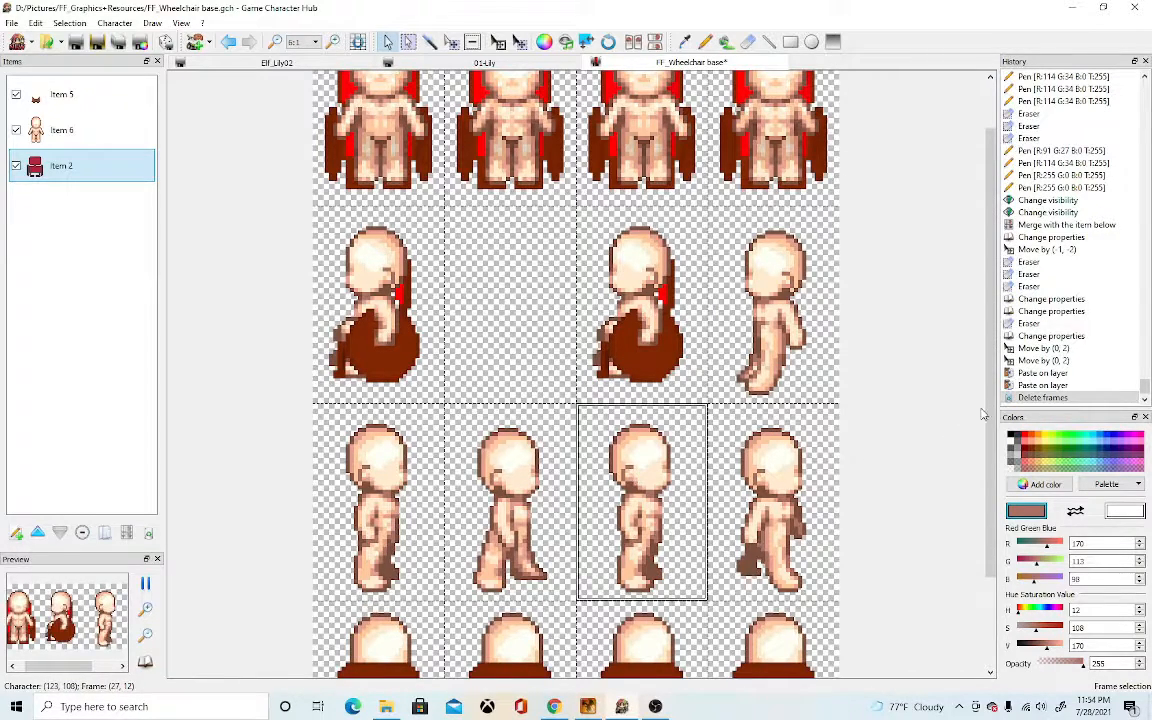
pyautogui.click(95, 139)
pyautogui.press('Delete')
pyautogui.click(656, 496)
pyautogui.press('Delete')
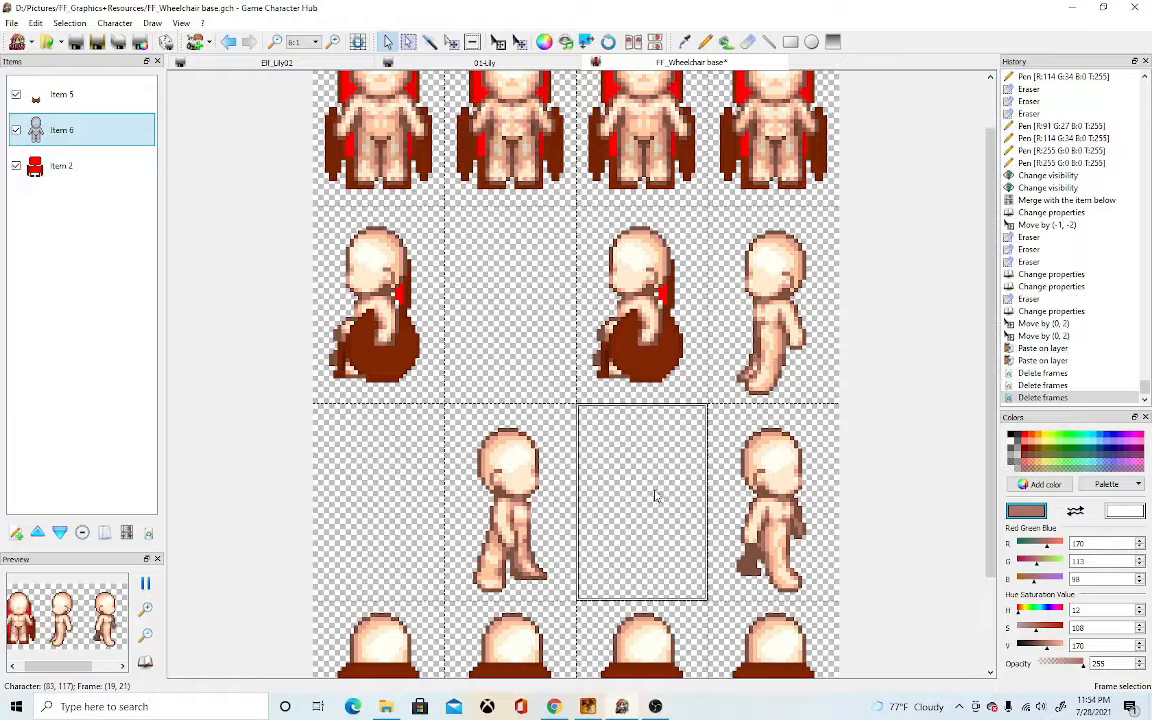
# - Copy the seated body on Item 6 from the first left-facing frame into the first right-facing frame and flip it horizontally
pyautogui.click(392, 316)
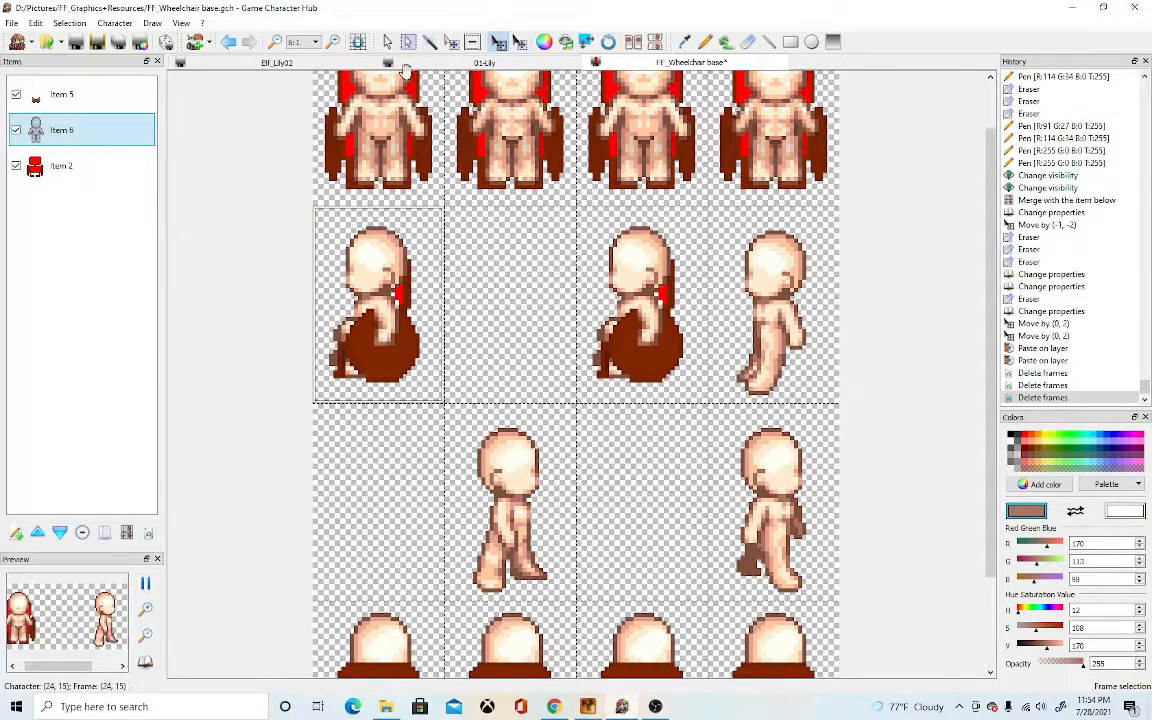
pyautogui.click(387, 41)
pyautogui.click(398, 496)
pyautogui.hotkey('ctrl', 'v')
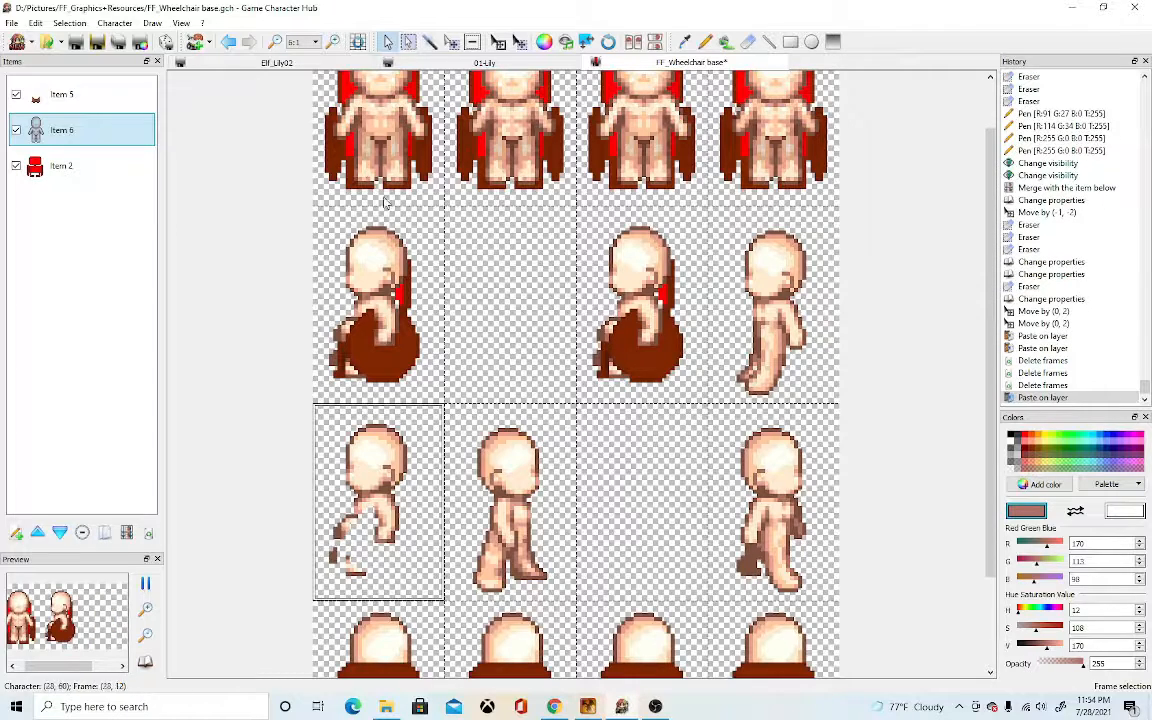
pyautogui.click(632, 41)
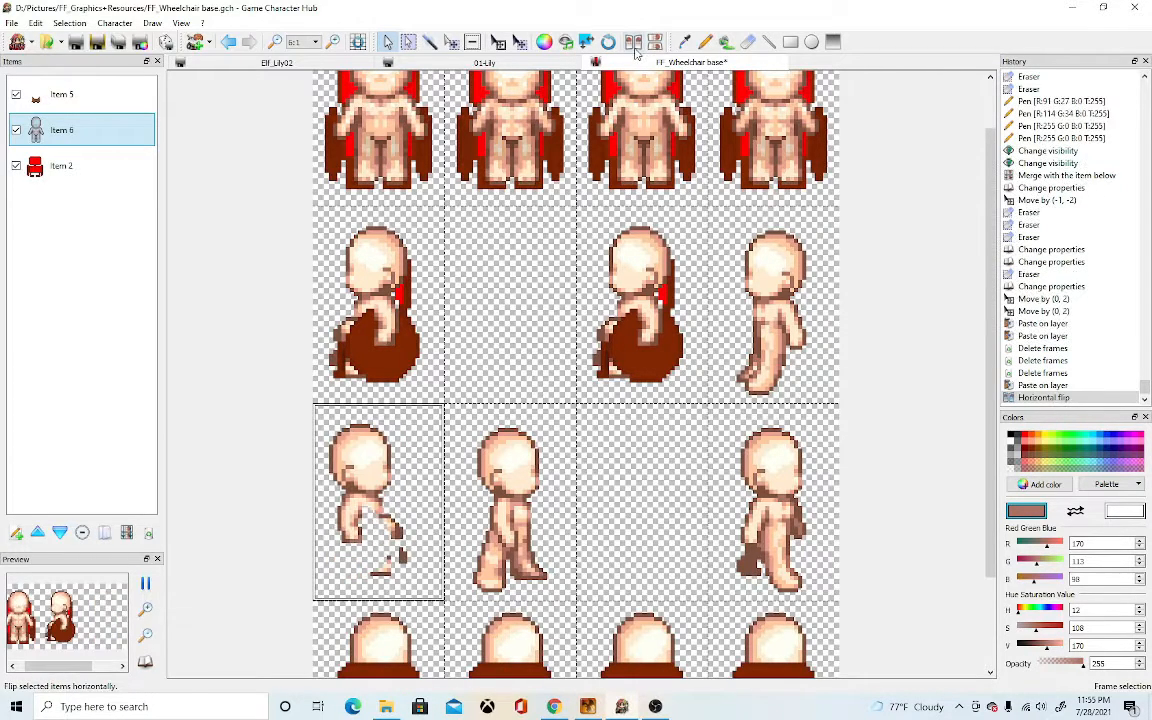
# - Copy the wheelchair on Item 2 from the first left-facing frame into the first right-facing frame
pyautogui.click(103, 168)
pyautogui.click(418, 262)
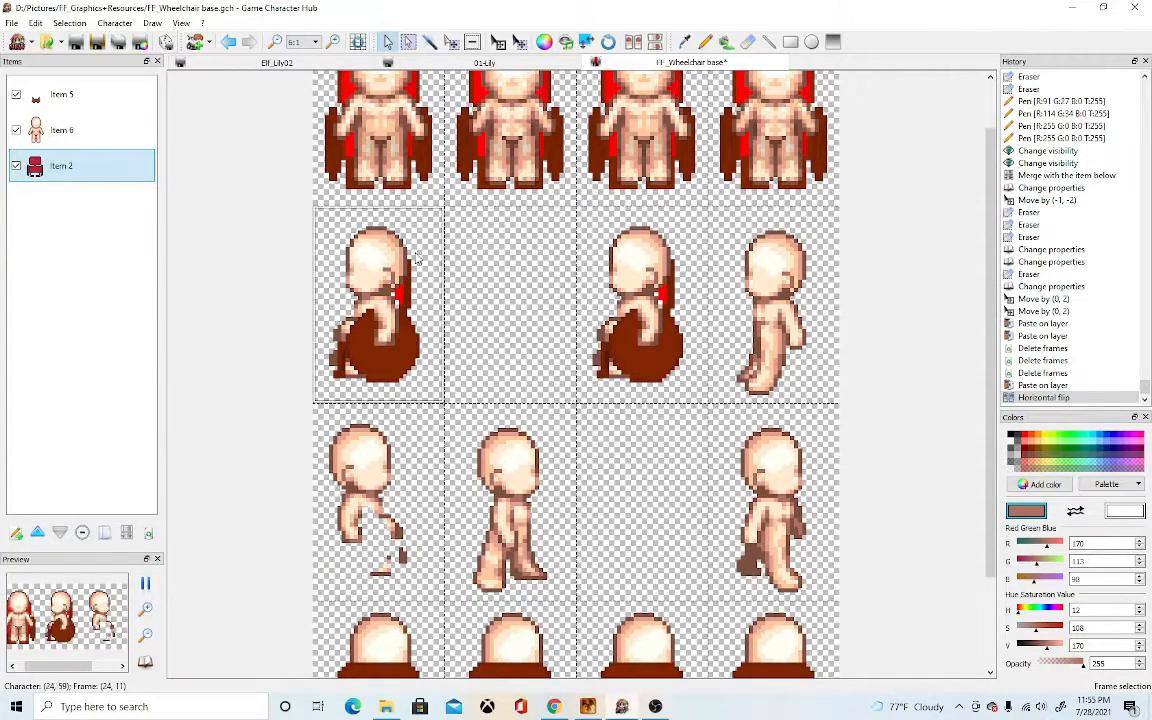
pyautogui.click(380, 480)
pyautogui.hotkey('ctrl', 'v')
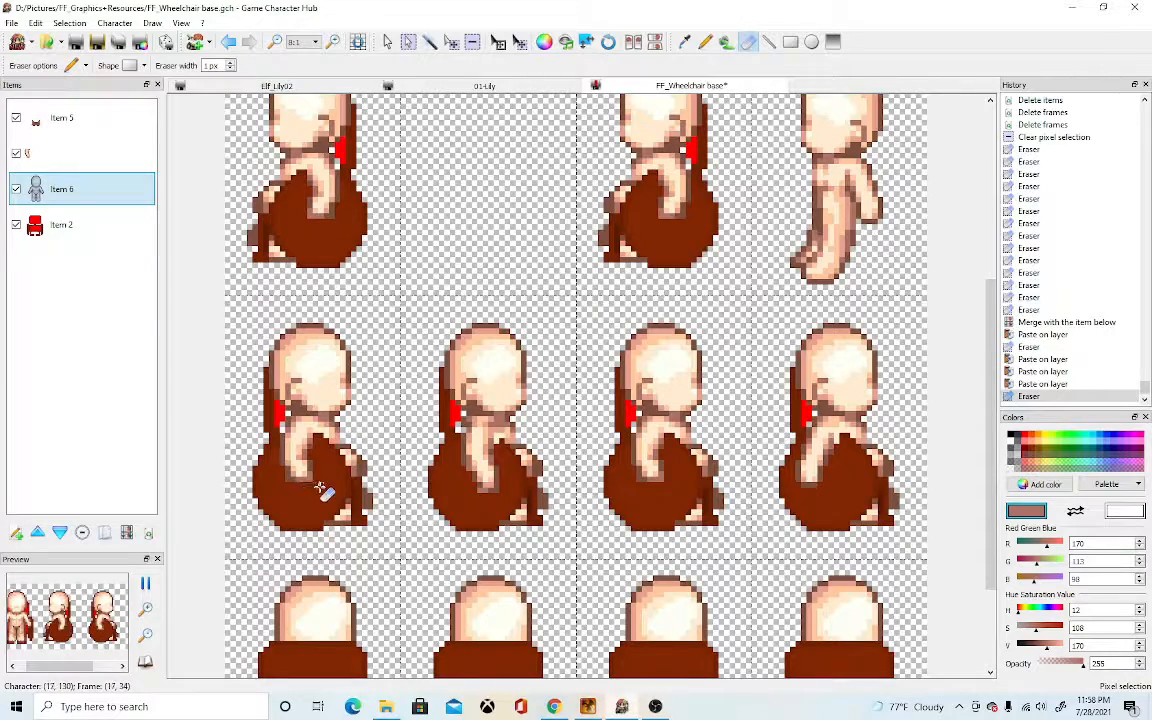
# - Merge the unnamed arm item with Item 6 below it
pyautogui.scroll(-3, 320, 488)
pyautogui.scroll(4, 397, 494)
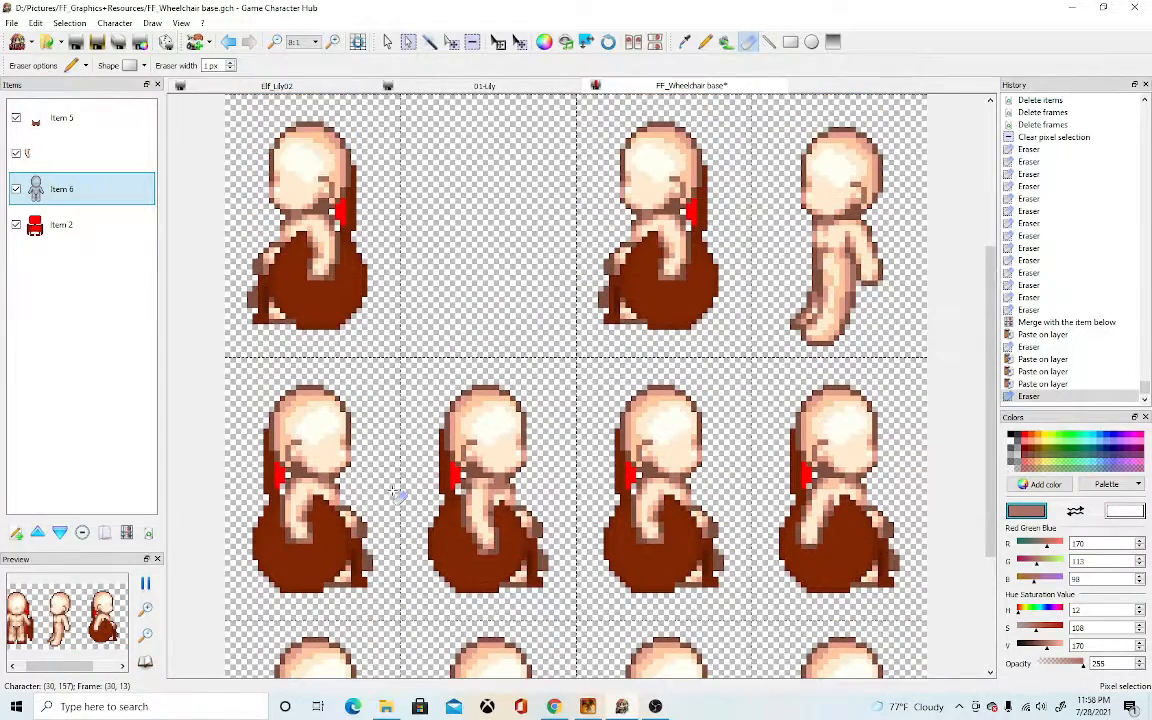
pyautogui.rightClick(93, 162)
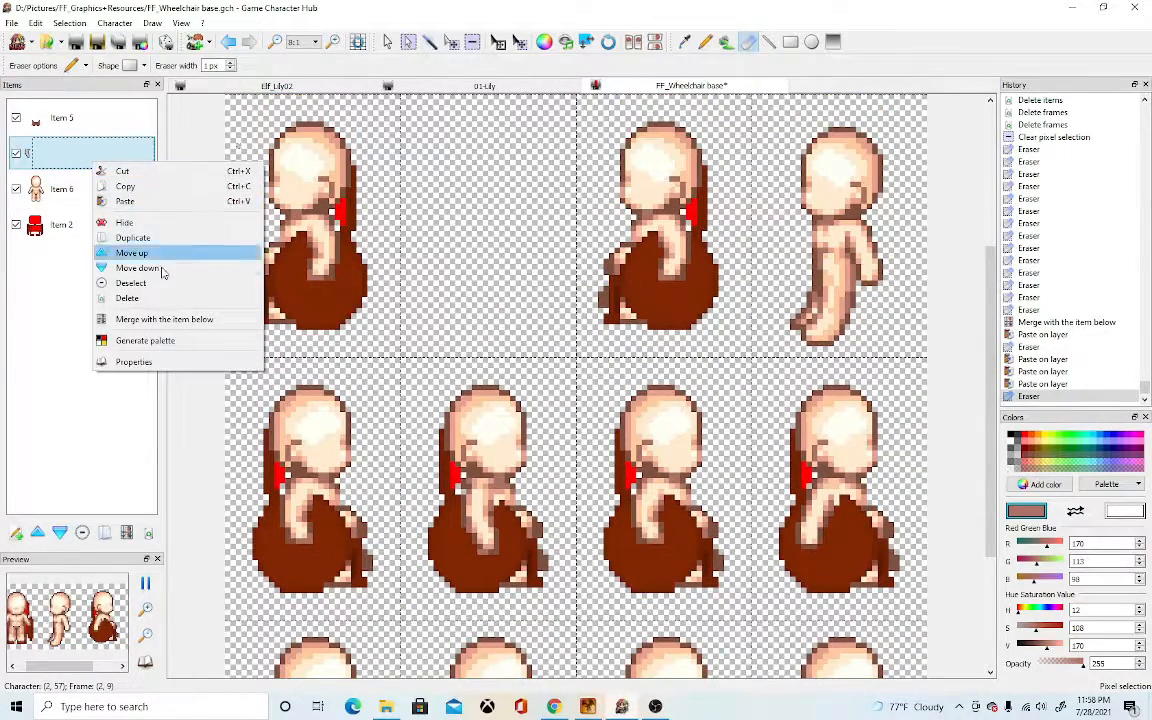
pyautogui.click(148, 319)
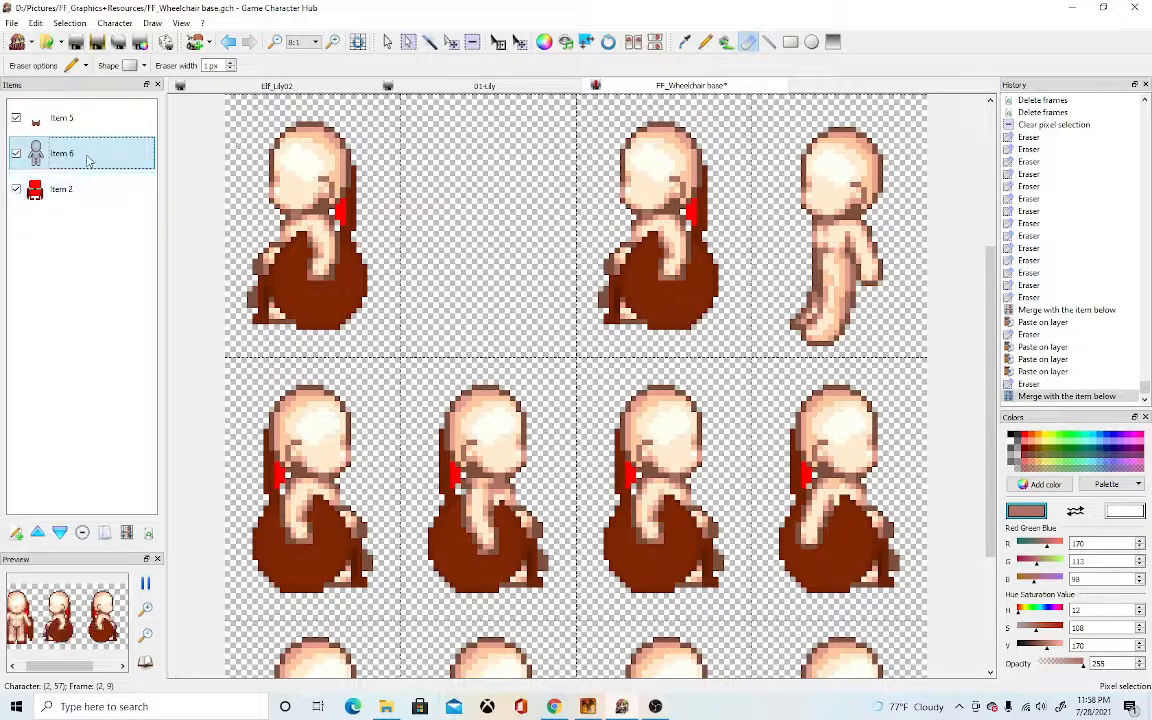
# - Copy the seated body on Item 6 from the second right-facing frame into the empty second left-facing frame
pyautogui.click(387, 41)
pyautogui.click(492, 400)
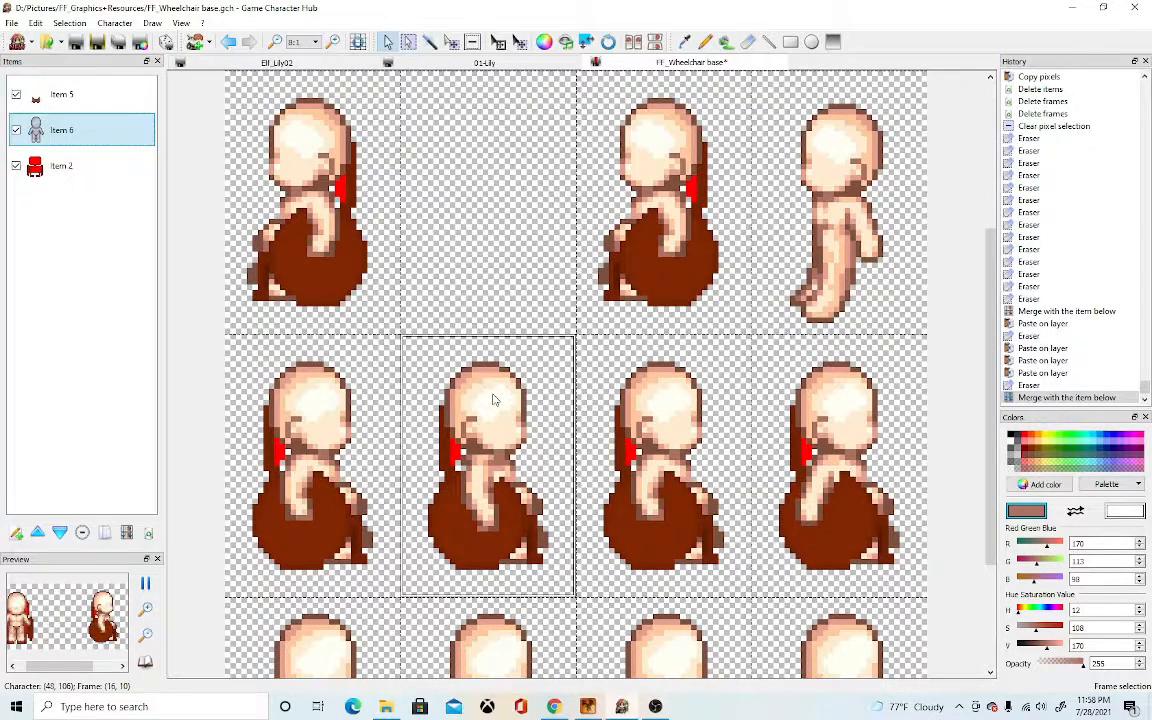
pyautogui.click(522, 244)
pyautogui.hotkey('ctrl', 'v')
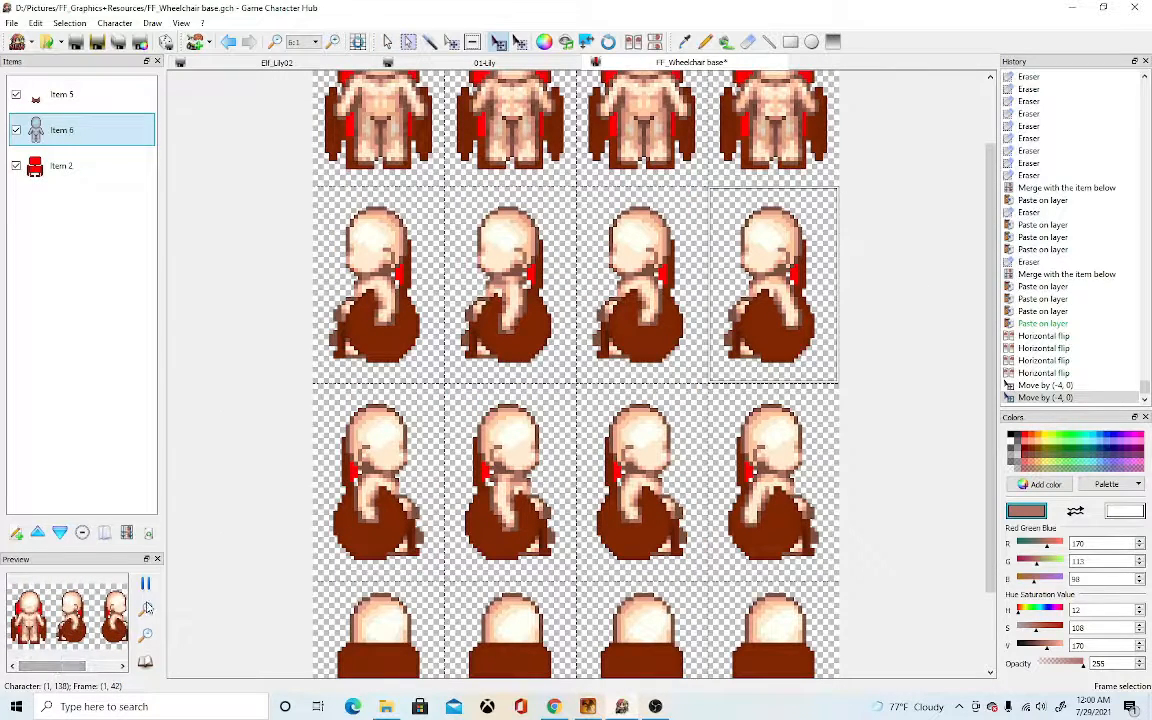
# - Zoom out the animation preview to fit all four directions and save the FF_Wheelchair base file
pyautogui.click(147, 635)
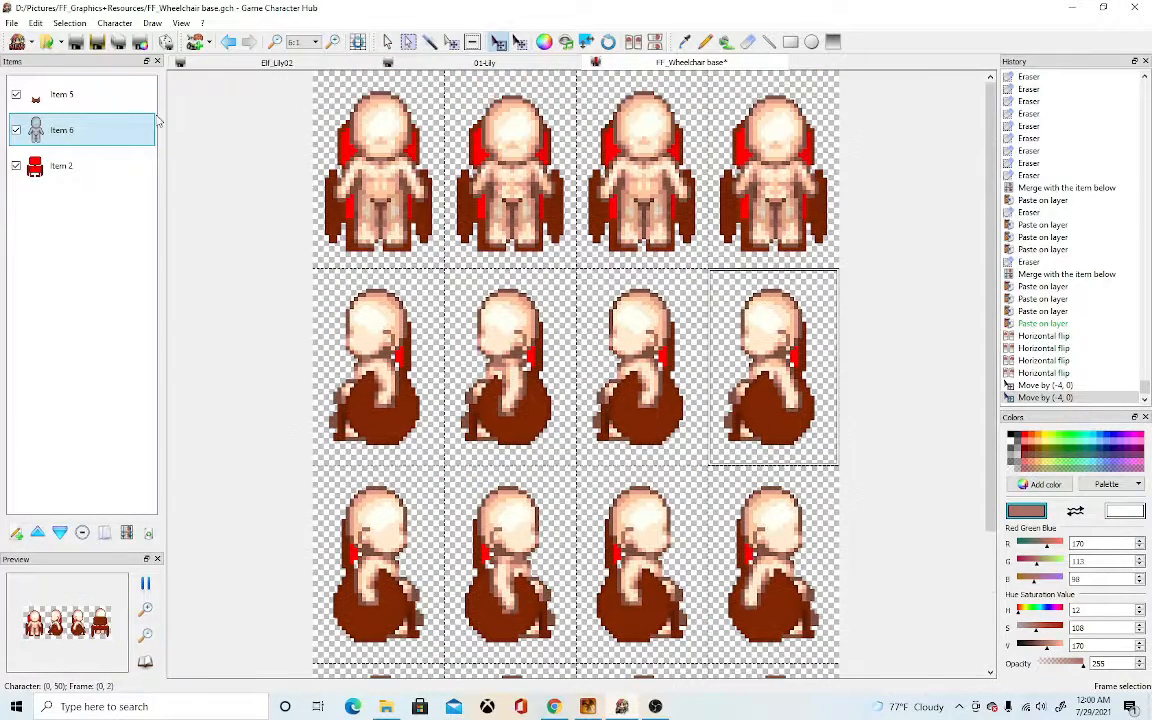
pyautogui.hotkey('ctrl', 's')
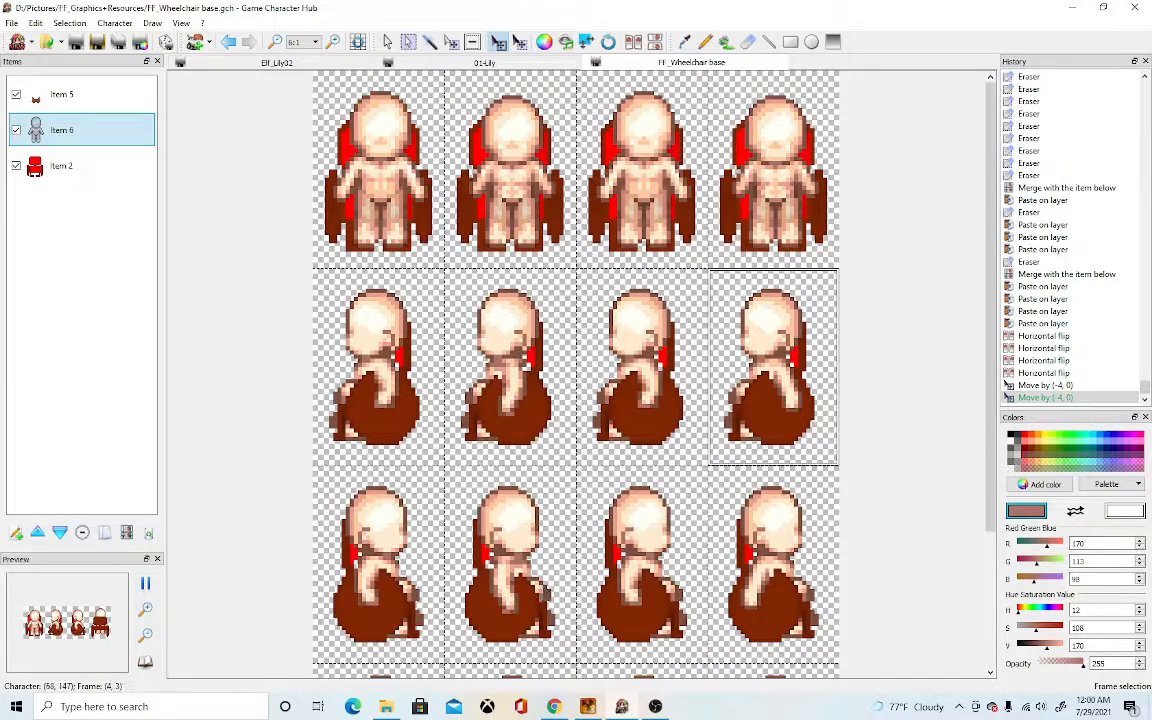
pyautogui.click(586, 707)
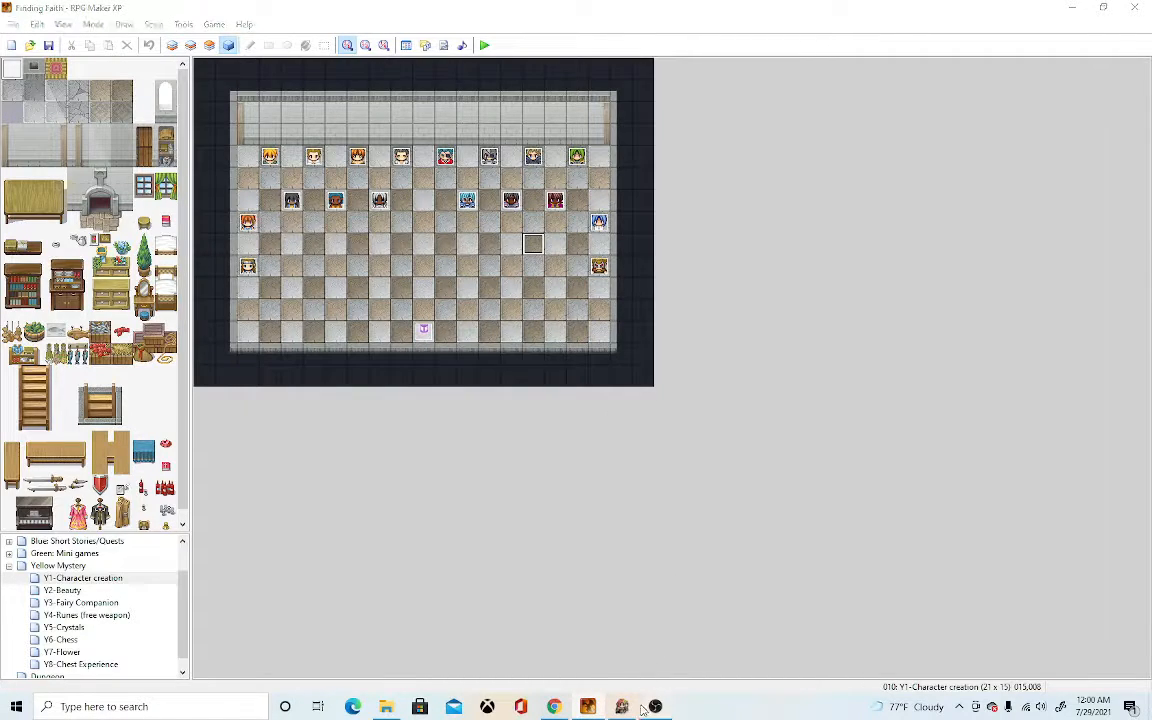
pyautogui.click(624, 708)
pyautogui.rightClick(650, 707)
pyautogui.click(650, 707)
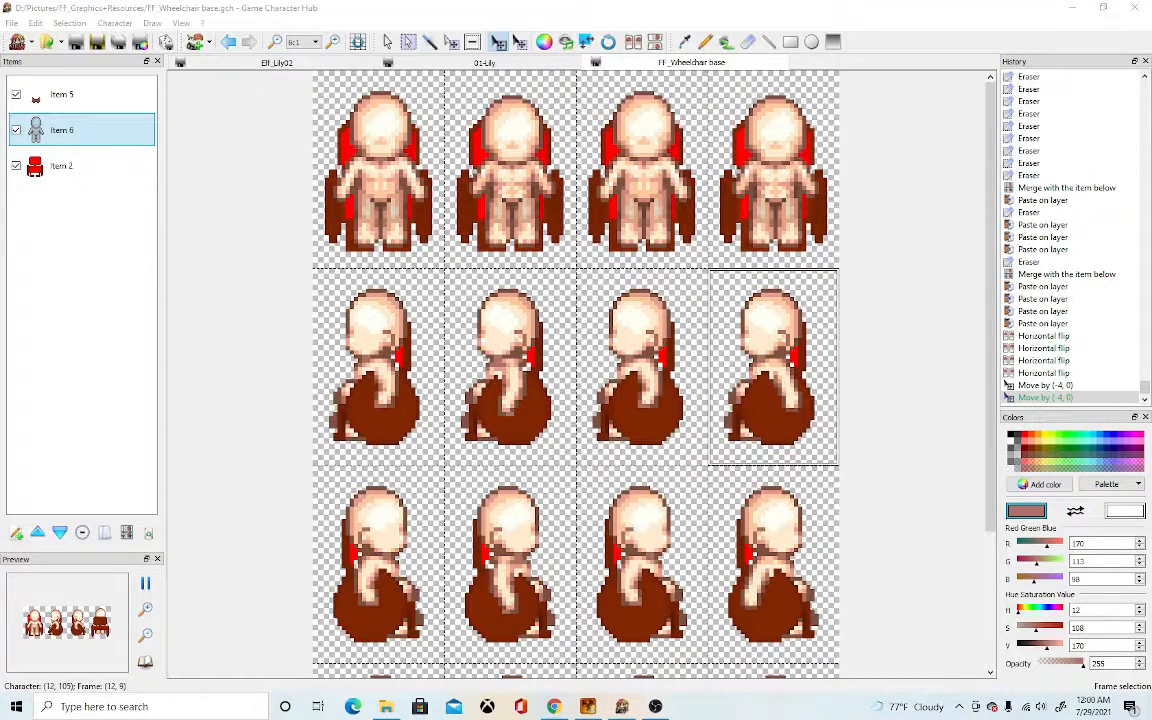